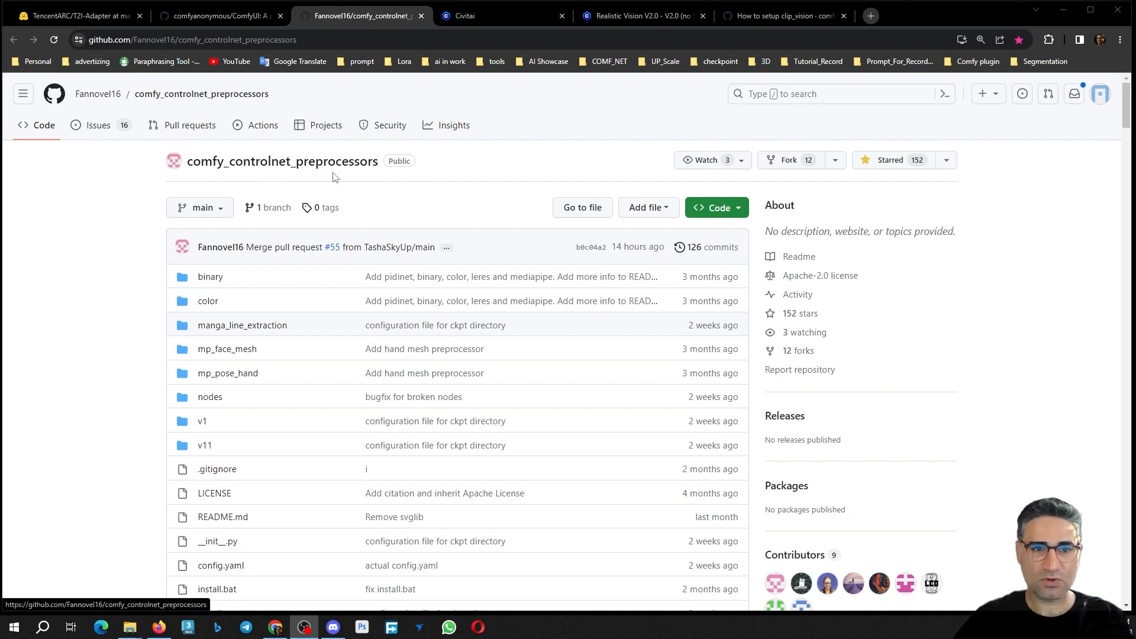
- Look through the comfy_controlnet_preprocessors README down to its Install instructions
scroll(412, 429, down, 9)
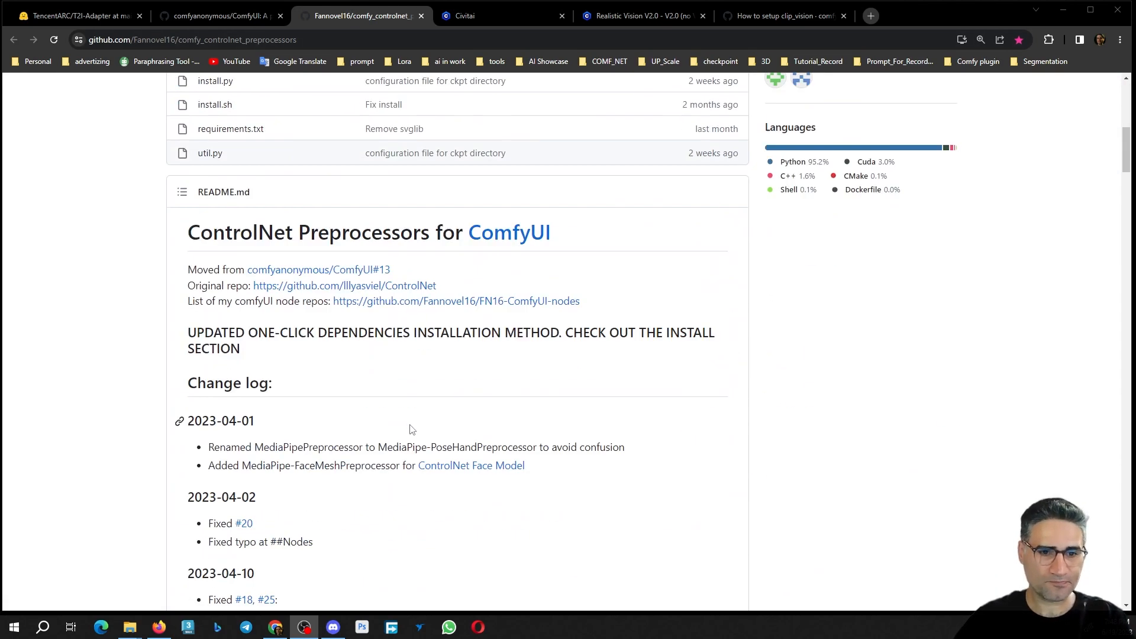
scroll(412, 429, down, 15)
scroll(258, 298, down, 15)
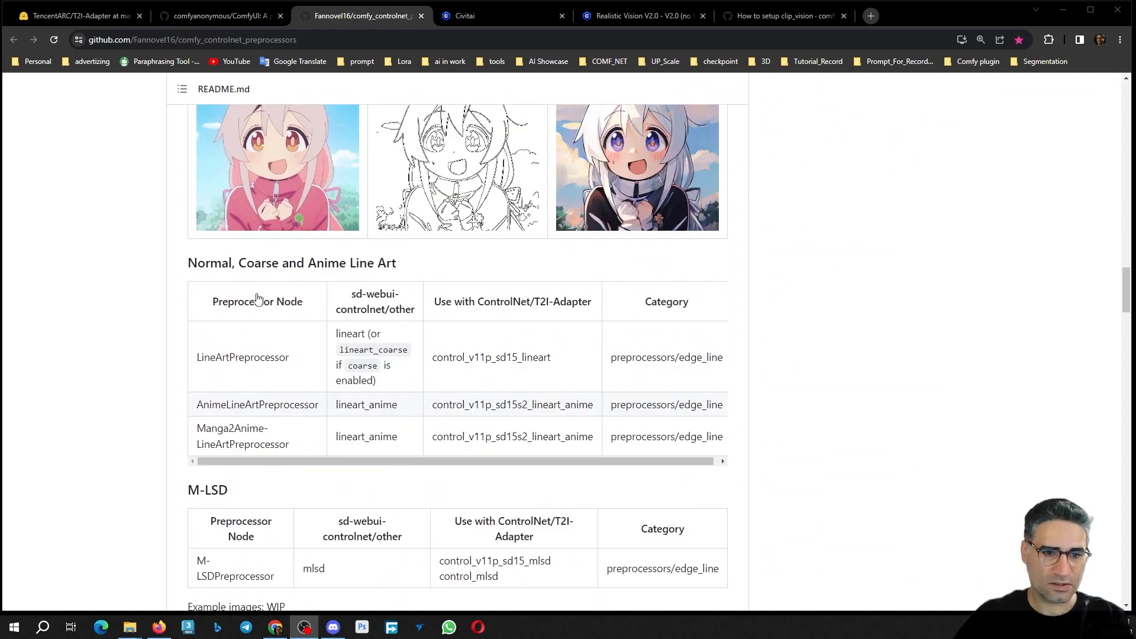
scroll(266, 331, down, 12)
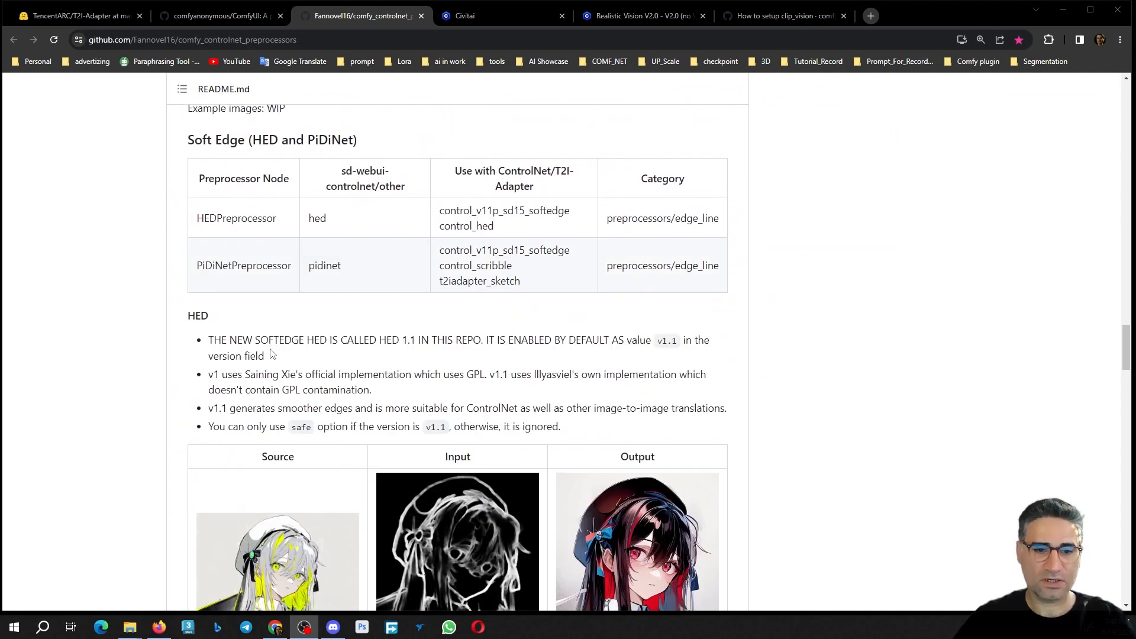
scroll(273, 354, down, 20)
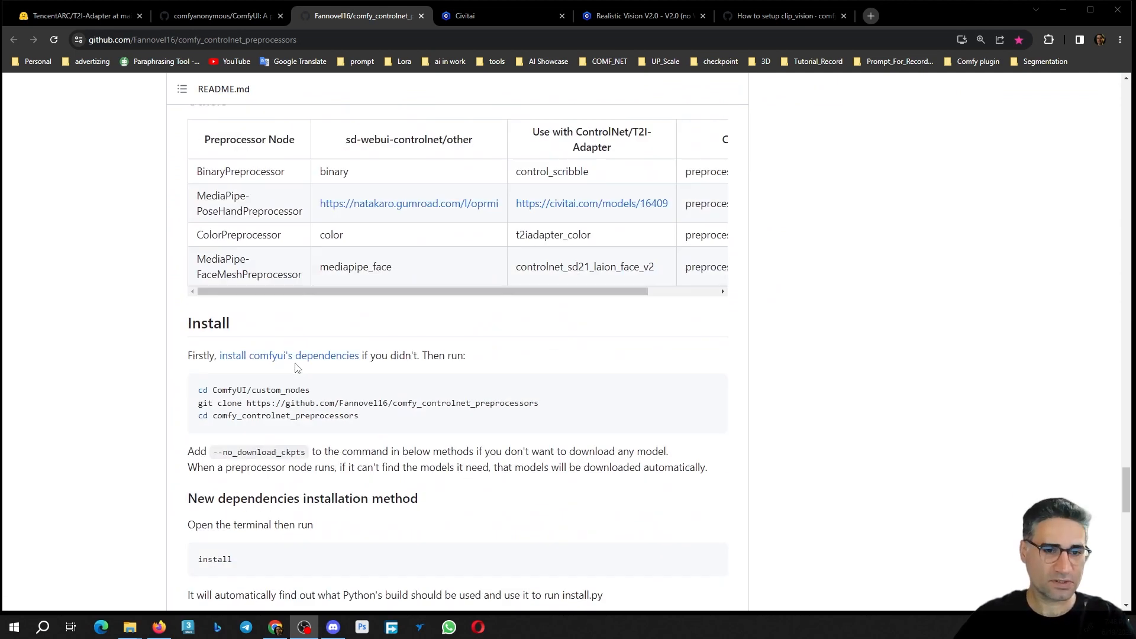
scroll(297, 367, down, 5)
scroll(333, 380, up, 4)
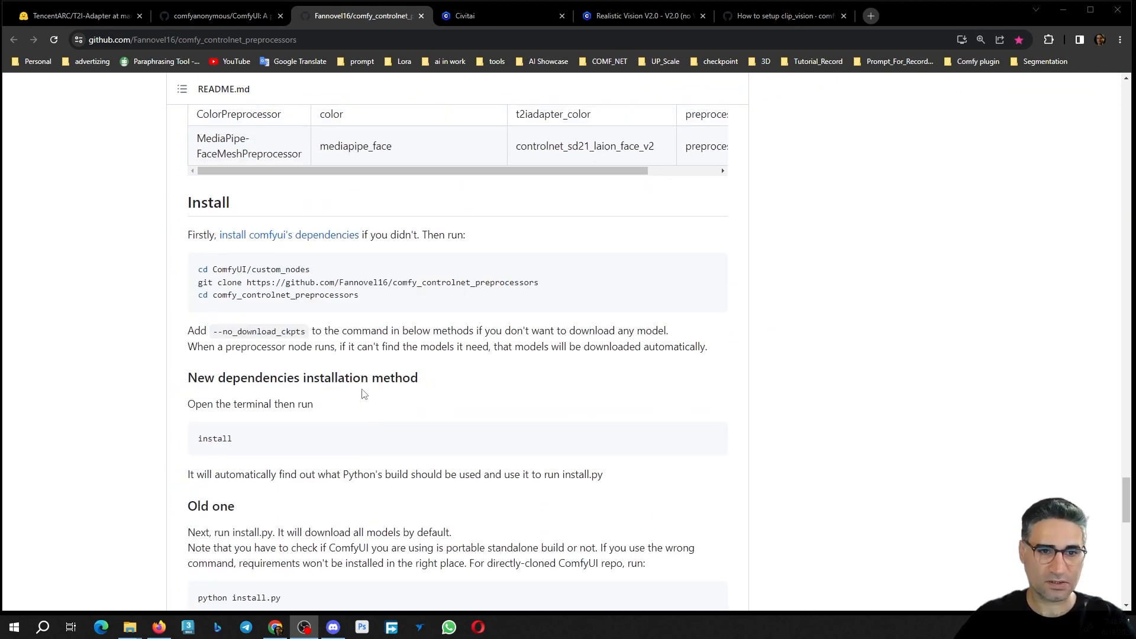
- Copy the whole git clone line in the Install code block, and highlight only its words "git clone"
double_click(229, 283)
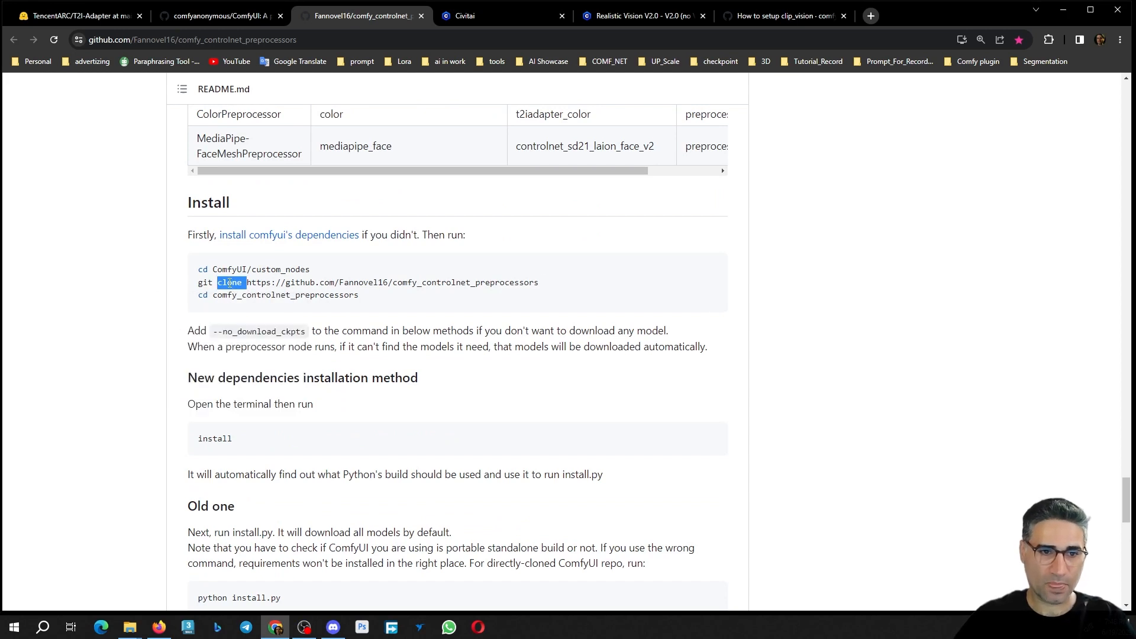
triple_click(230, 283)
right_click(230, 283)
click(292, 298)
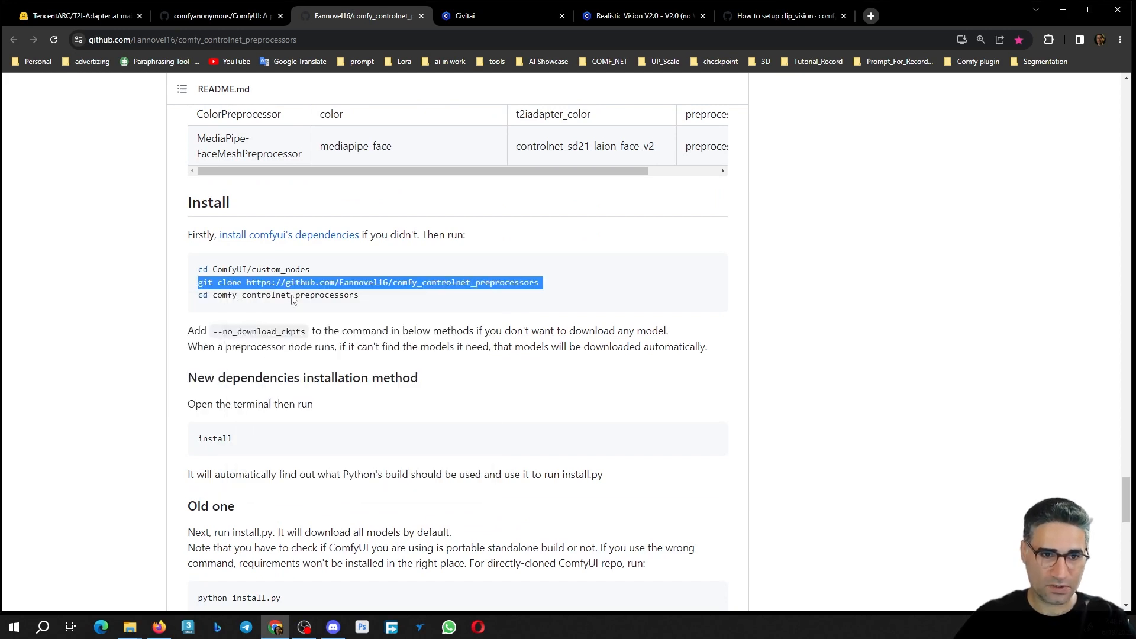
click(200, 279)
drag(200, 279, 243, 282)
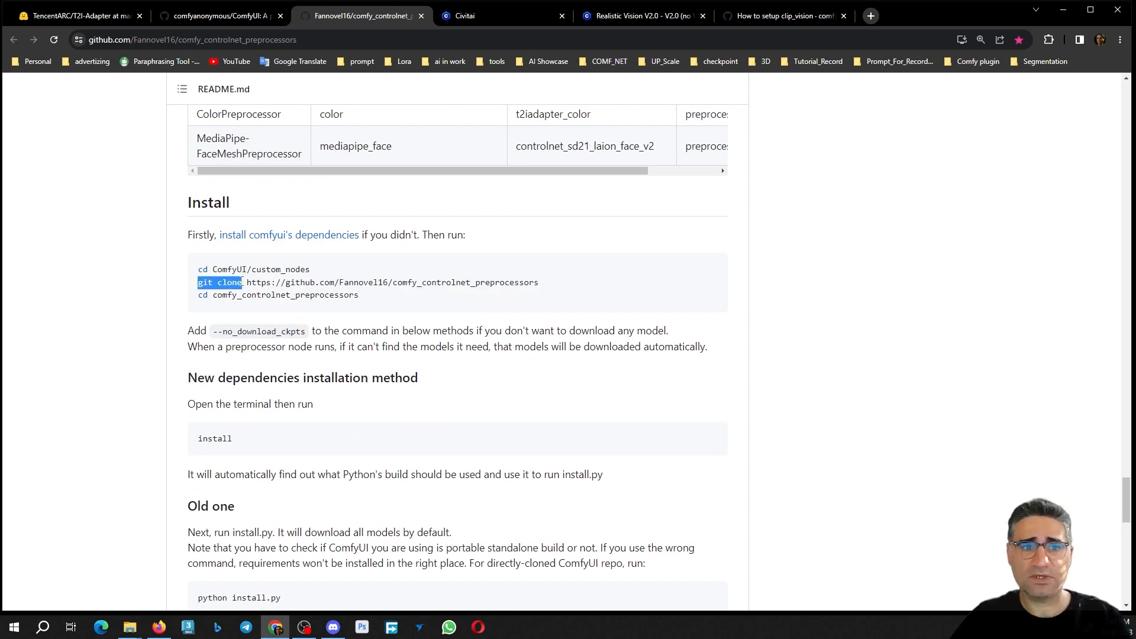
- Search the web for "git download" in a new tab, view the Git SCM Downloads page, and close it
click(870, 15)
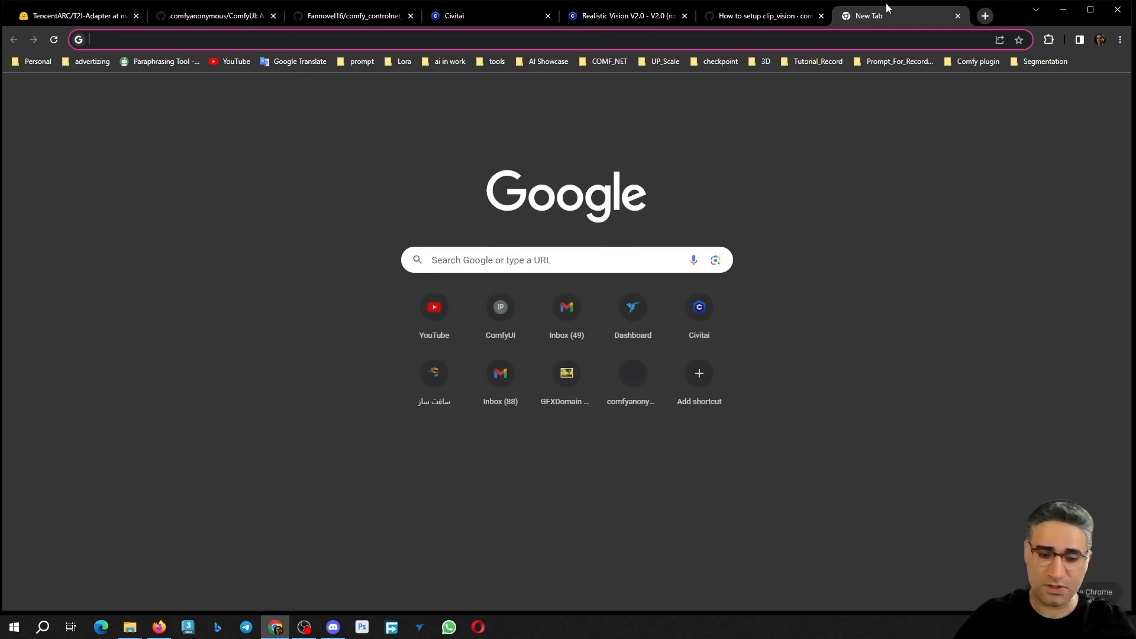
text(git)
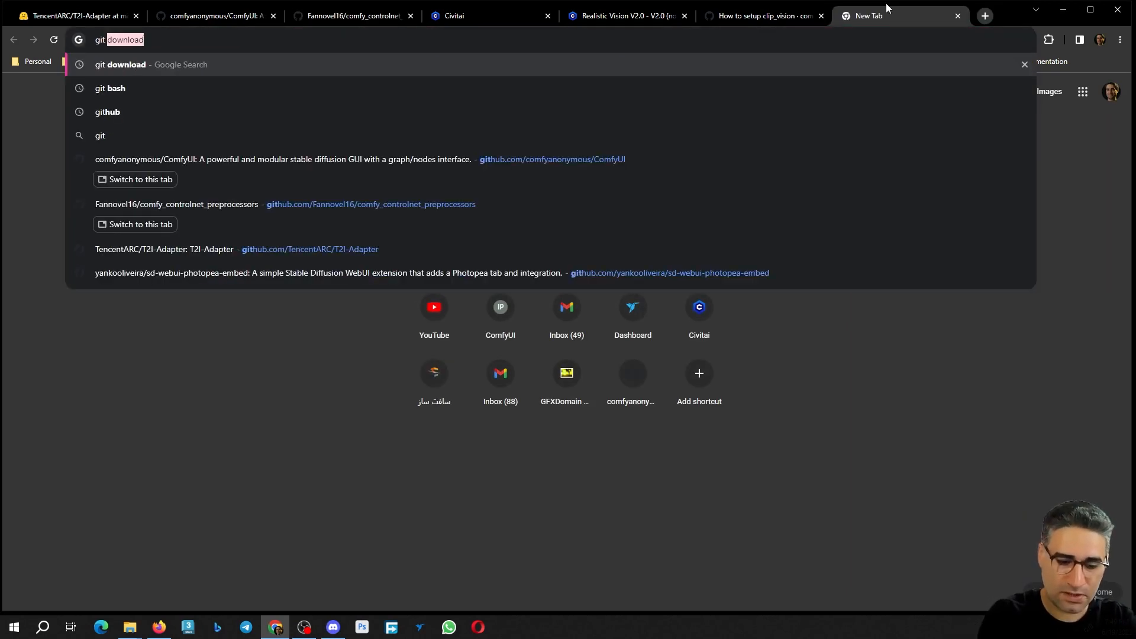
text( download)
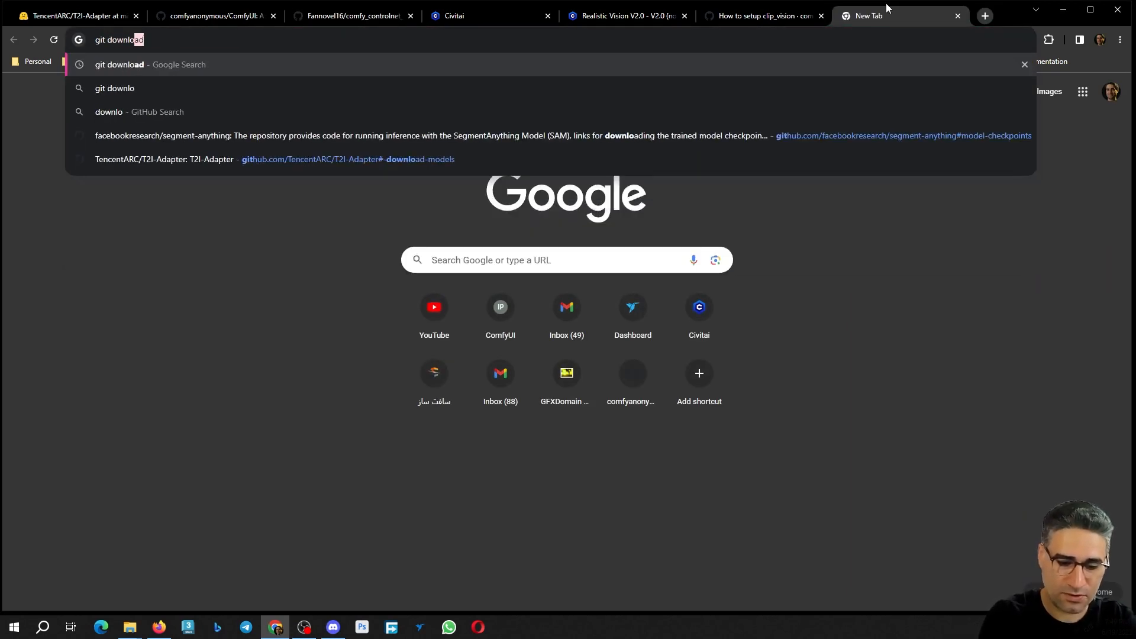
key(Return)
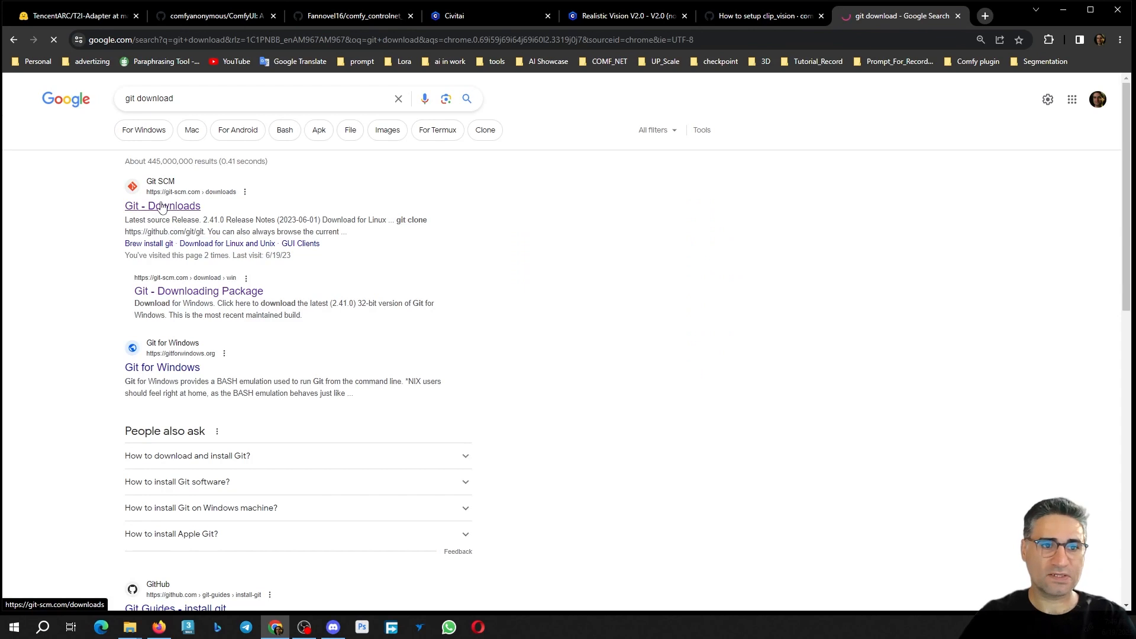
click(161, 203)
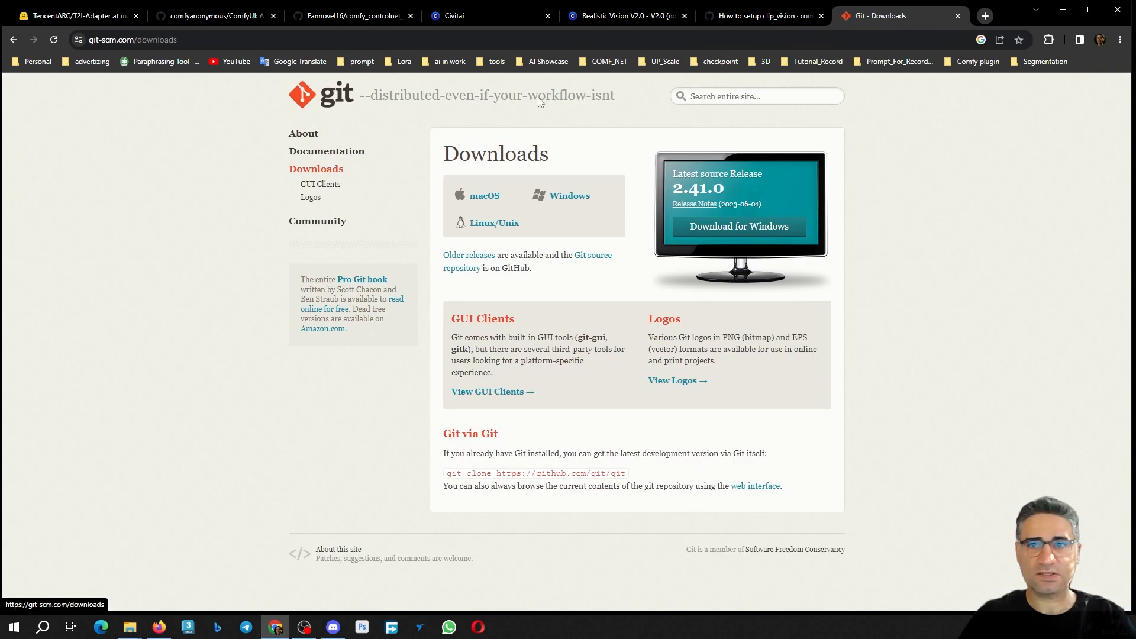
middle_click(858, 18)
click(199, 287)
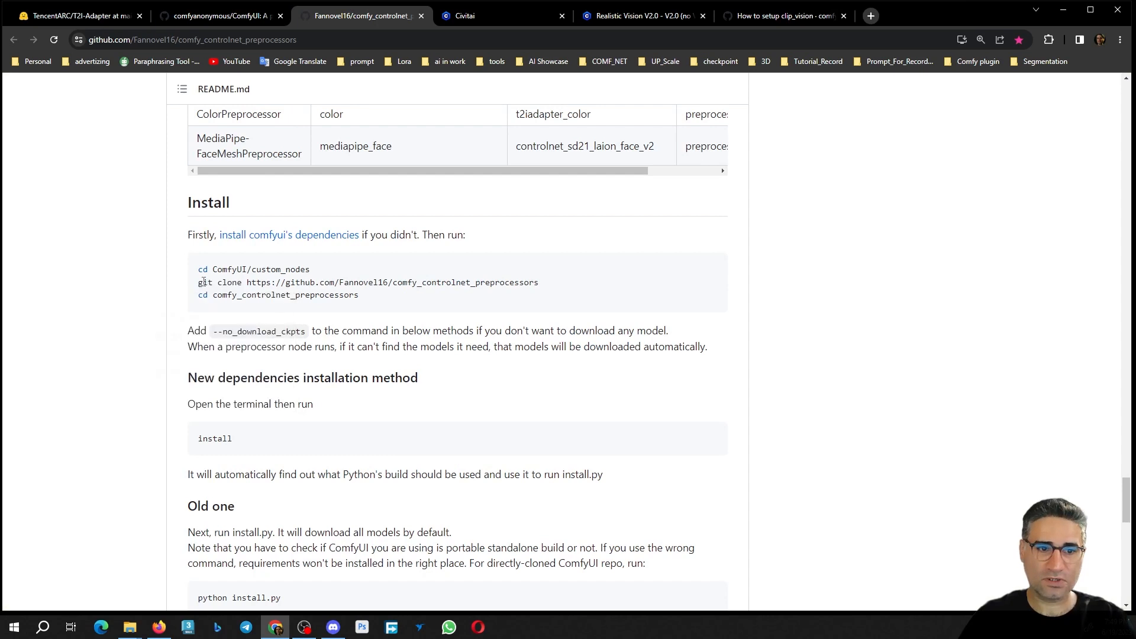
drag(199, 287, 540, 283)
right_click(516, 290)
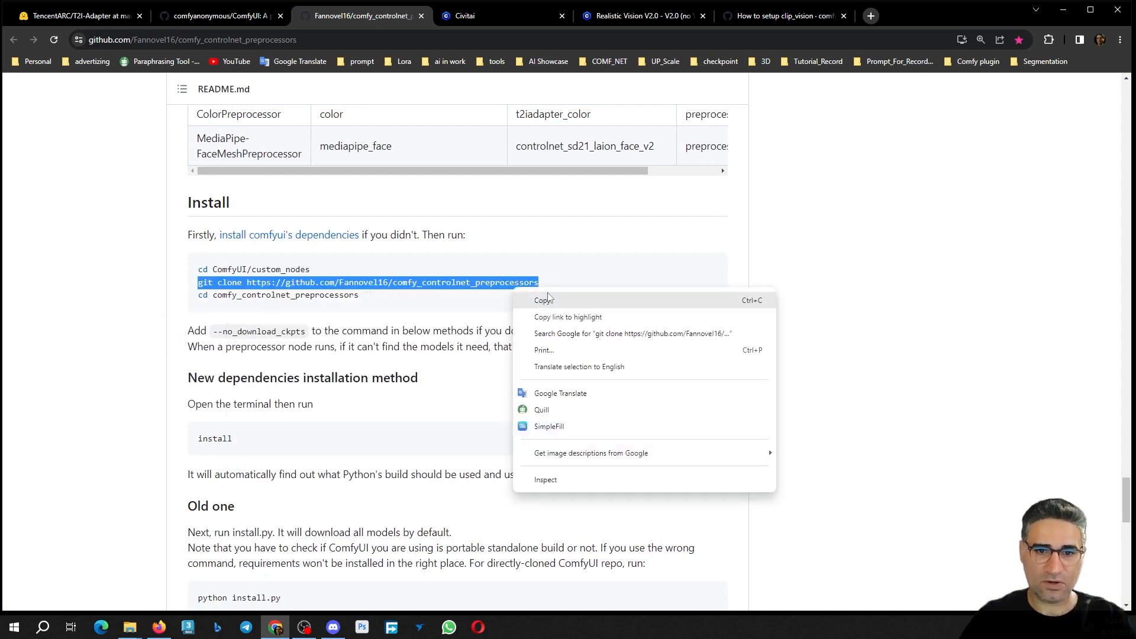
click(550, 299)
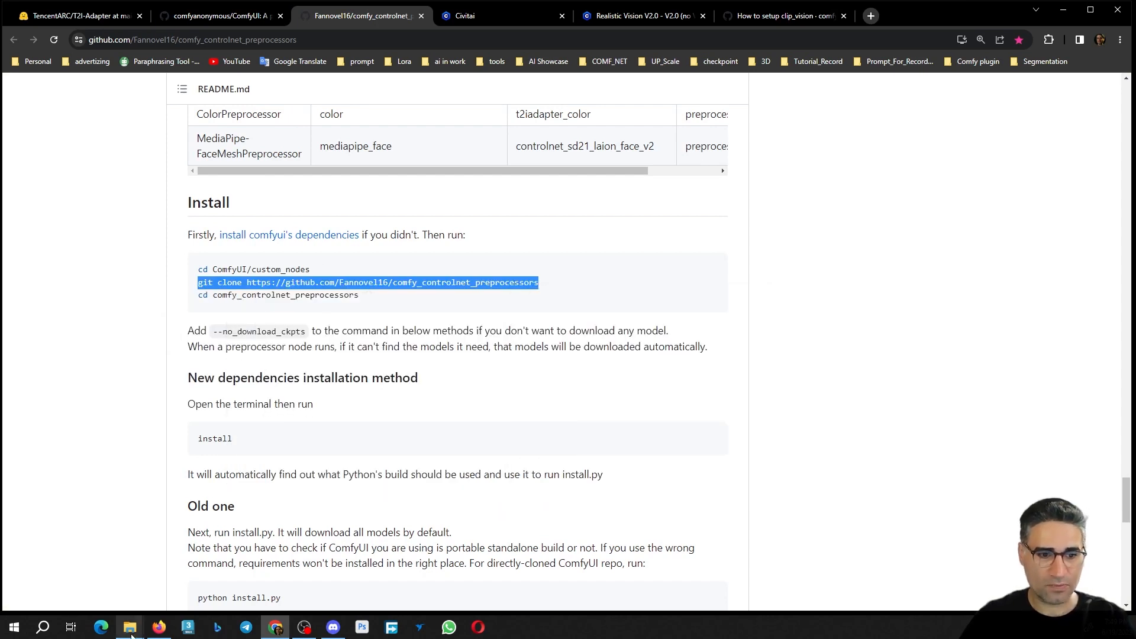
- Switch to File Explorer, go to ComfyUI's custom_nodes folder, and open a command prompt there with cmd
mouse_move(130, 628)
click(115, 588)
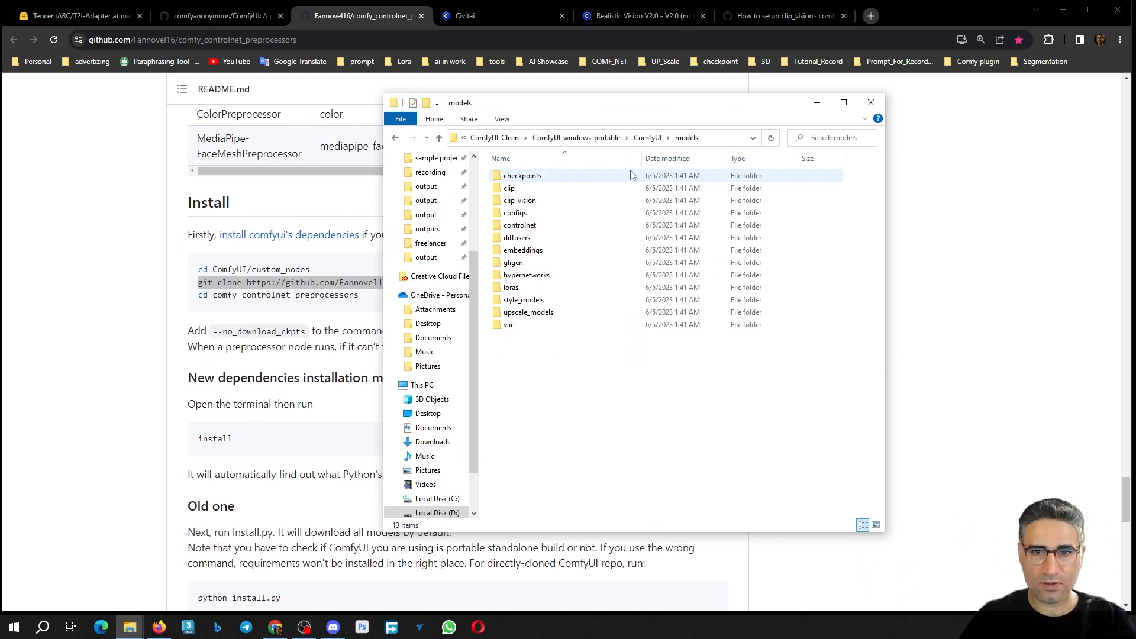
click(648, 137)
double_click(517, 250)
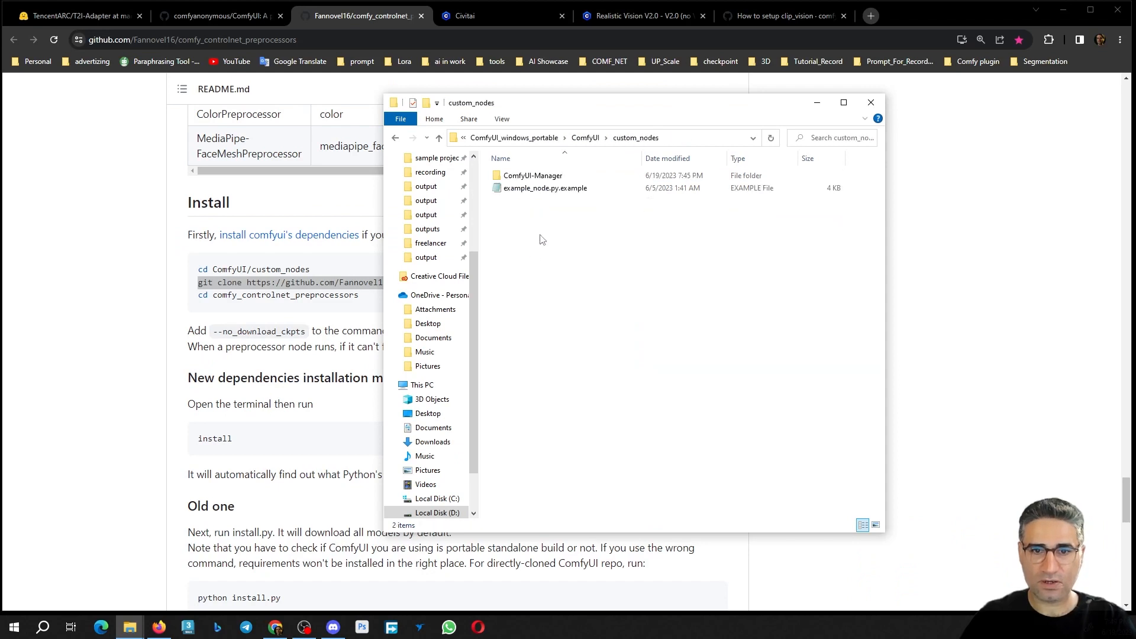
click(689, 137)
text(cmd)
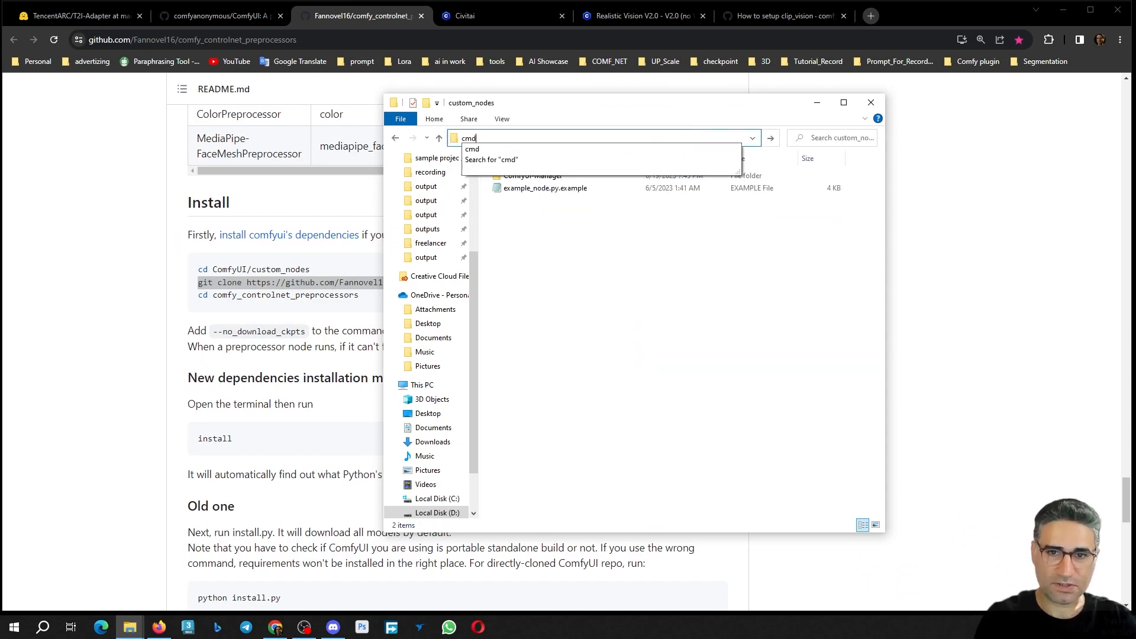
key(Return)
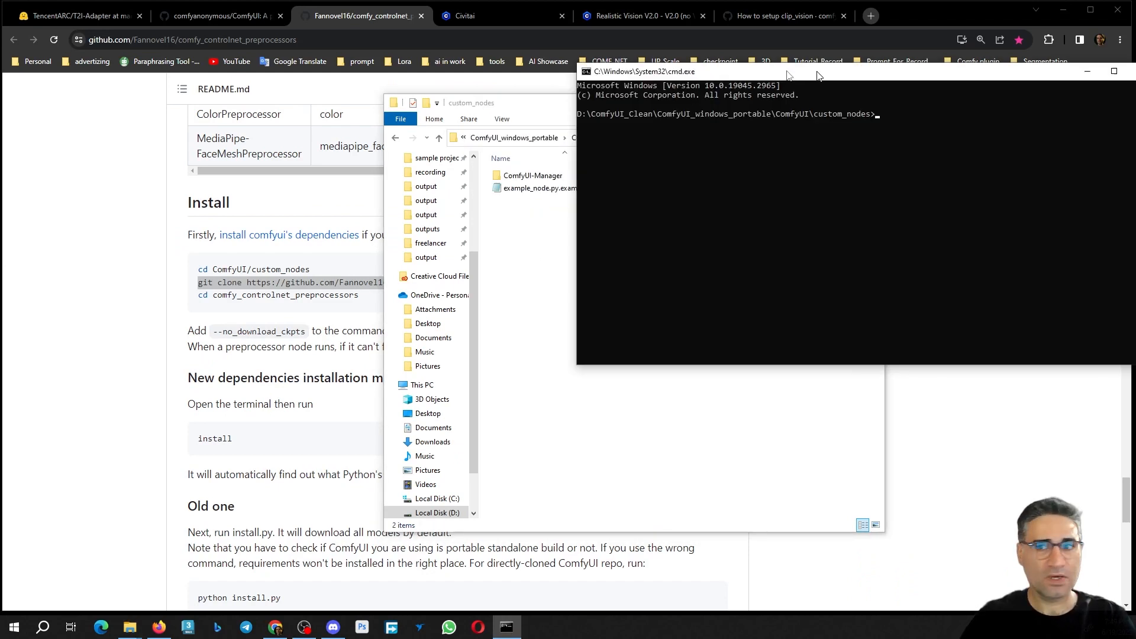
- Clone the comfy_controlnet_preprocessors repository into custom_nodes with the copied command, and open the cloned folder
right_click(713, 115)
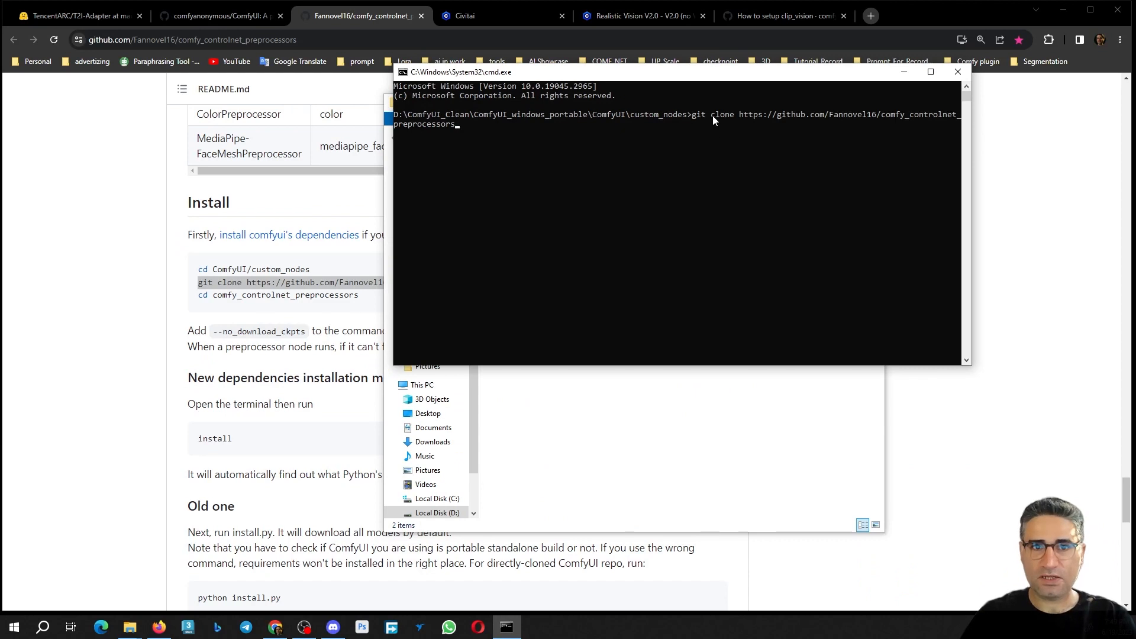
key(Return)
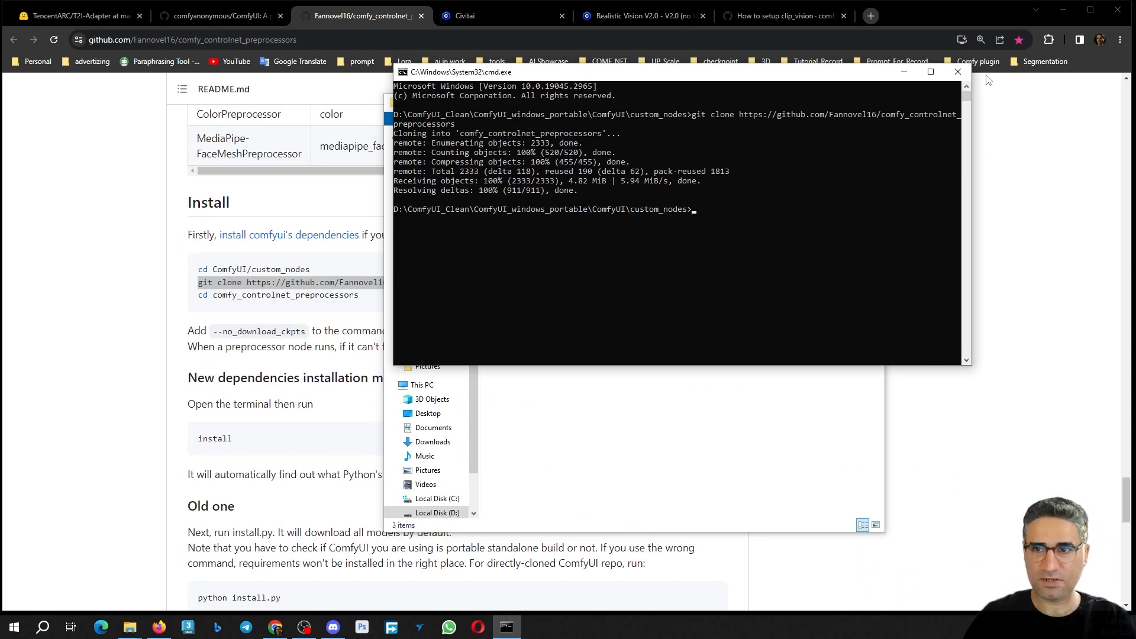
click(958, 71)
click(577, 177)
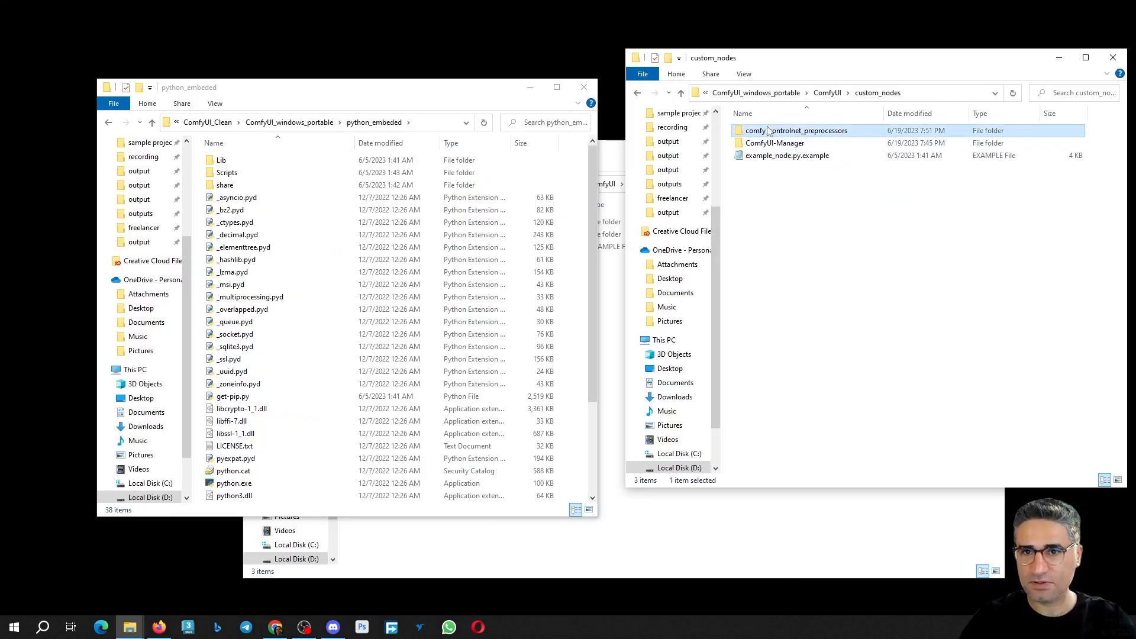
double_click(769, 131)
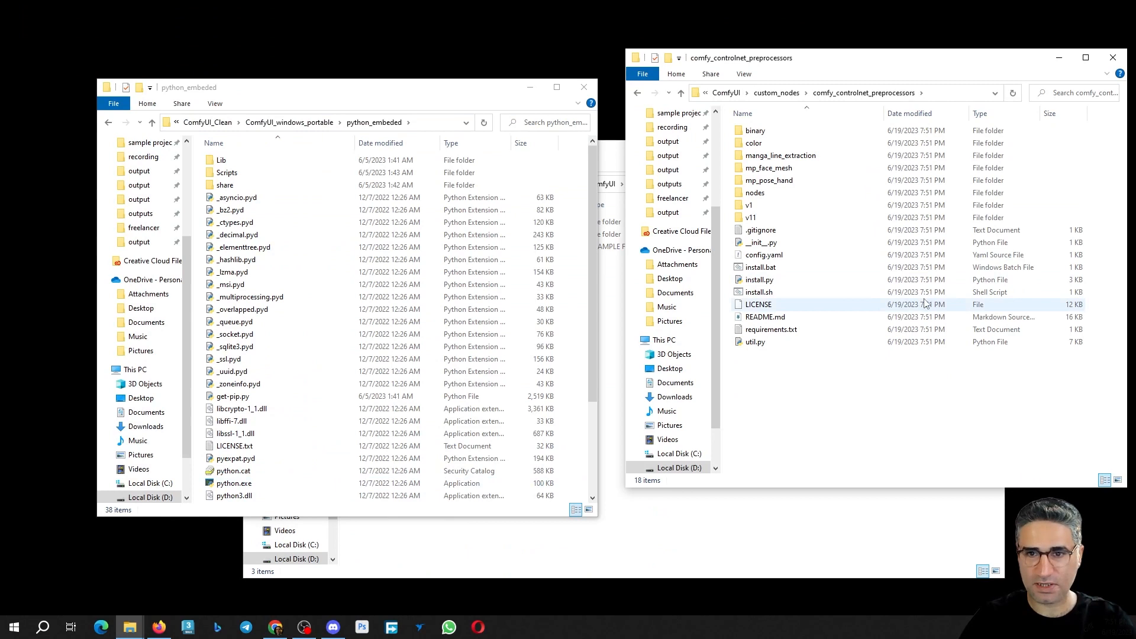
- Open config.yaml from the comfy_controlnet_preprocessors folder in Notepad instead of Visual Studio Code
double_click(770, 255)
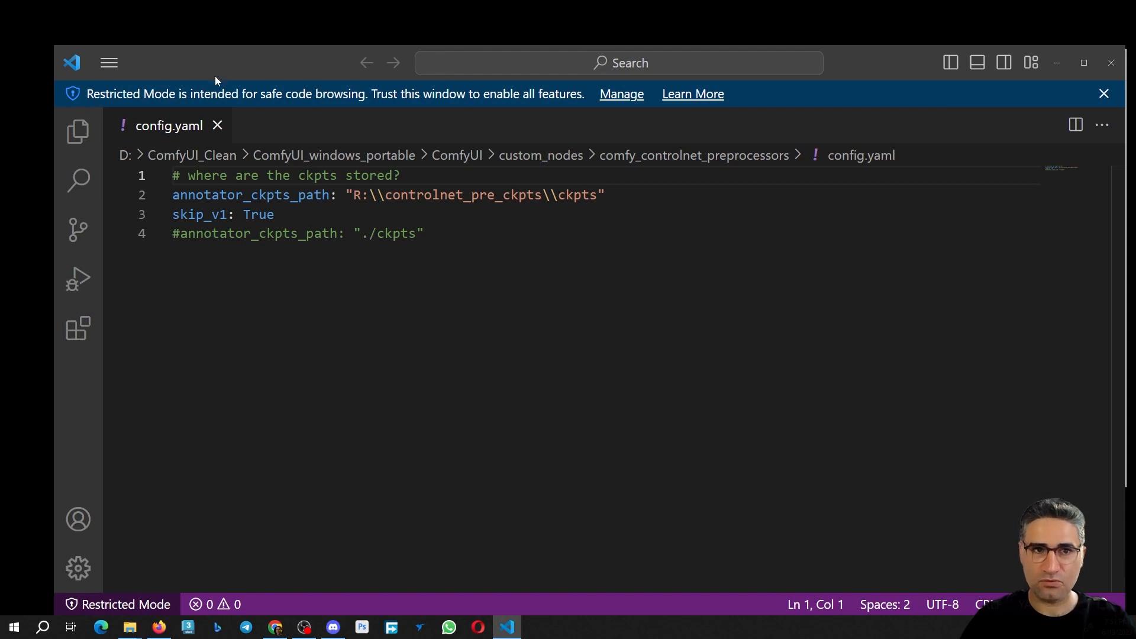
click(1112, 62)
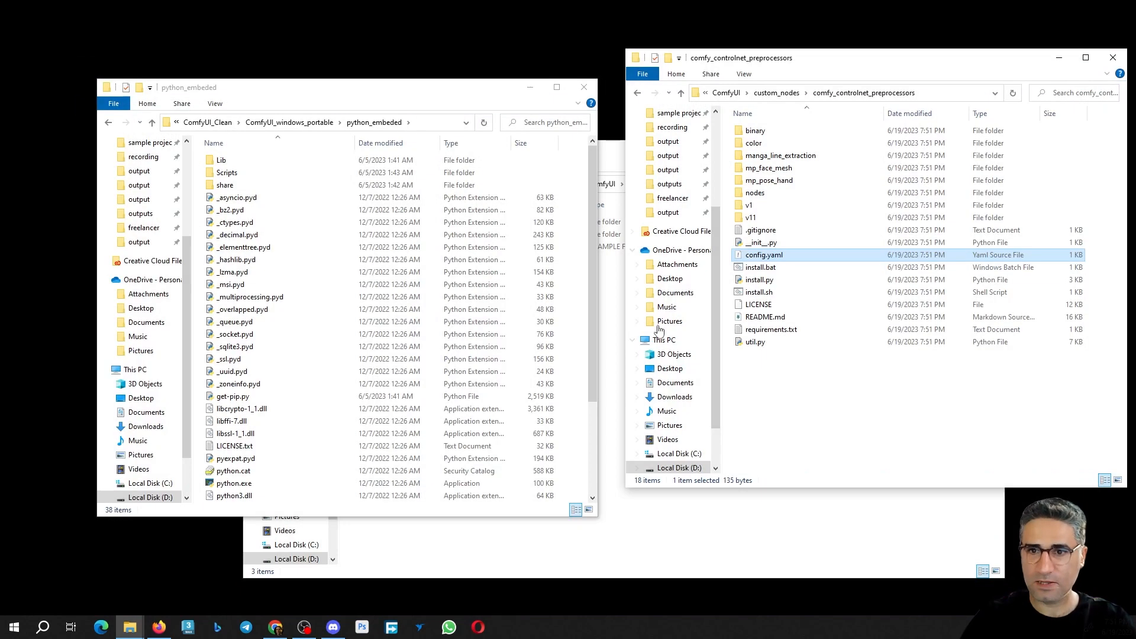
right_click(750, 261)
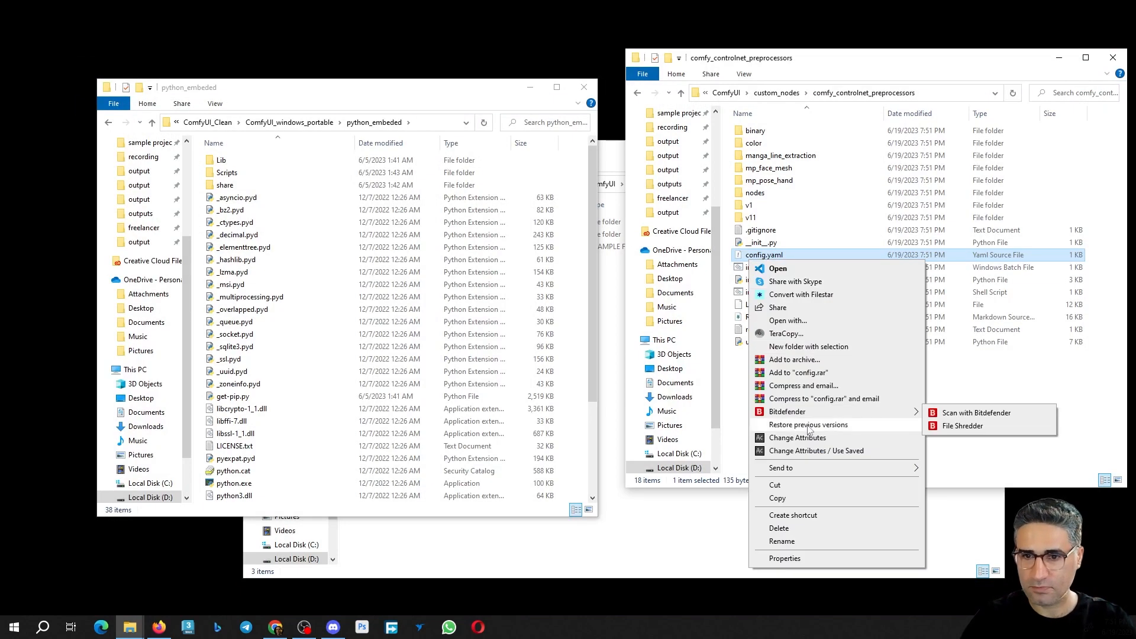
click(809, 321)
click(513, 307)
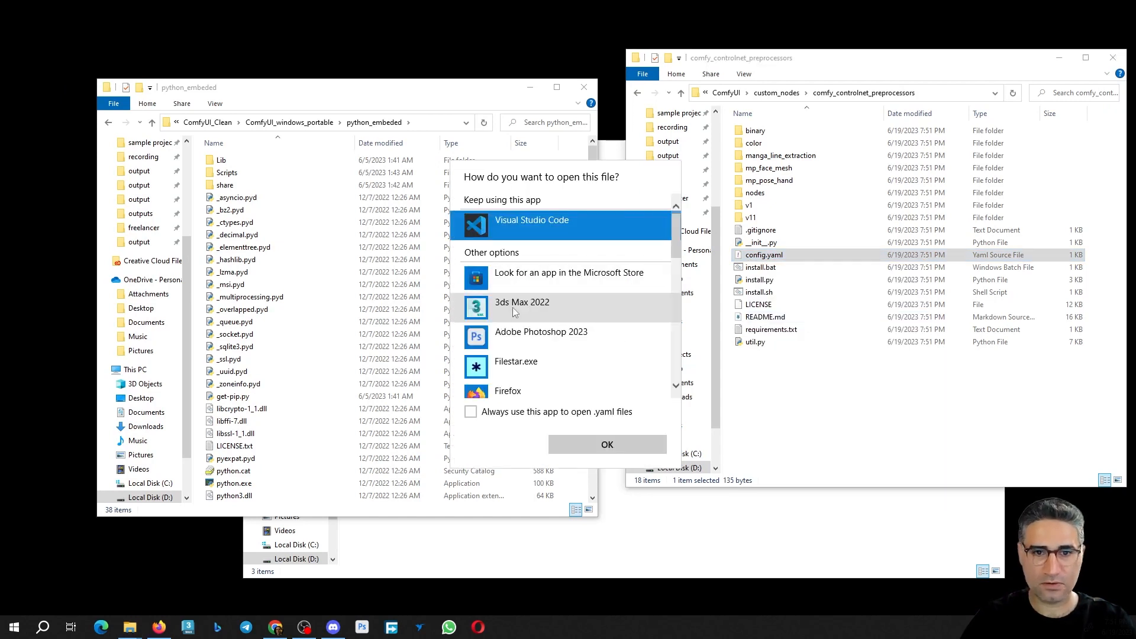
scroll(559, 351, down, 2)
scroll(559, 354, down, 5)
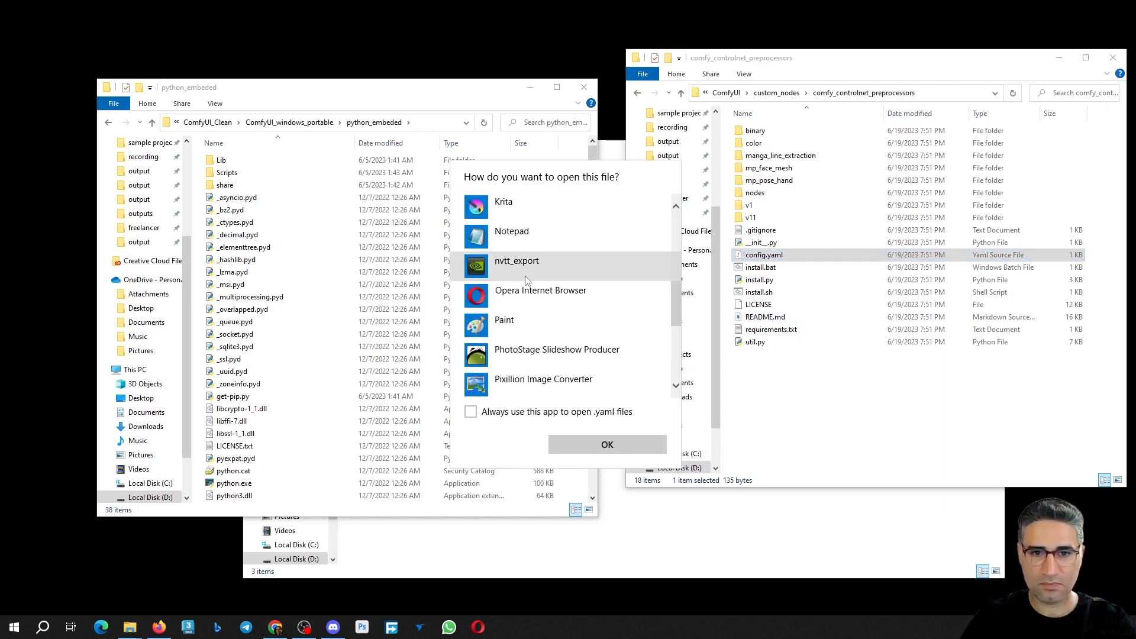
click(519, 247)
double_click(518, 246)
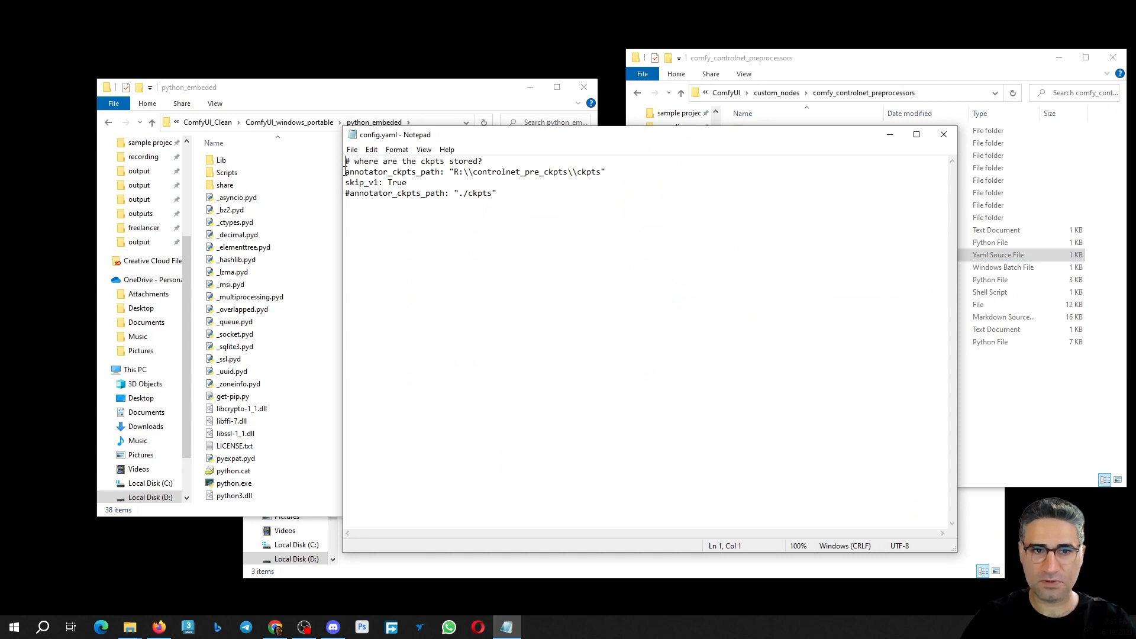
- Comment out the R: drive annotator_ckpts_path line, uncomment the "./ckpts" path line, set skip_v1 to False, and save and close config.yaml
text(#)
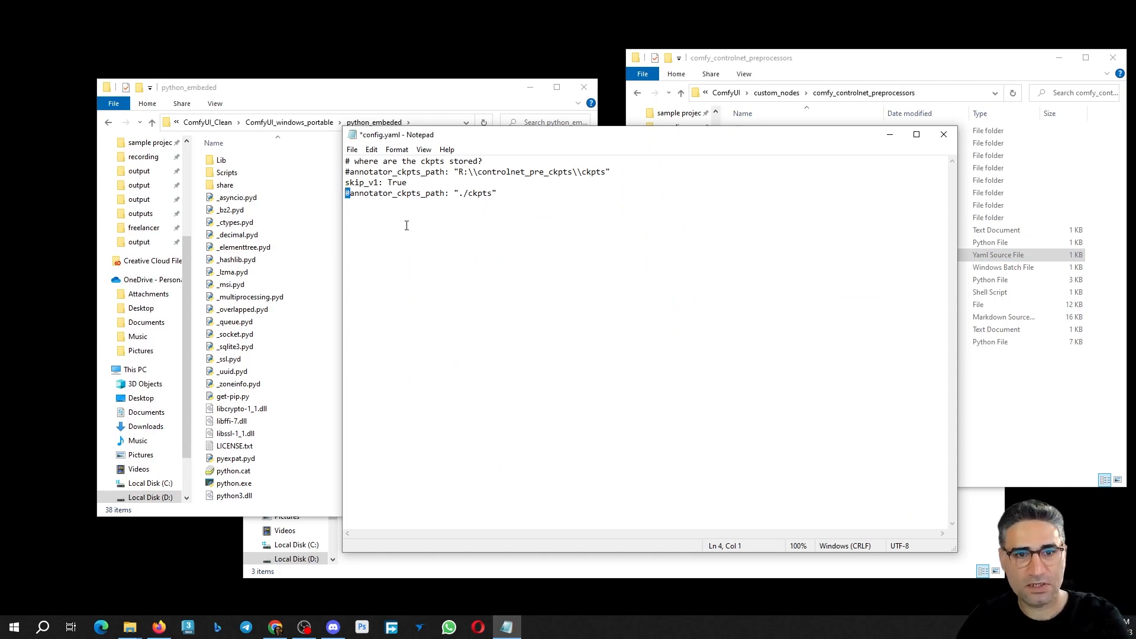
key(BackSpace)
drag(411, 183, 388, 184)
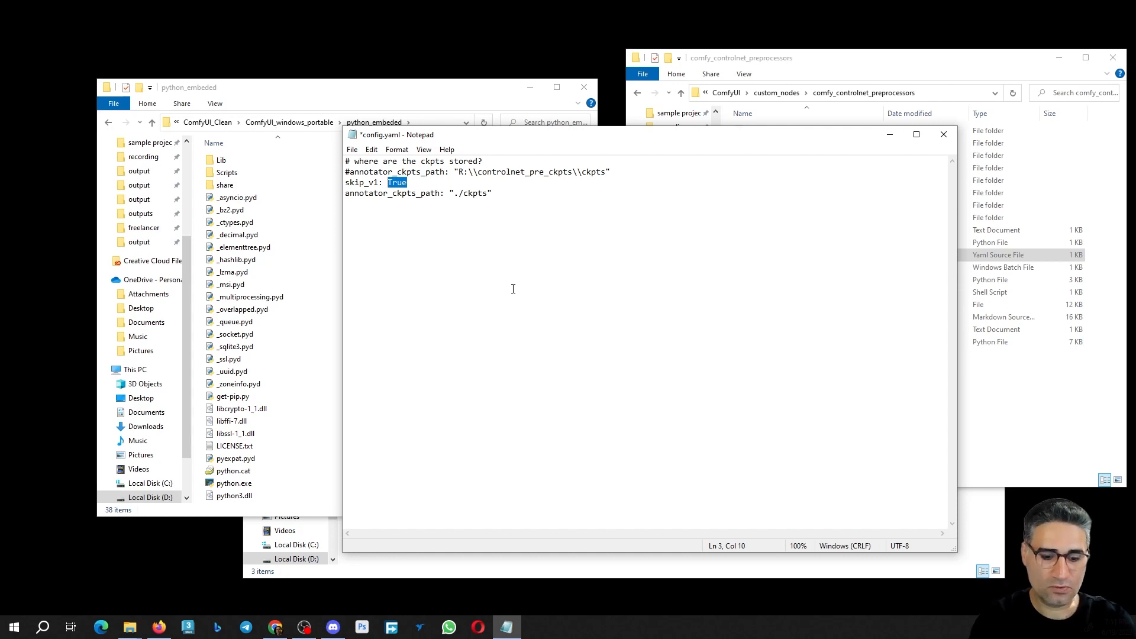
text(False)
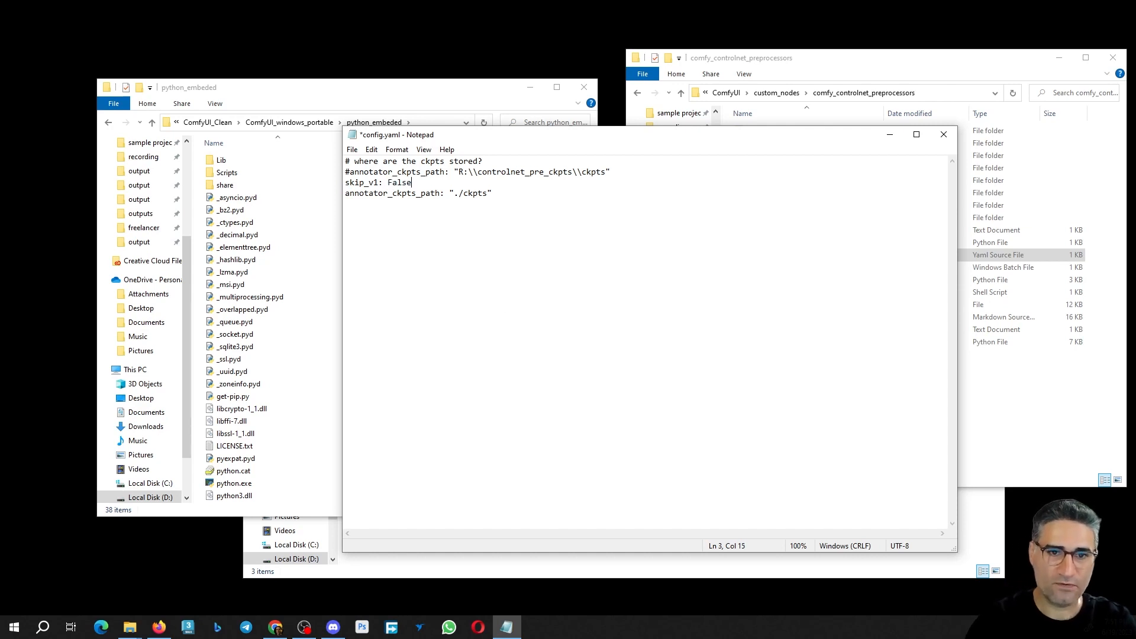
key(ctrl+s)
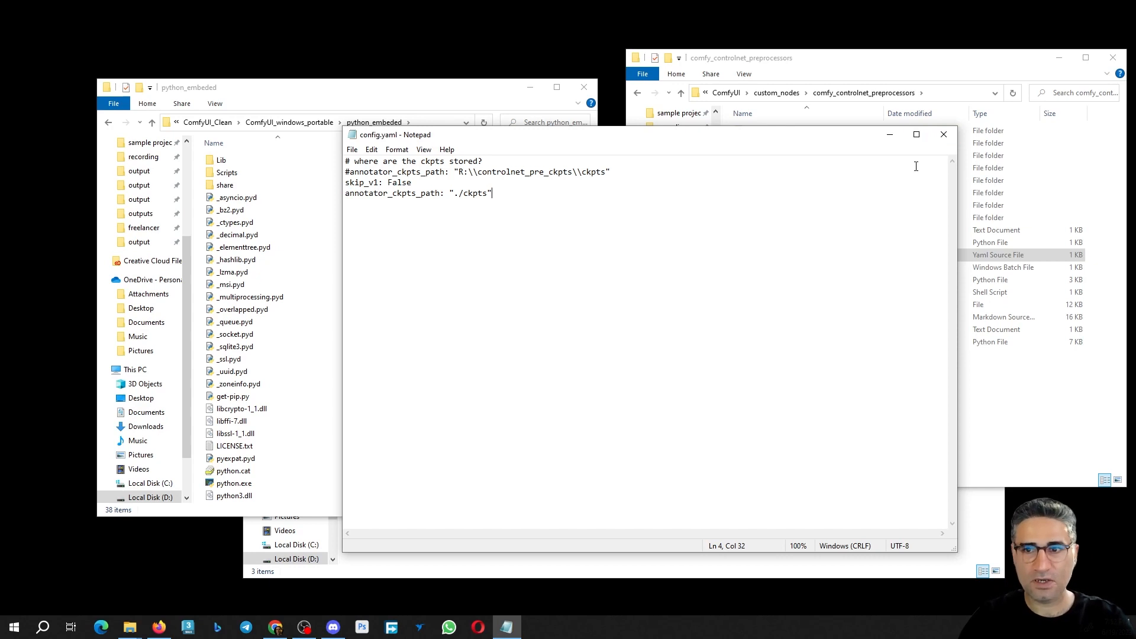
click(944, 136)
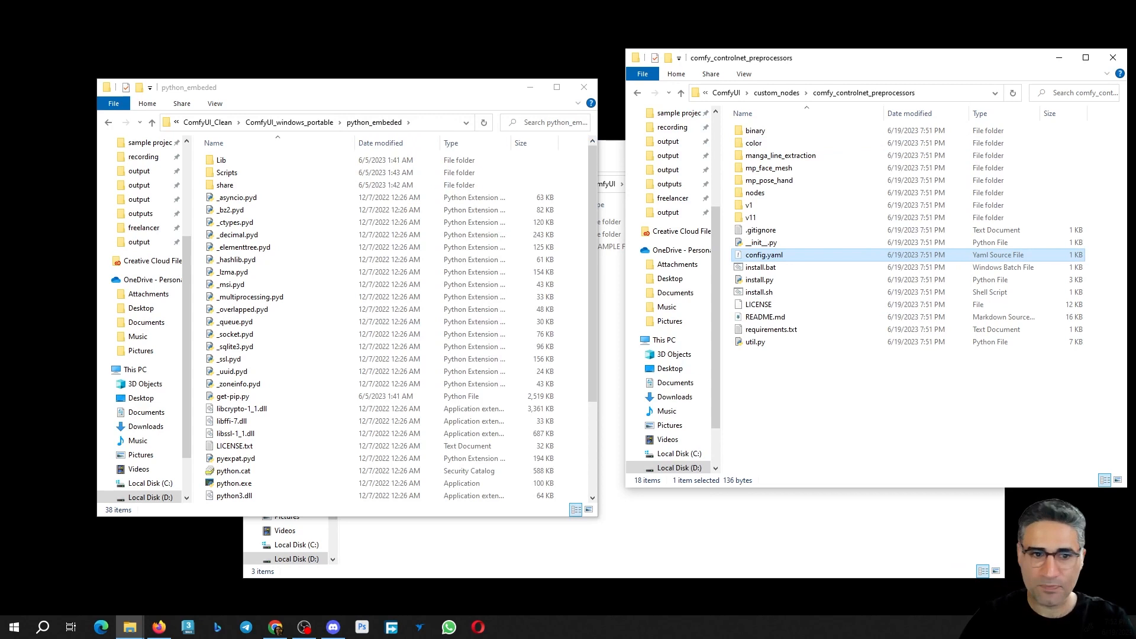
- Run install.py with python.exe from the python_embeded folder, and check the saved settings in config.yaml before closing it
drag(763, 280, 227, 467)
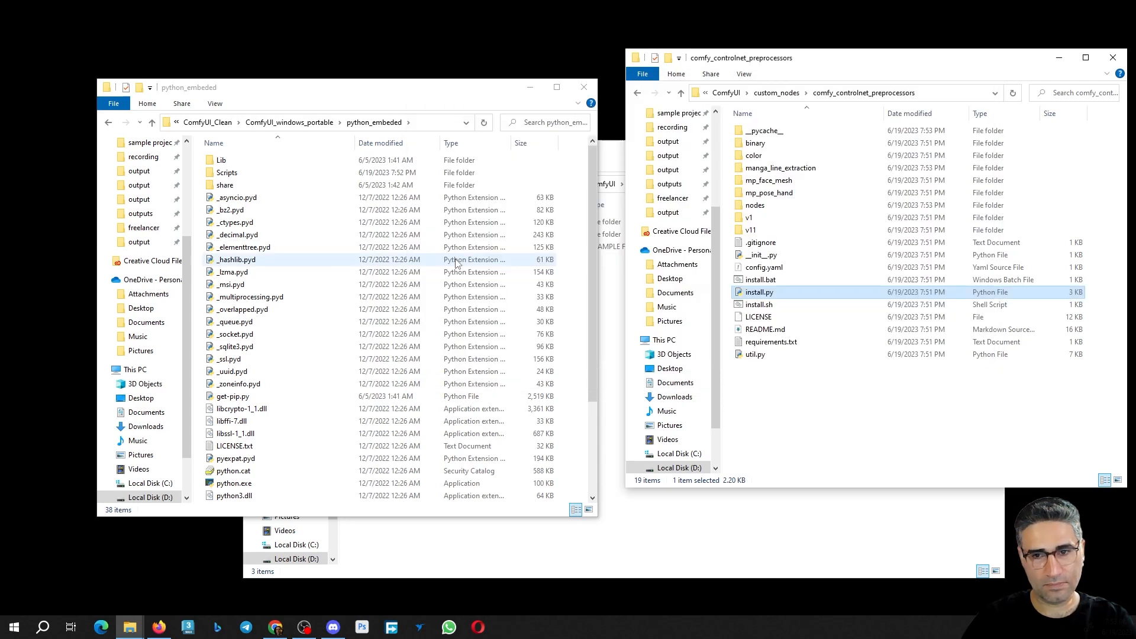
click(767, 273)
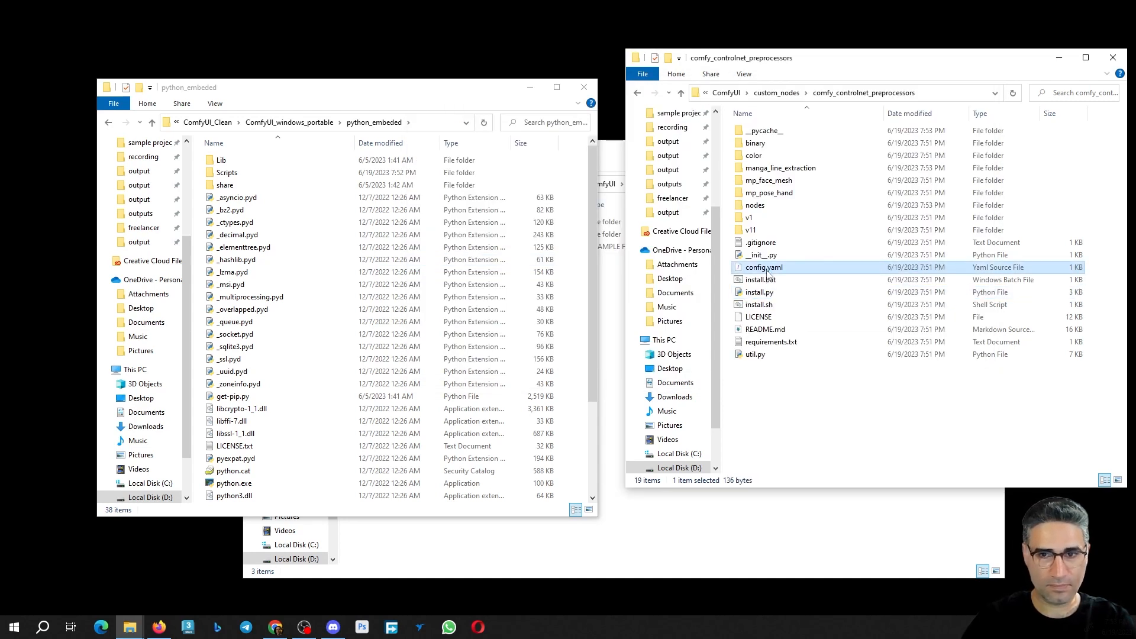
double_click(767, 273)
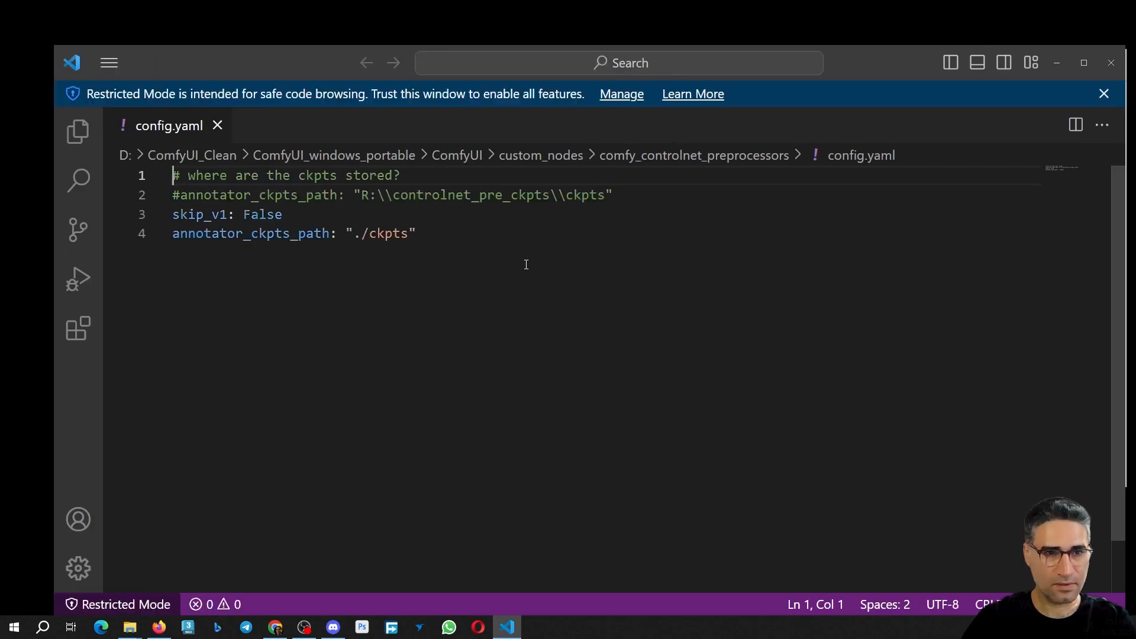
click(1112, 66)
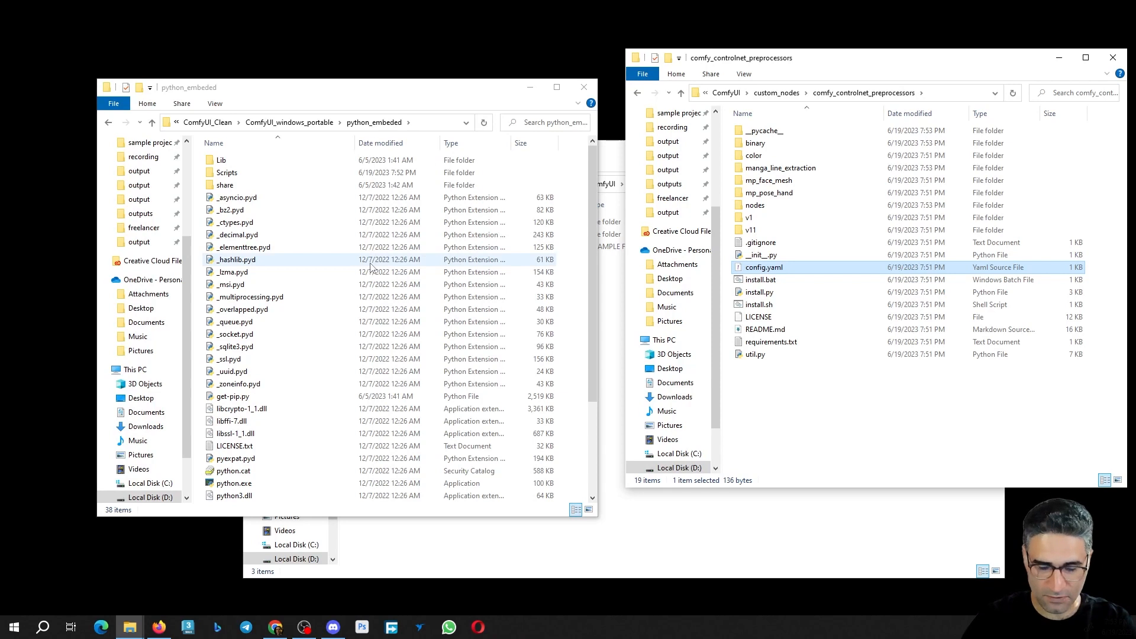
- Update ComfyUI by running update_comfyui.bat from ComfyUI_windows_portable's update folder, and close the finished console
click(315, 126)
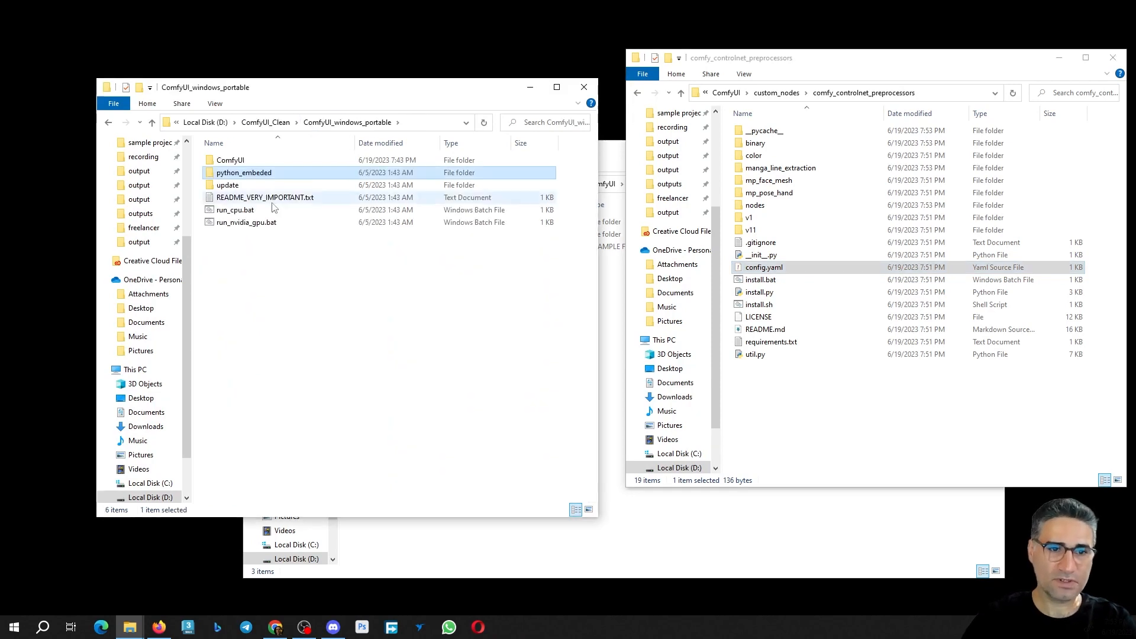
double_click(251, 186)
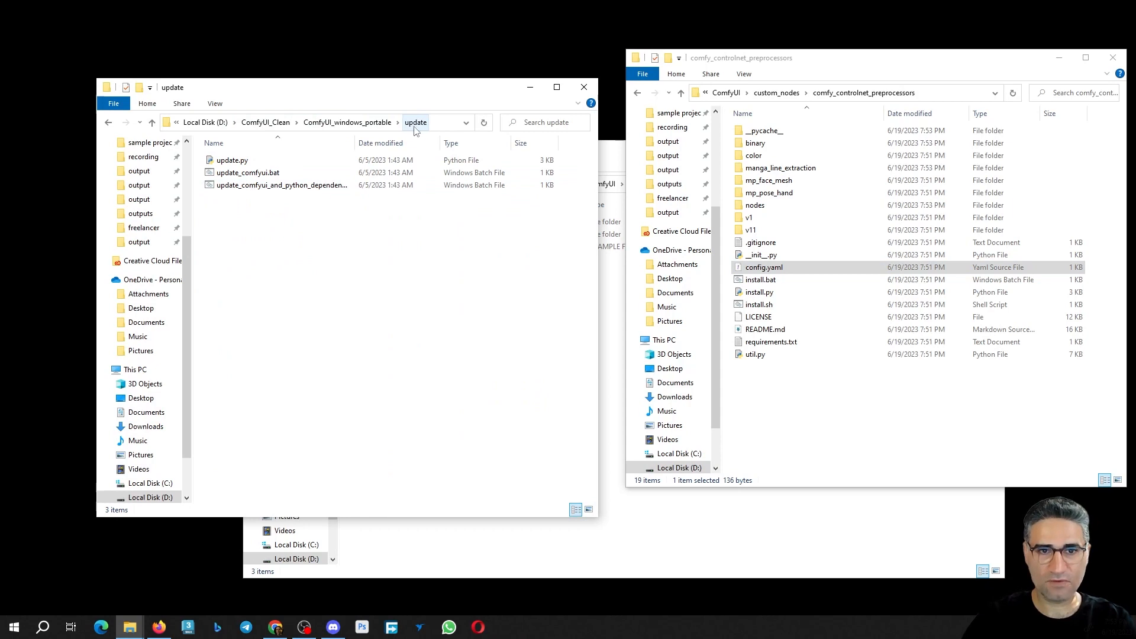
double_click(242, 174)
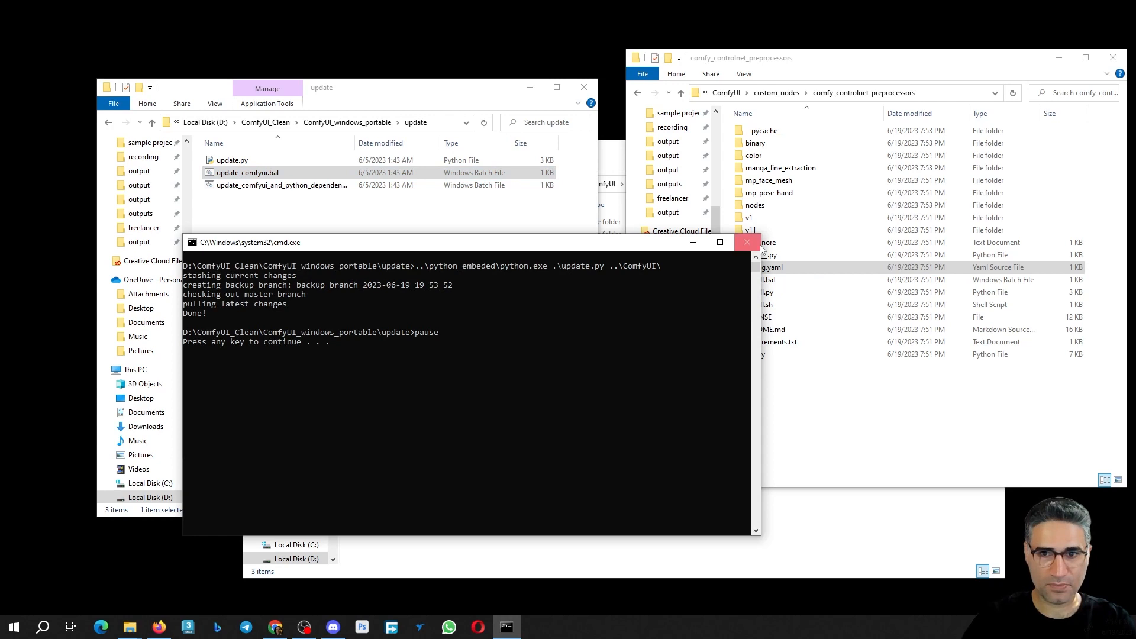
key(Return)
- Run the batch file that updates ComfyUI and its Python dependencies, continue past its prompt, and dismiss the console when it finishes
double_click(295, 186)
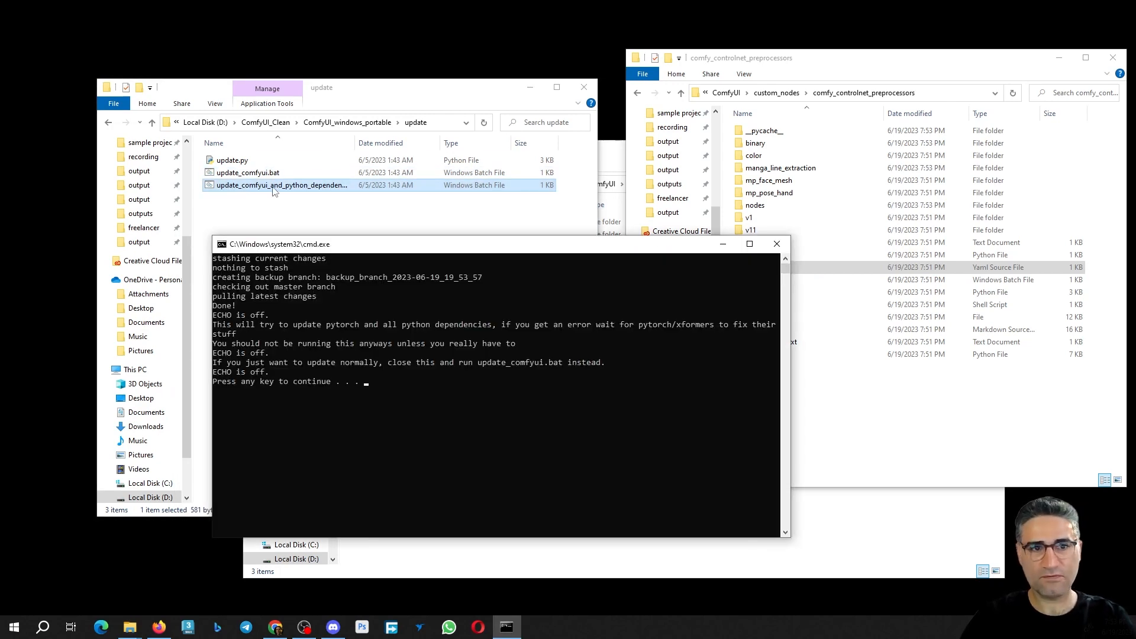
click(442, 383)
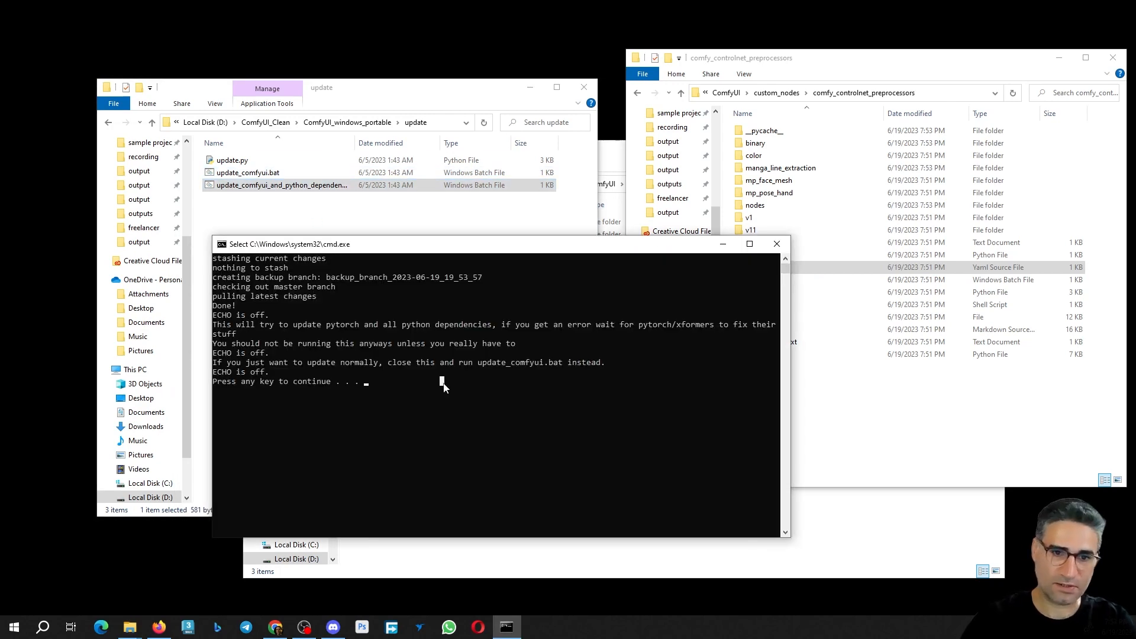
key(Escape)
key(Return)
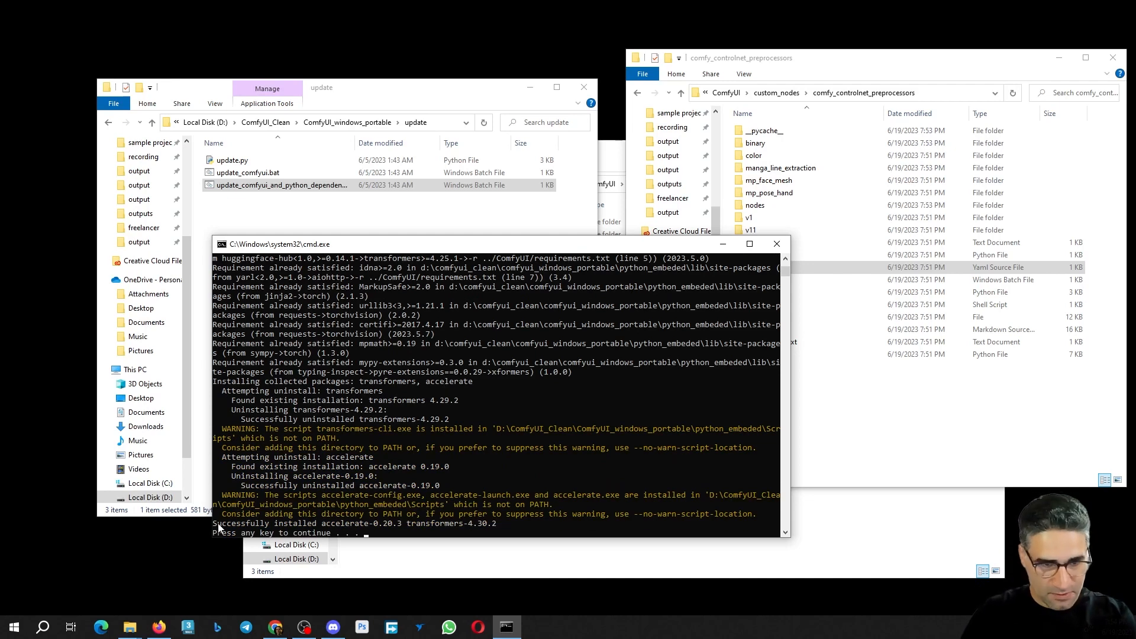
drag(215, 525, 477, 536)
click(438, 534)
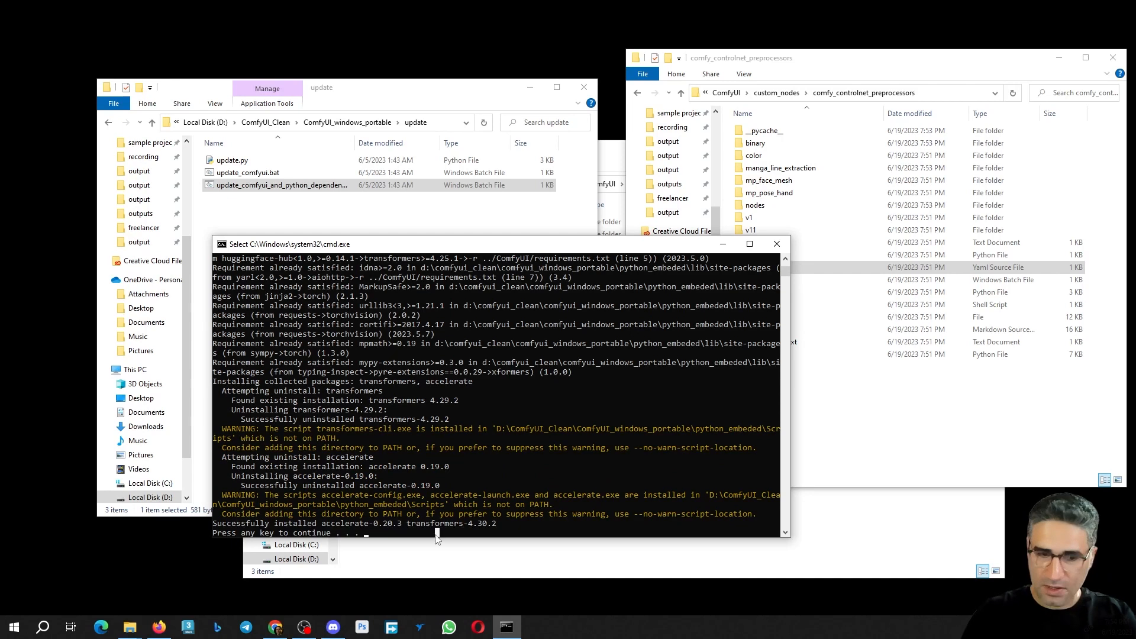
key(Return)
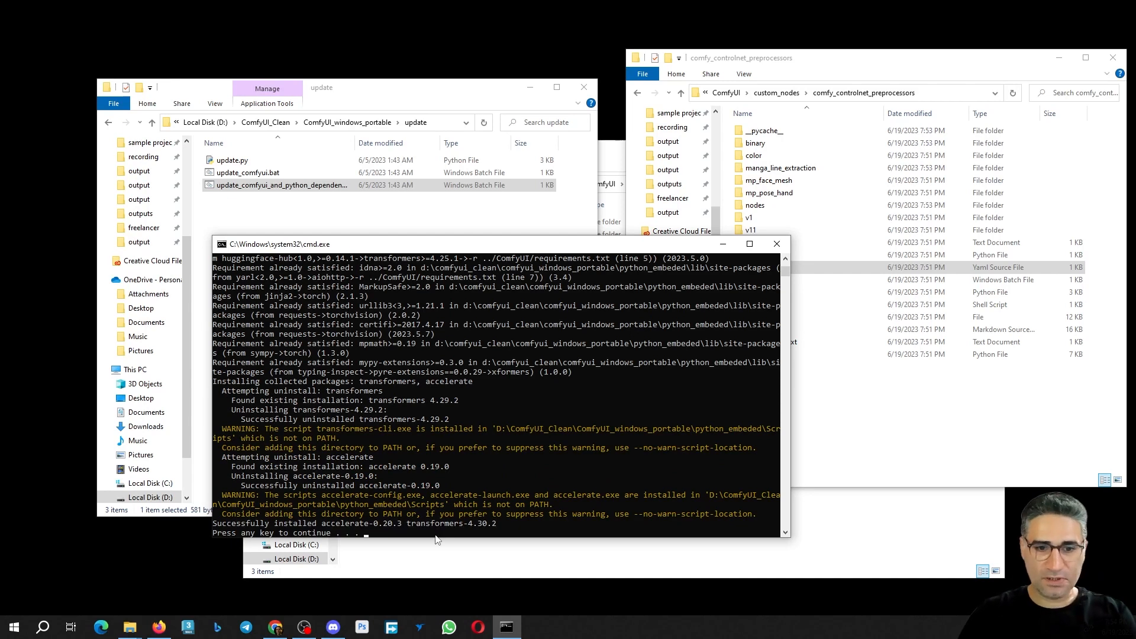
key(Return)
- Go to the models folder inside ComfyUI_windows_portable's ComfyUI folder and move its window aside
click(367, 122)
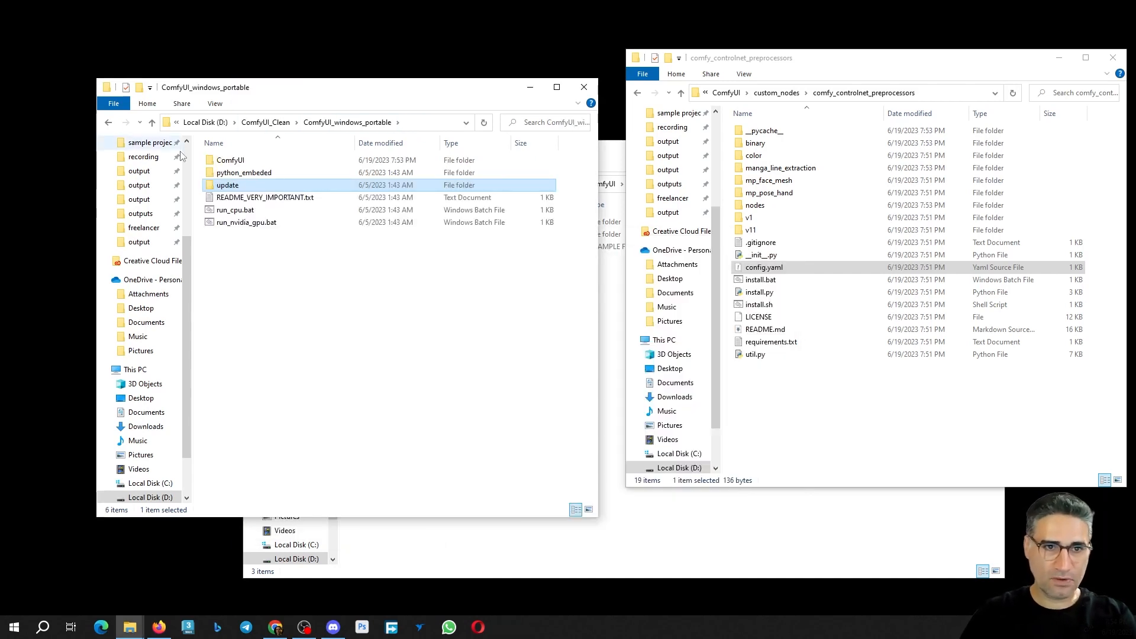
click(230, 161)
double_click(231, 161)
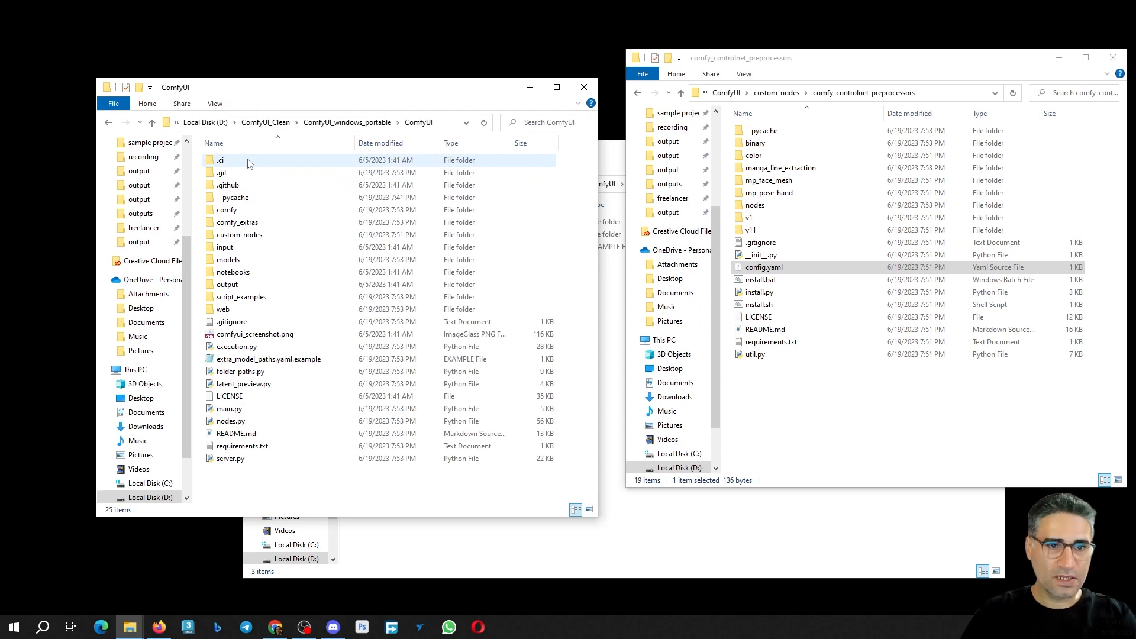
double_click(225, 260)
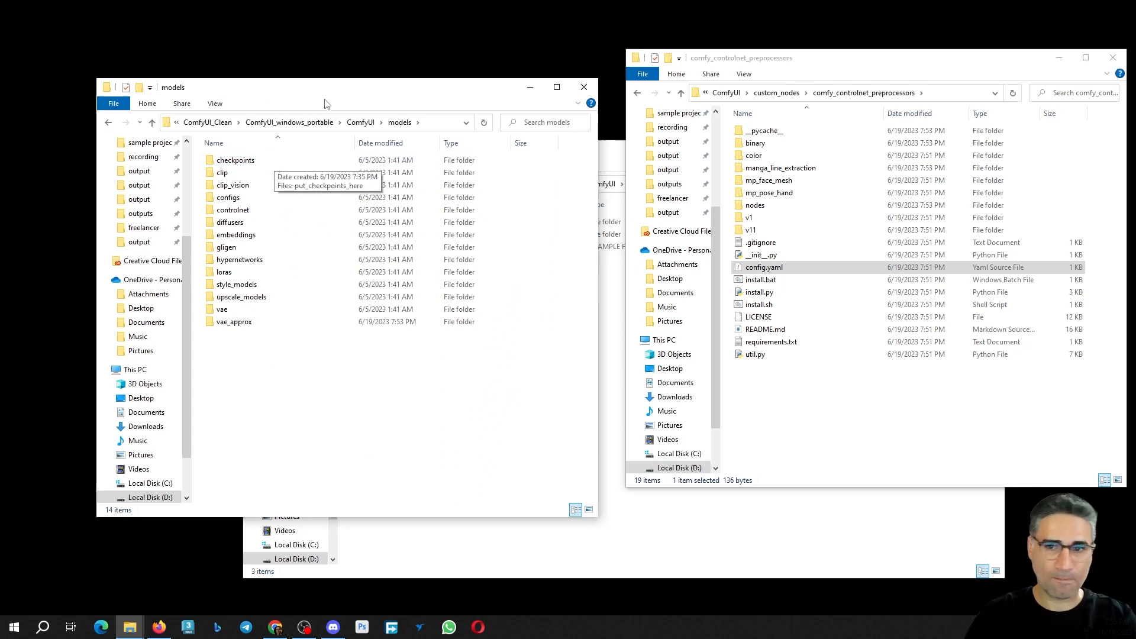
drag(359, 86, 566, 148)
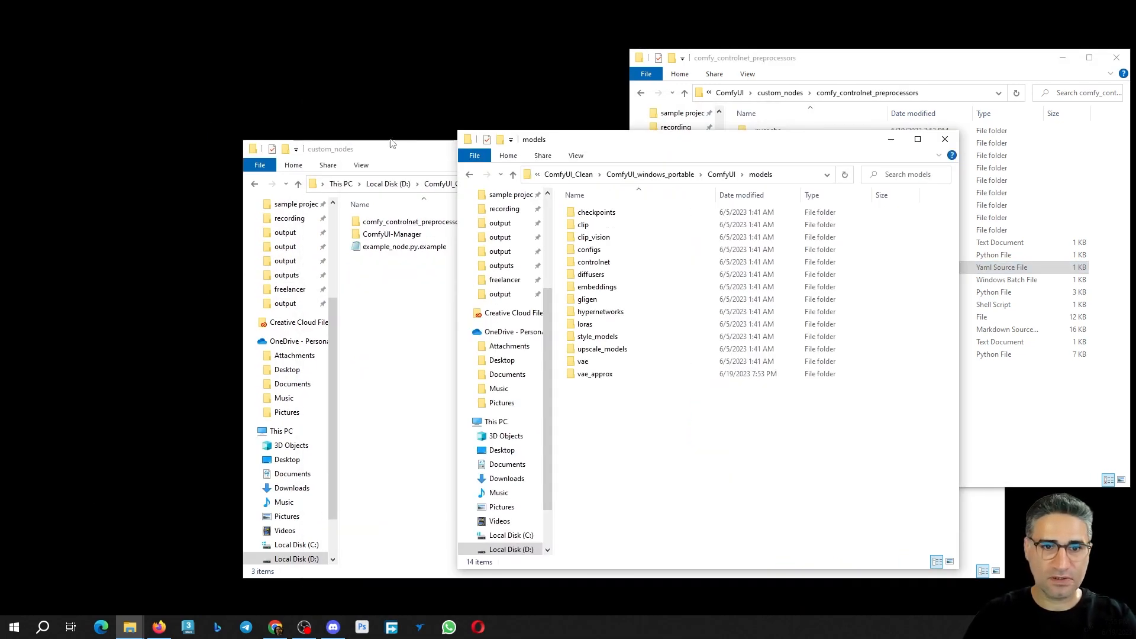
- Narrow the custom_nodes window, place it beside the models window, and open the all-models folder on drive D: in it
drag(390, 144, 113, 121)
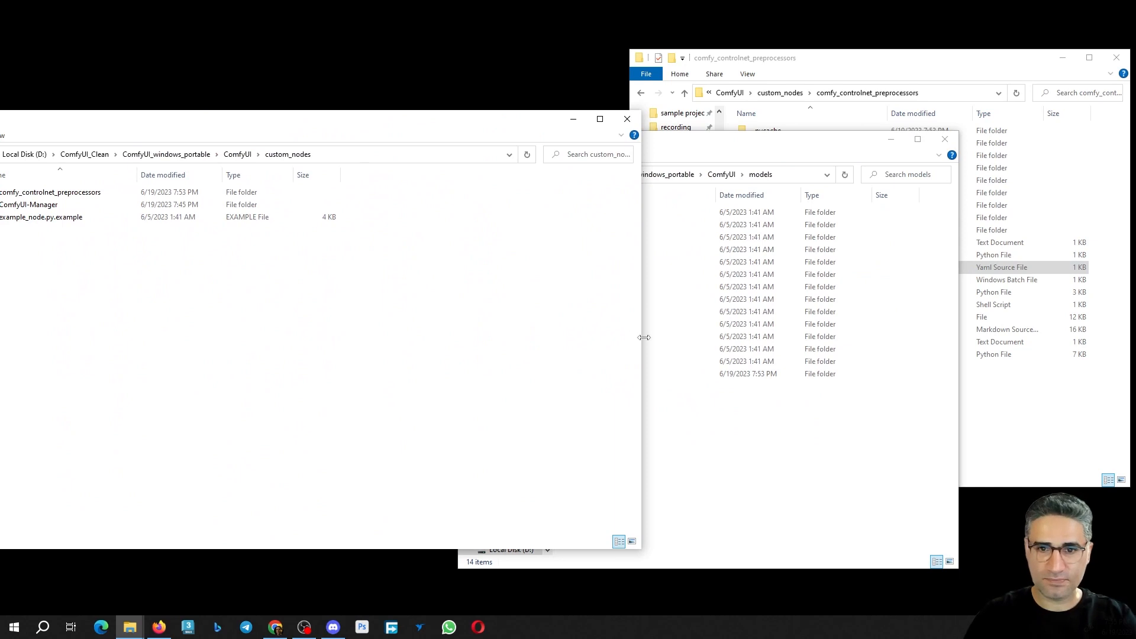
drag(644, 337, 350, 337)
drag(185, 122, 359, 117)
click(178, 152)
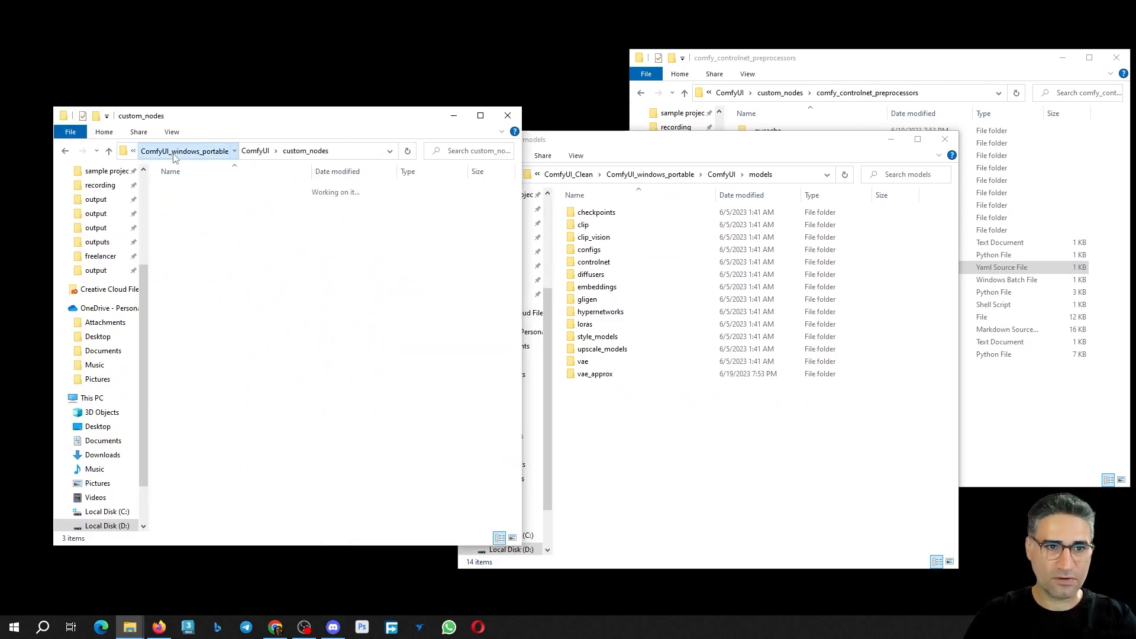
click(204, 152)
click(195, 152)
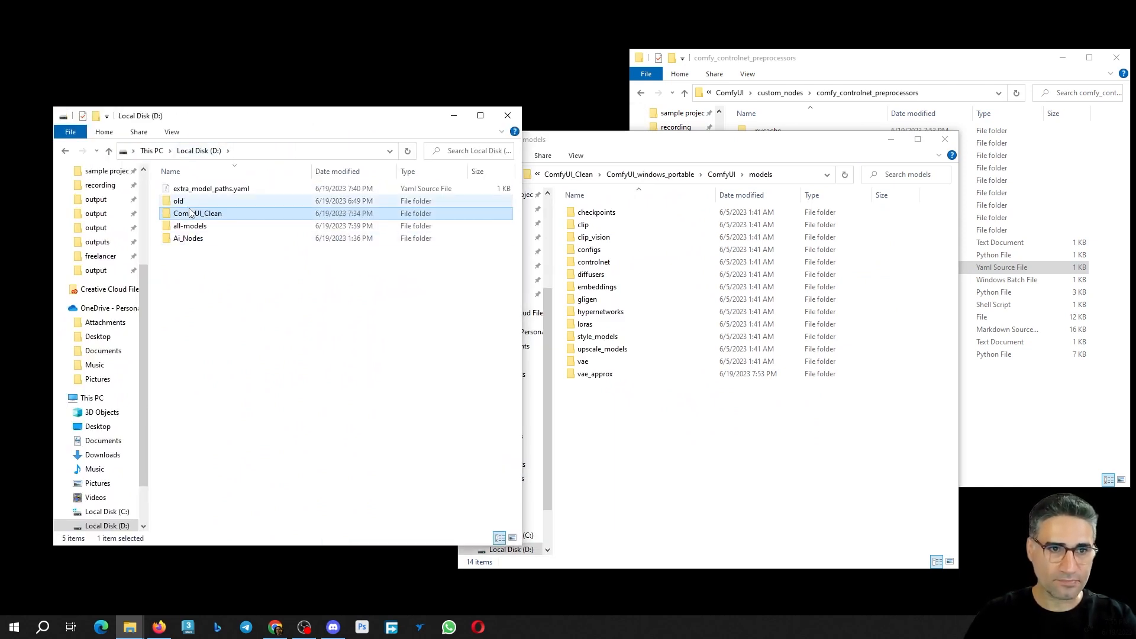
double_click(195, 240)
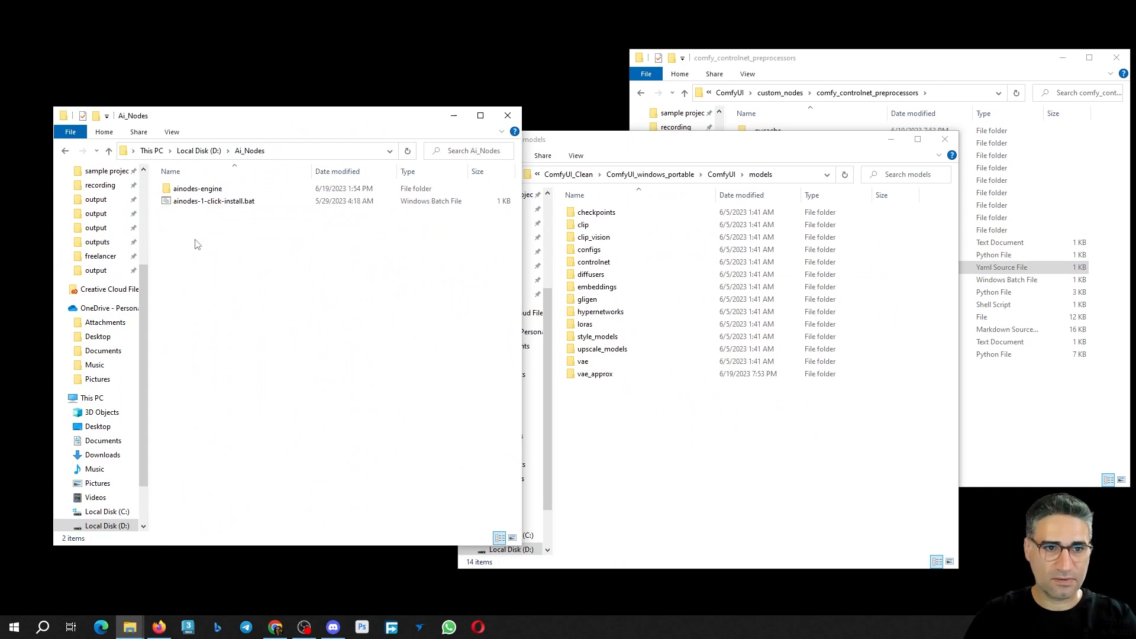
click(216, 150)
double_click(190, 226)
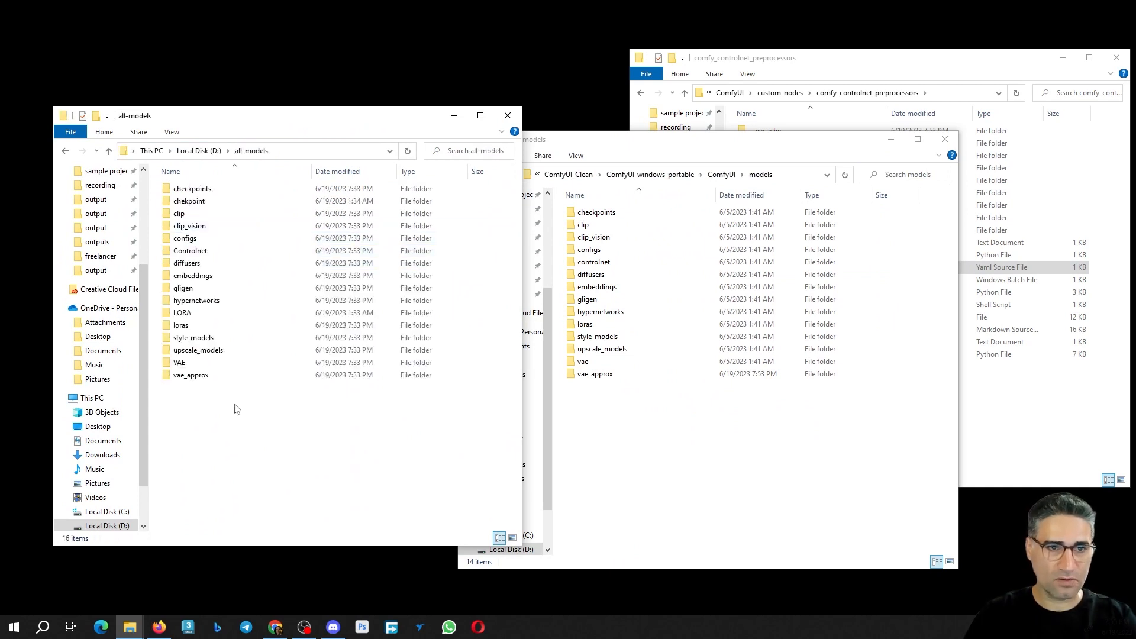
- Examine the model files in the checkpoints and Controlnet folders of all-models, and return to all-models
double_click(224, 189)
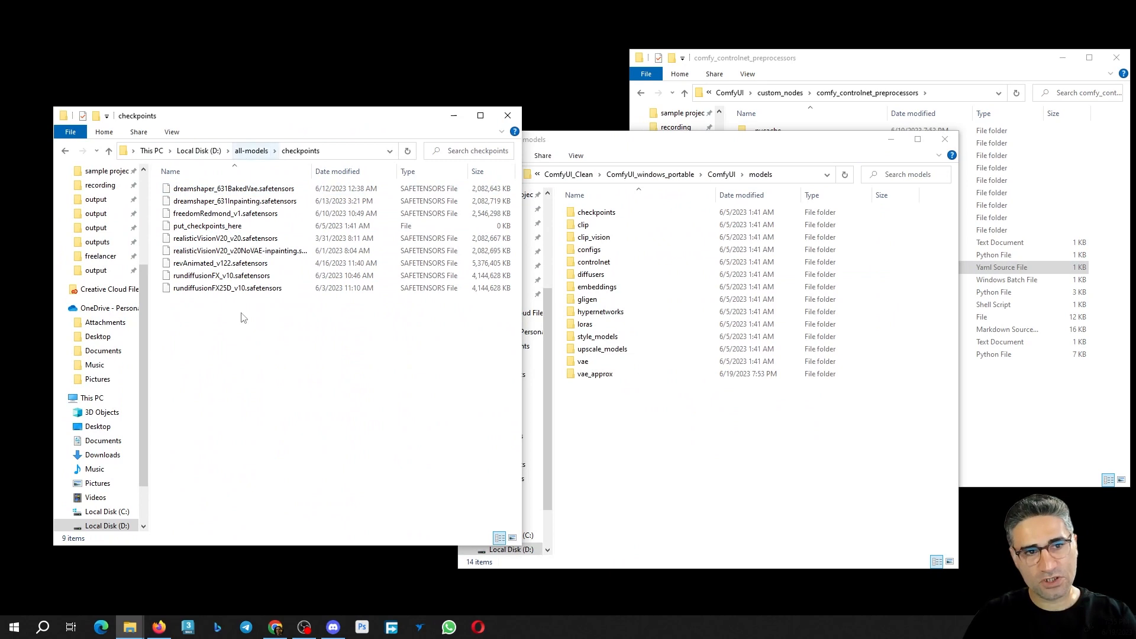
click(251, 151)
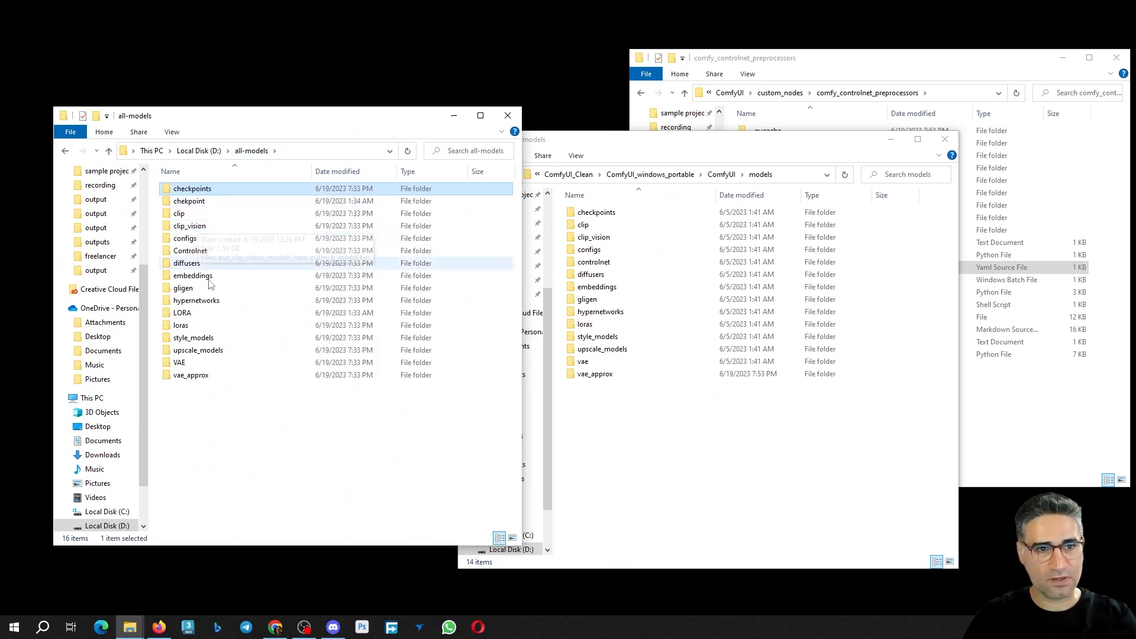
double_click(201, 251)
scroll(233, 274, down, 5)
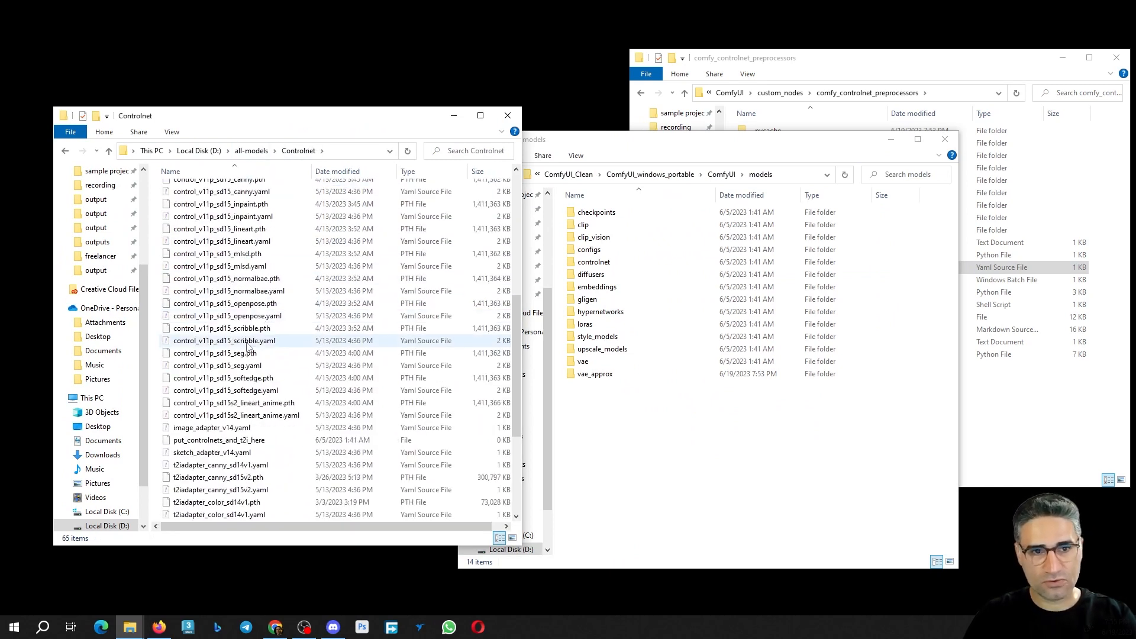
scroll(254, 332, up, 3)
scroll(255, 331, down, 3)
scroll(272, 206, up, 5)
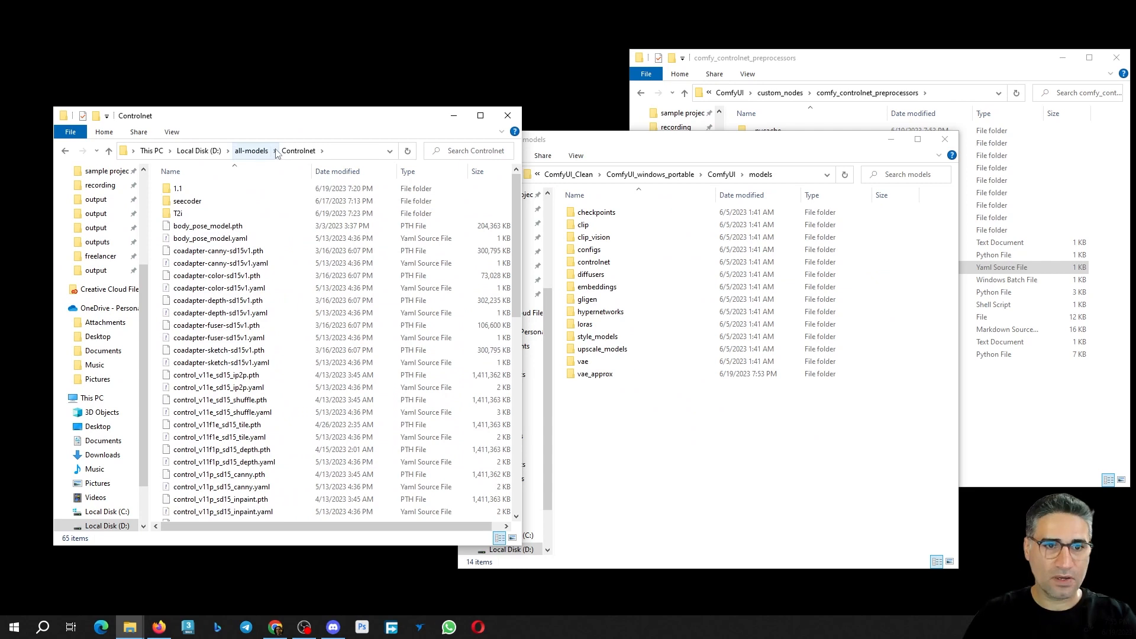
click(251, 151)
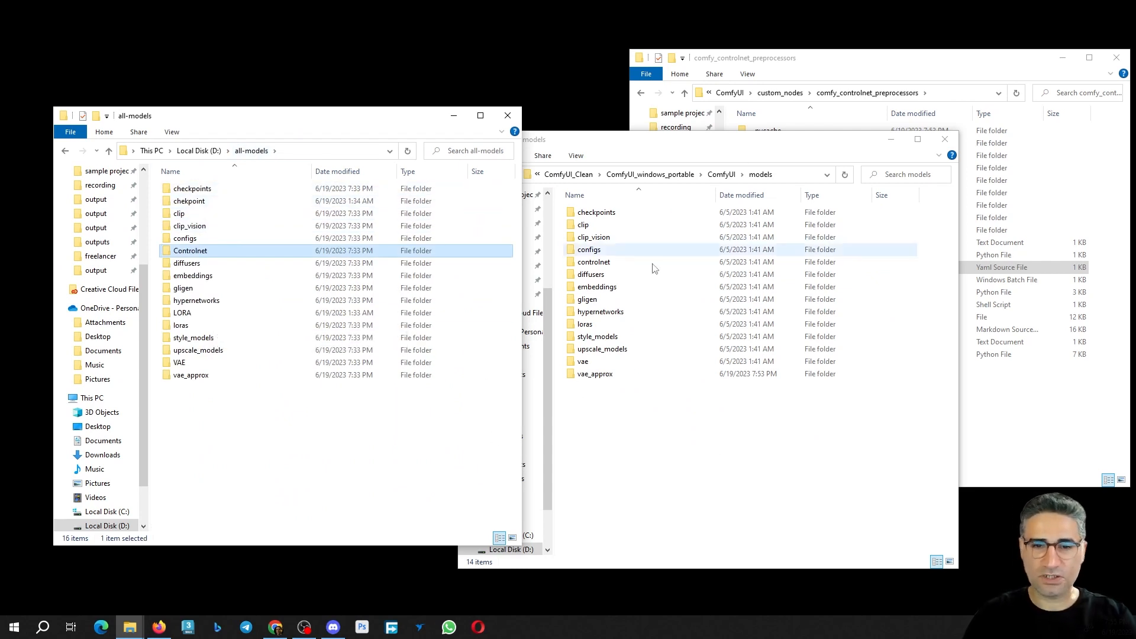
- Narrow the navigation area in both folder windows and place the models window beside all-models without overlap
drag(555, 387, 493, 387)
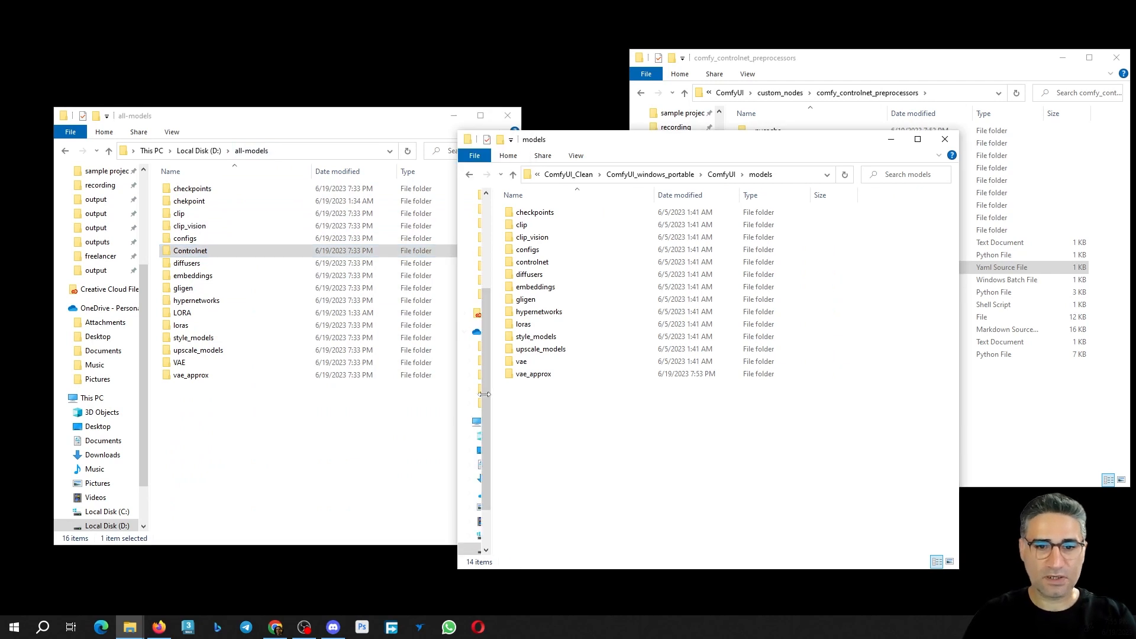
drag(148, 402, 86, 403)
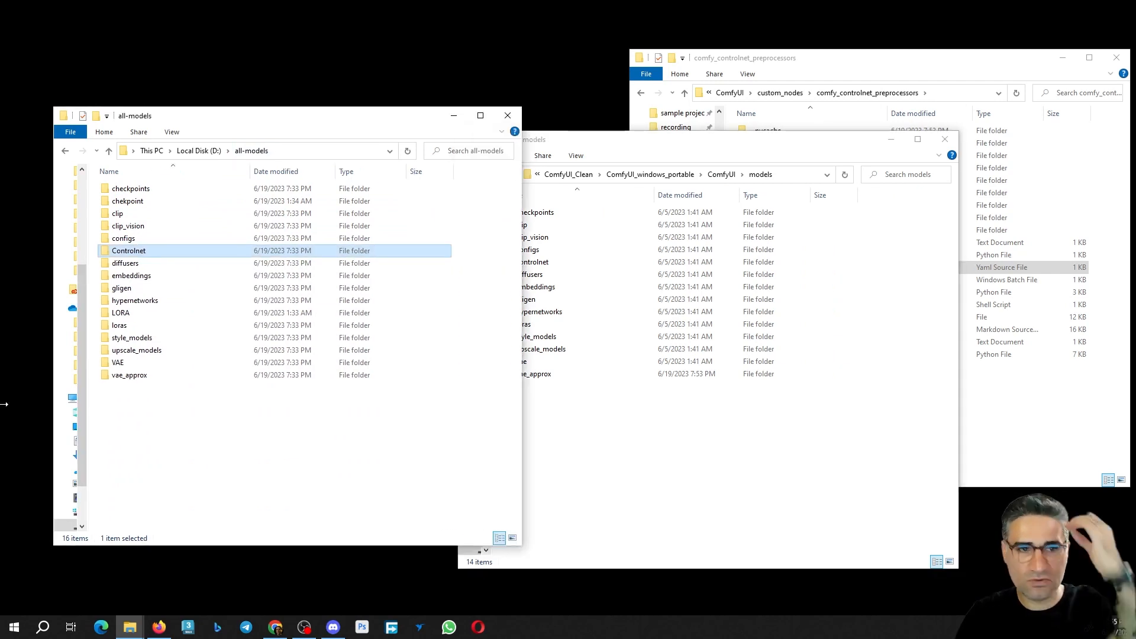
click(756, 433)
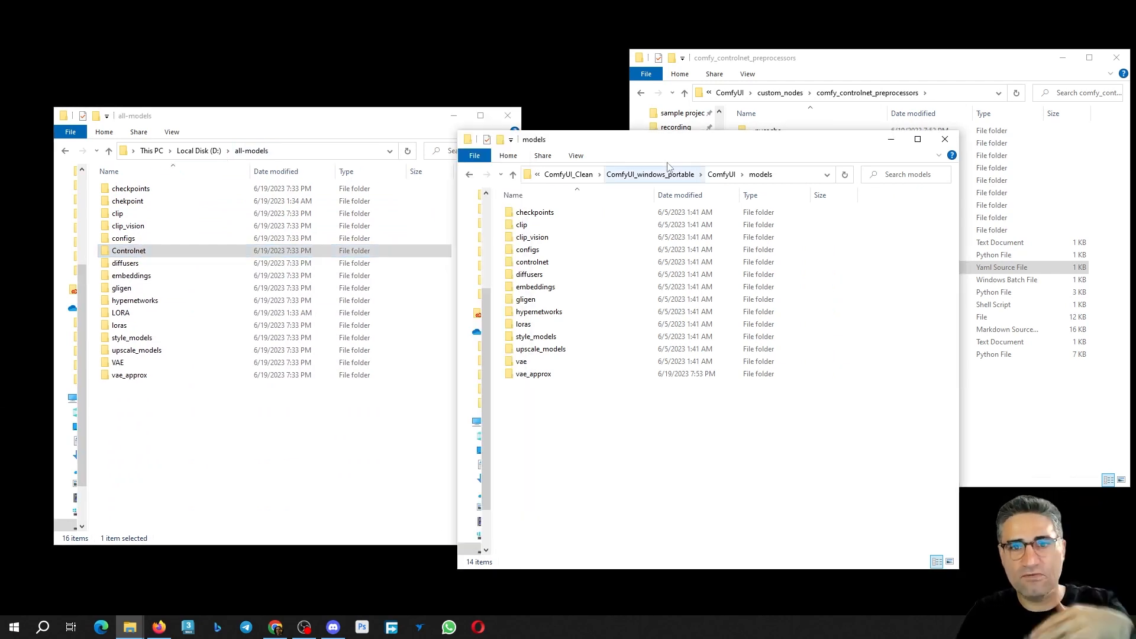
drag(654, 143, 720, 123)
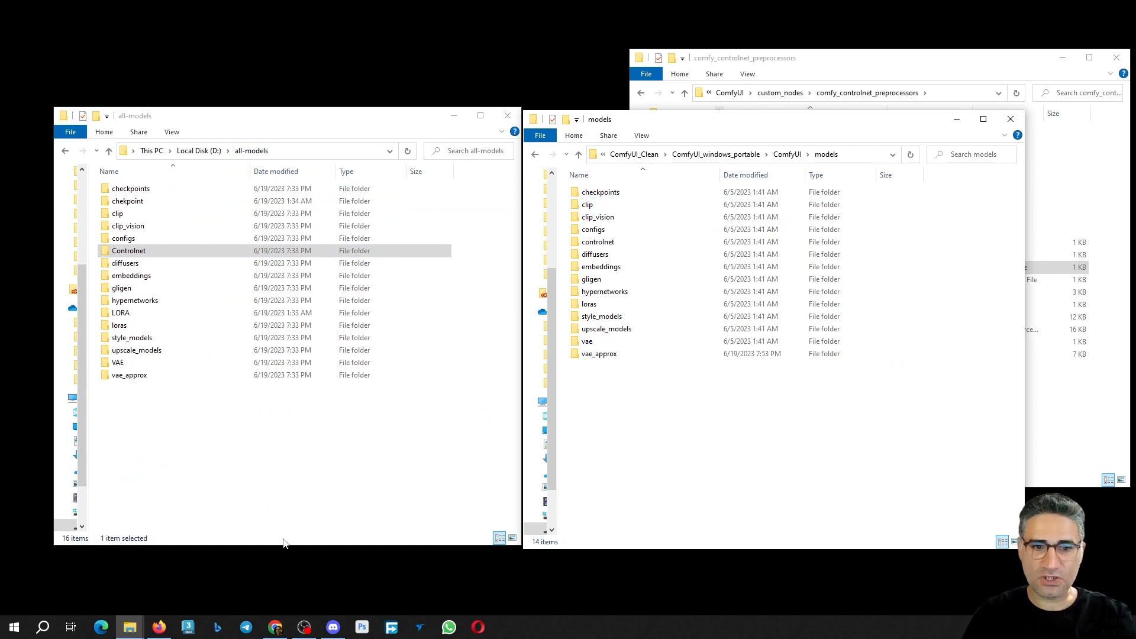
- Switch to Chrome and tile it side by side with the models folder window, giving the browser the larger share
click(275, 627)
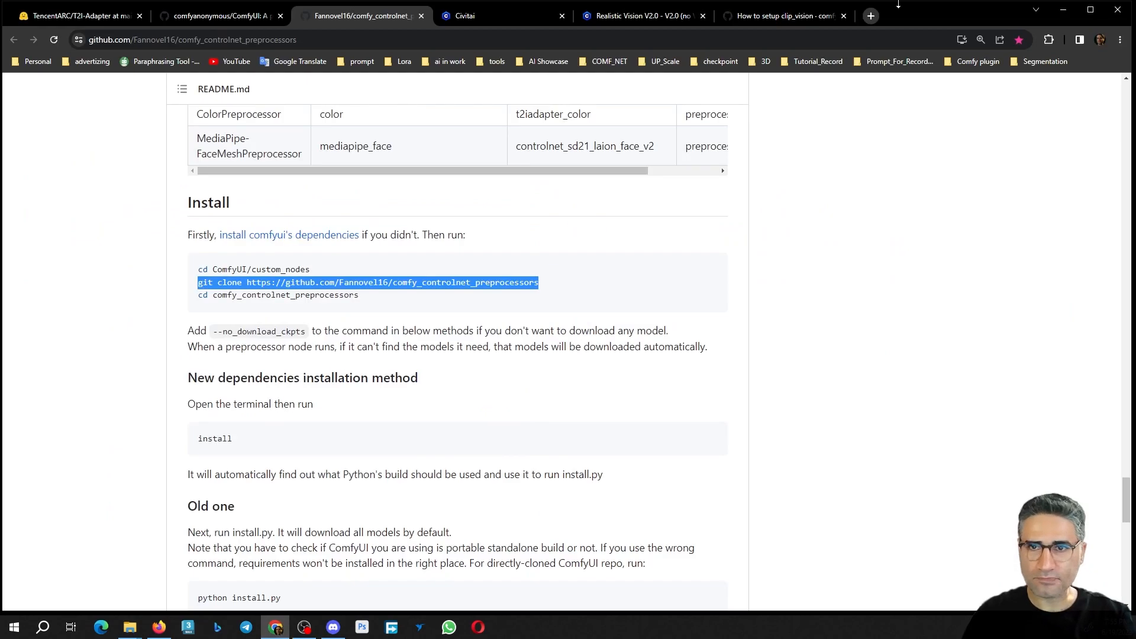
drag(899, 5, 1, 218)
click(677, 142)
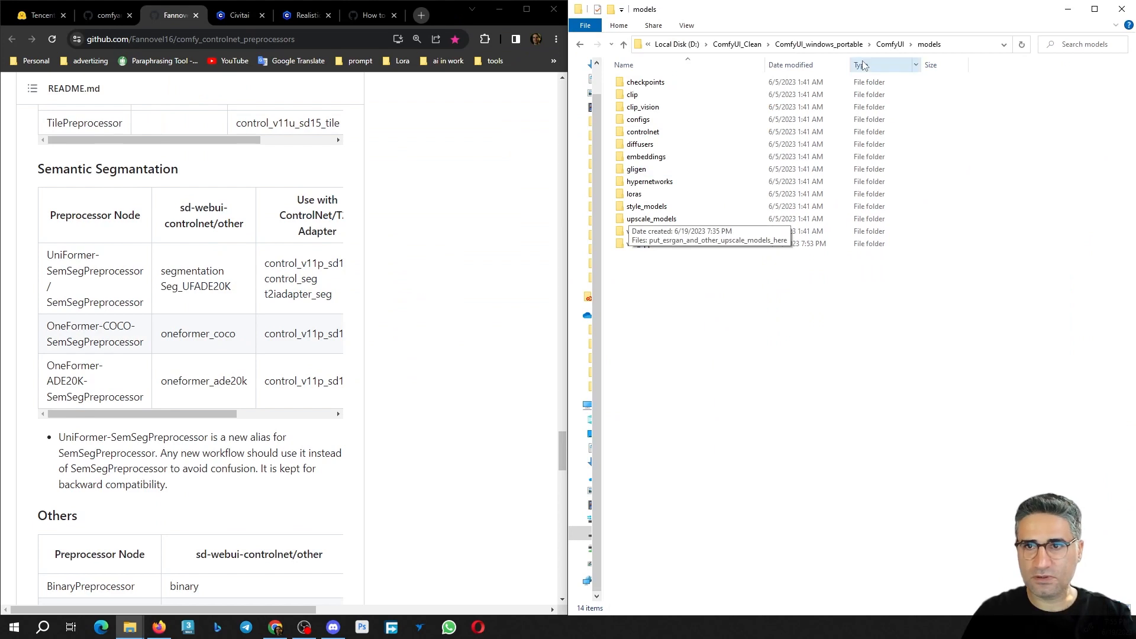
drag(570, 264, 833, 255)
scroll(456, 329, up, 5)
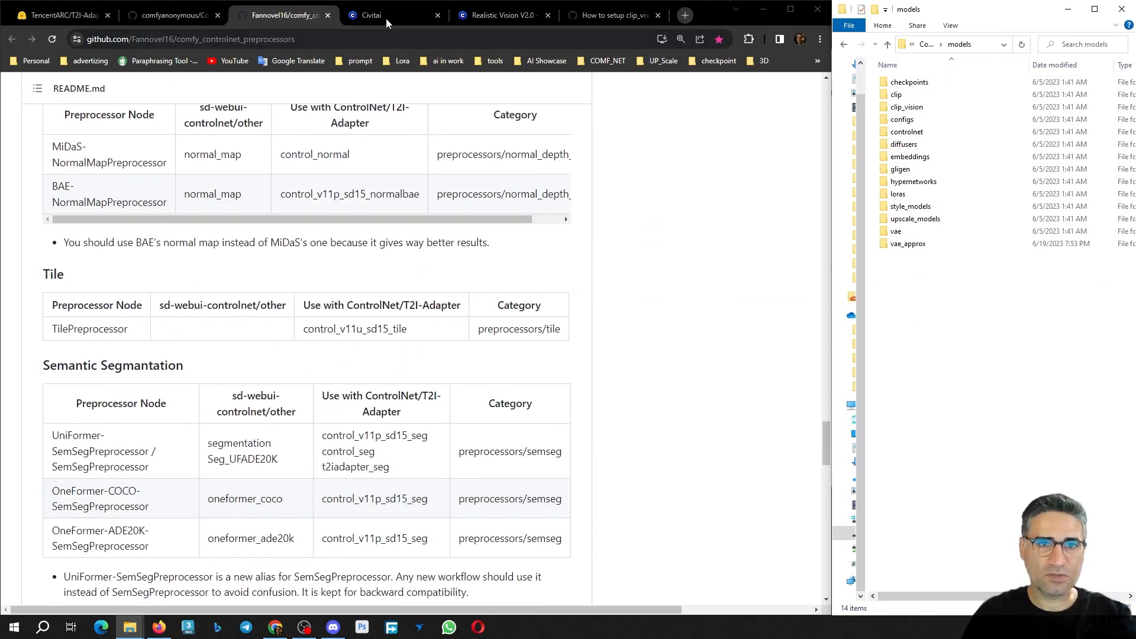
- Show the Civitai page, dismiss its model filter options, and zoom the page out to 80%
click(382, 17)
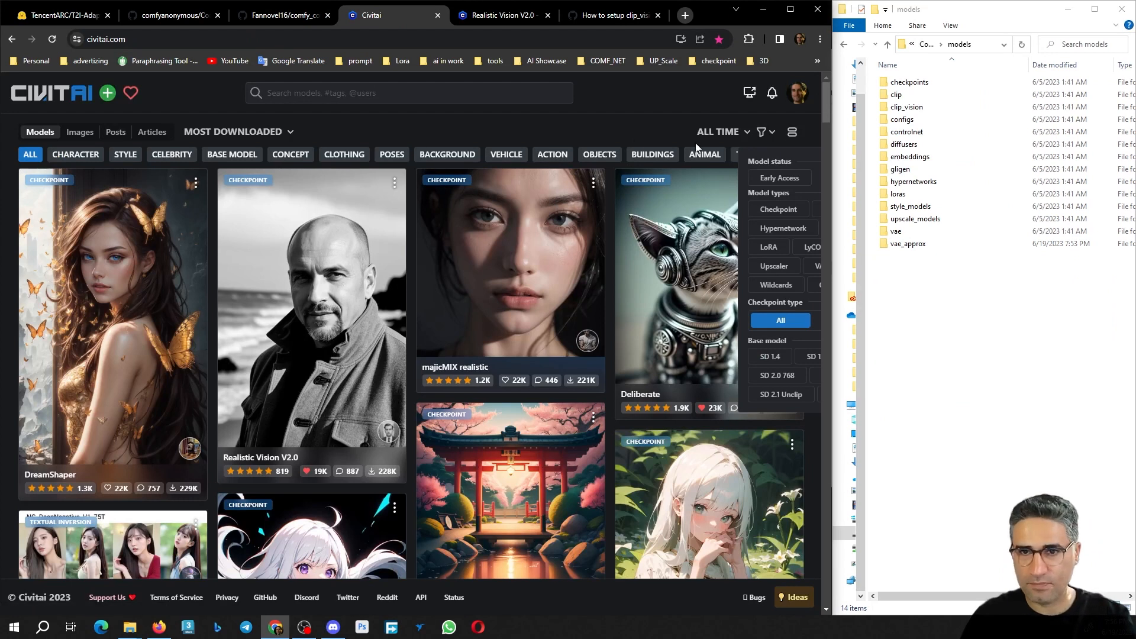
click(566, 120)
key(ctrl+minus)
key(ctrl+minus)
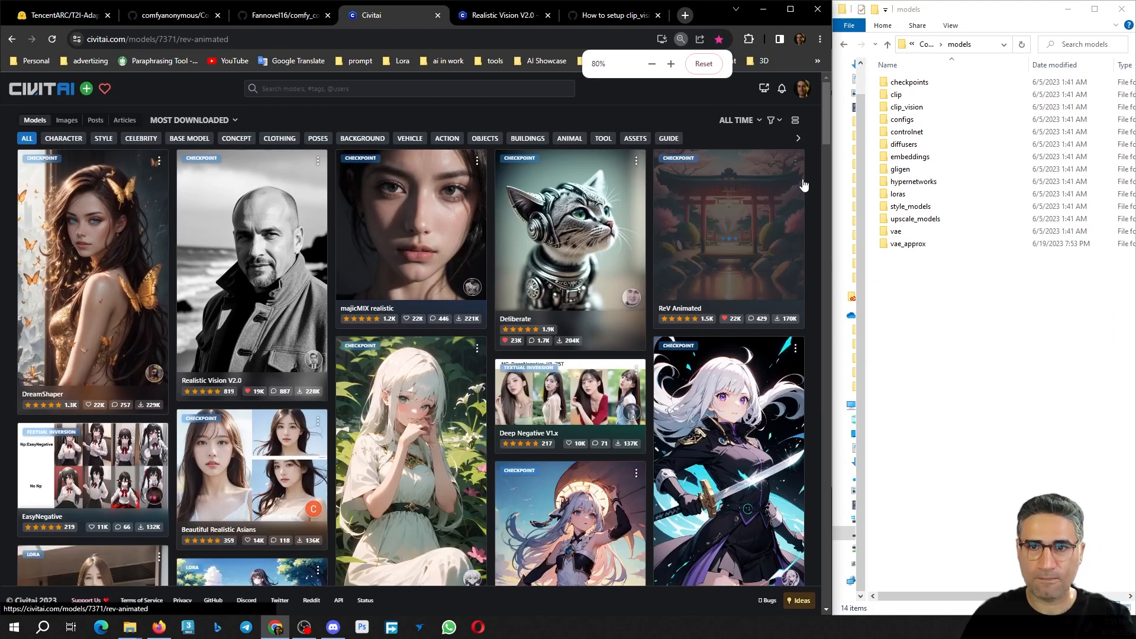
- Filter the Civitai models to the Checkpoint type and open the Realistic Vision V2.0 model page
click(804, 185)
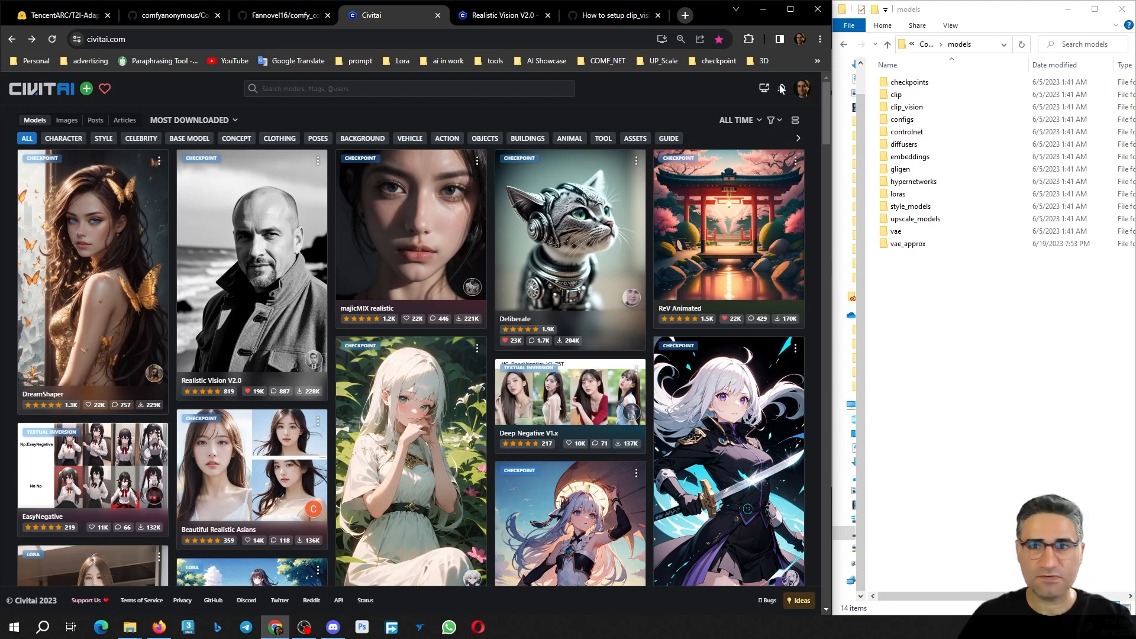
click(770, 121)
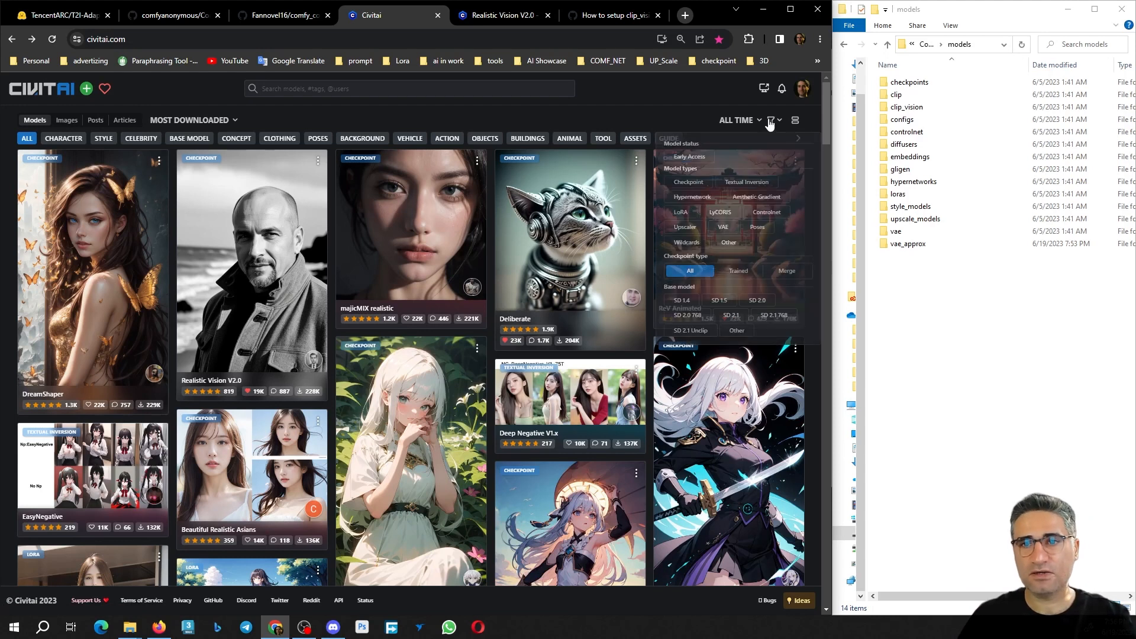
click(690, 184)
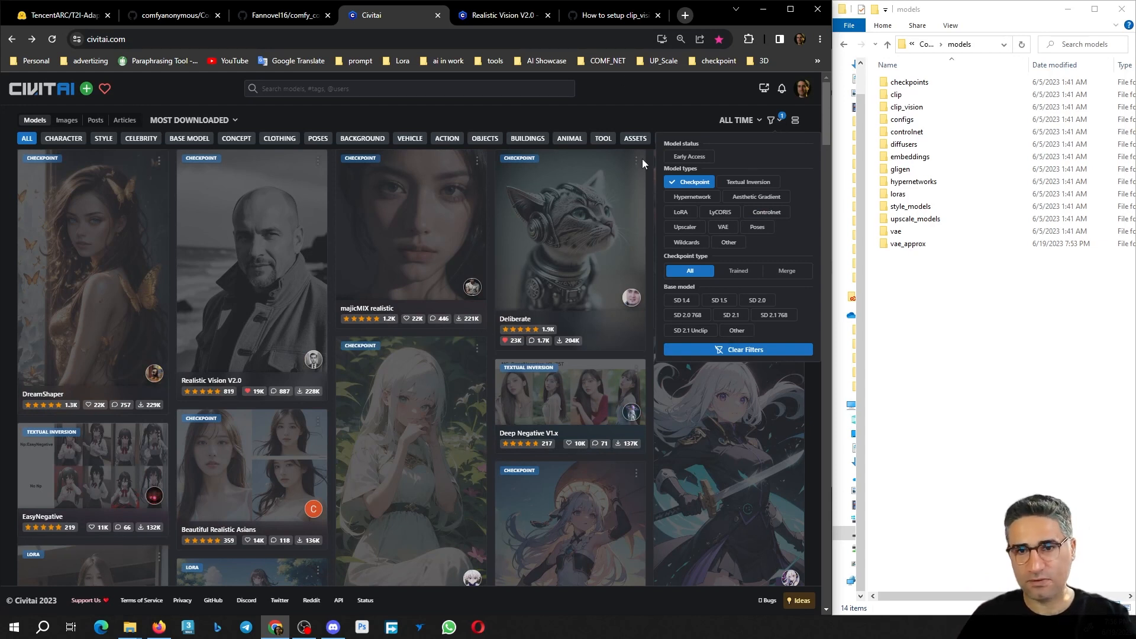
click(627, 93)
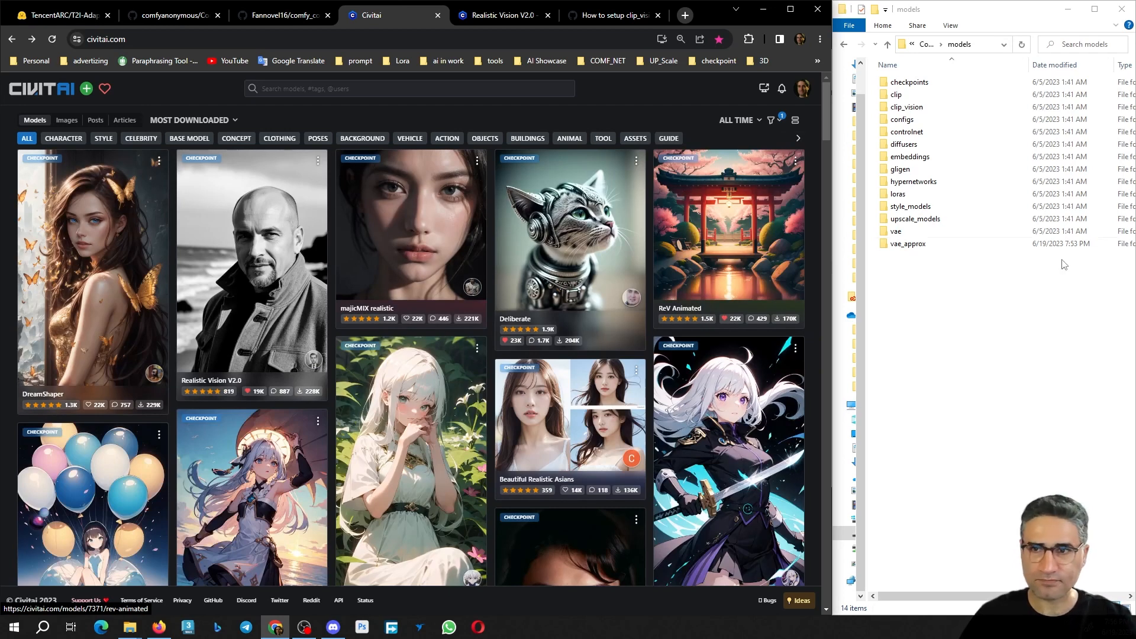
click(219, 252)
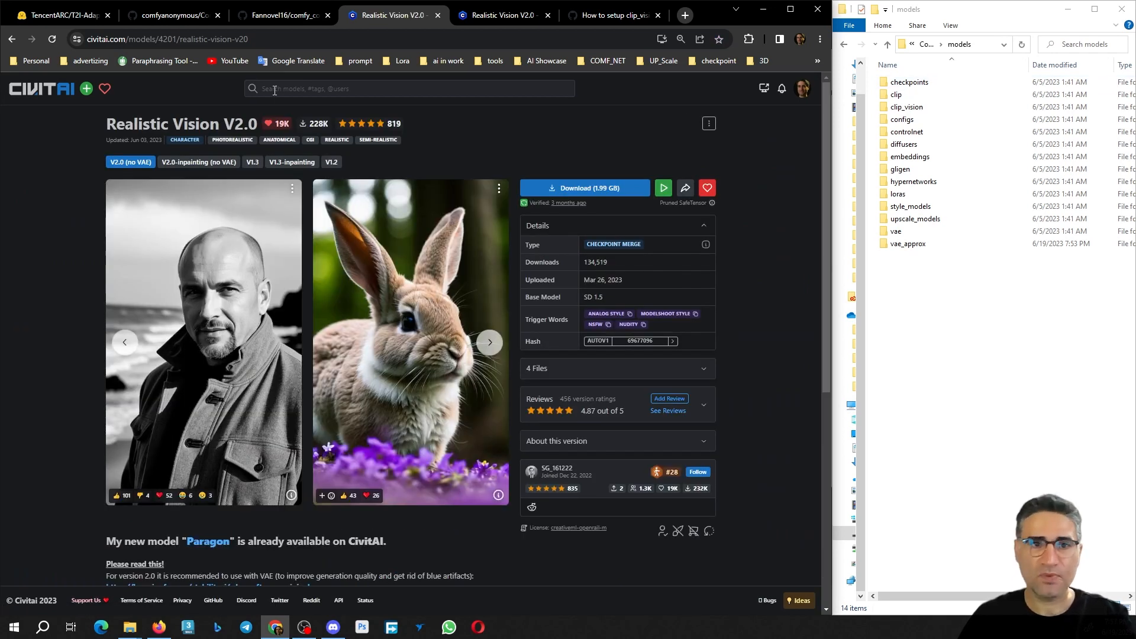
- Examine the Realistic Vision V2.0 description, including its VAE recommendation, and expand it to read the prompt template and example
drag(114, 126, 239, 134)
scroll(244, 333, down, 3)
scroll(244, 331, down, 4)
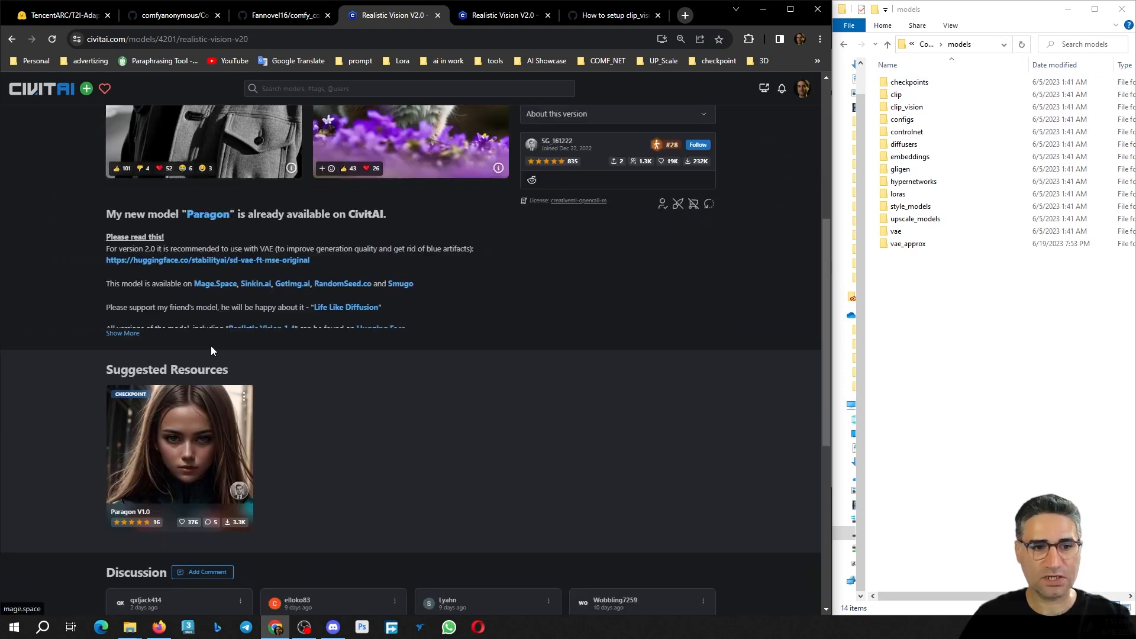
drag(107, 220, 417, 222)
click(459, 230)
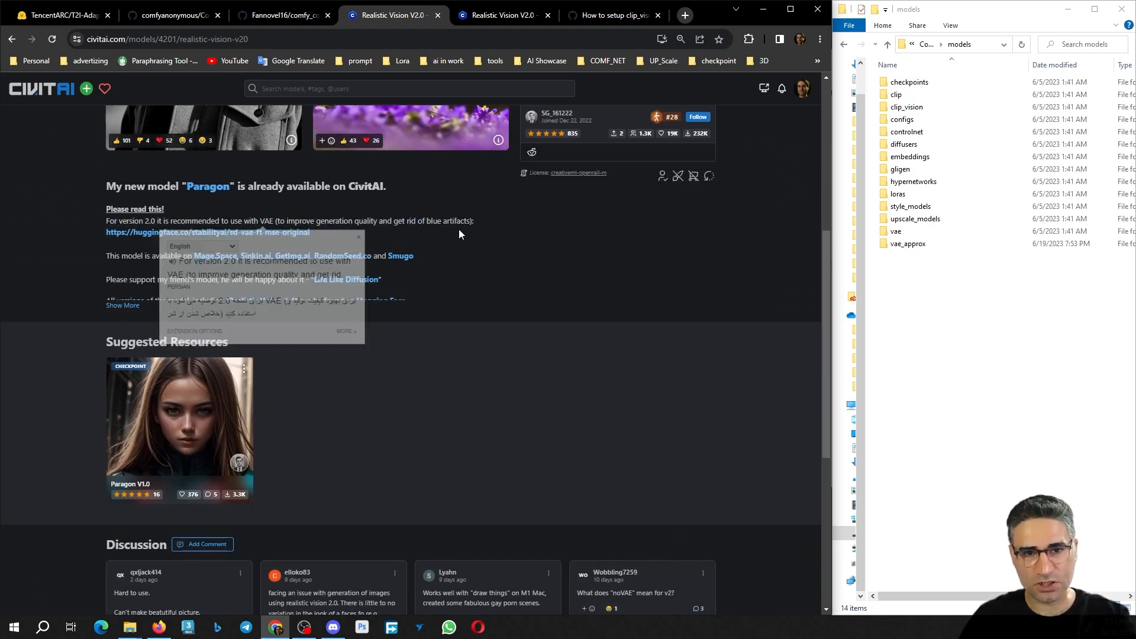
click(124, 306)
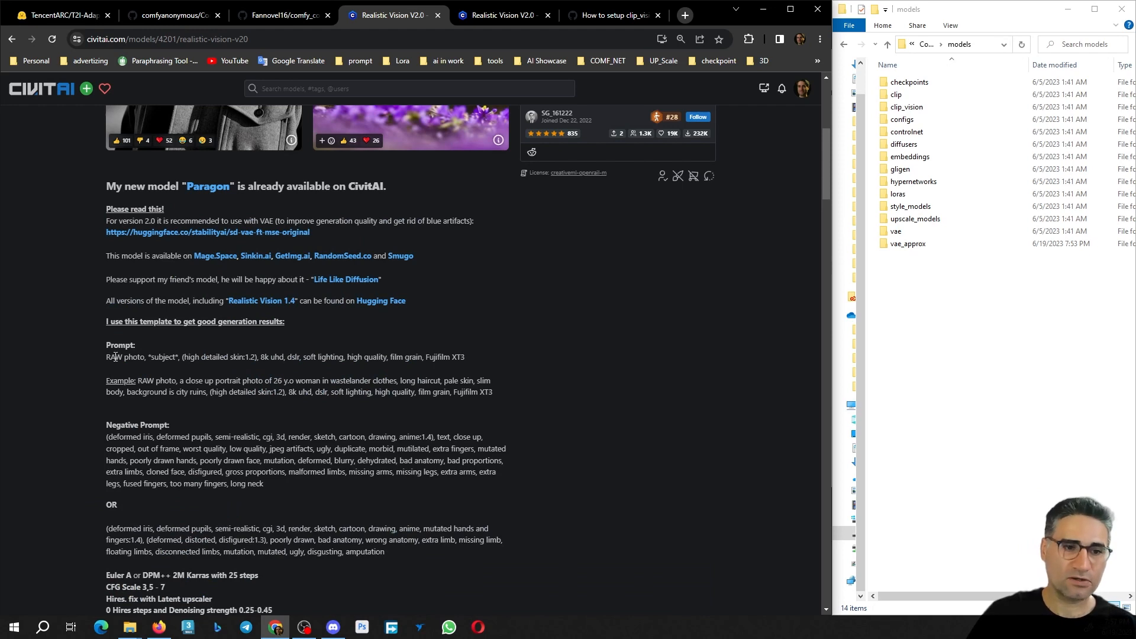
drag(107, 357, 473, 397)
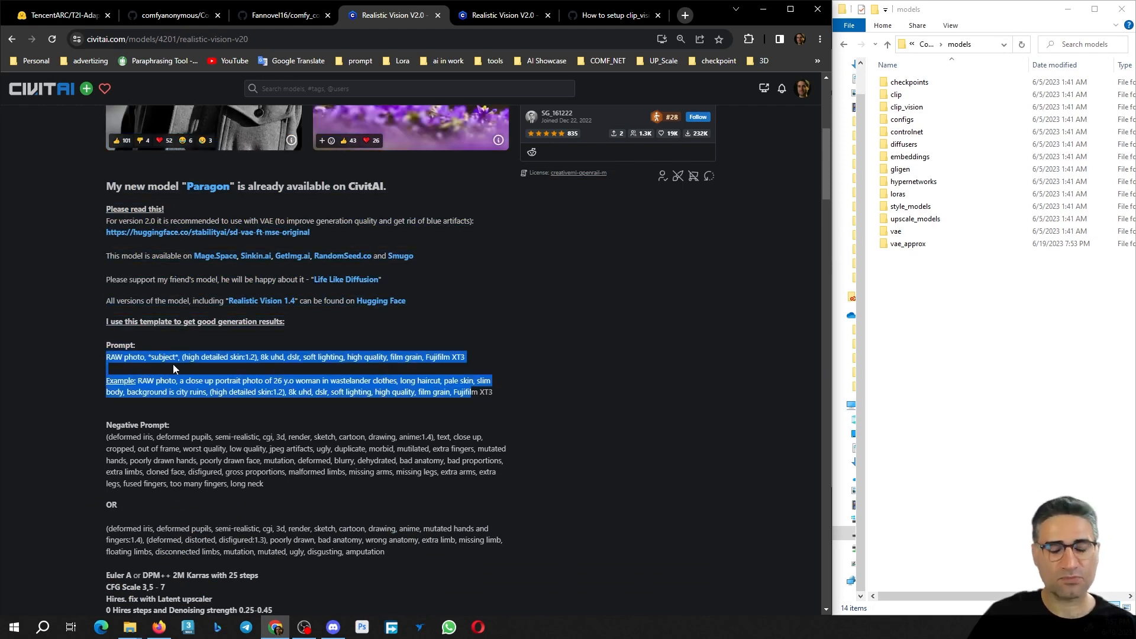
scroll(189, 379, up, 4)
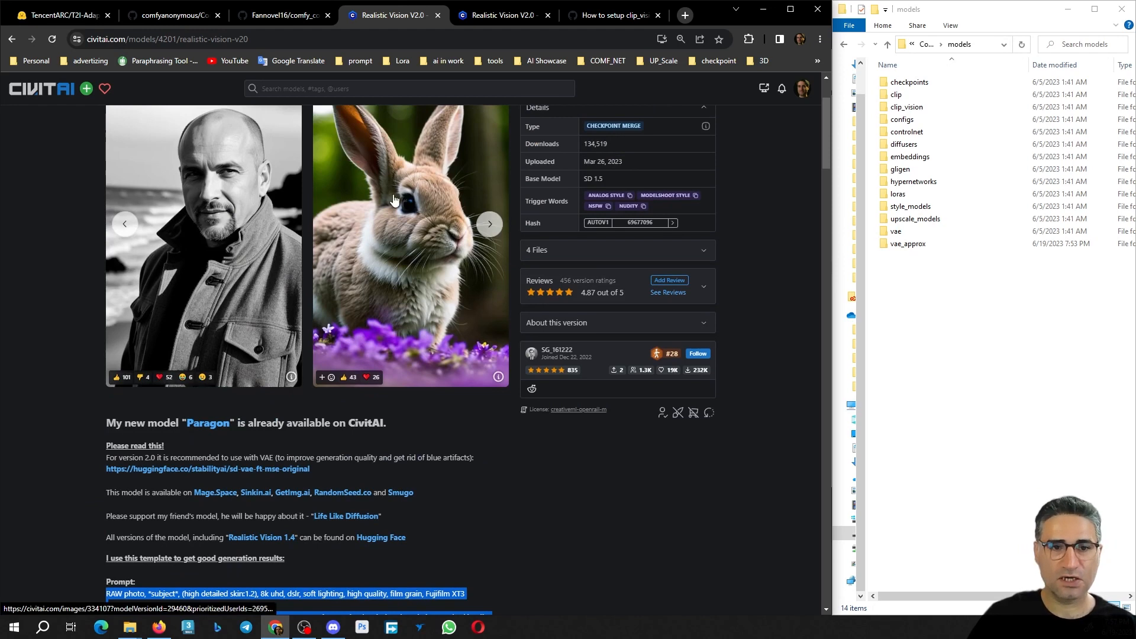
scroll(294, 457, down, 3)
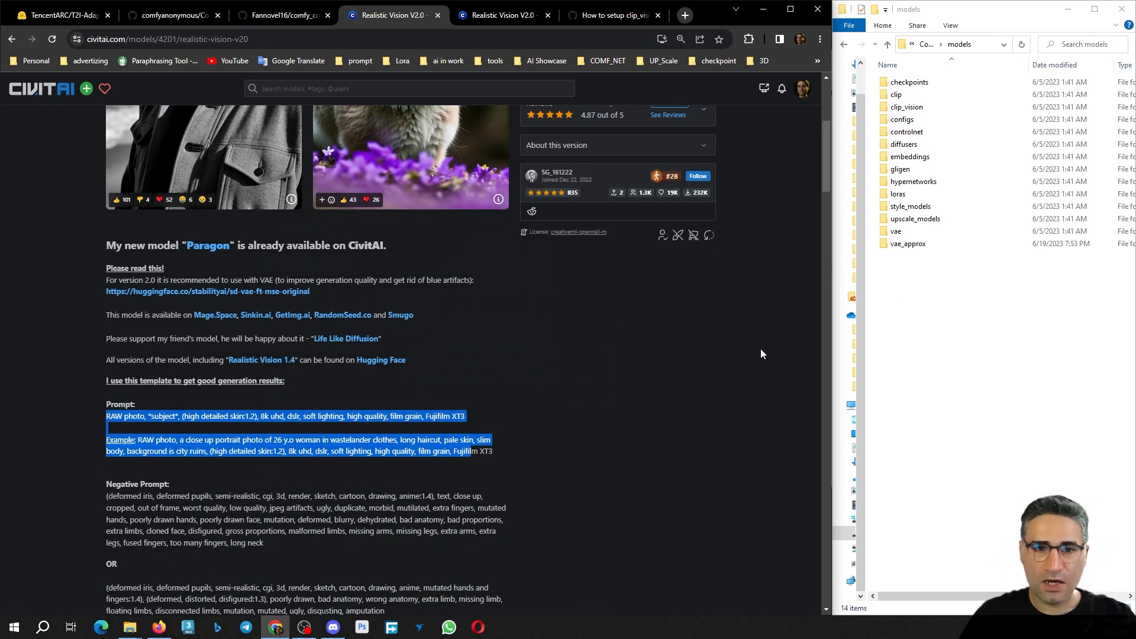
scroll(636, 137, up, 5)
- Close the duplicate Realistic Vision V2.0 page and return to the remaining one
click(510, 11)
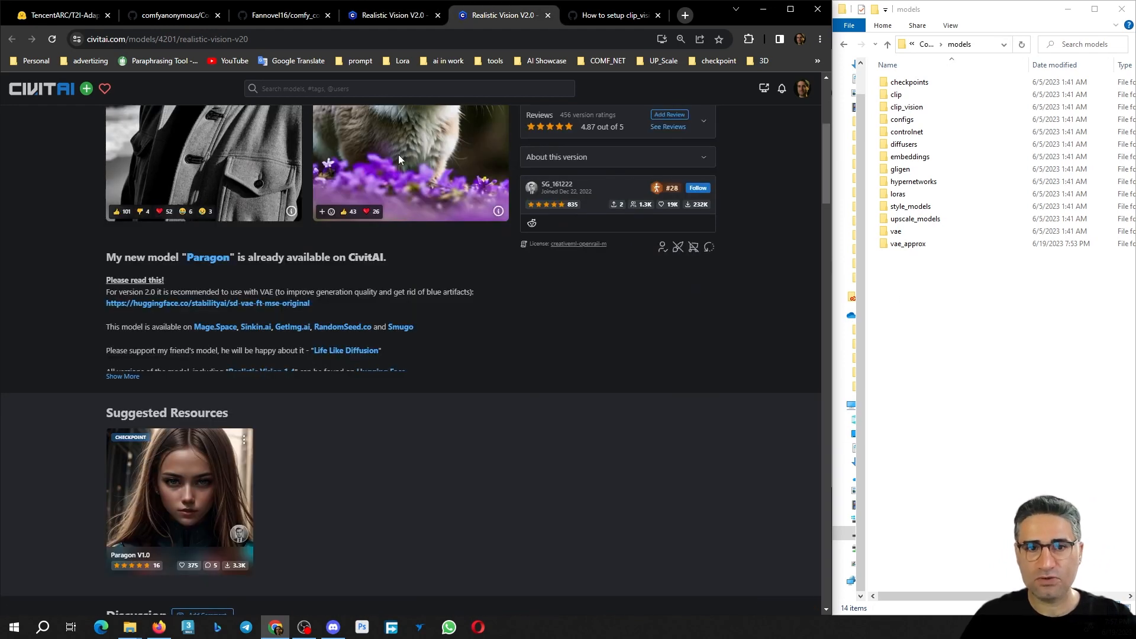
middle_click(511, 9)
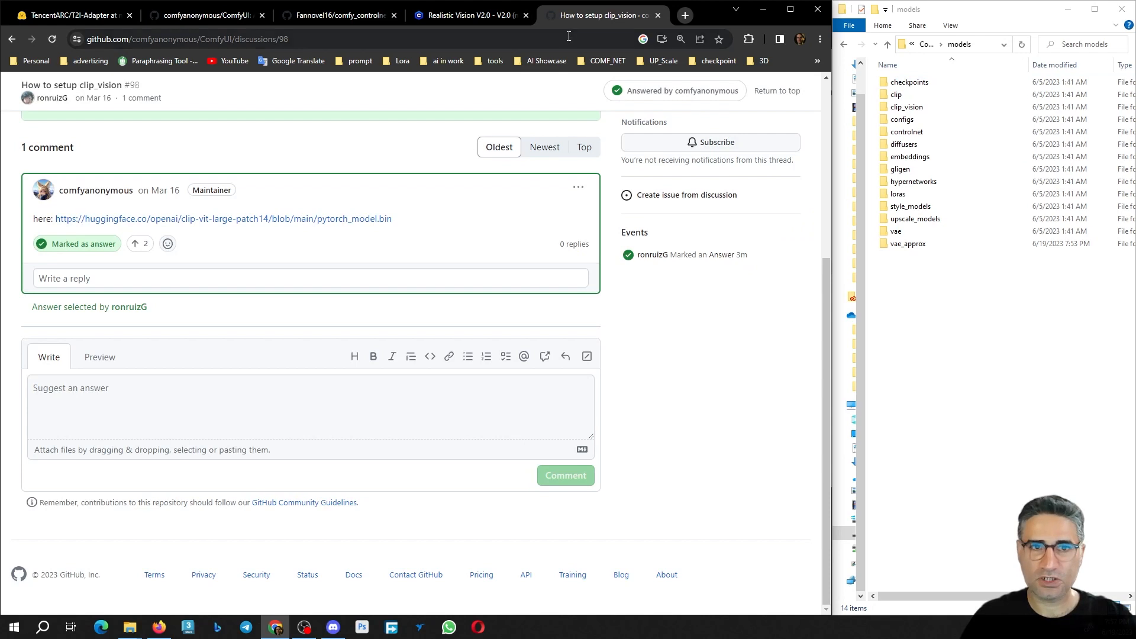
click(465, 14)
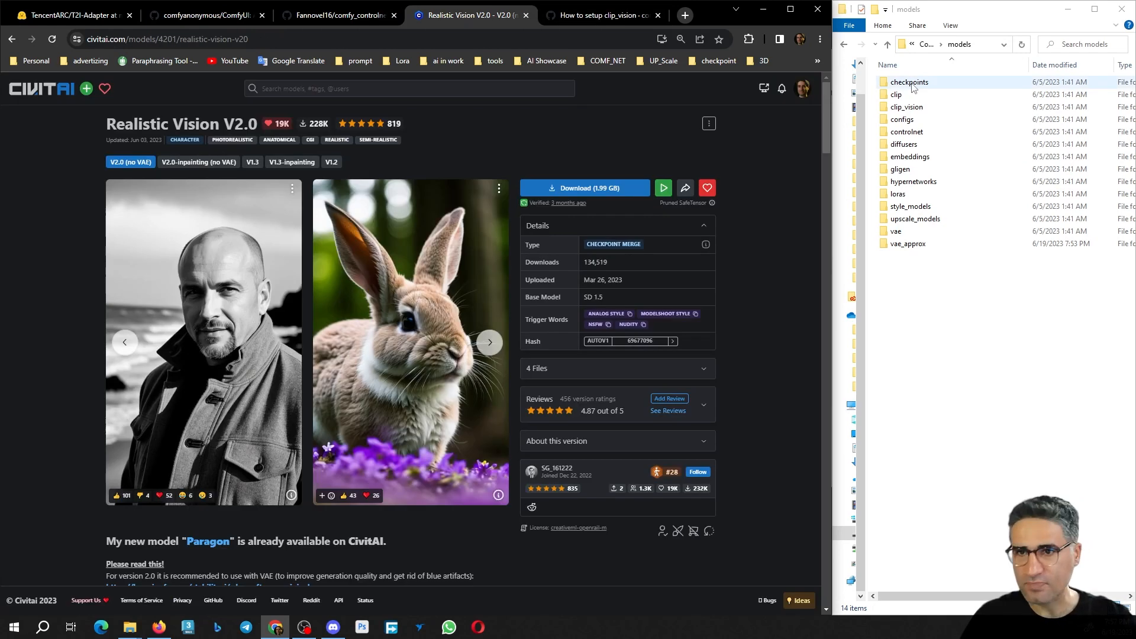
- Select the clip_vision folder in models and show the GitHub discussion on setting up clip_vision with its model download link
click(966, 81)
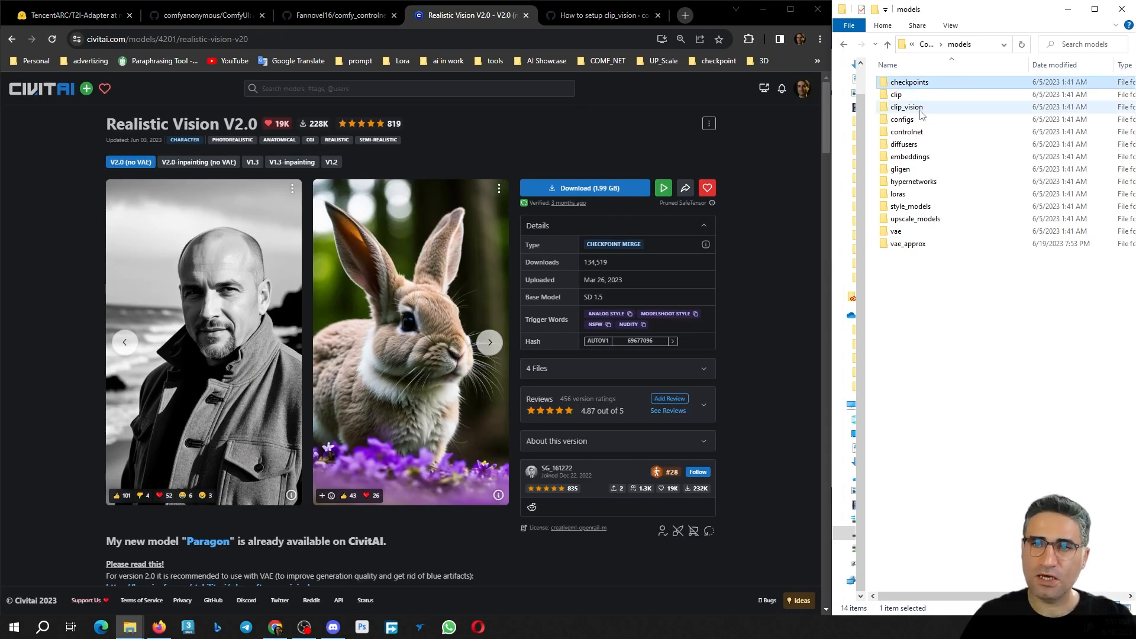
click(920, 107)
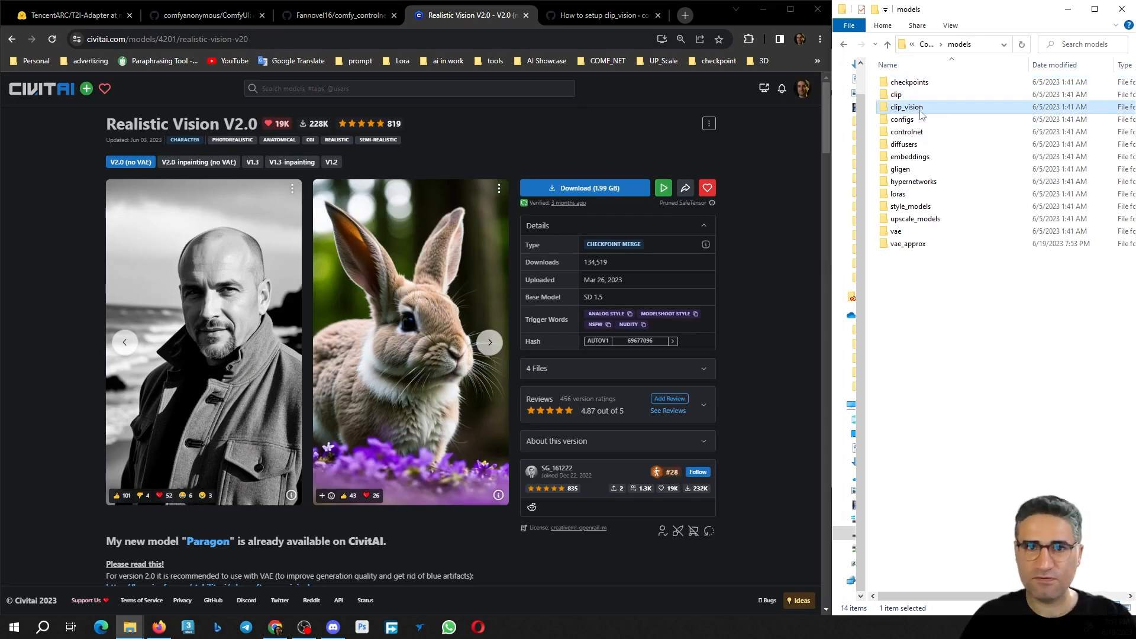
click(603, 16)
scroll(117, 313, up, 2)
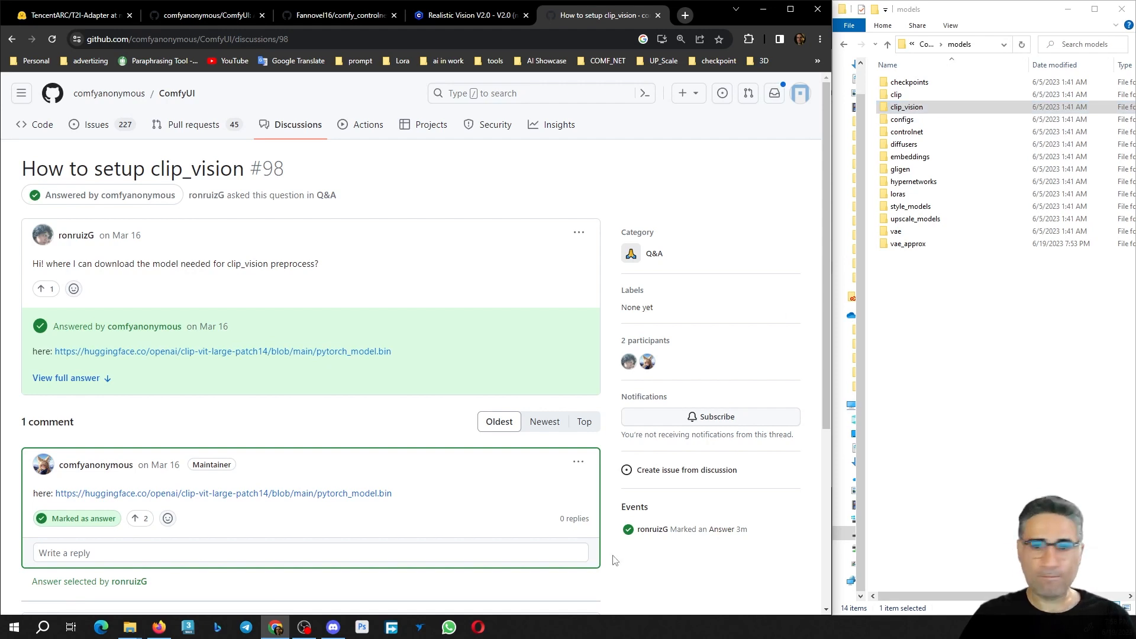
- Examine the model files in the clip_vision and checkpoints folders of all-models, and return to all-models
mouse_move(130, 631)
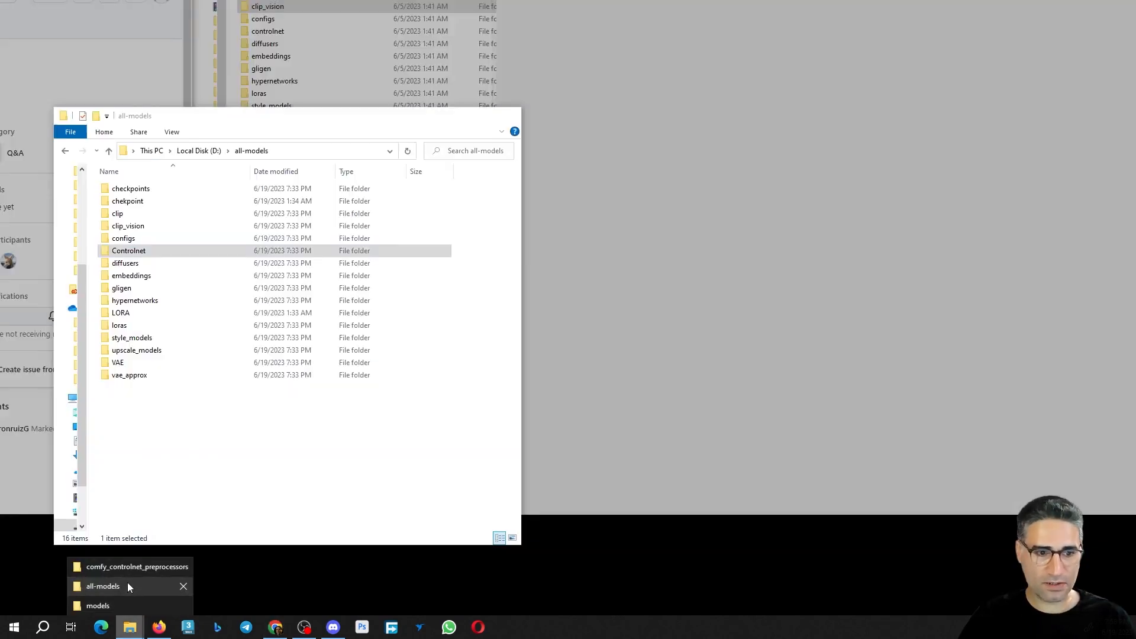
click(139, 602)
double_click(162, 226)
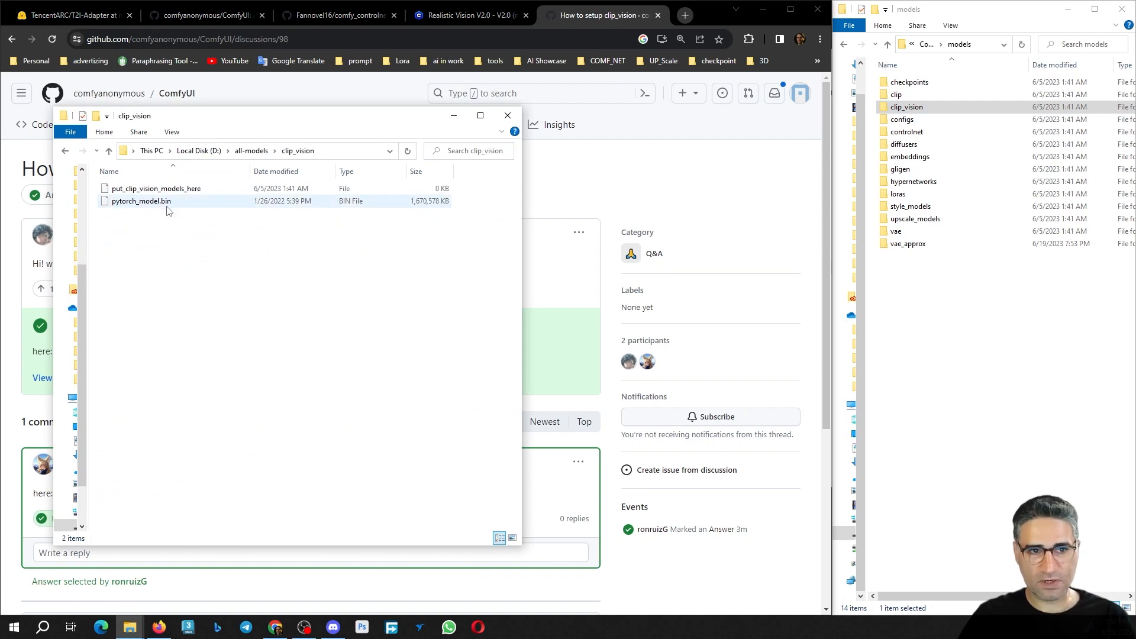
click(260, 151)
double_click(152, 188)
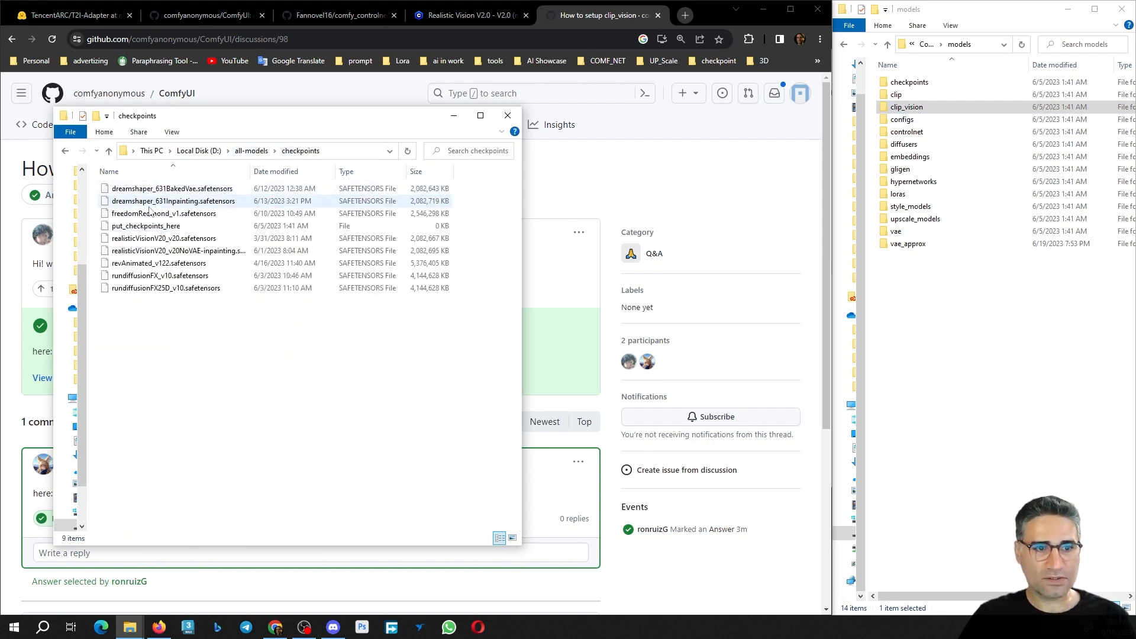
click(152, 239)
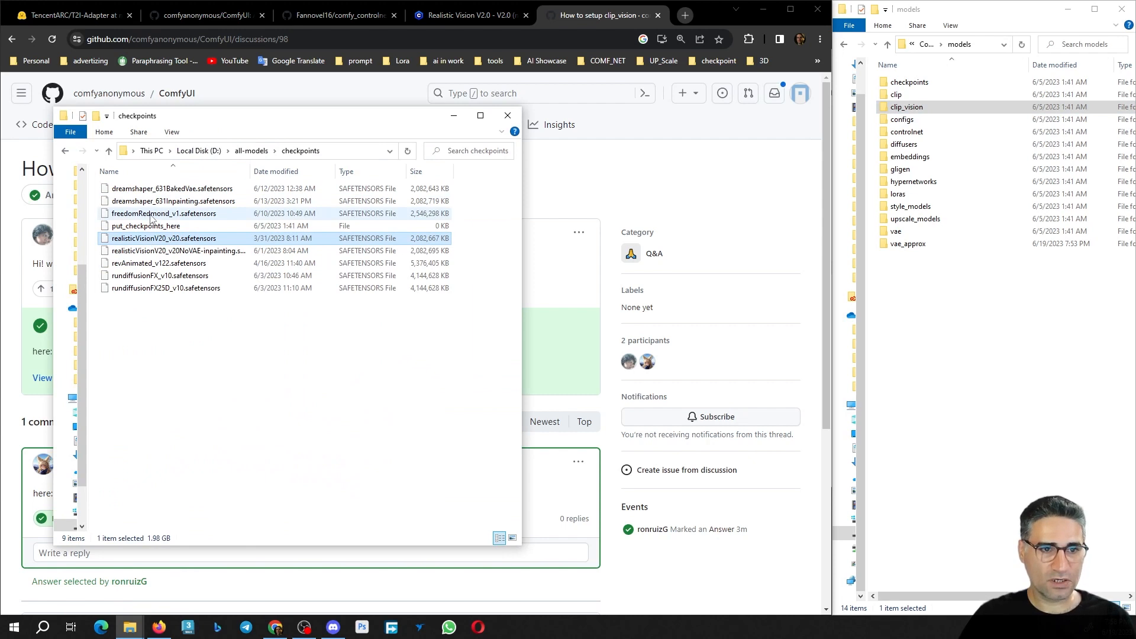
click(142, 264)
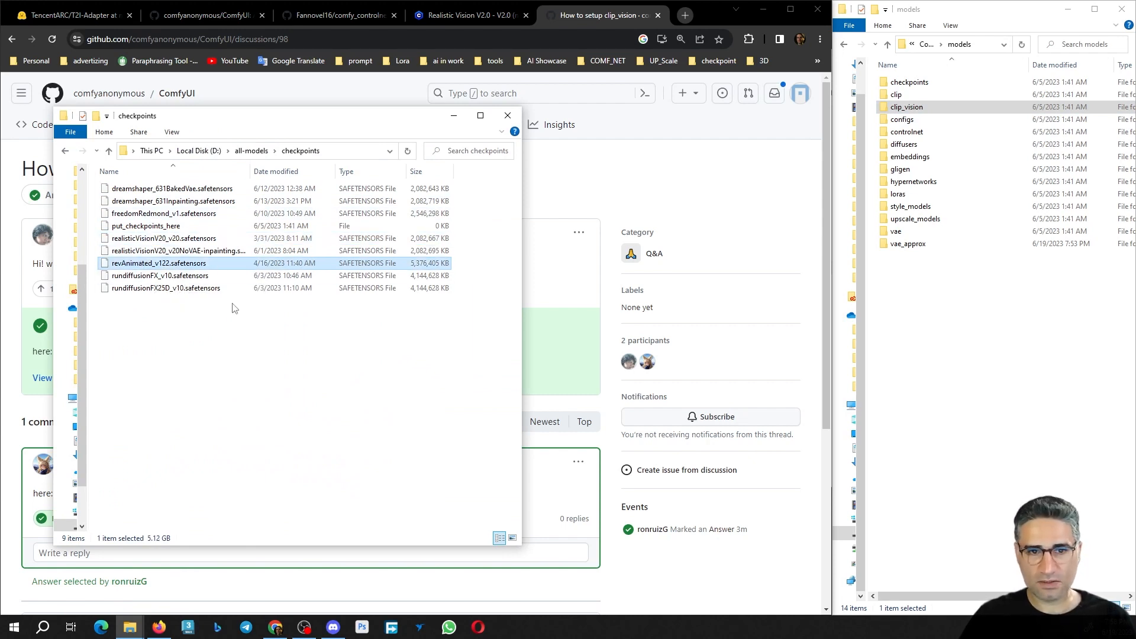
click(253, 152)
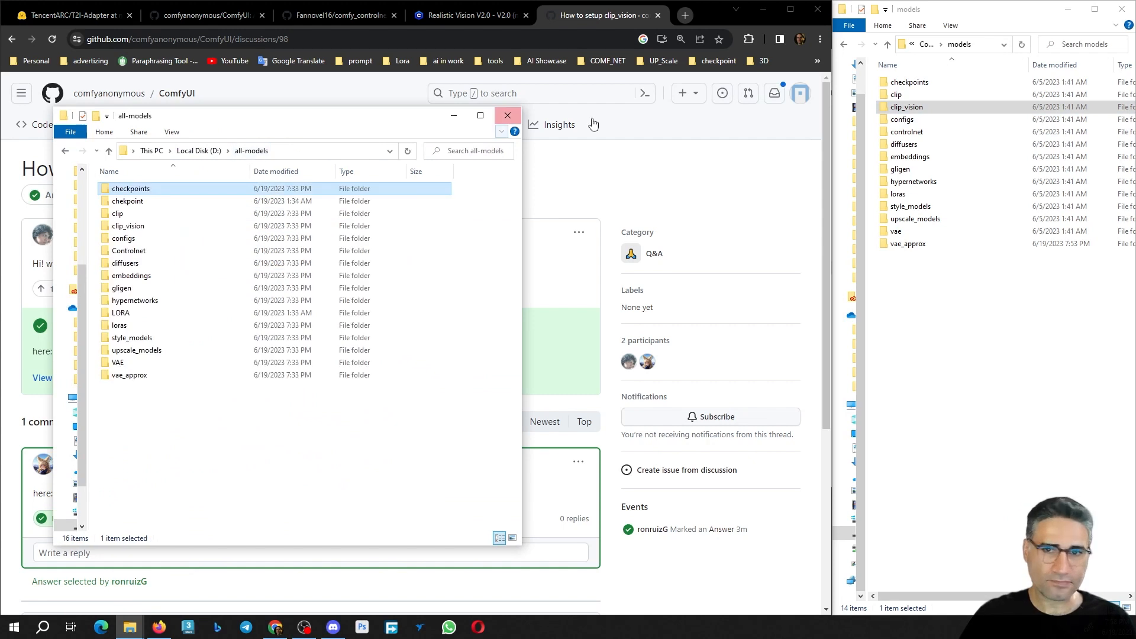
- Review the checkpoints and clip_vision folders in the models window and select the controlnet folder
click(914, 111)
click(918, 84)
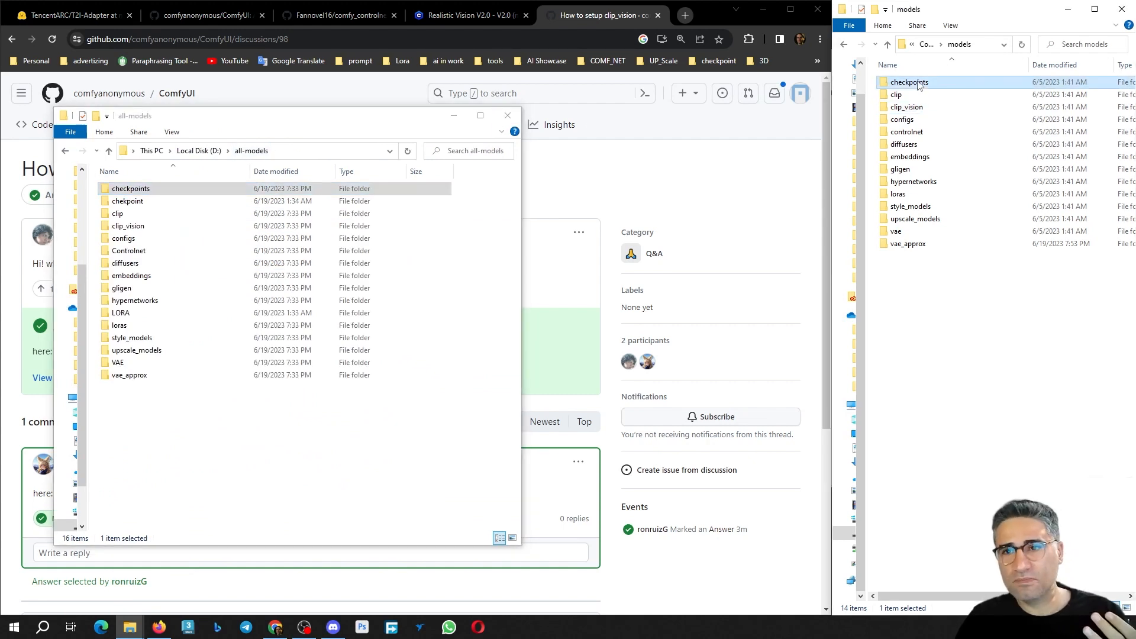
click(918, 108)
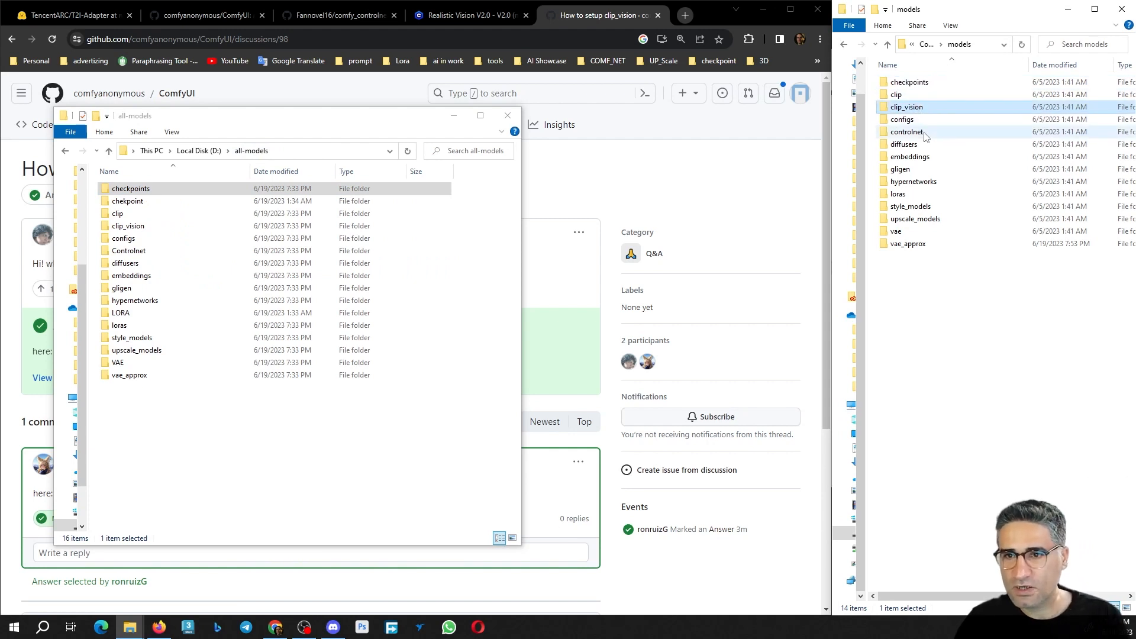
mouse_move(926, 136)
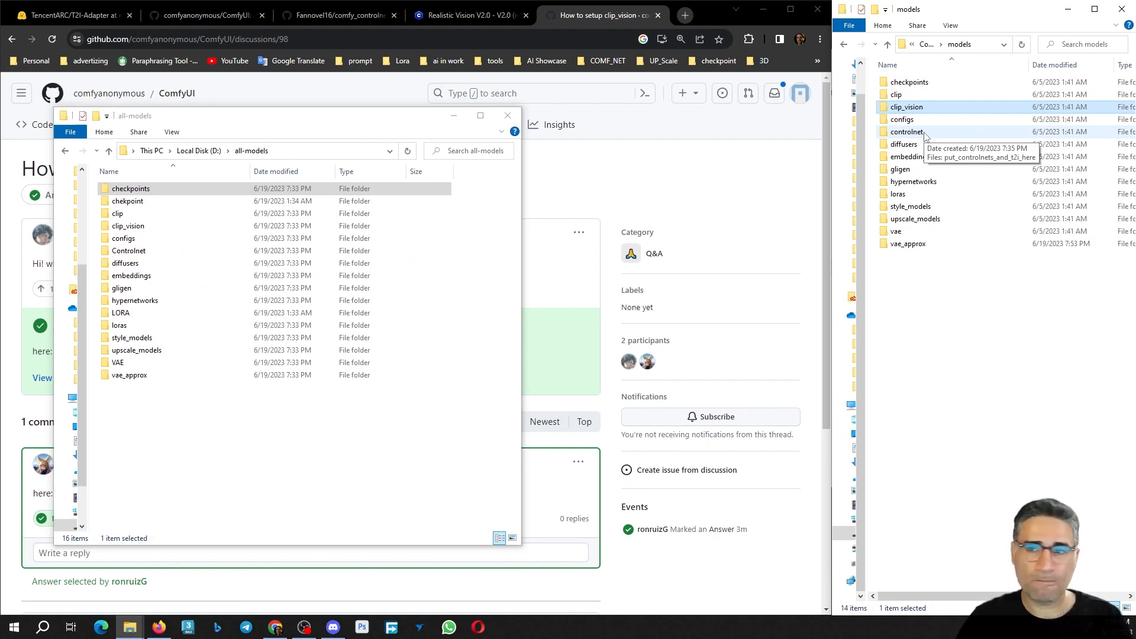
click(926, 134)
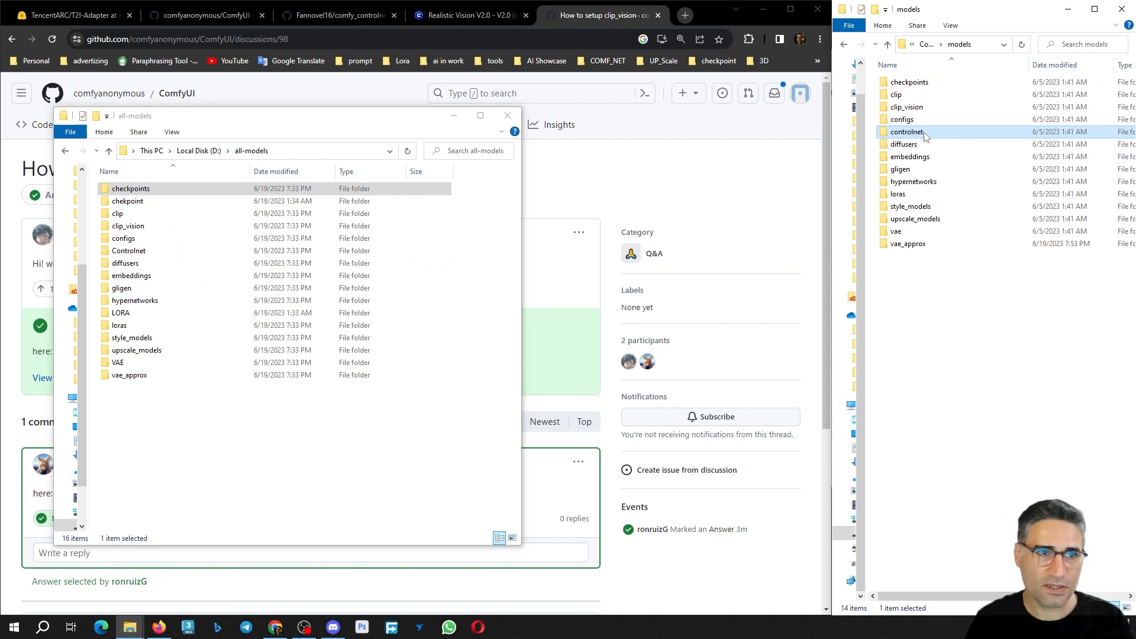
- Switch to the comfy_controlnet_preprocessors page in Chrome and open the original ControlNet repository linked in its README
click(344, 16)
scroll(462, 374, up, 20)
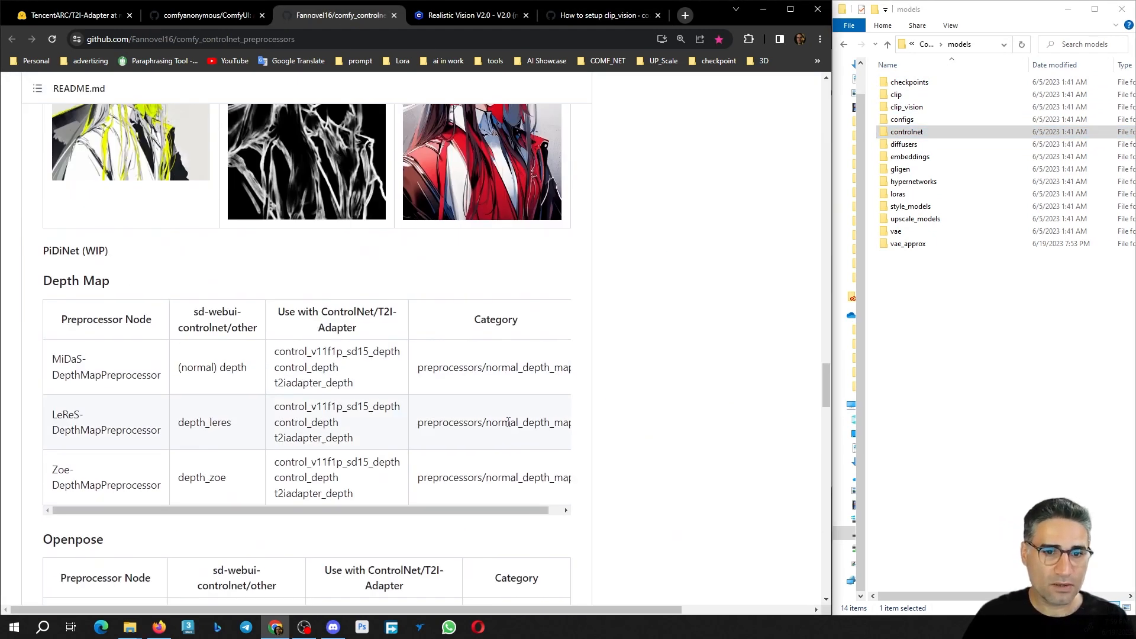
scroll(462, 374, up, 20)
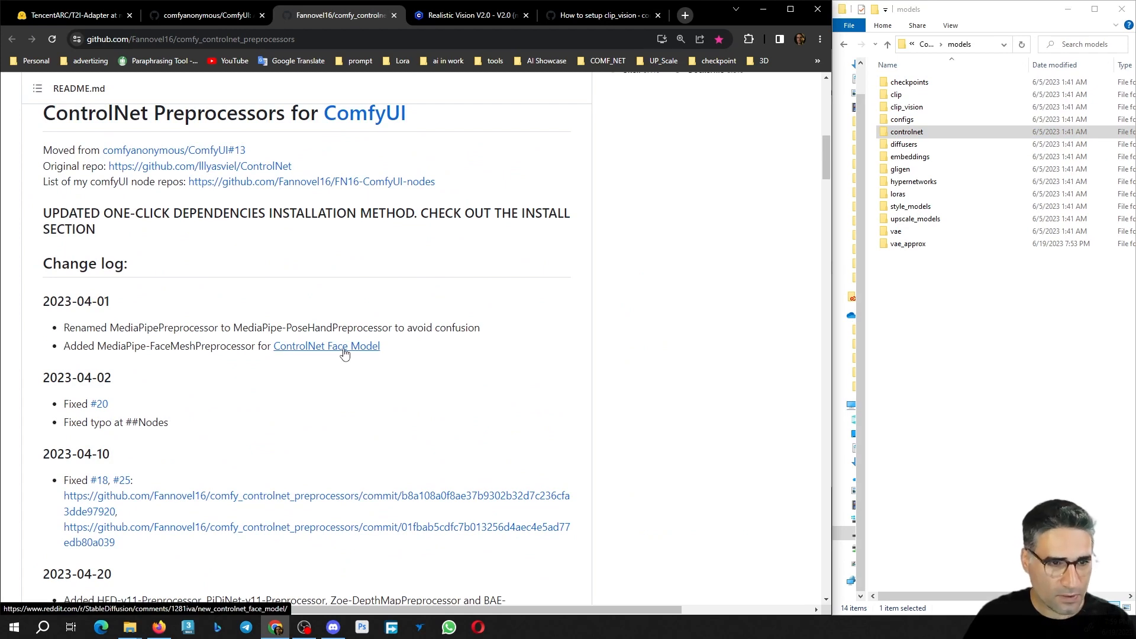
mouse_move(162, 152)
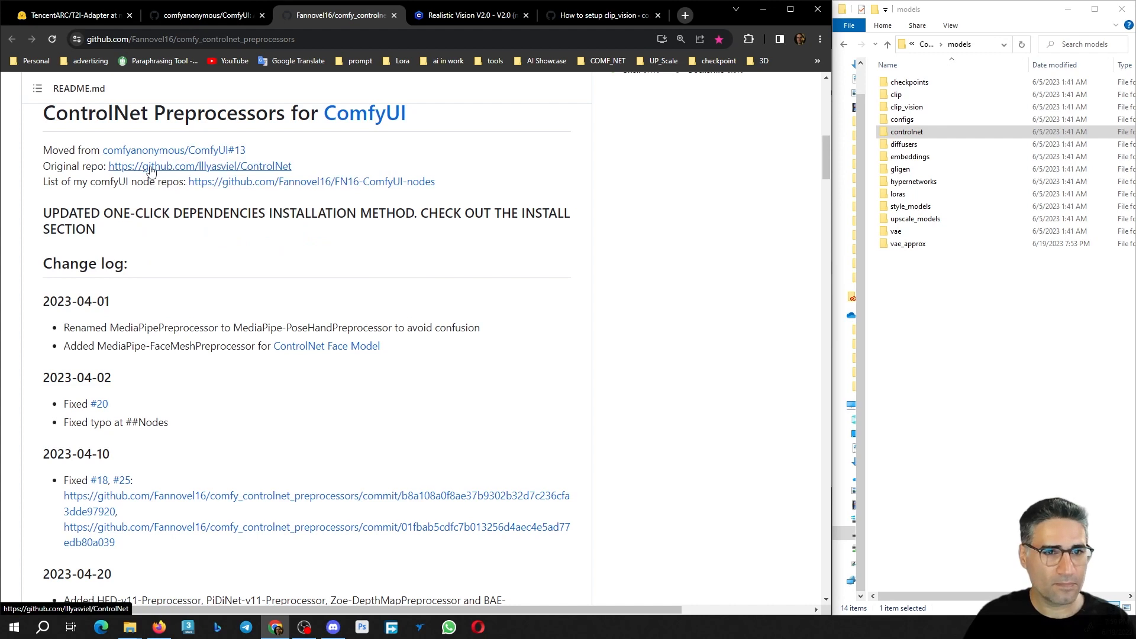
click(150, 169)
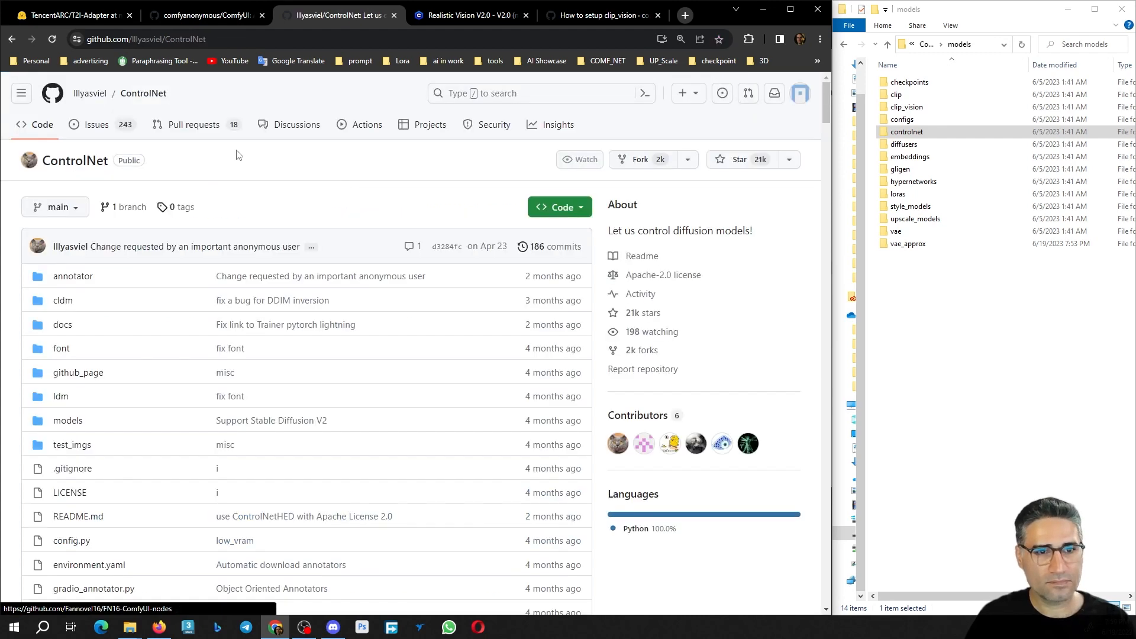
- Find the ControlNet 1.1 release link in the ControlNet README and open that nightly repository
scroll(341, 437, down, 20)
scroll(331, 431, up, 6)
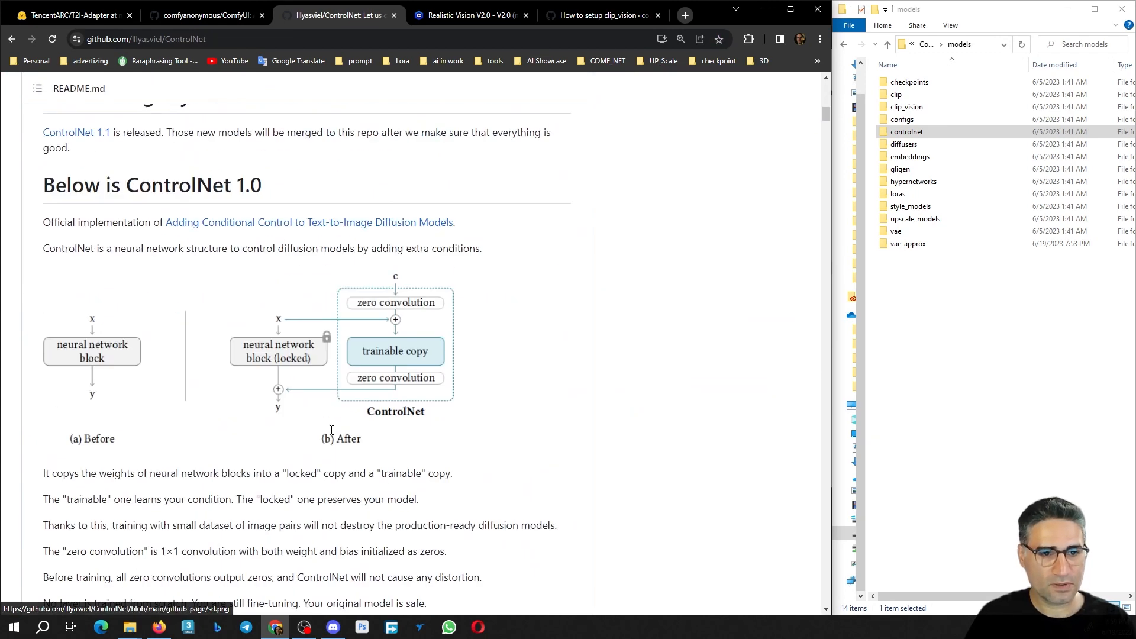
scroll(332, 430, down, 20)
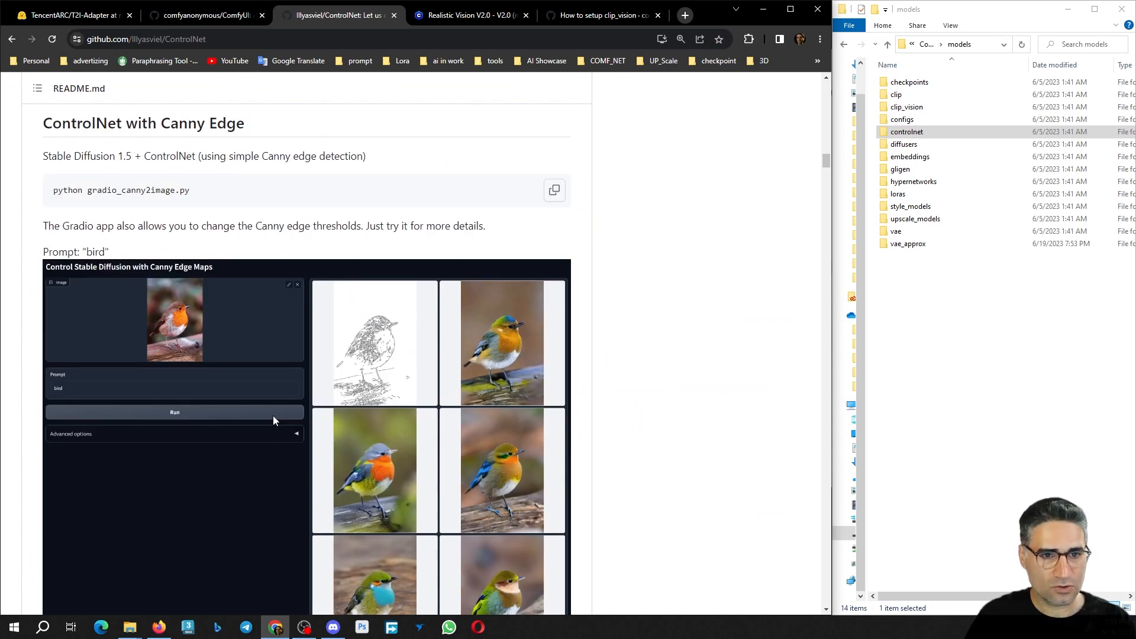
scroll(261, 444, up, 14)
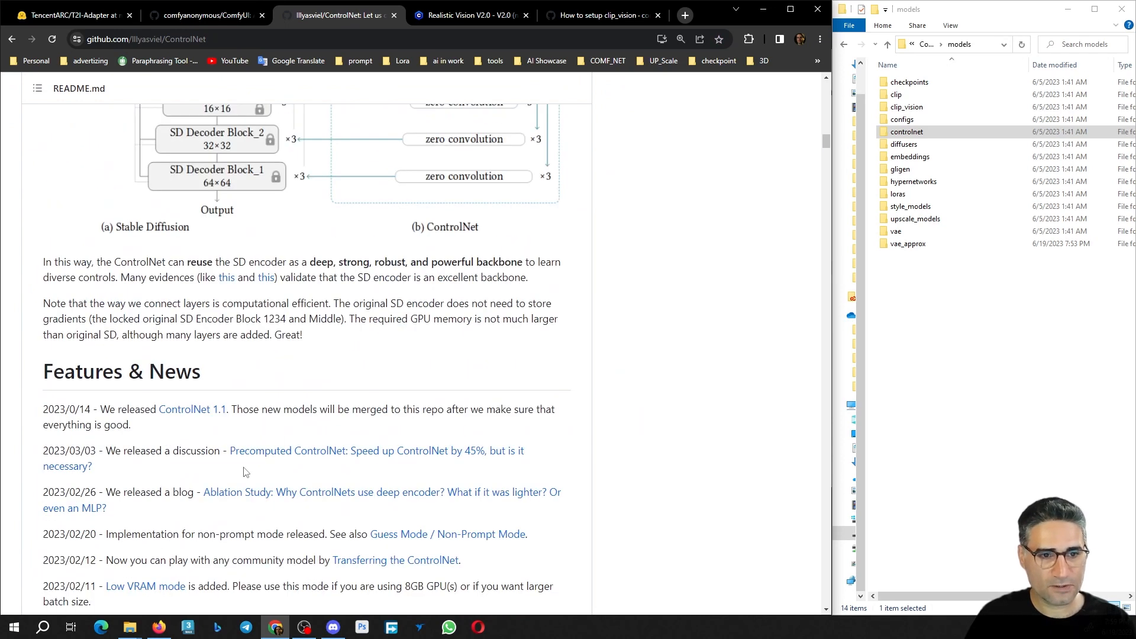
scroll(183, 420, up, 10)
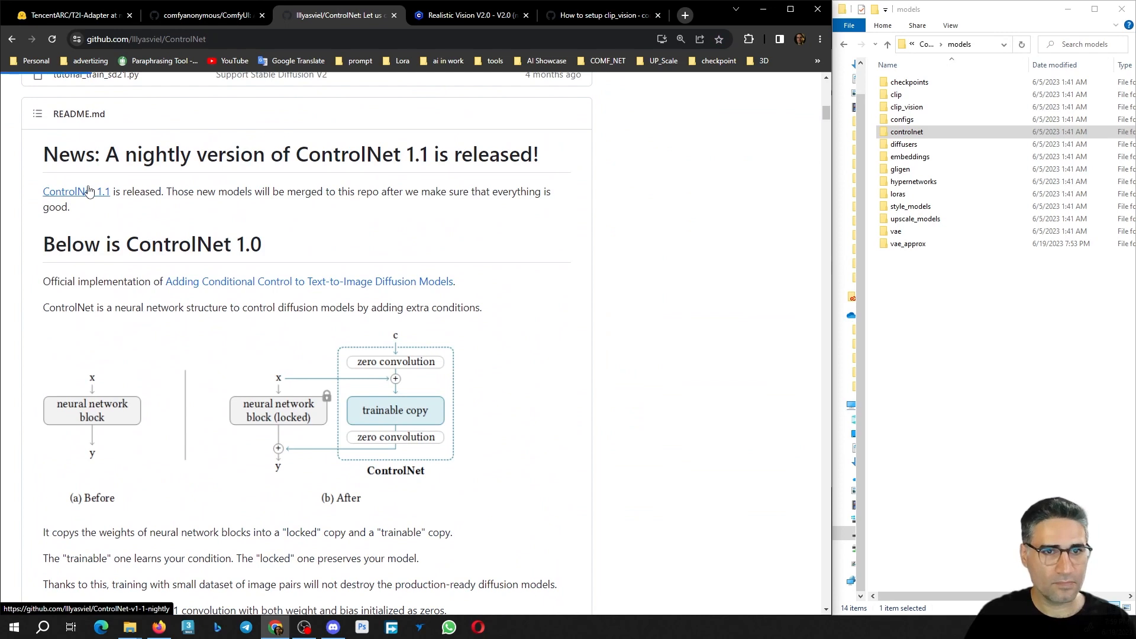
click(89, 191)
- Find the model download section of the ControlNet-v1-1-nightly README and open the linked HuggingFace Model Page
scroll(287, 363, down, 15)
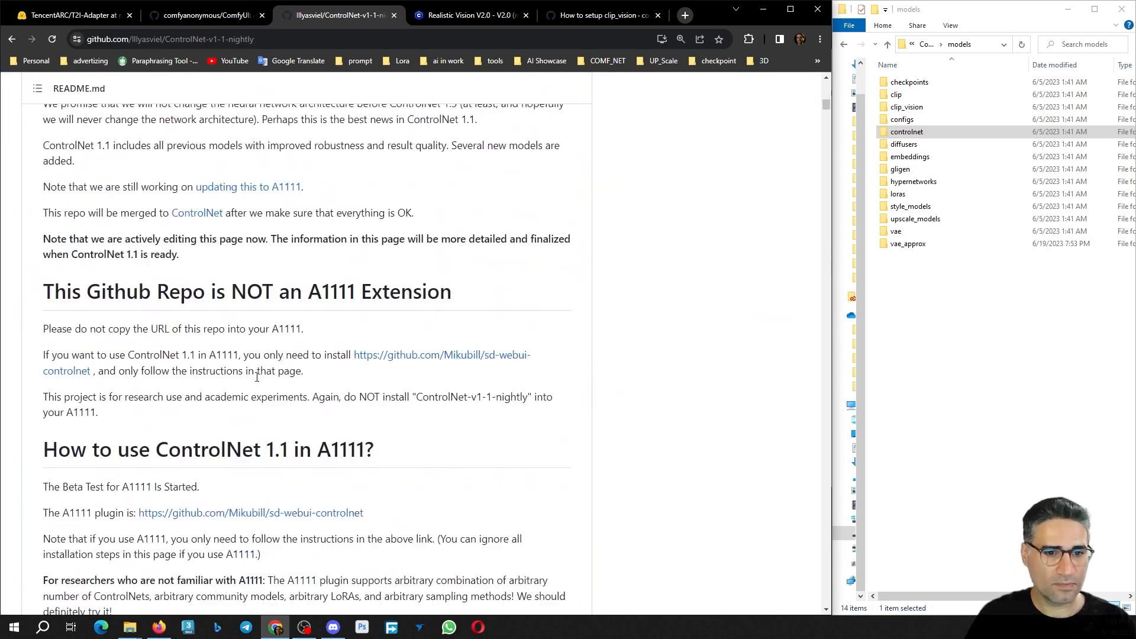
scroll(225, 183, down, 6)
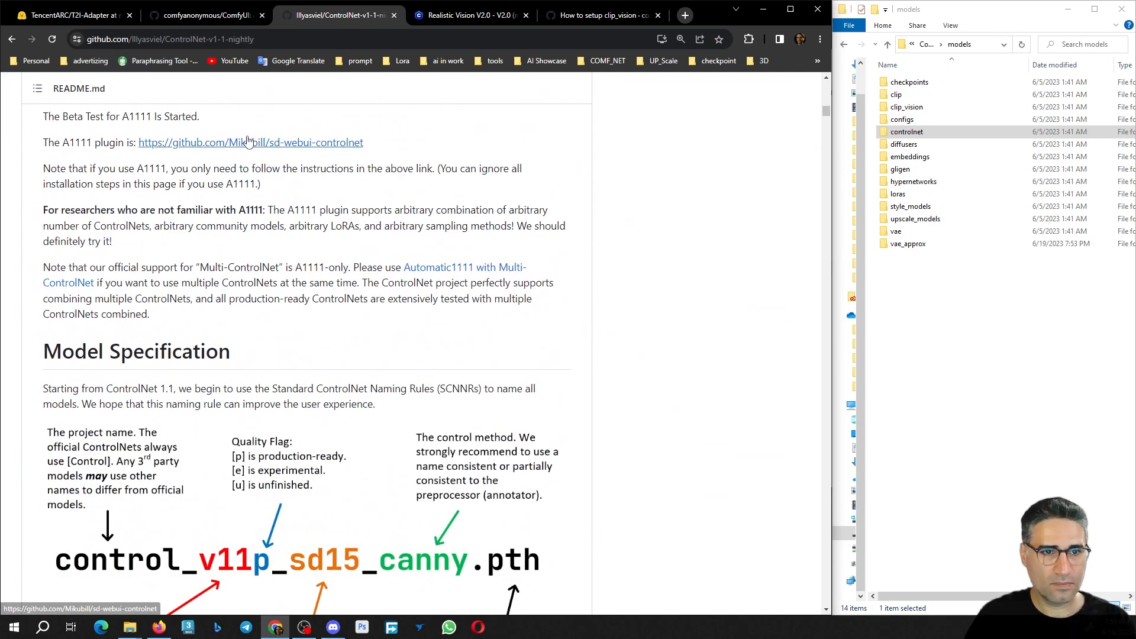
scroll(250, 341, down, 12)
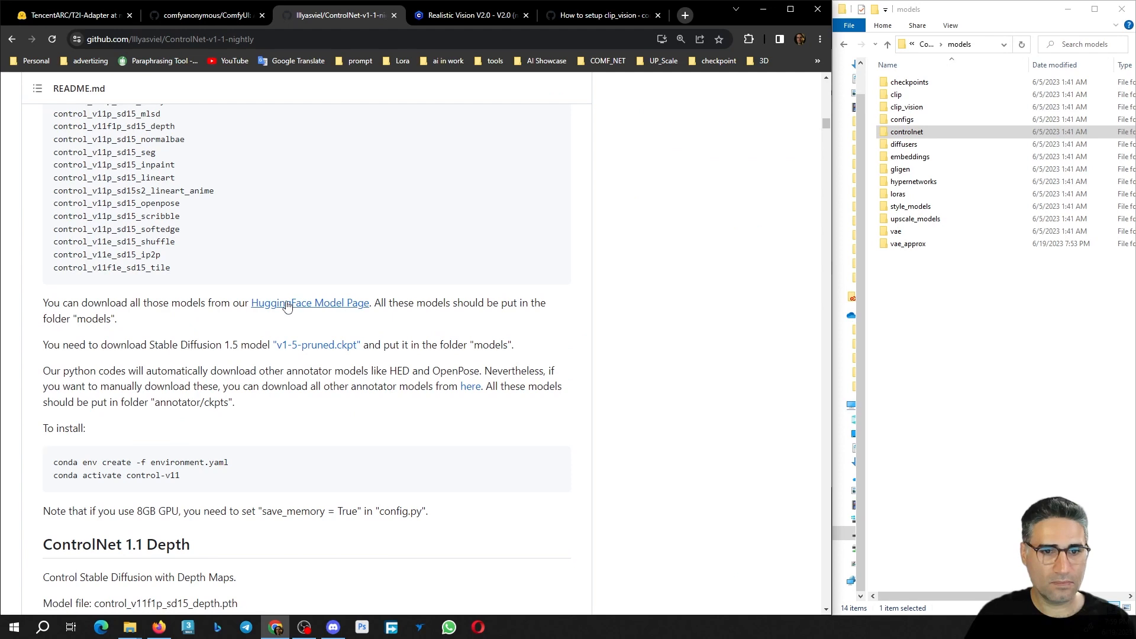
click(287, 305)
- Review the ControlNet-v1-1 model files with the page zoomed out to show full file names, and return focus to the models folder window
scroll(294, 364, down, 1)
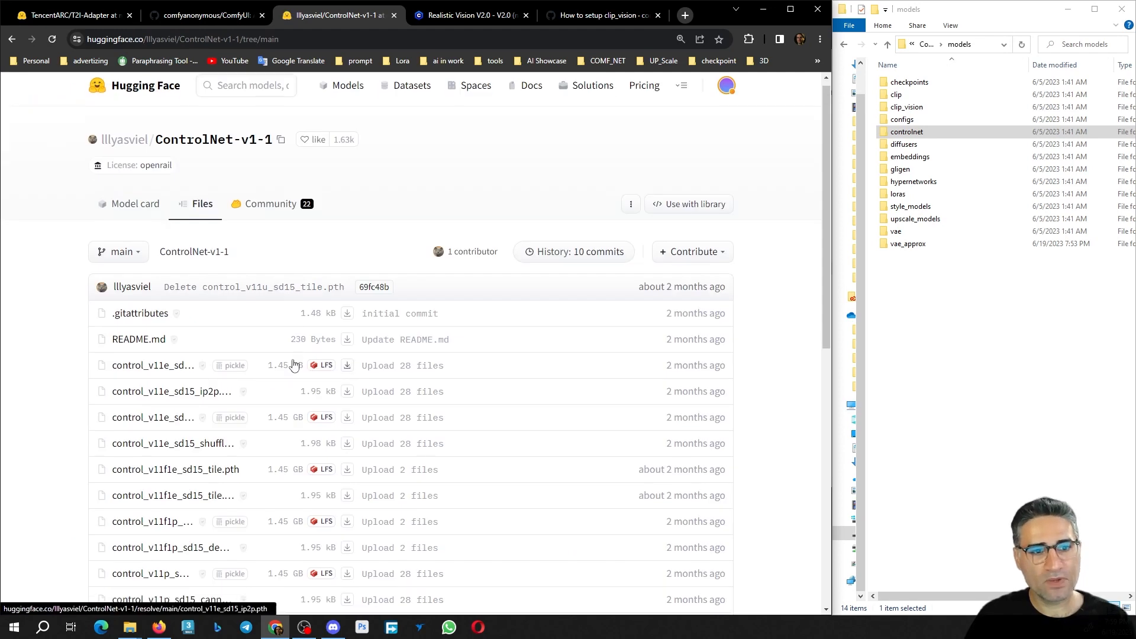
scroll(294, 364, down, 5)
scroll(196, 266, up, 3)
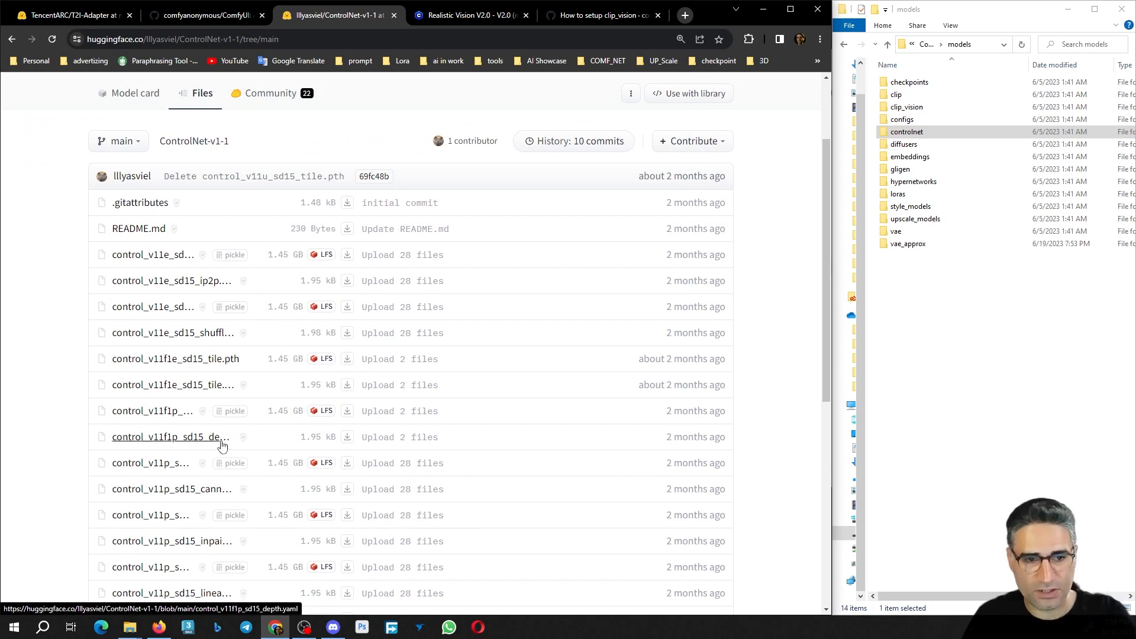
key(ctrl+minus)
key(ctrl+minus)
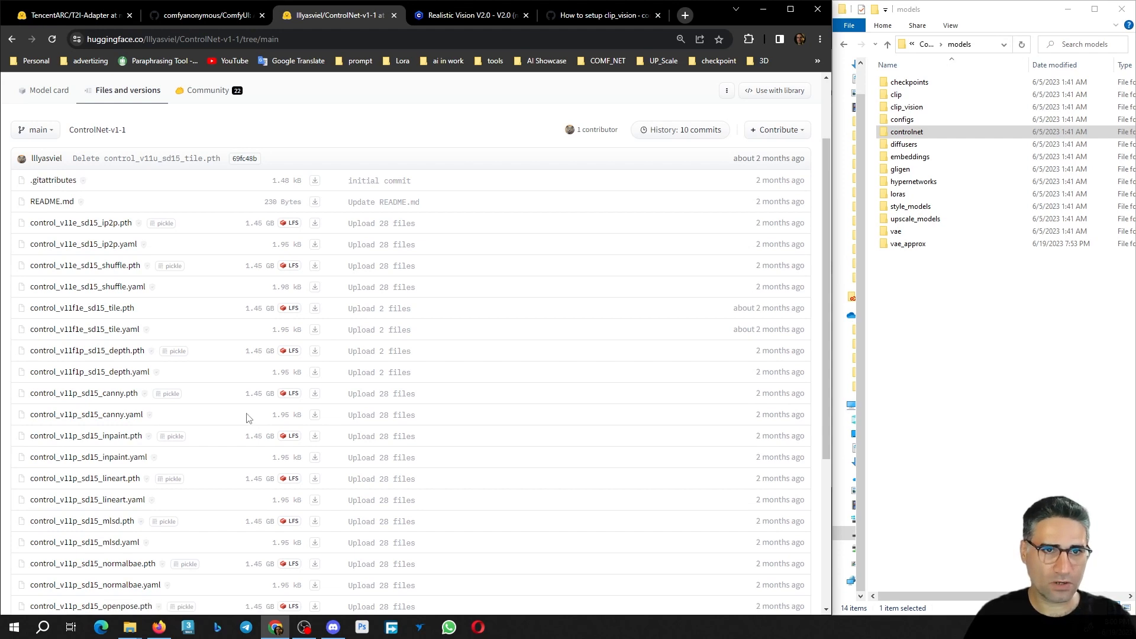
click(943, 136)
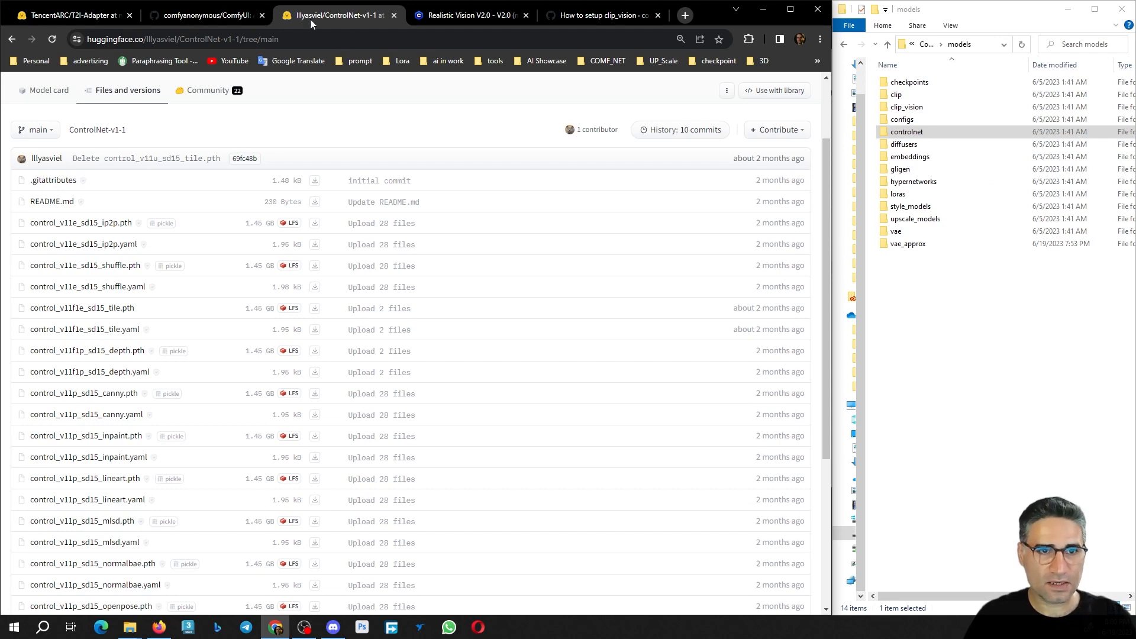
- Show the T2I-Adapter models page on Hugging Face, and examine the T2i subfolder and the model files in the Controlnet folder of all-models
click(82, 18)
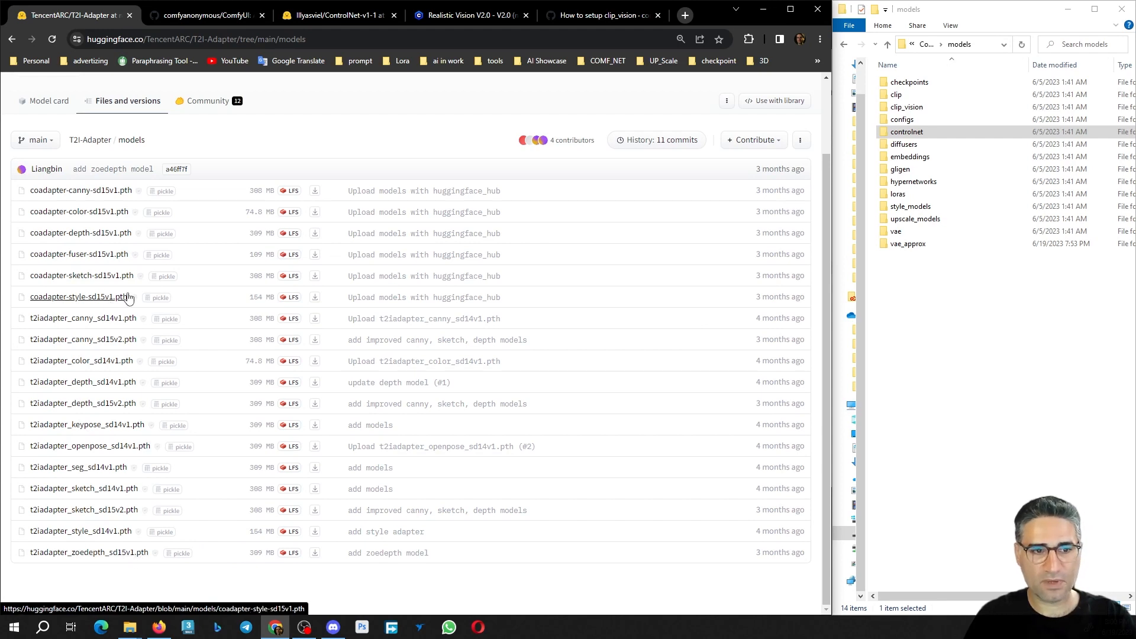
mouse_move(129, 627)
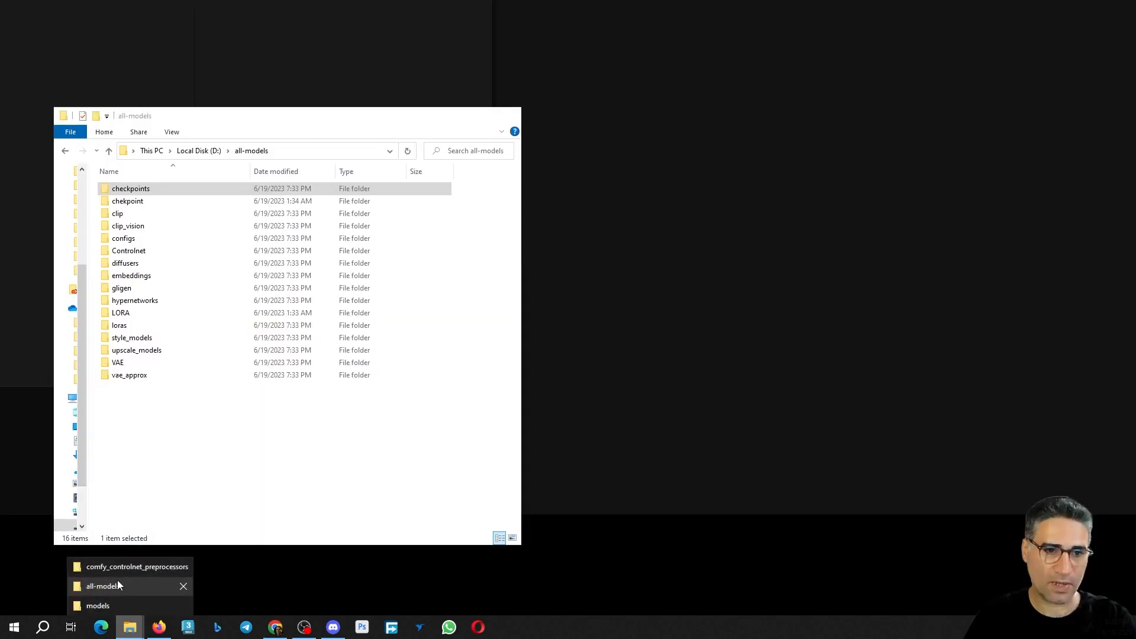
click(118, 584)
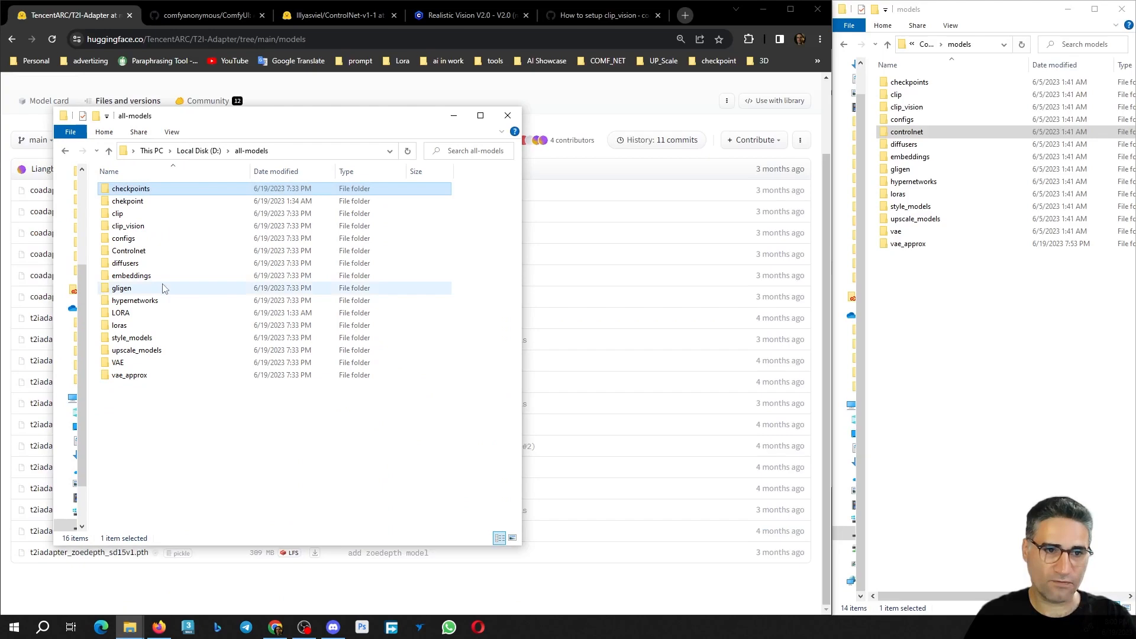
double_click(150, 251)
double_click(149, 215)
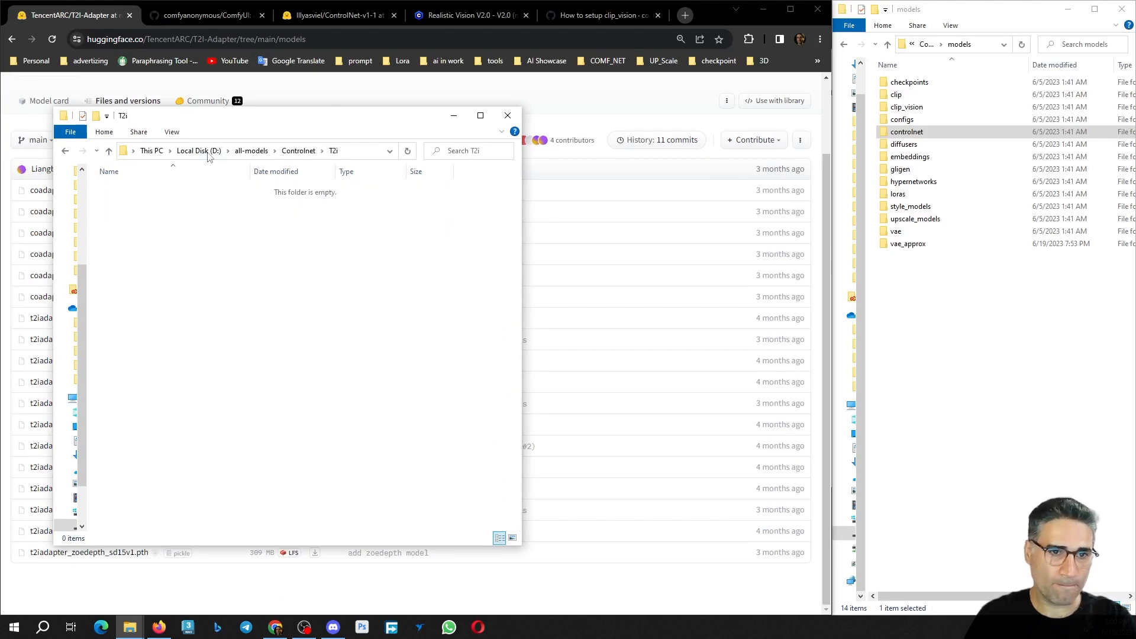
click(298, 151)
scroll(161, 468, down, 12)
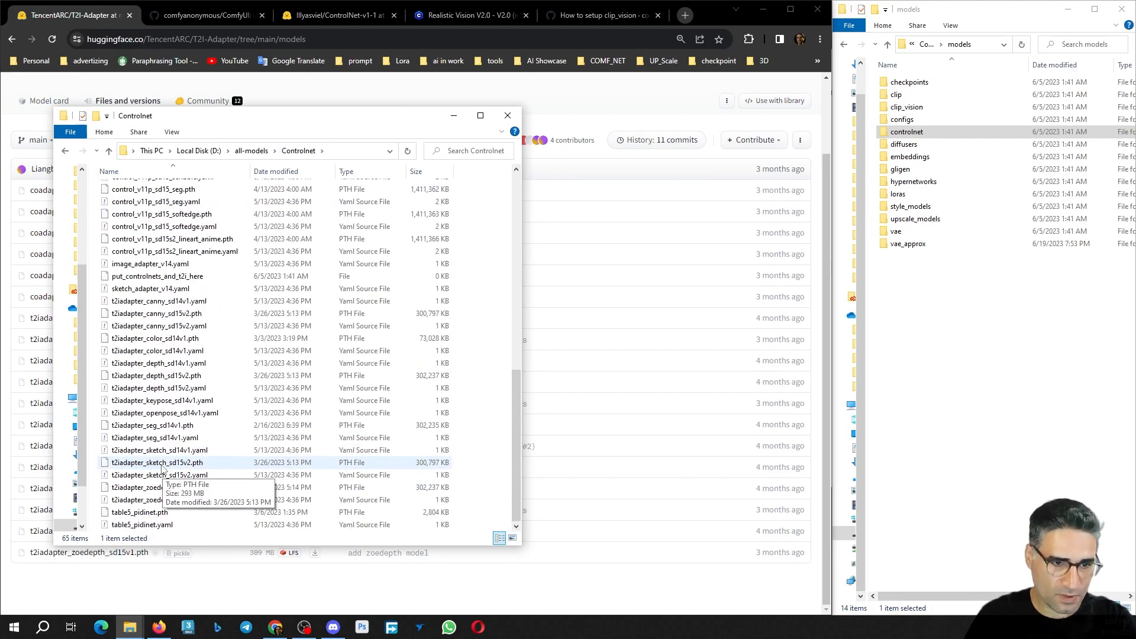
- Open t2iadapter_seg_sd14v1.yaml in Visual Studio Code, highlight its whole content, and close the editor
click(159, 441)
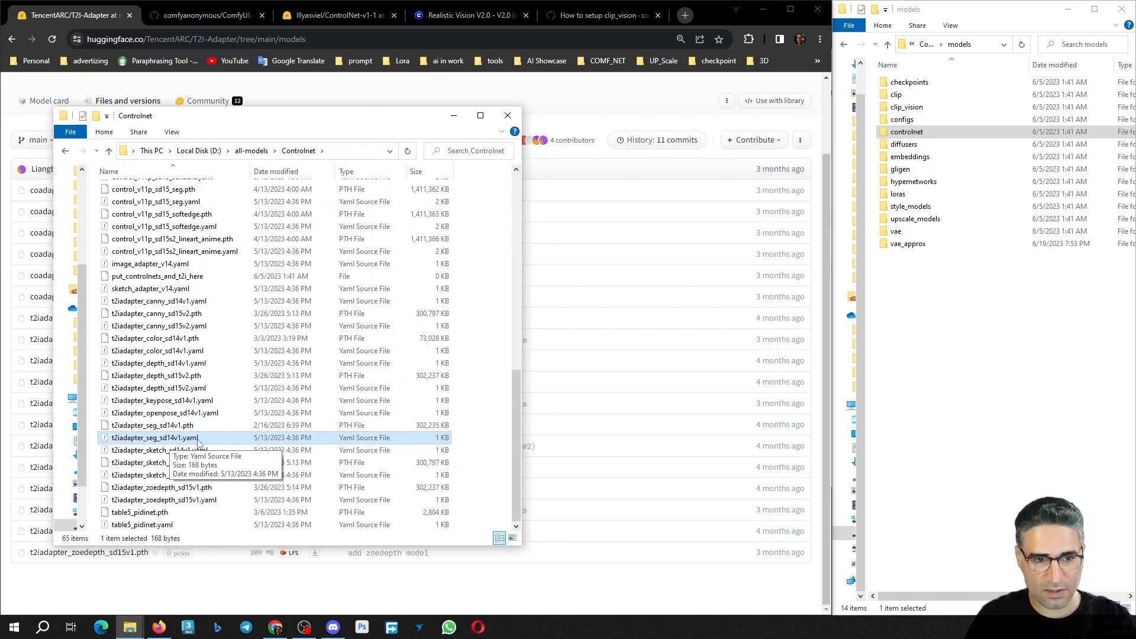
double_click(176, 439)
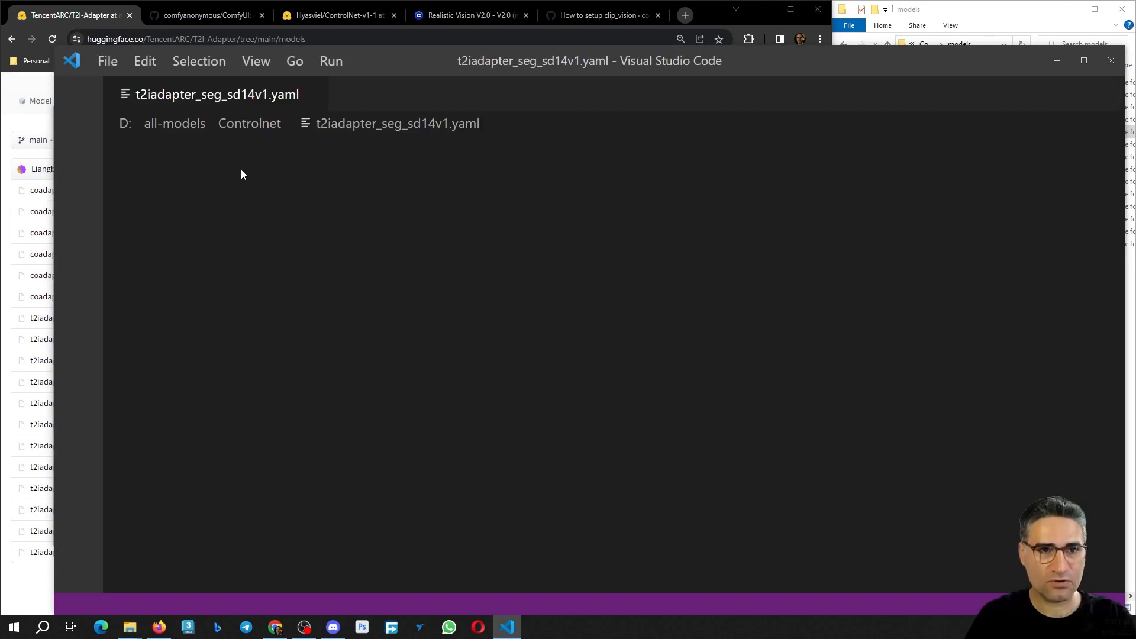
drag(370, 337, 172, 164)
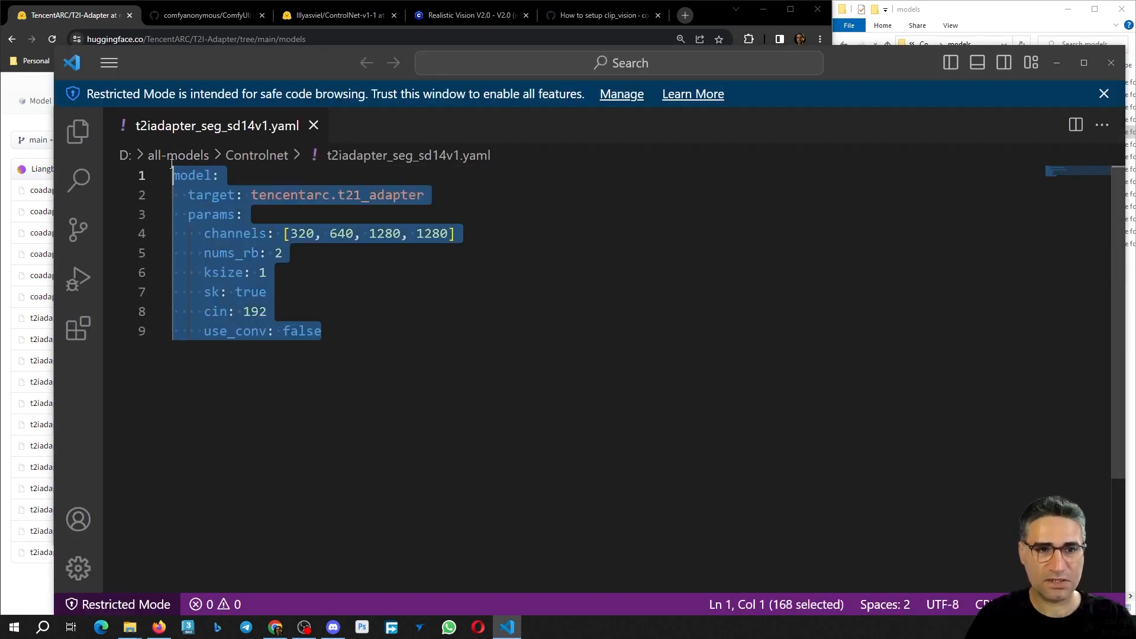
click(1111, 63)
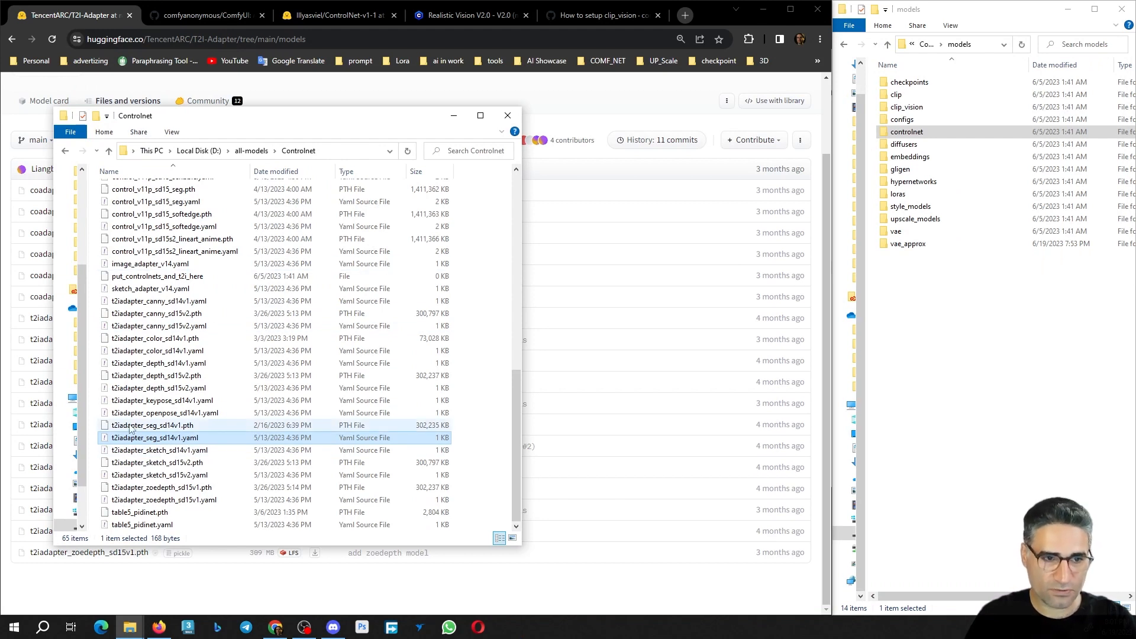
- Delete the t2iadapter_seg_sd14v1.yaml file from the Controlnet folder, keeping the .pth file of the same name
click(164, 426)
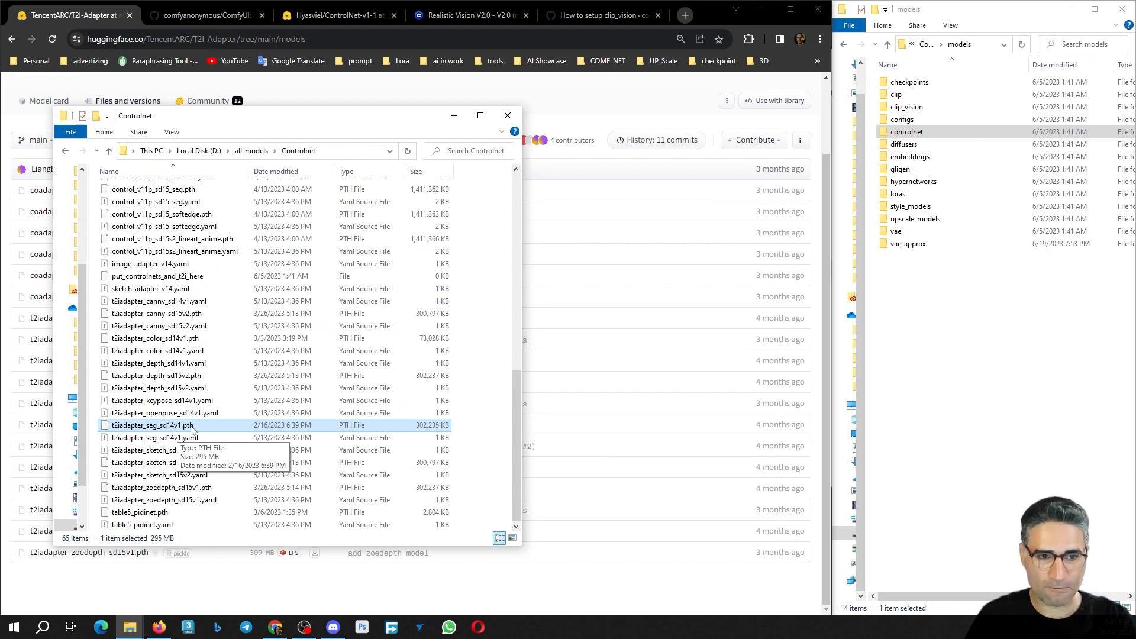
click(202, 438)
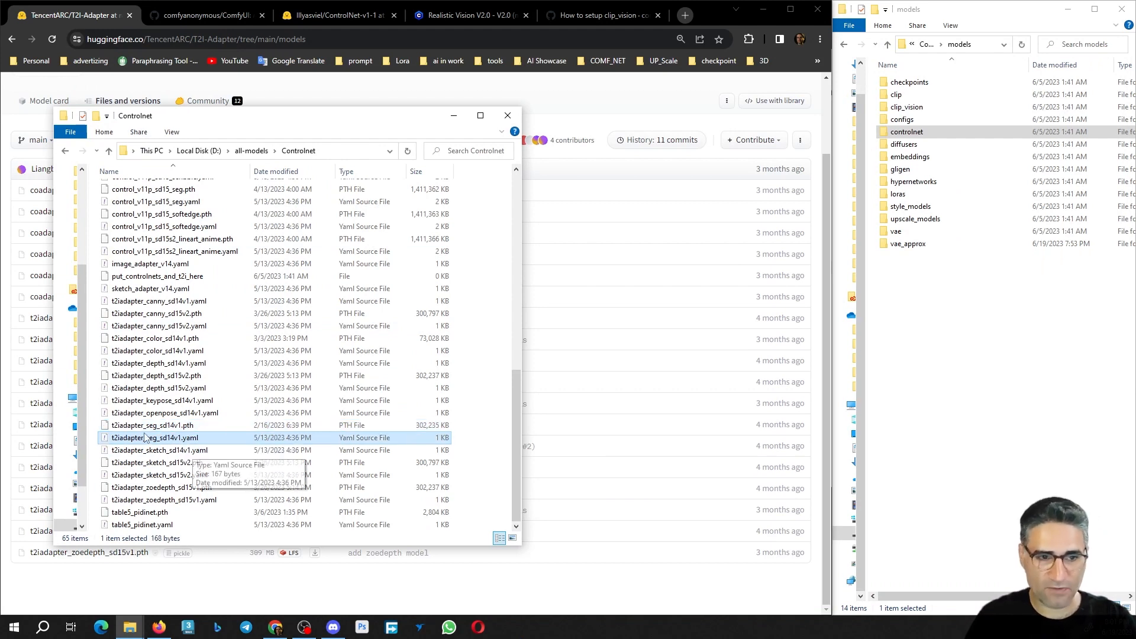
key(Delete)
key(Return)
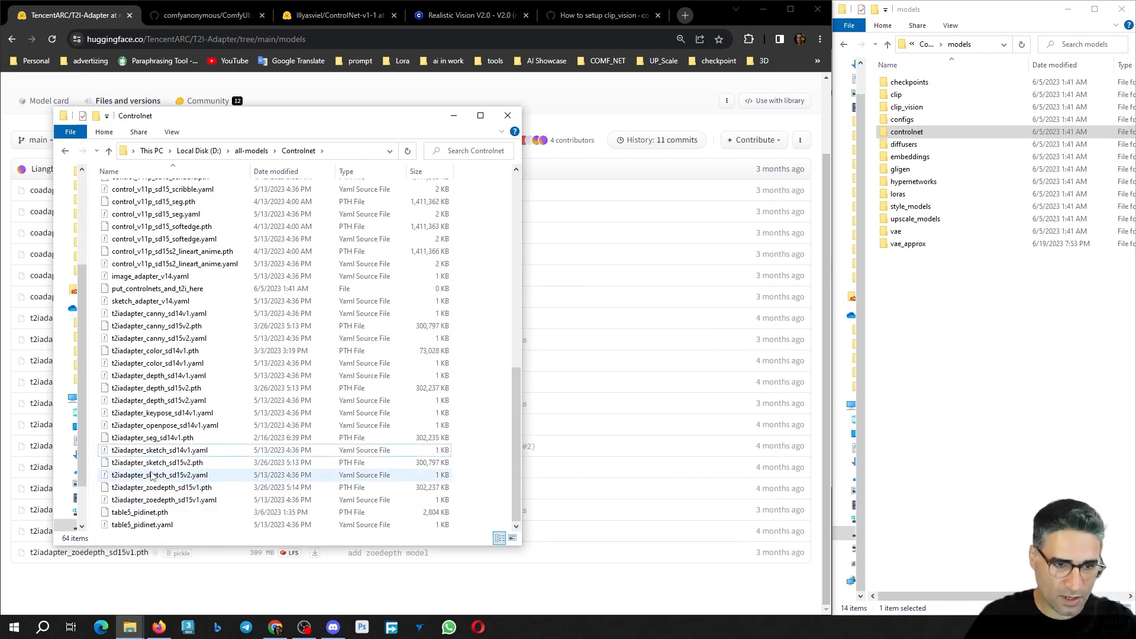
- Duplicate t2iadapter_sketch_sd15v2.yaml and rename the copy t2iadapter_seg_sd14v1.yaml, using the name copied from the matching .pth file
click(186, 478)
mouse_move(187, 477)
mouse_down()
mouse_move(311, 471)
mouse_move(524, 415)
mouse_move(500, 438)
mouse_up()
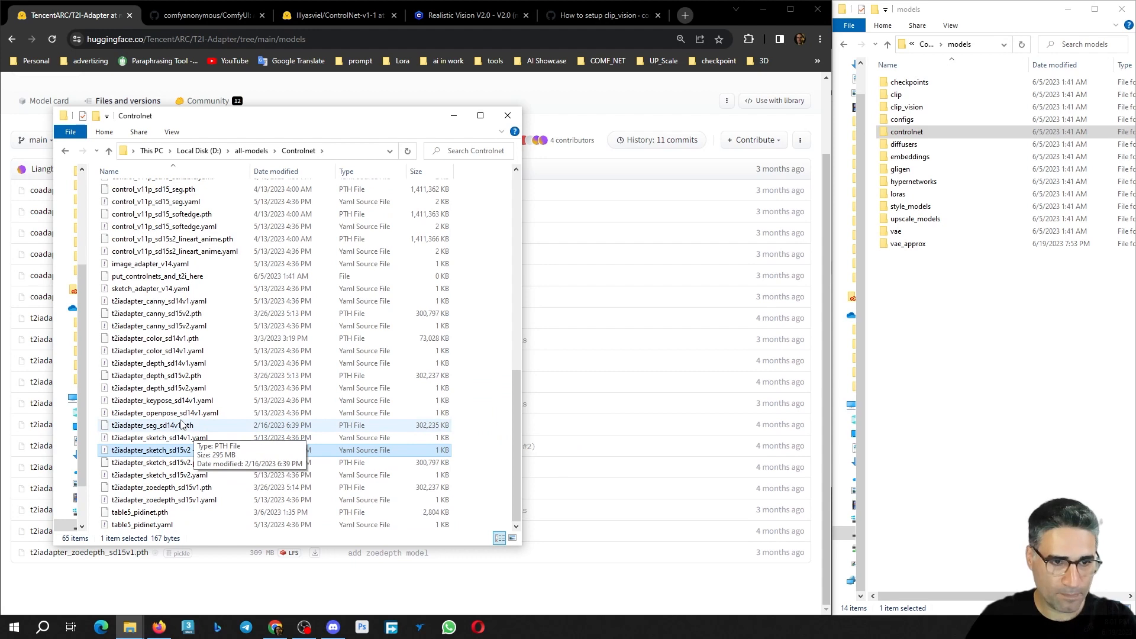
click(190, 428)
key(F2)
key(ctrl+c)
right_click(171, 426)
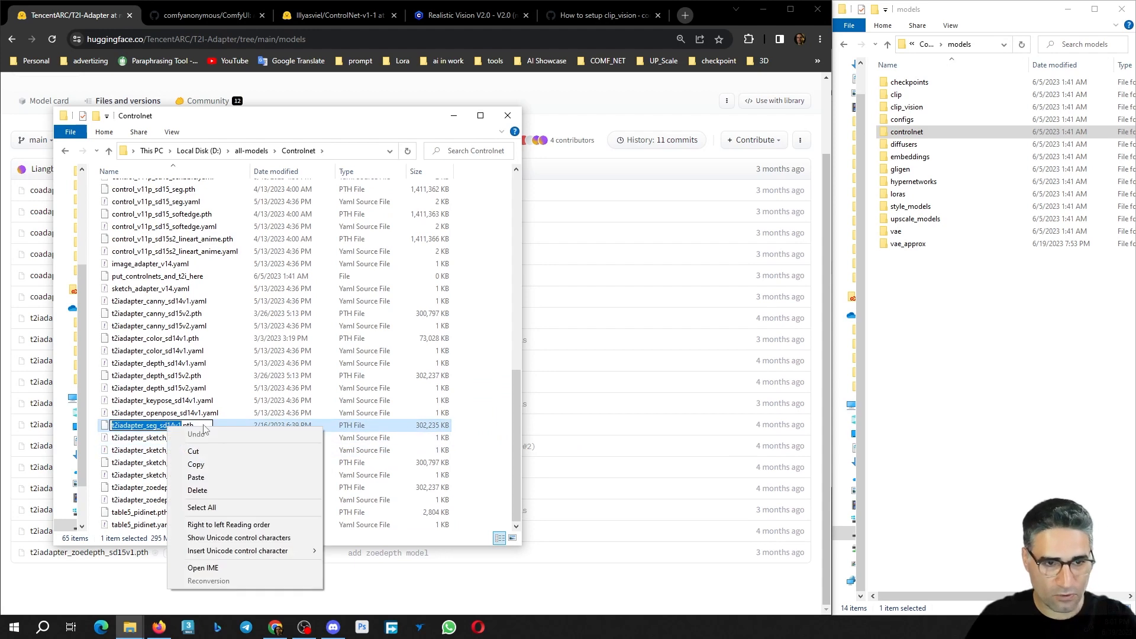
click(196, 465)
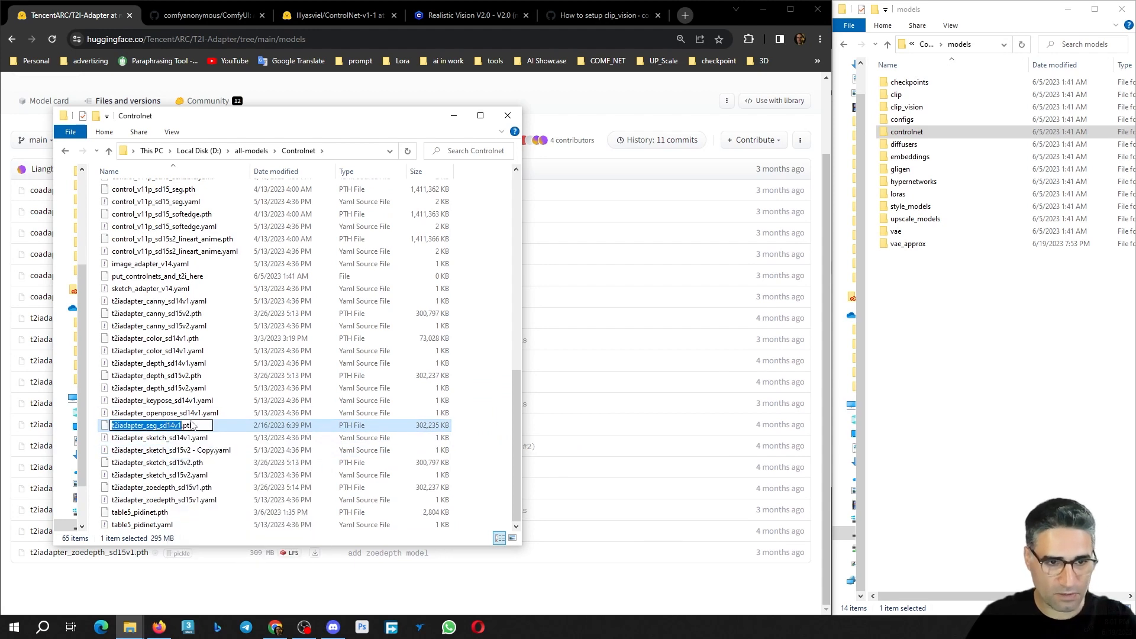
click(201, 451)
key(F2)
key(ctrl+v)
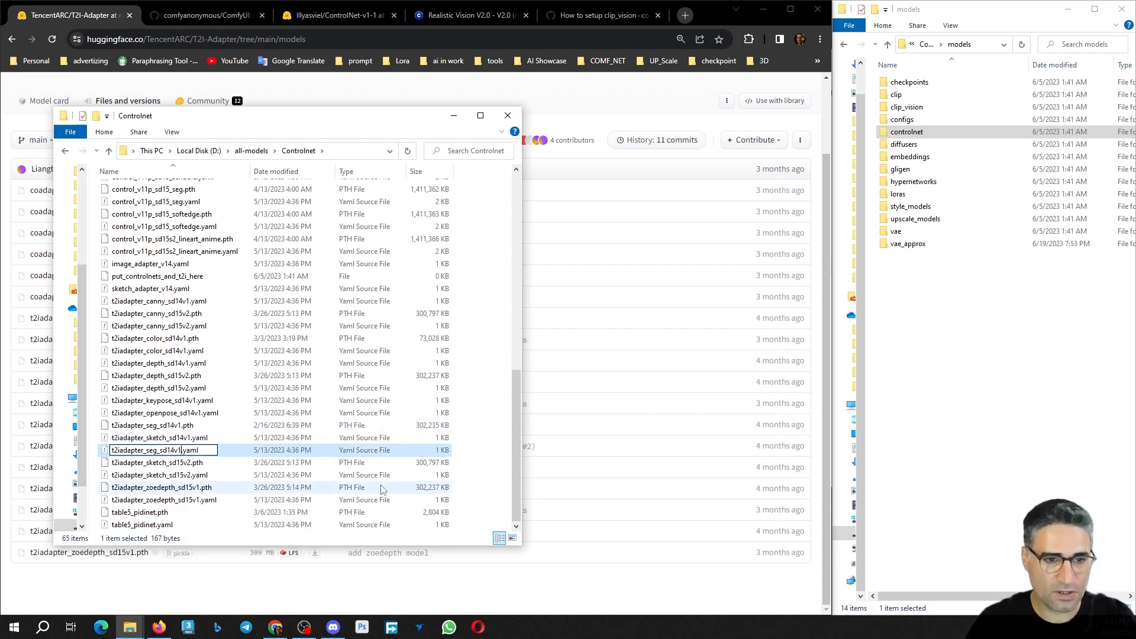
key(Return)
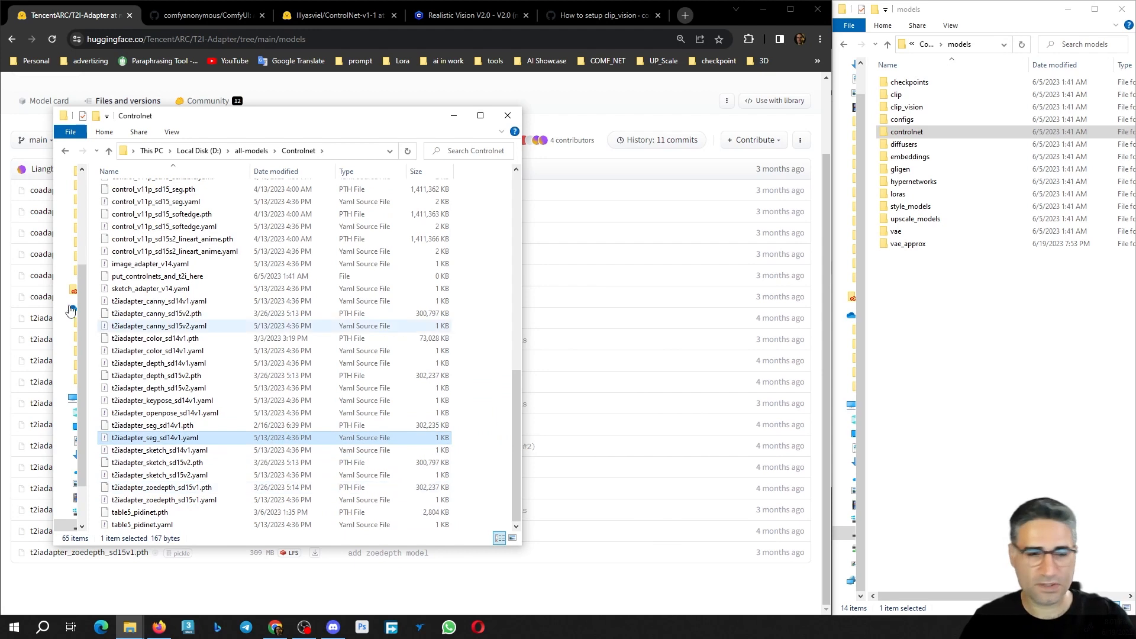
- Look through the paired .pth and .yaml files in the Controlnet folder of all-models
scroll(278, 457, up, 6)
scroll(278, 458, up, 7)
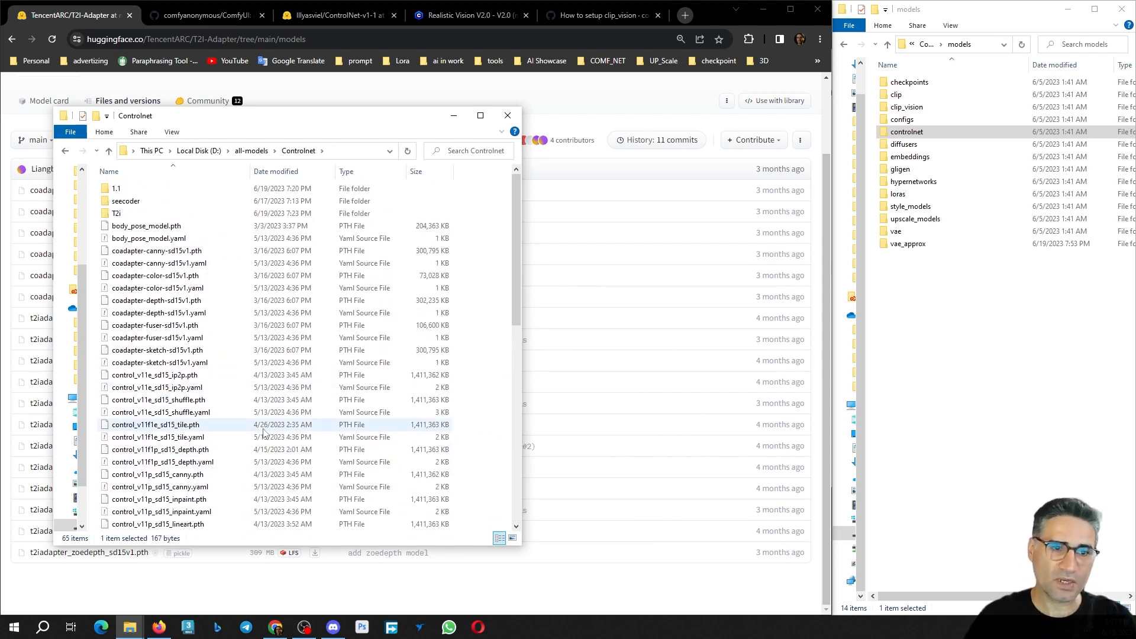
scroll(173, 464, down, 7)
scroll(174, 463, down, 6)
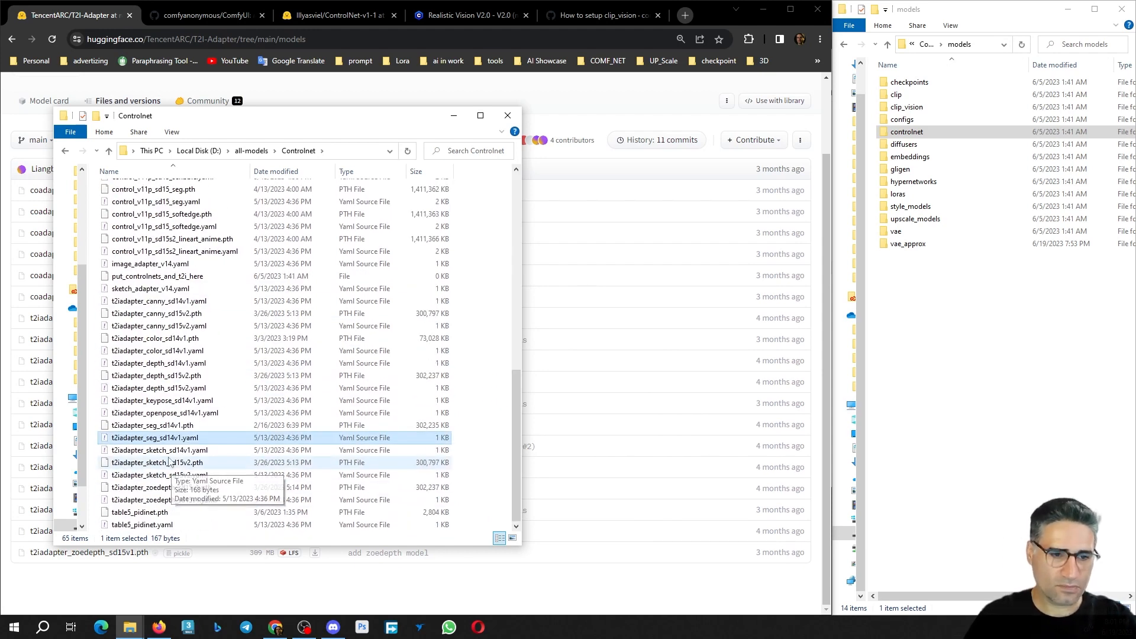
scroll(178, 459, up, 10)
scroll(170, 251, up, 3)
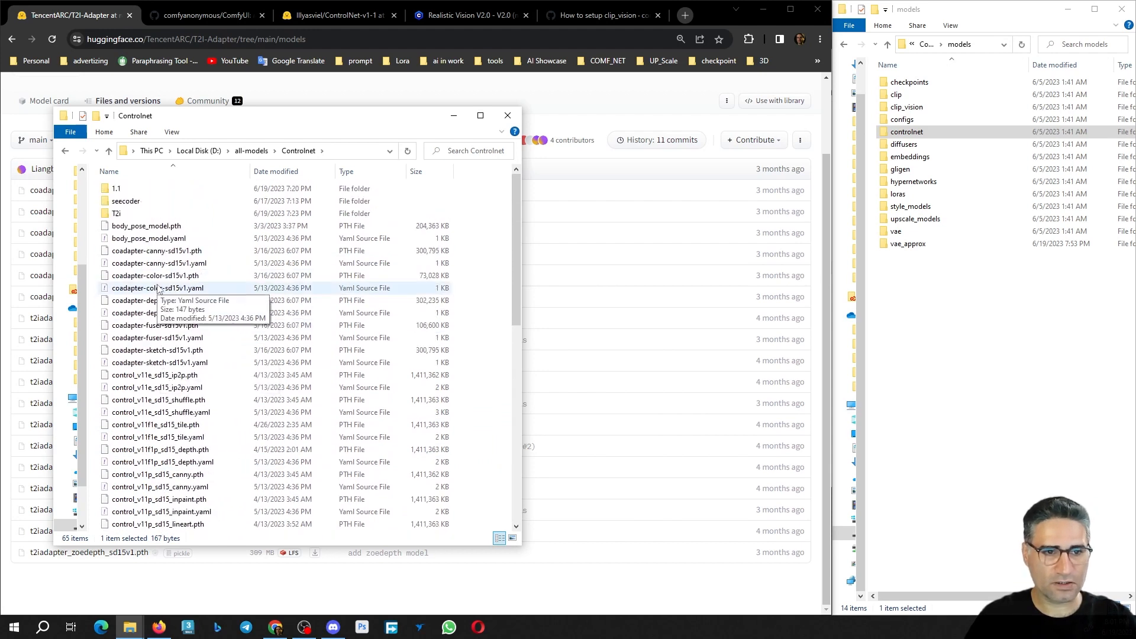
- Show the T2I-Adapter models page beside the controlnet folder in models, and bring the all-models Controlnet window back to the front
click(66, 12)
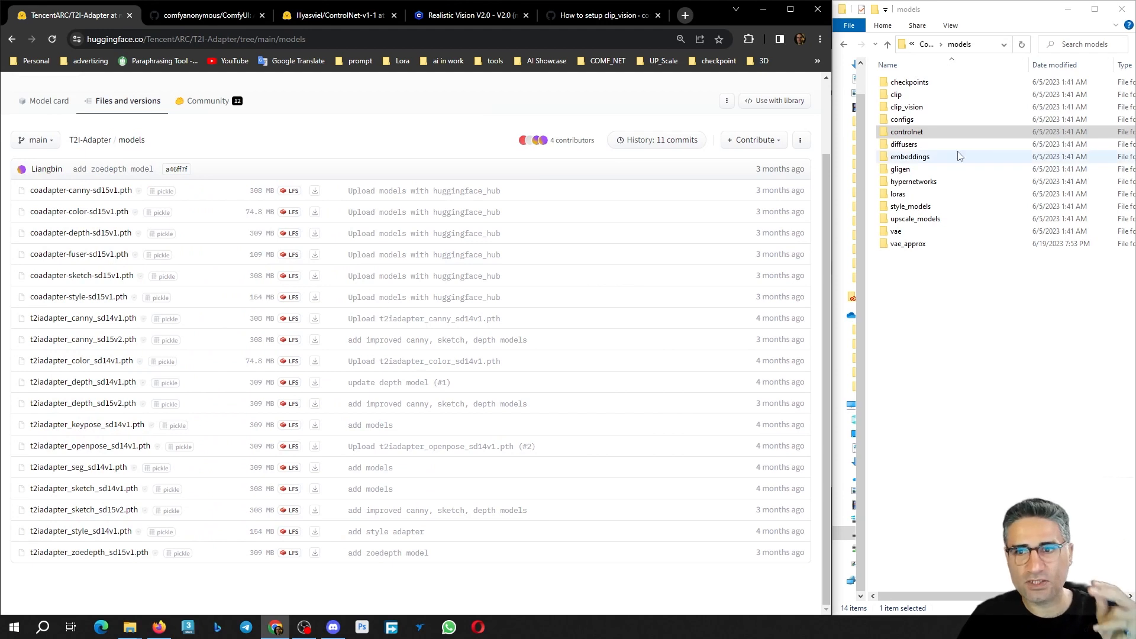
click(912, 136)
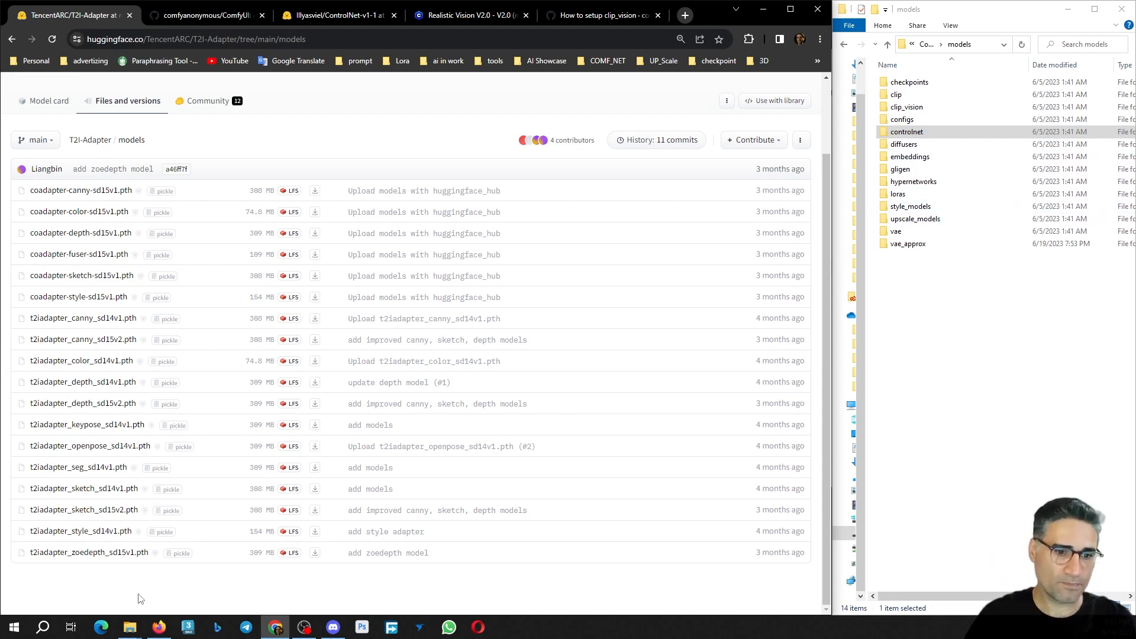
mouse_move(130, 627)
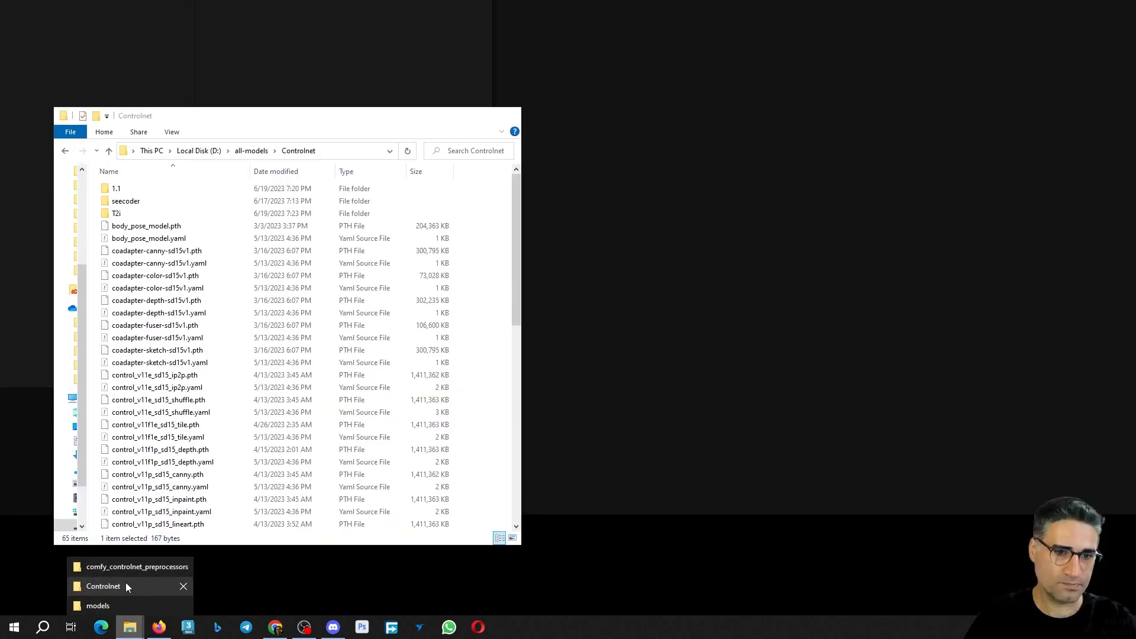
click(125, 583)
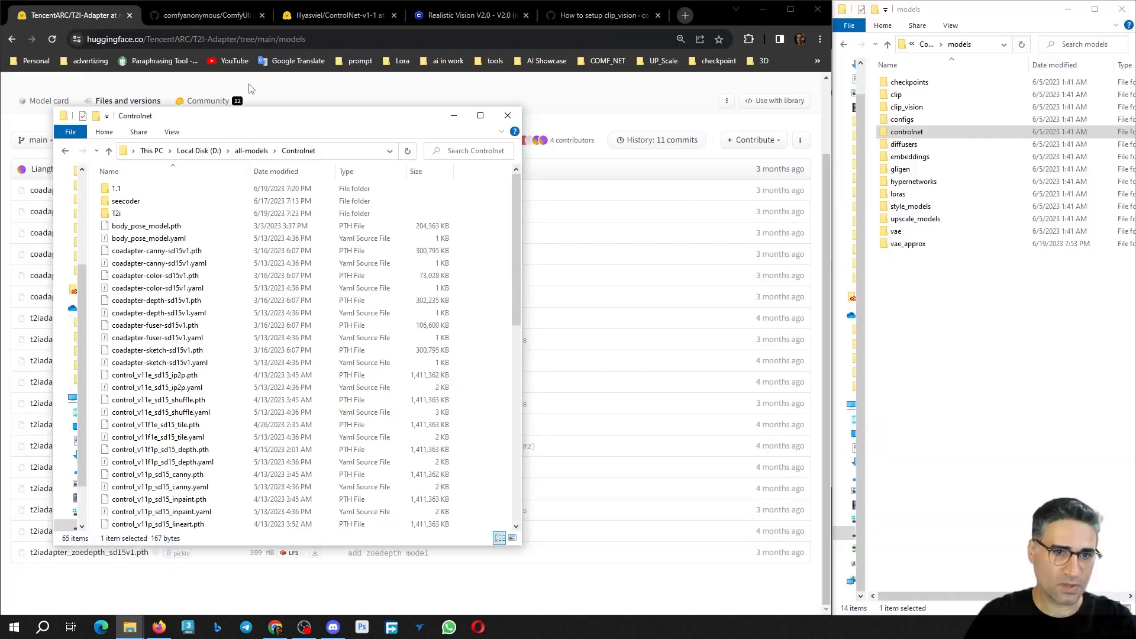
- Open the style_models folder in all-models, select t2iadapter_style_sd14v1.pth, and show the folder's full path
click(252, 151)
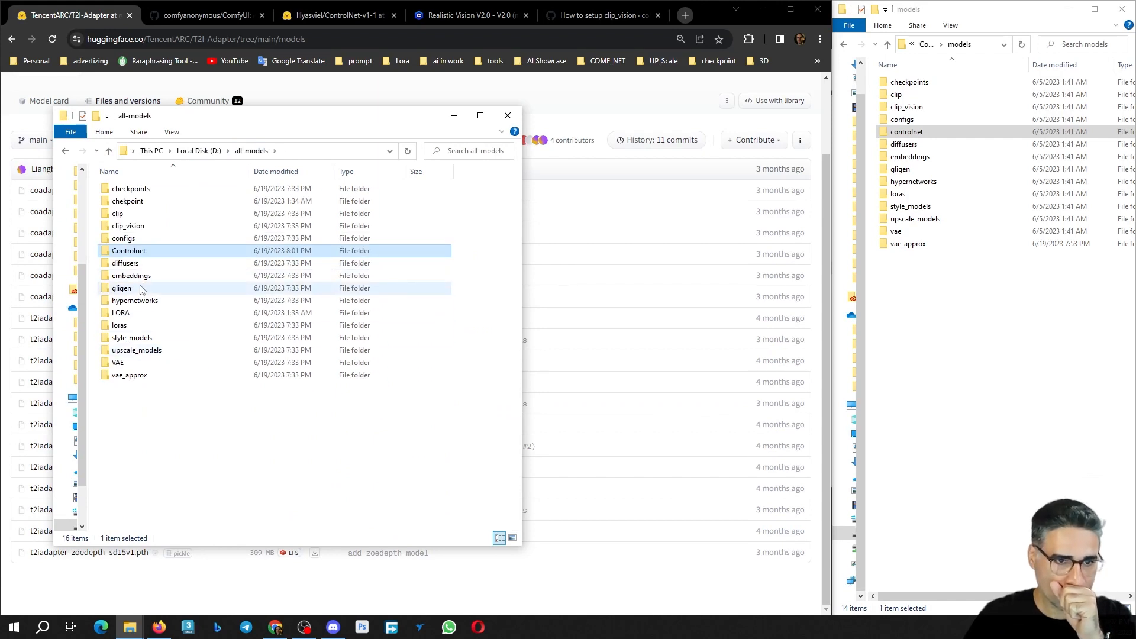
double_click(148, 339)
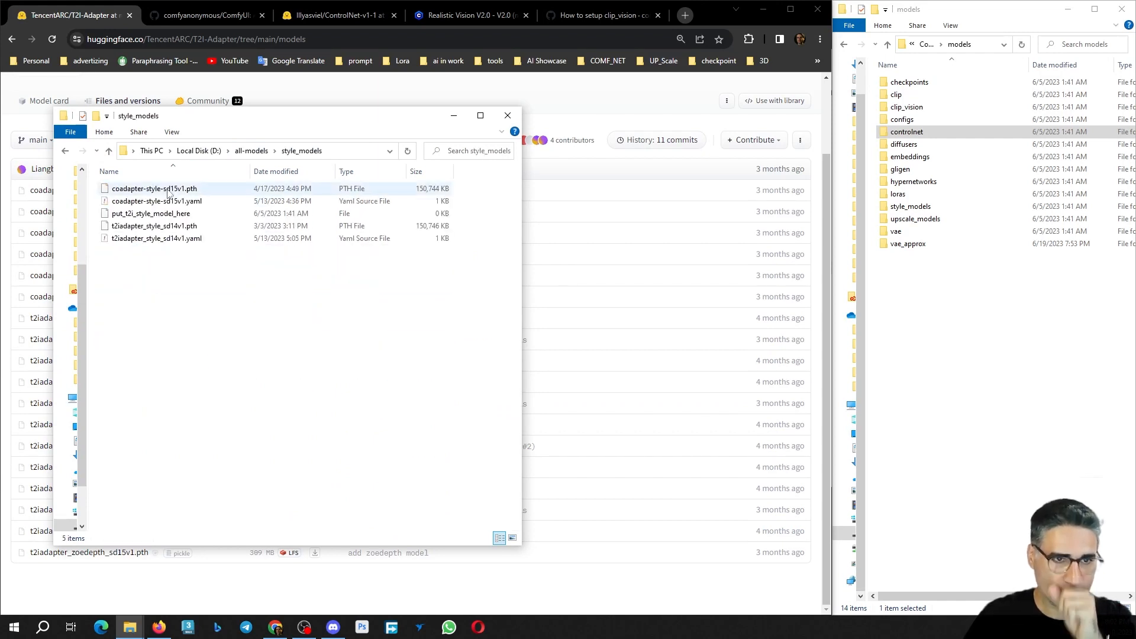
click(154, 230)
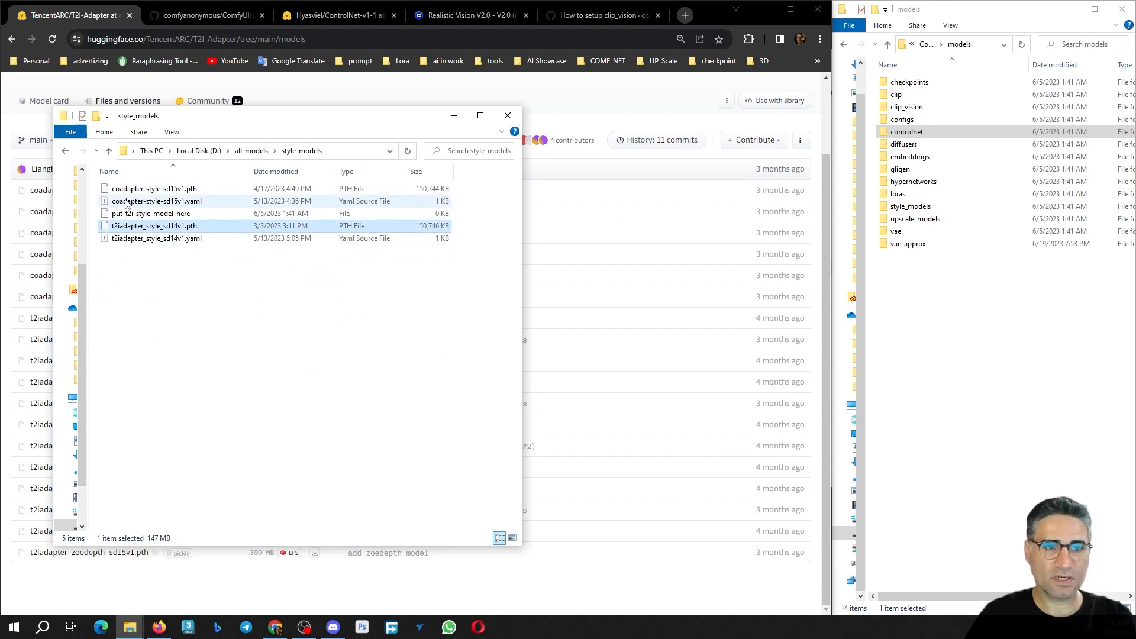
click(341, 155)
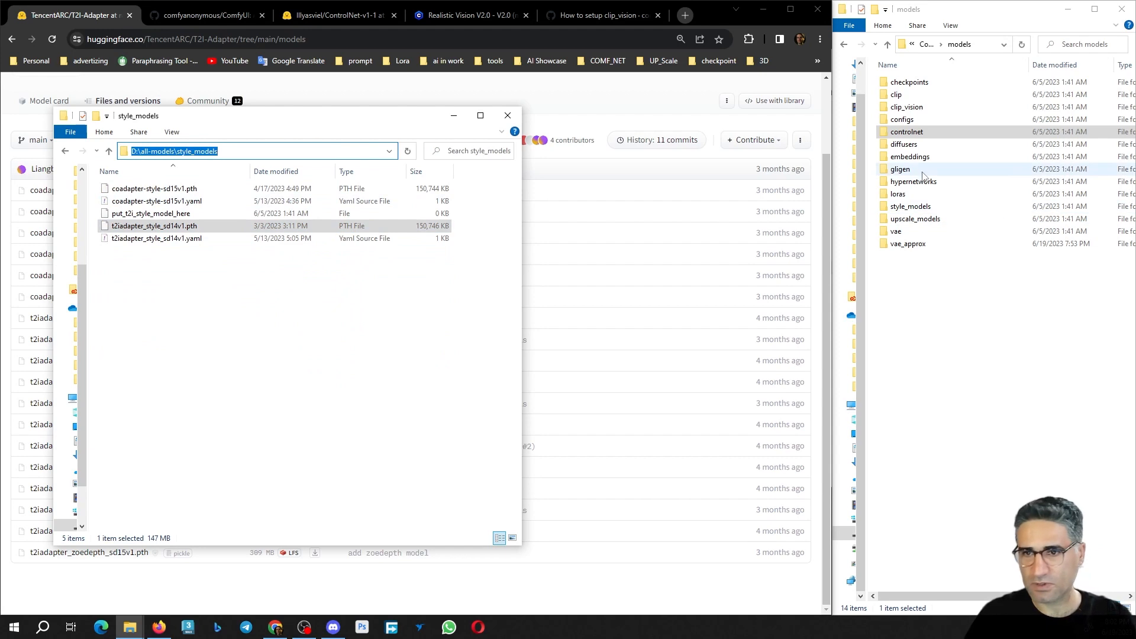
- Move the four .safetensors files from the LORA folder into the loras folder of all-models, replacing the existing epi_noiseoffset2.safetensors
click(911, 195)
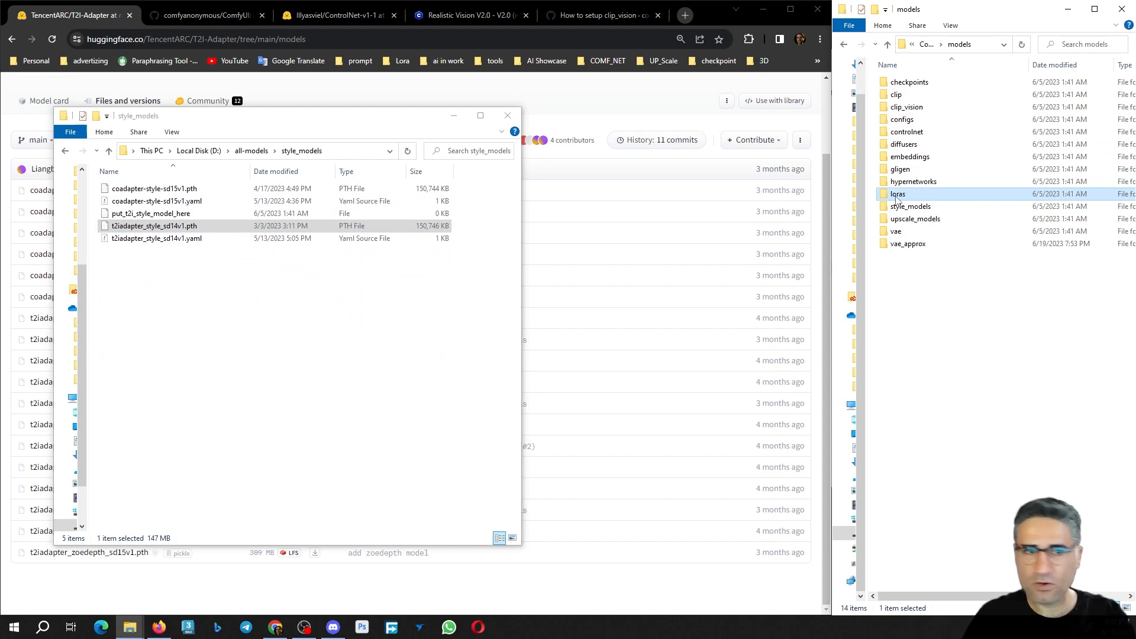
click(251, 150)
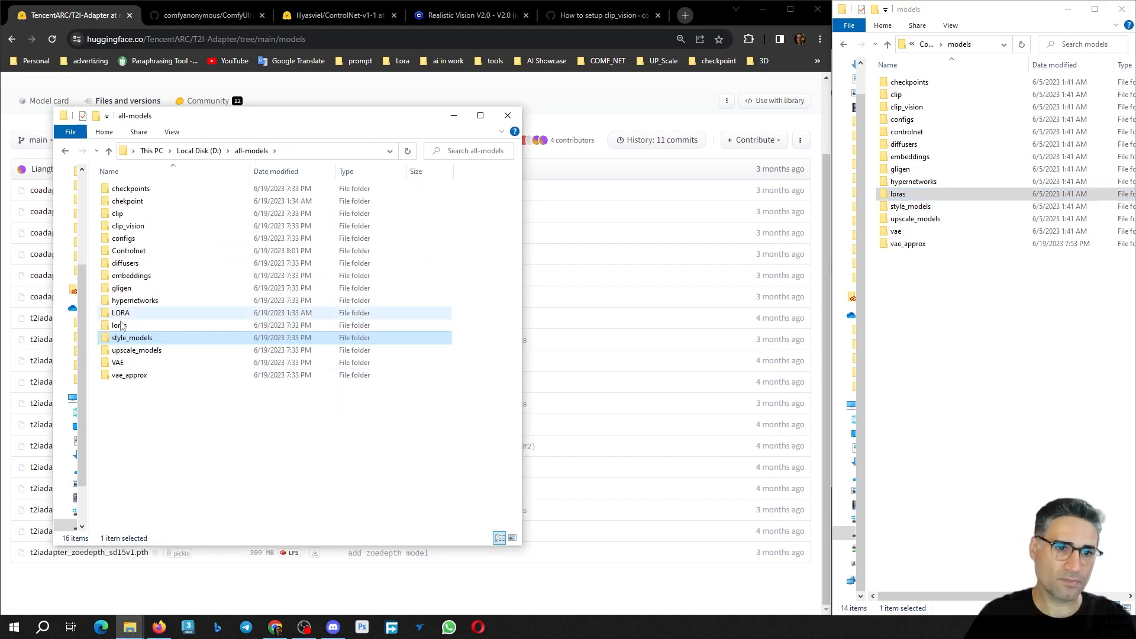
double_click(122, 325)
click(255, 151)
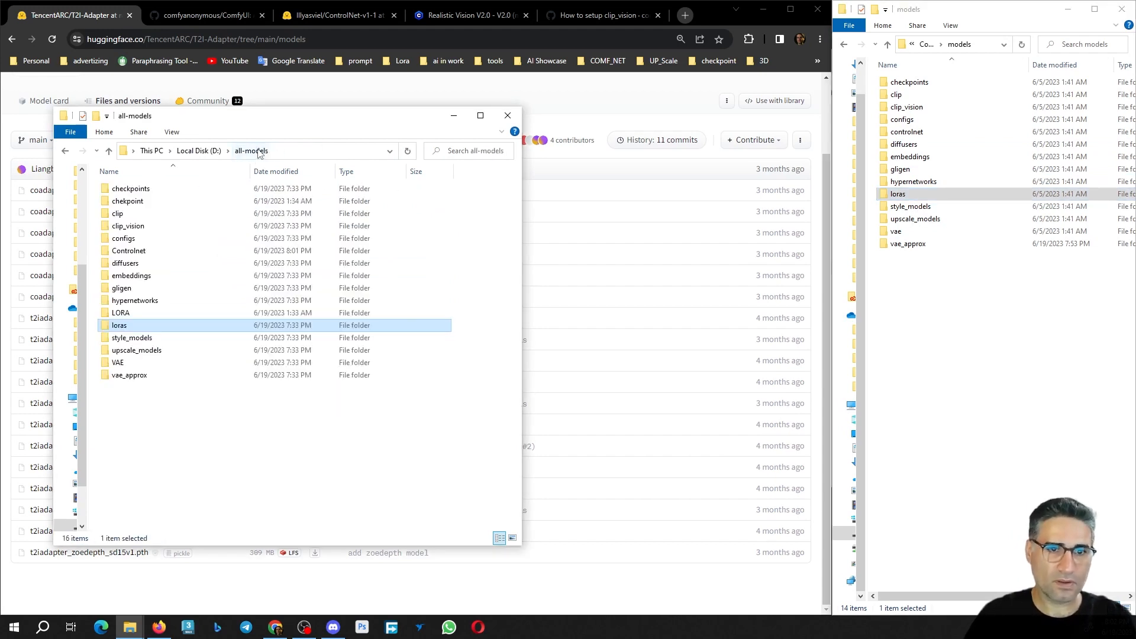
double_click(137, 314)
drag(215, 309, 148, 160)
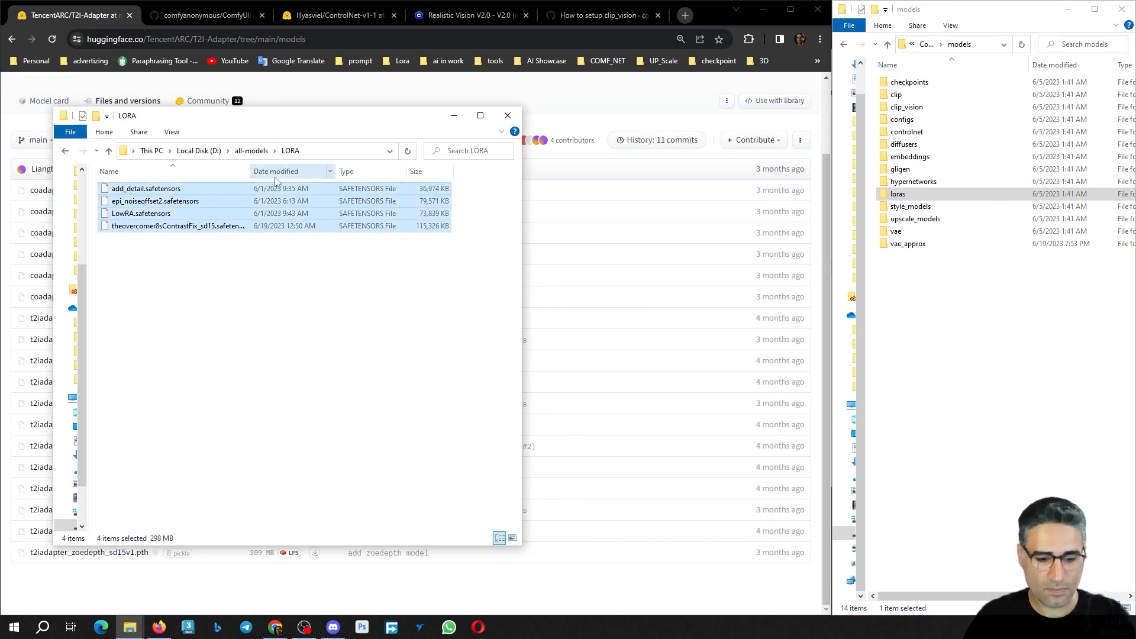
click(257, 151)
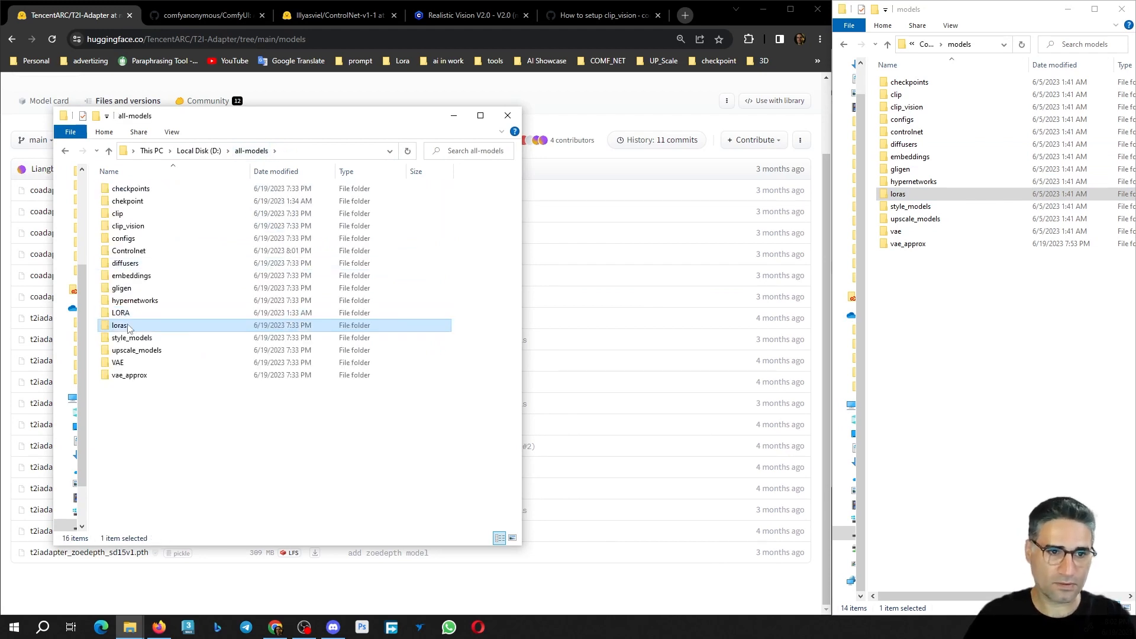
double_click(141, 326)
key(ctrl+v)
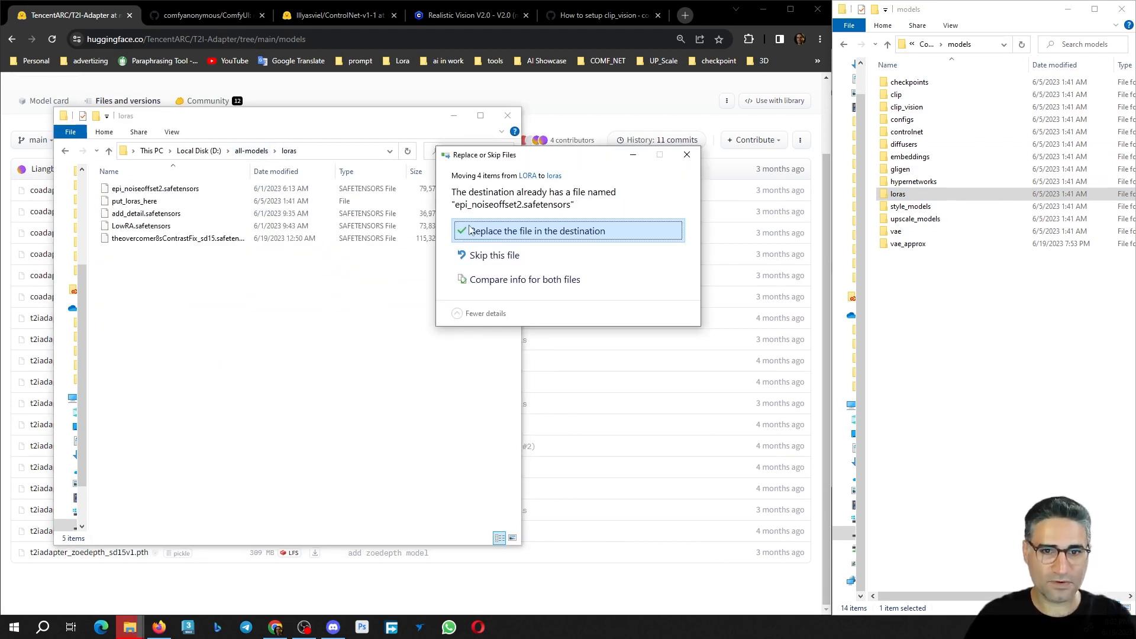
key(Return)
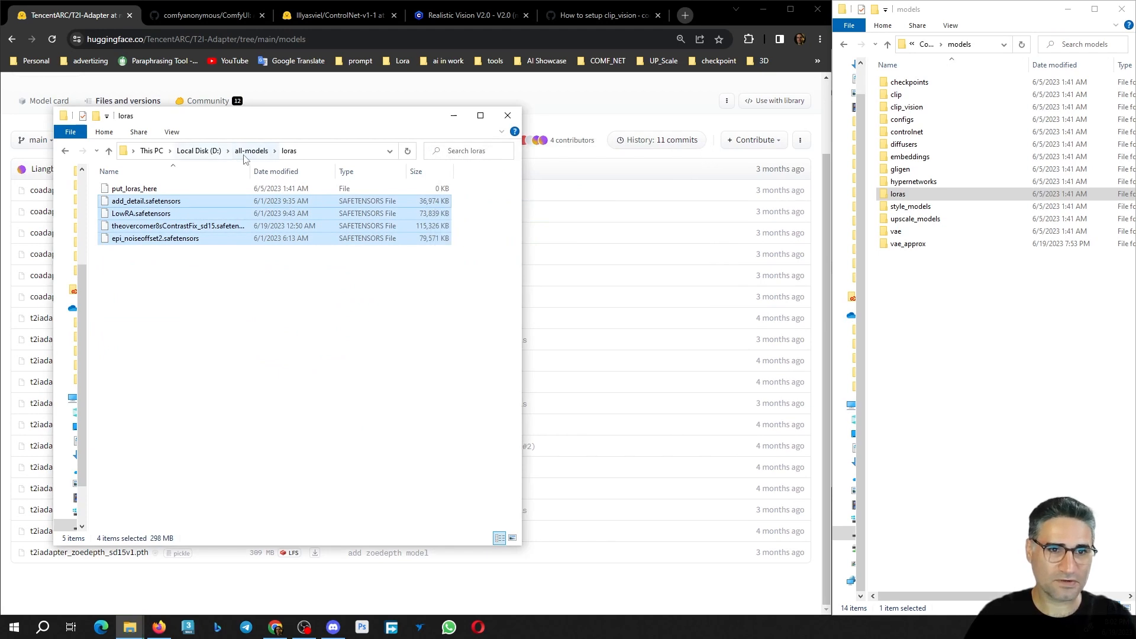
- Delete the emptied LORA folder from all-models and open the loras folder
click(246, 153)
click(142, 315)
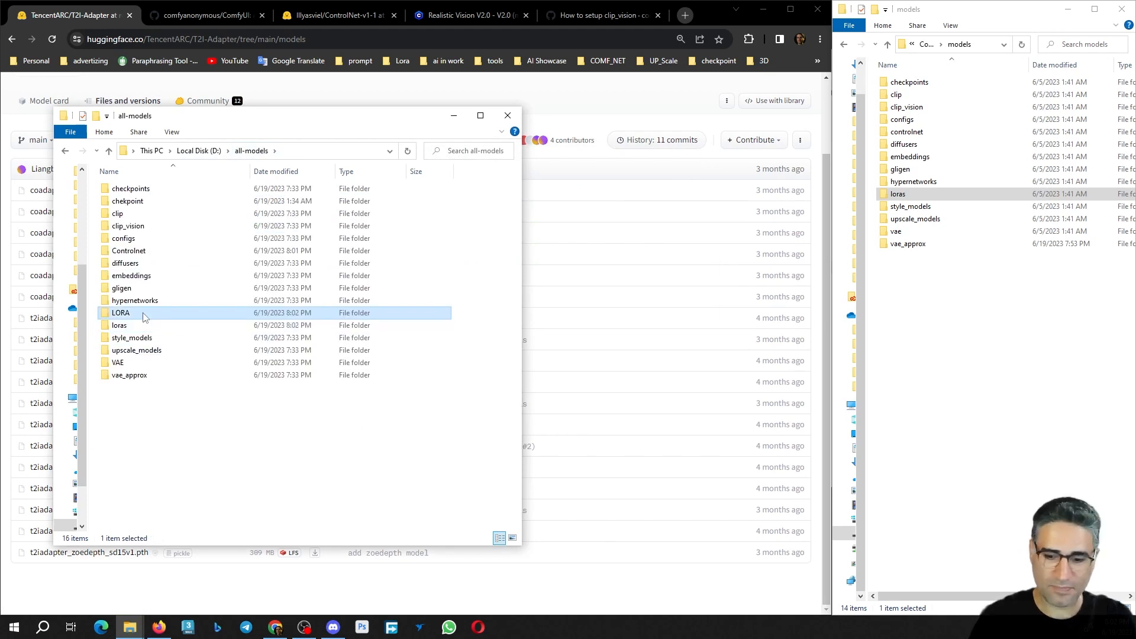
key(Delete)
double_click(147, 314)
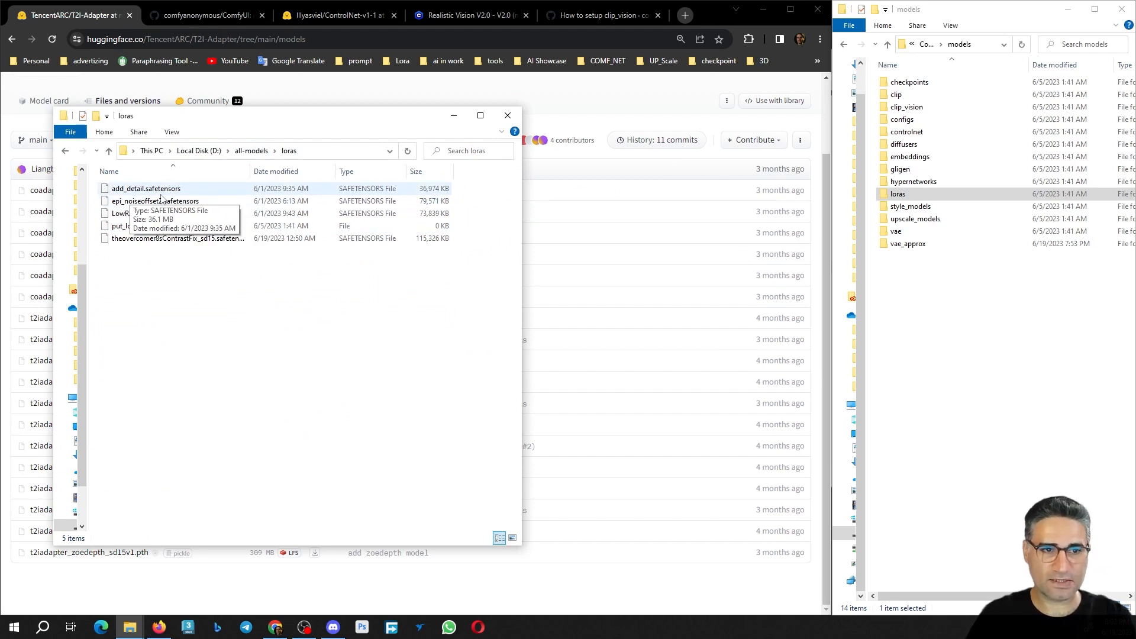
- Go to the Civitai home page and filter the models to LoRA only, removing the Checkpoint type
click(468, 15)
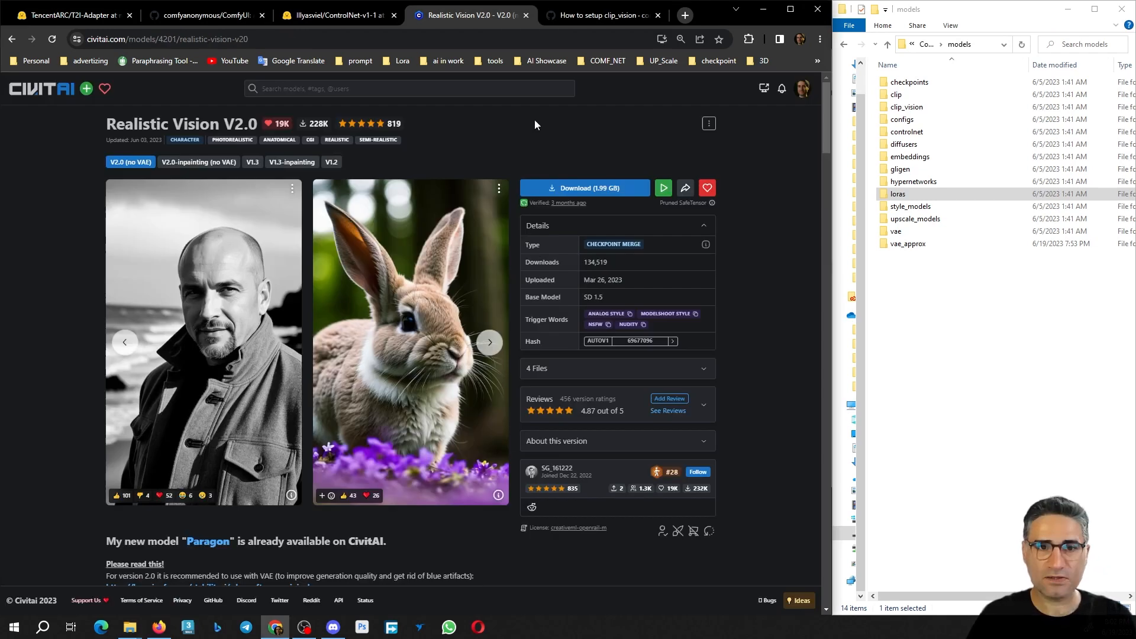
click(28, 87)
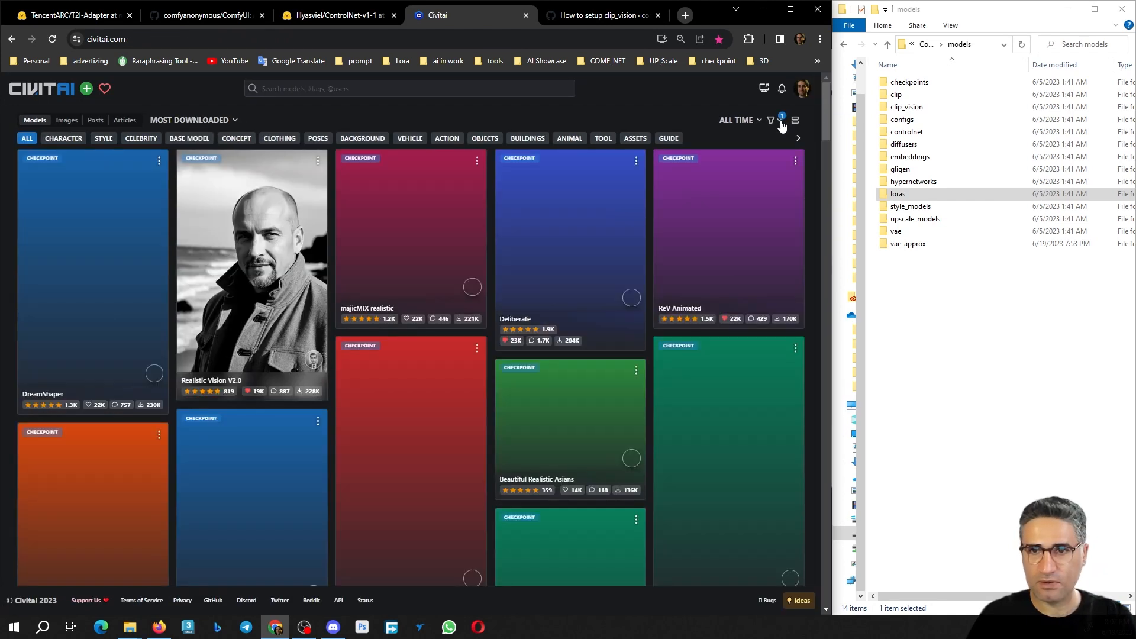
click(780, 124)
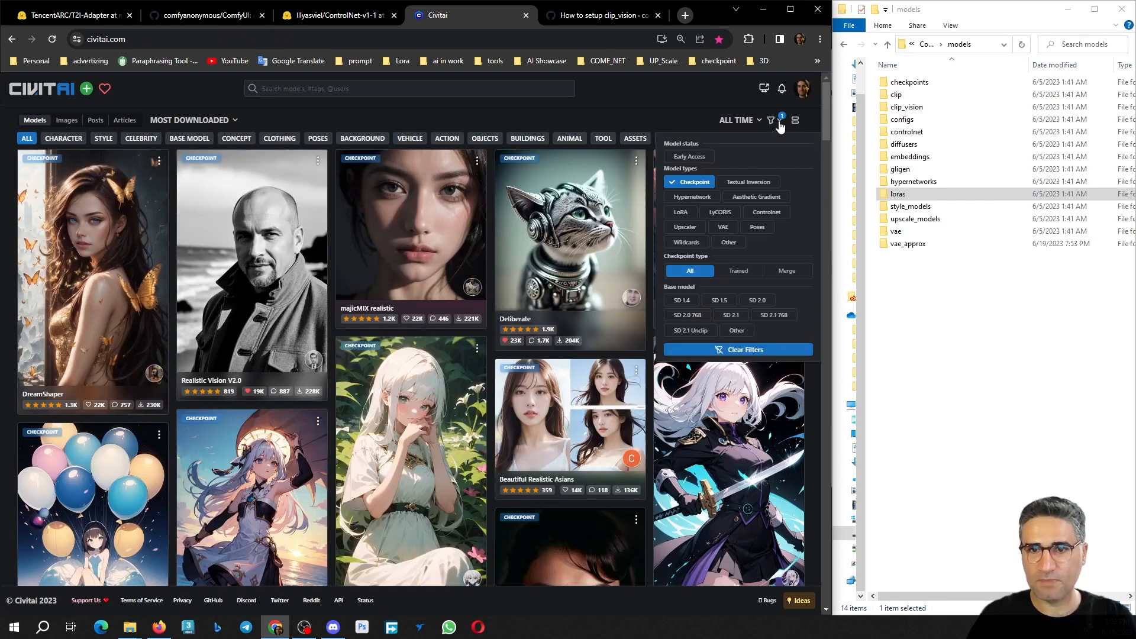
click(679, 213)
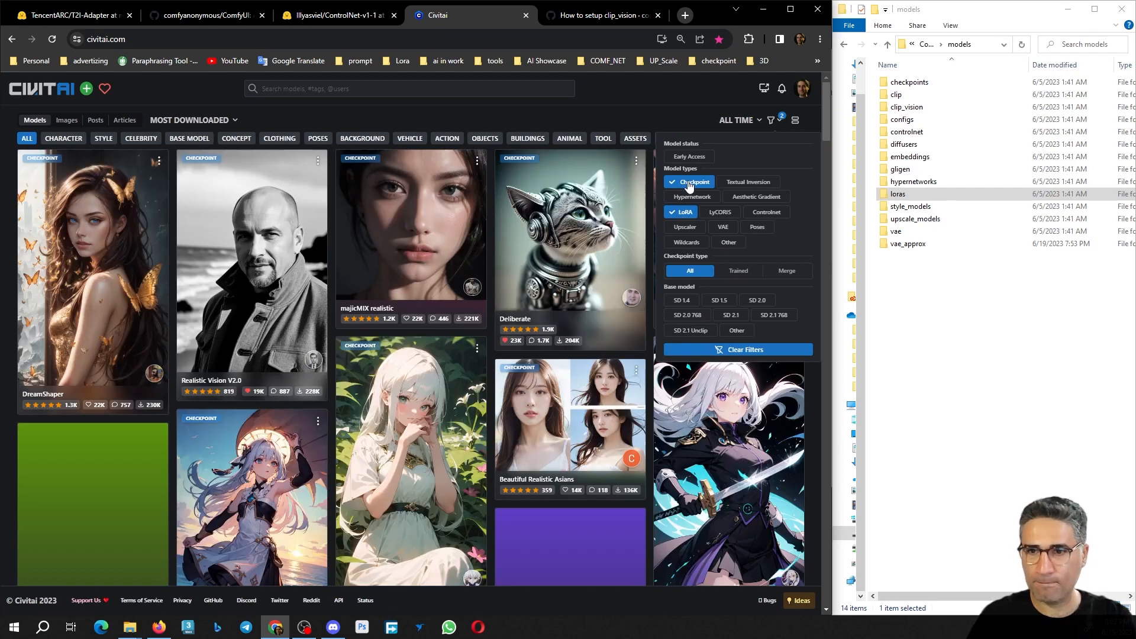
click(690, 184)
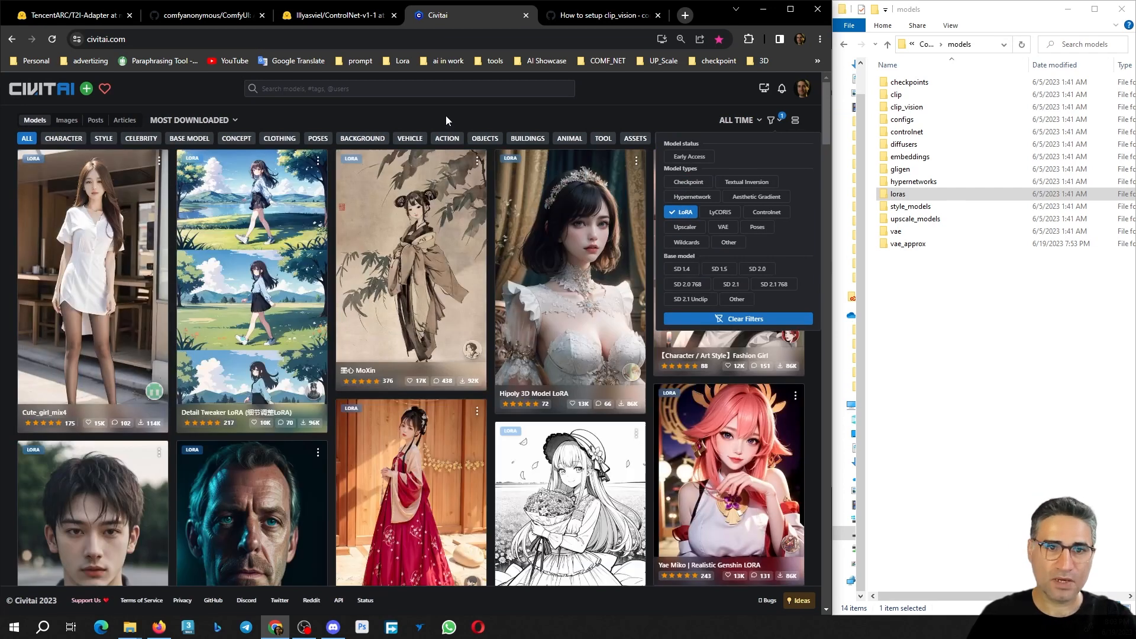
click(444, 117)
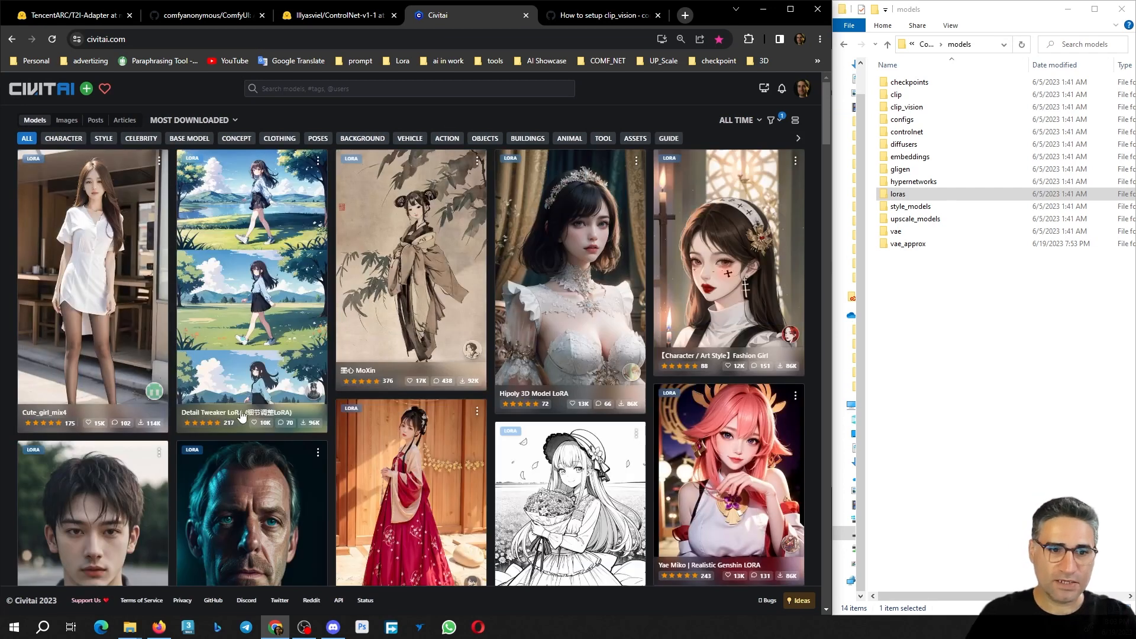
- Look through the most downloaded LoRA models on Civitai, including Detail Tweaker, epi_noiseoffset, LowRA and Theovercomer8's Contrast Fix
scroll(189, 177, down, 4)
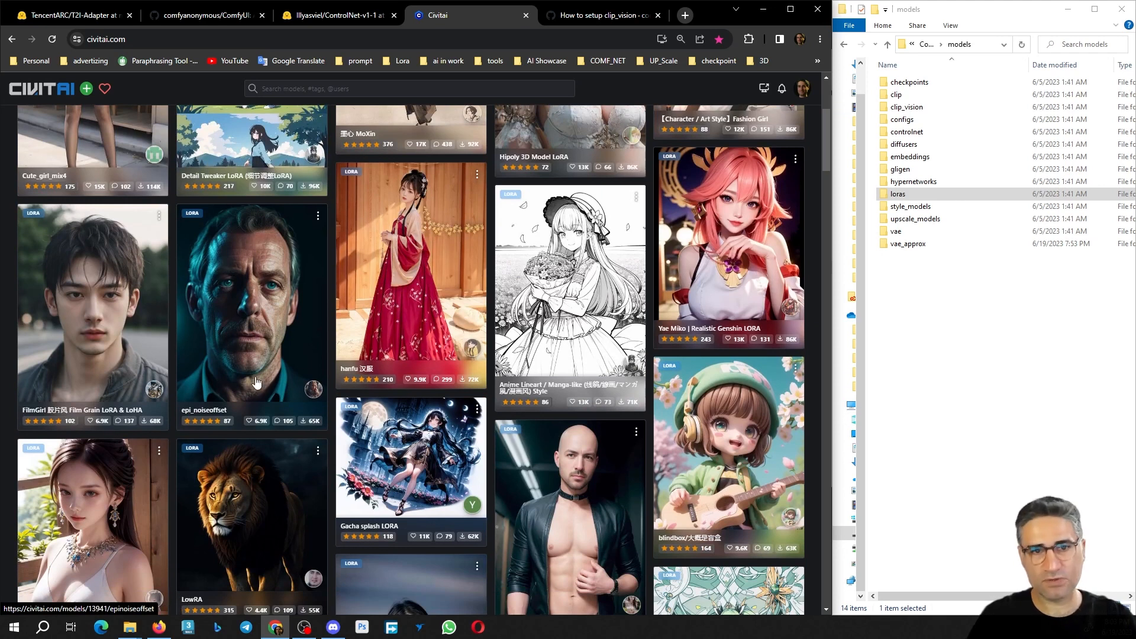
scroll(260, 388, up, 3)
scroll(613, 441, down, 12)
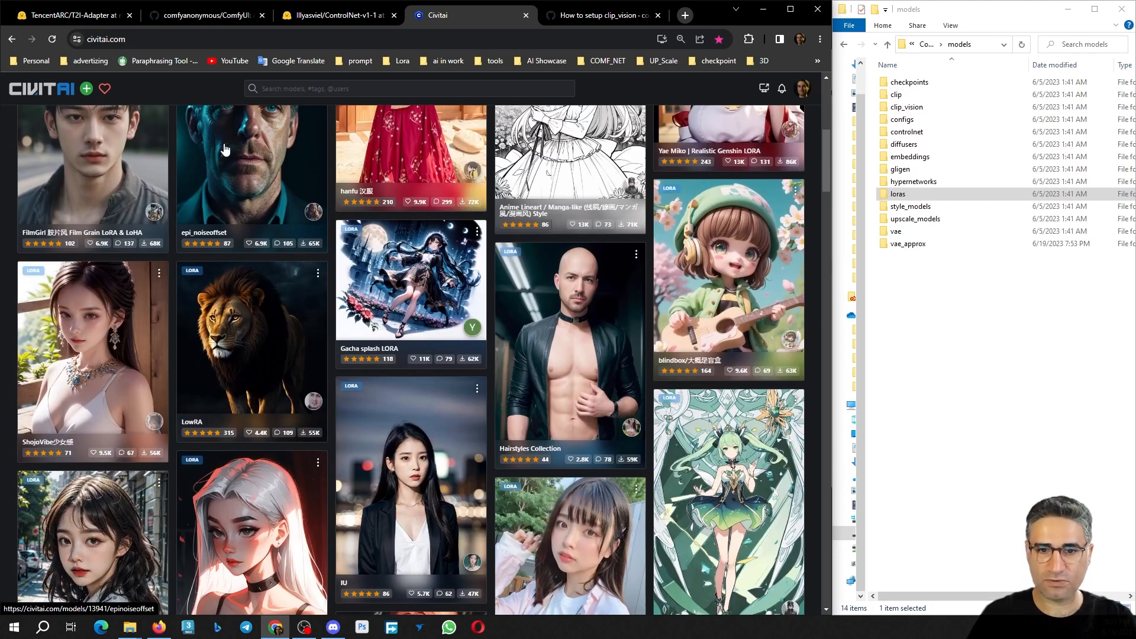
scroll(373, 284, down, 15)
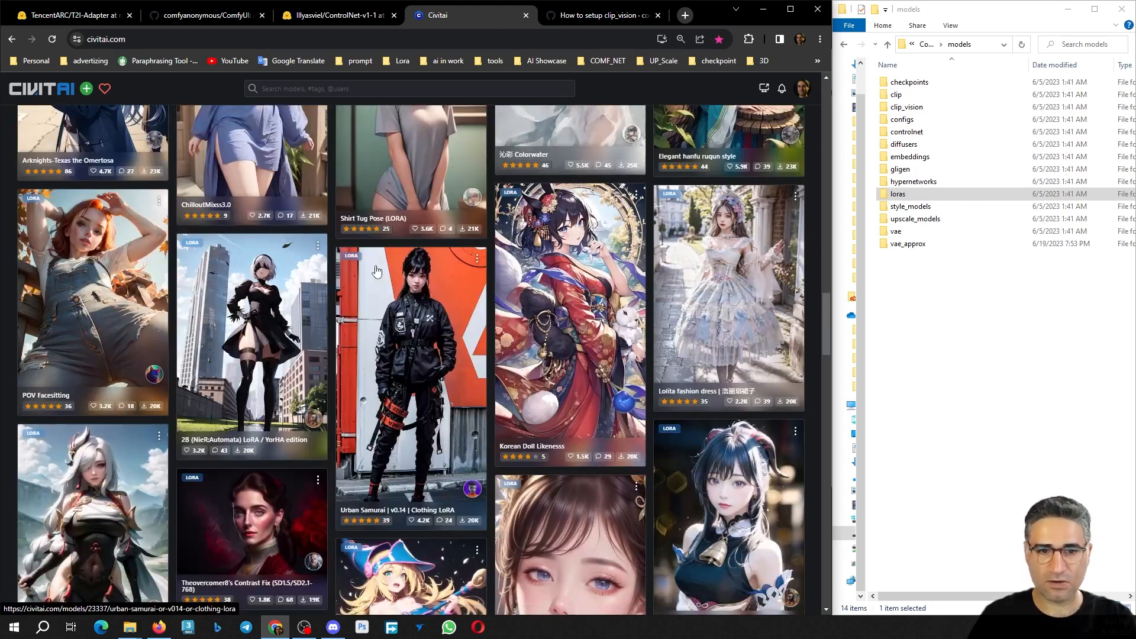
scroll(391, 296, up, 15)
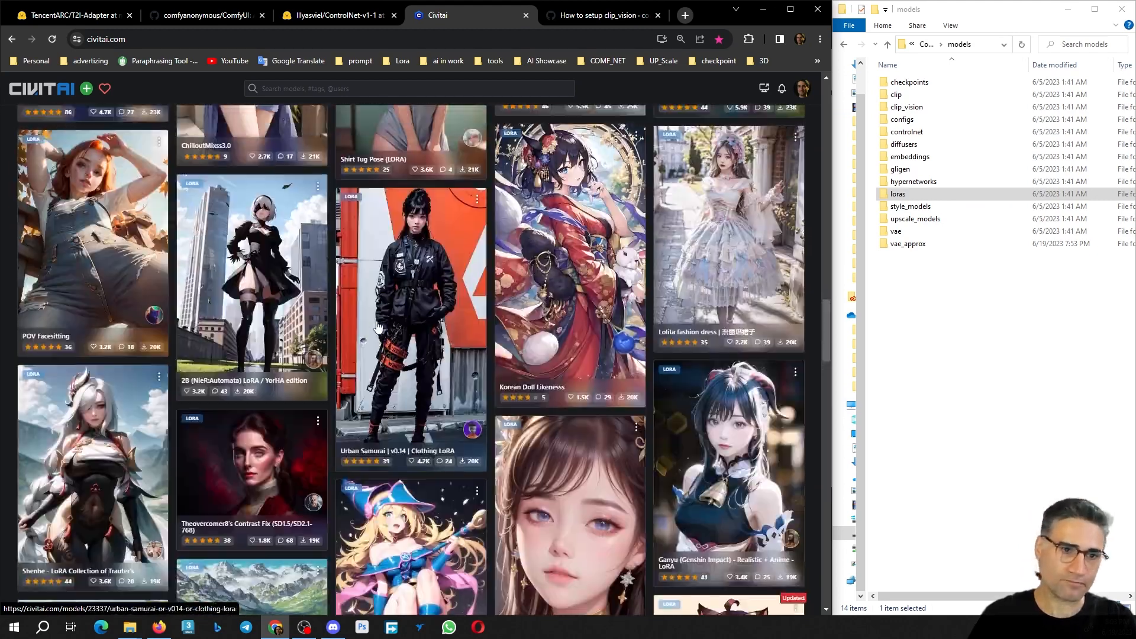
scroll(393, 329, up, 10)
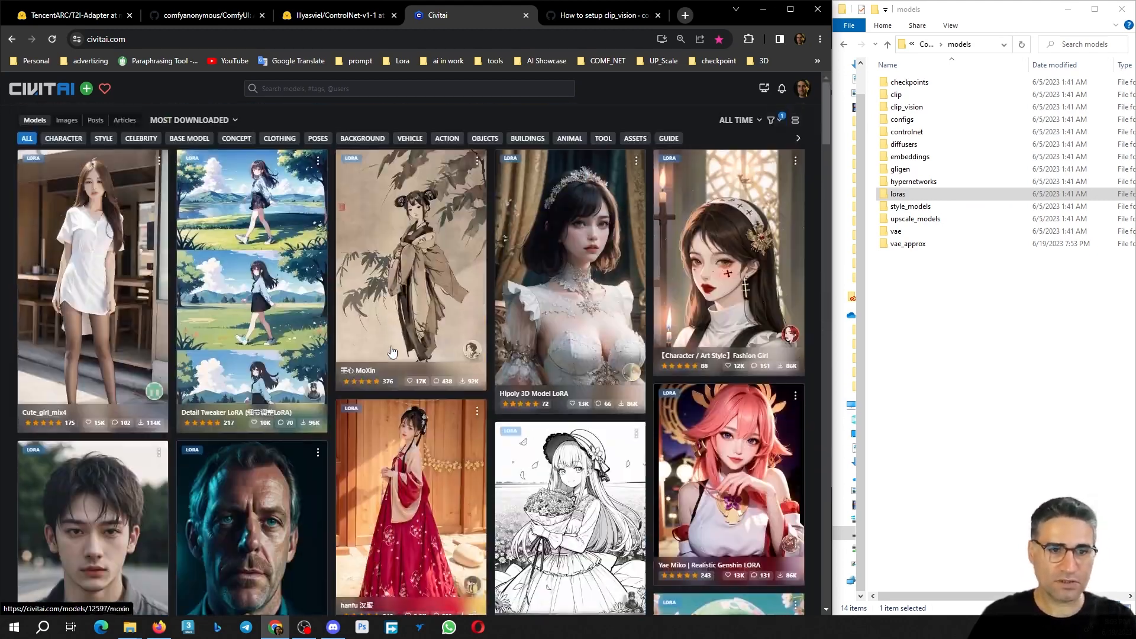
scroll(385, 337, down, 5)
scroll(378, 346, up, 3)
scroll(378, 346, up, 3)
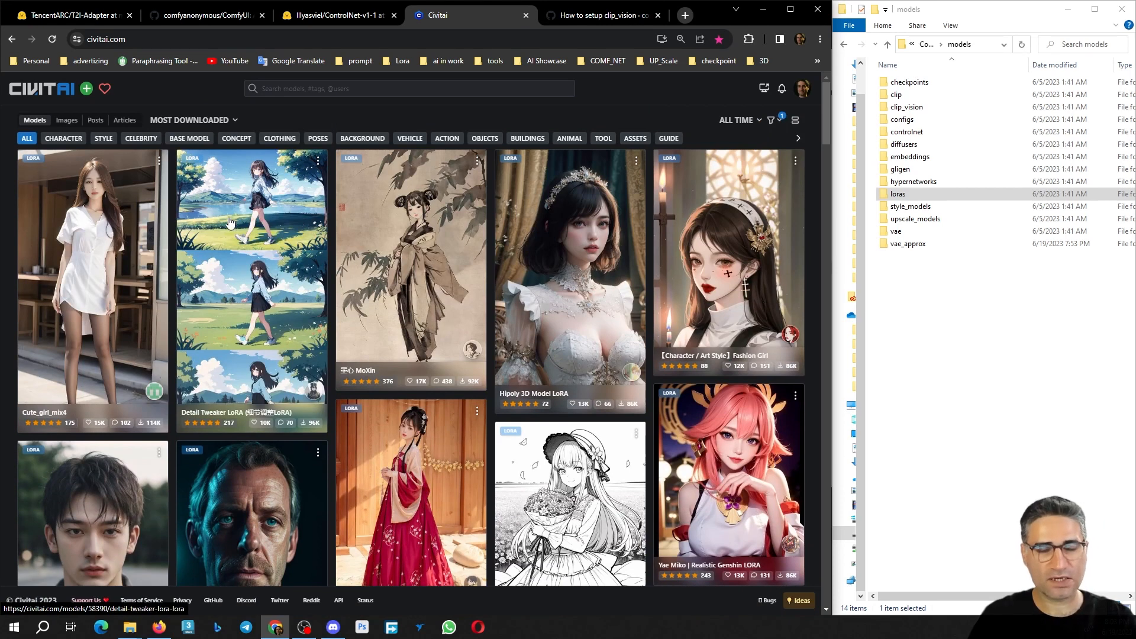
scroll(258, 241, down, 5)
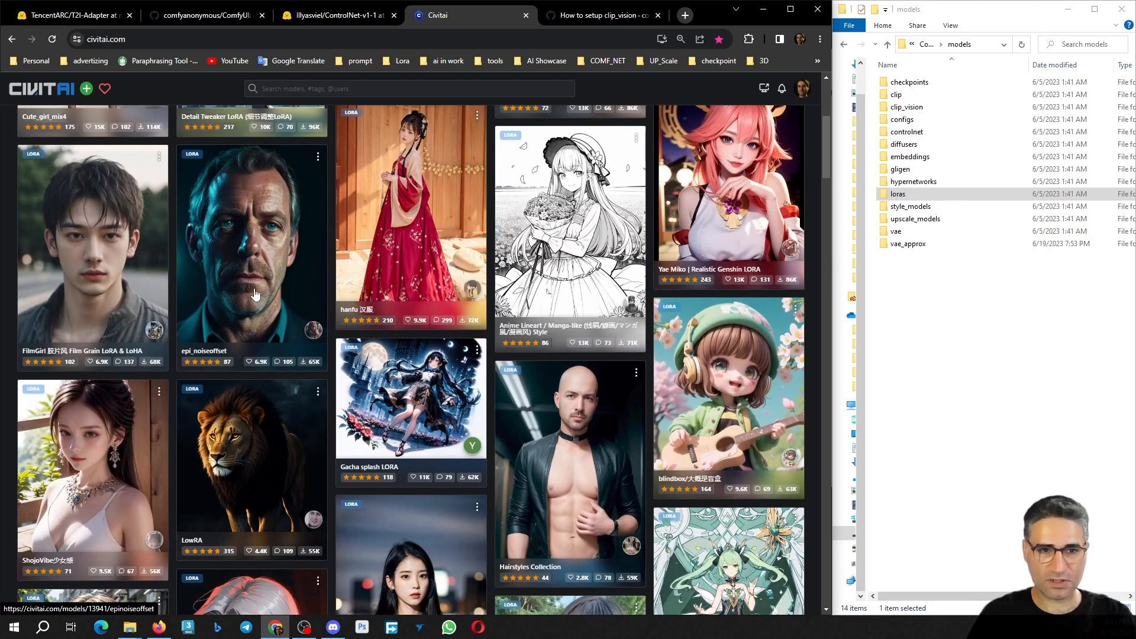
scroll(257, 299, up, 3)
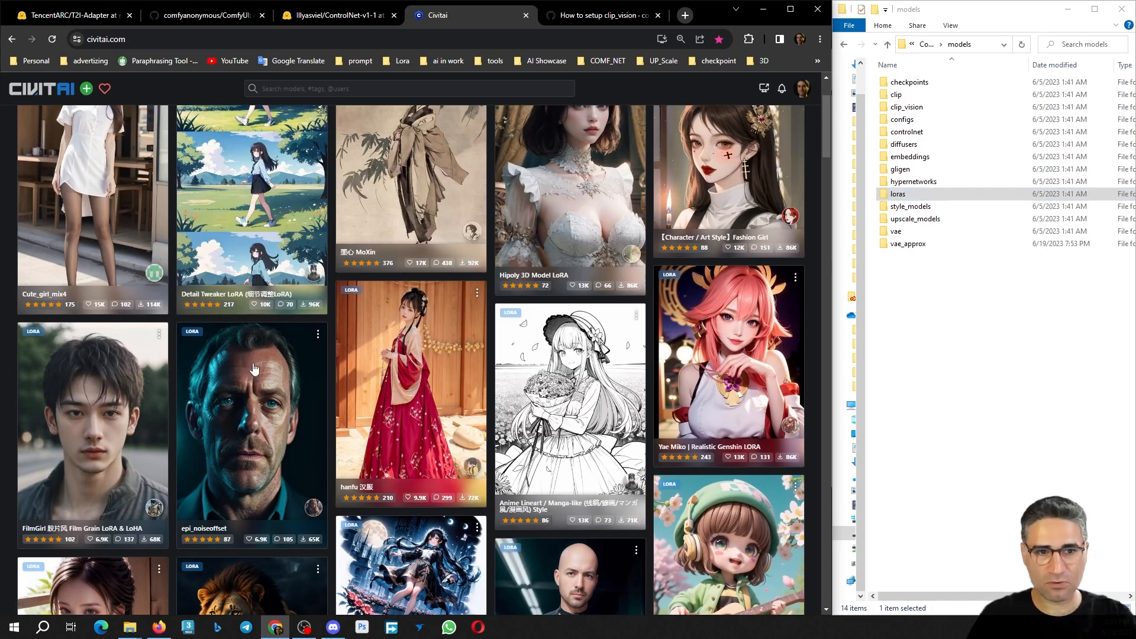
- Bring up the clip_vision discussion, check the upscale_models folder in models, and open the vae folder
click(608, 16)
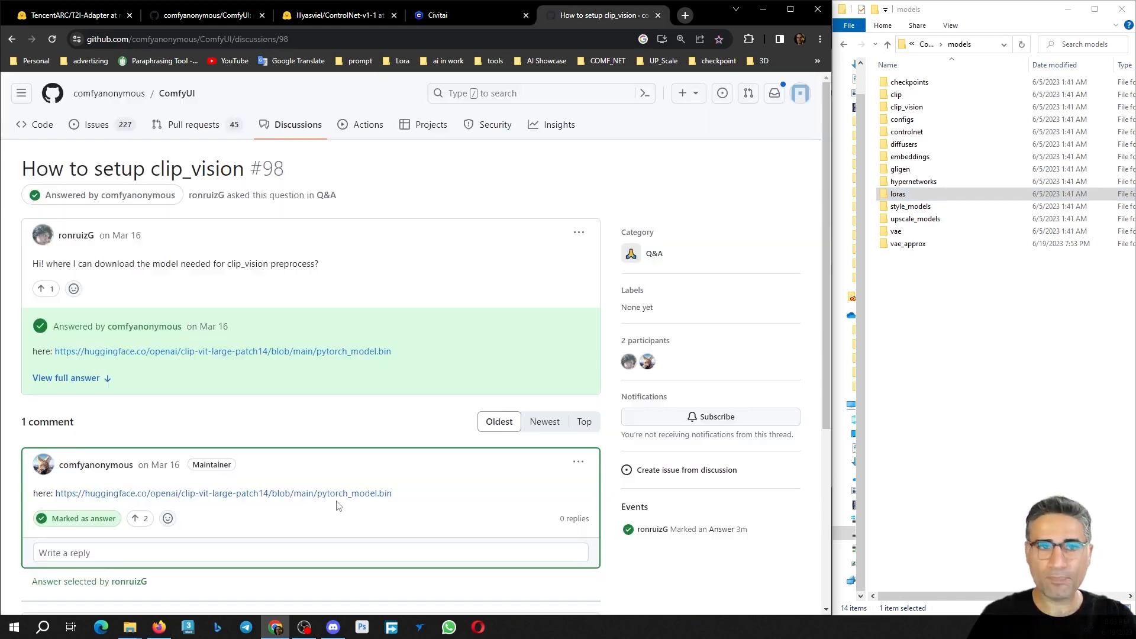
click(931, 211)
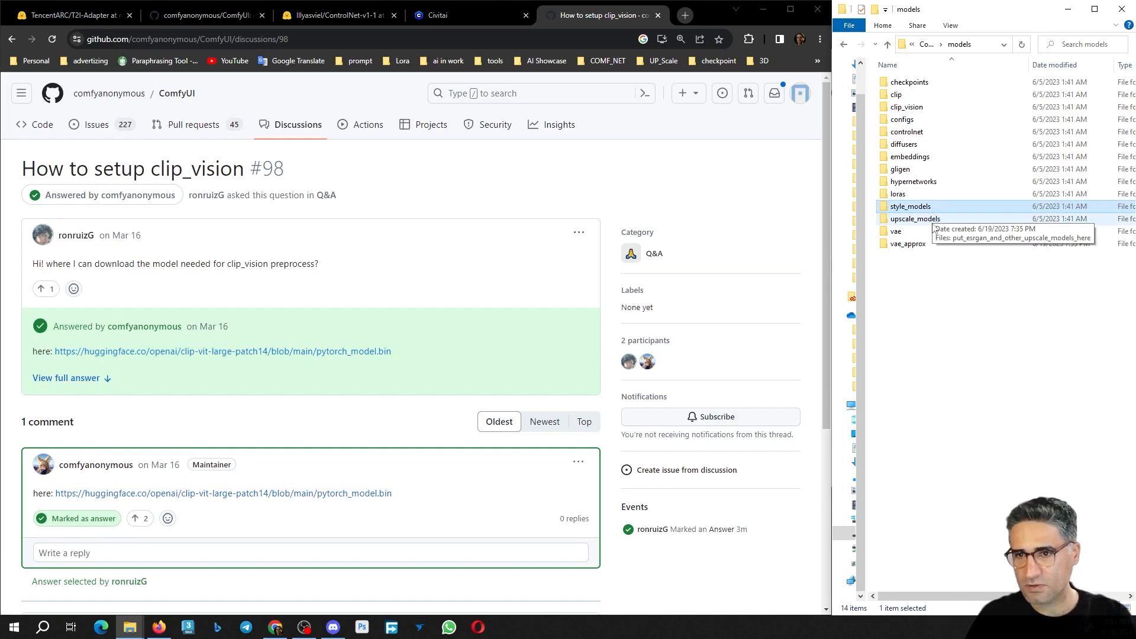
double_click(911, 219)
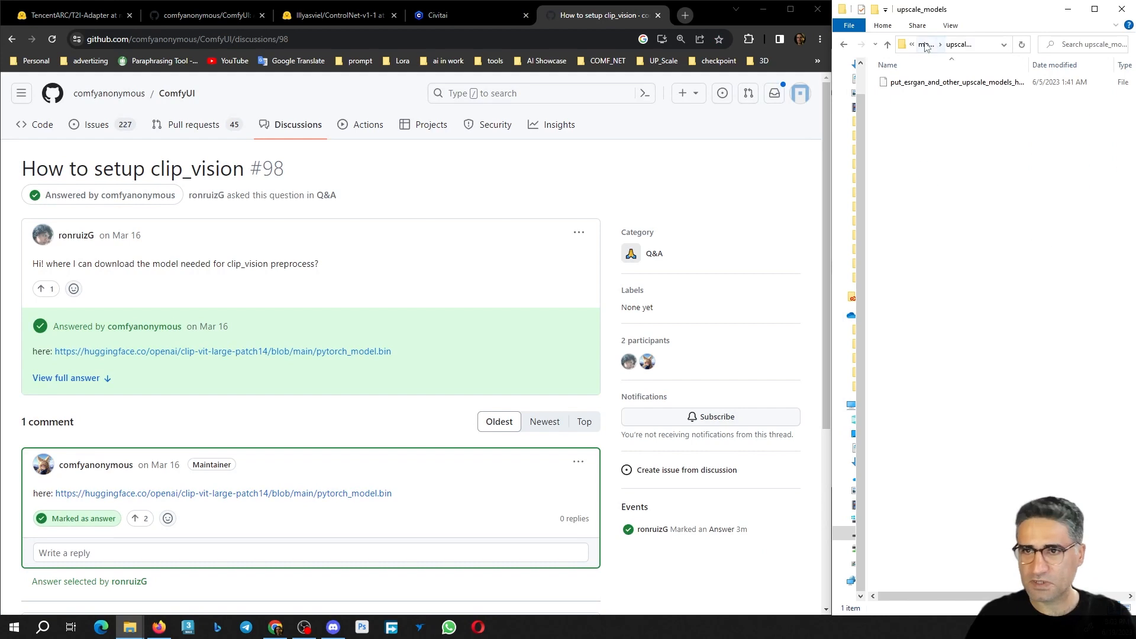
click(924, 46)
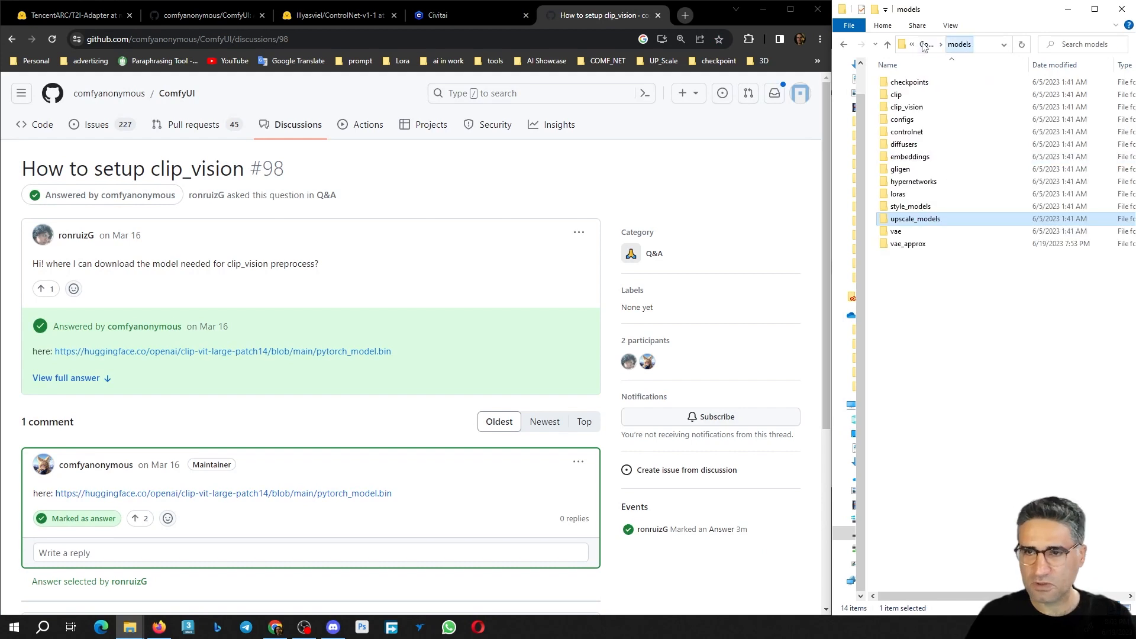
double_click(897, 231)
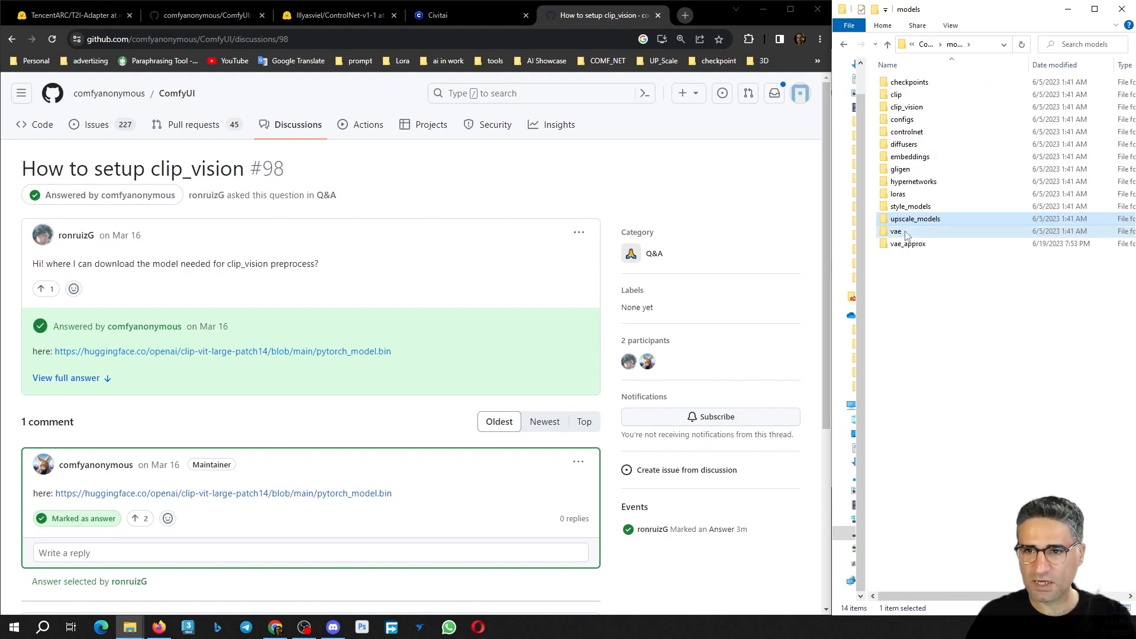
- Return to the Civitai model list and filter it to VAE only, removing the LoRA type
click(443, 17)
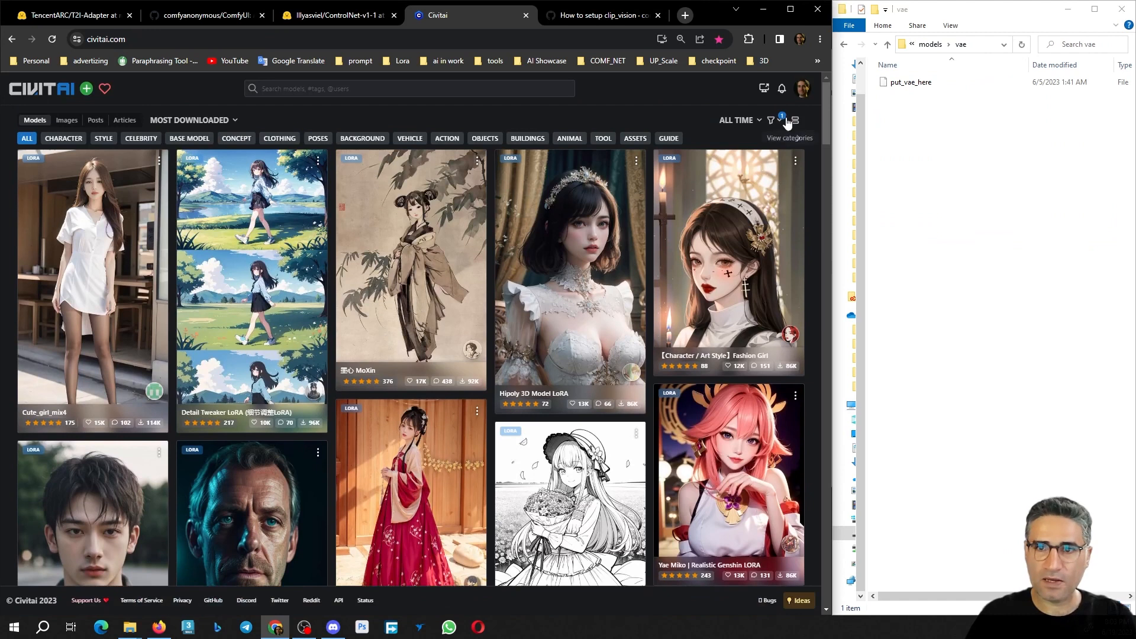
click(777, 121)
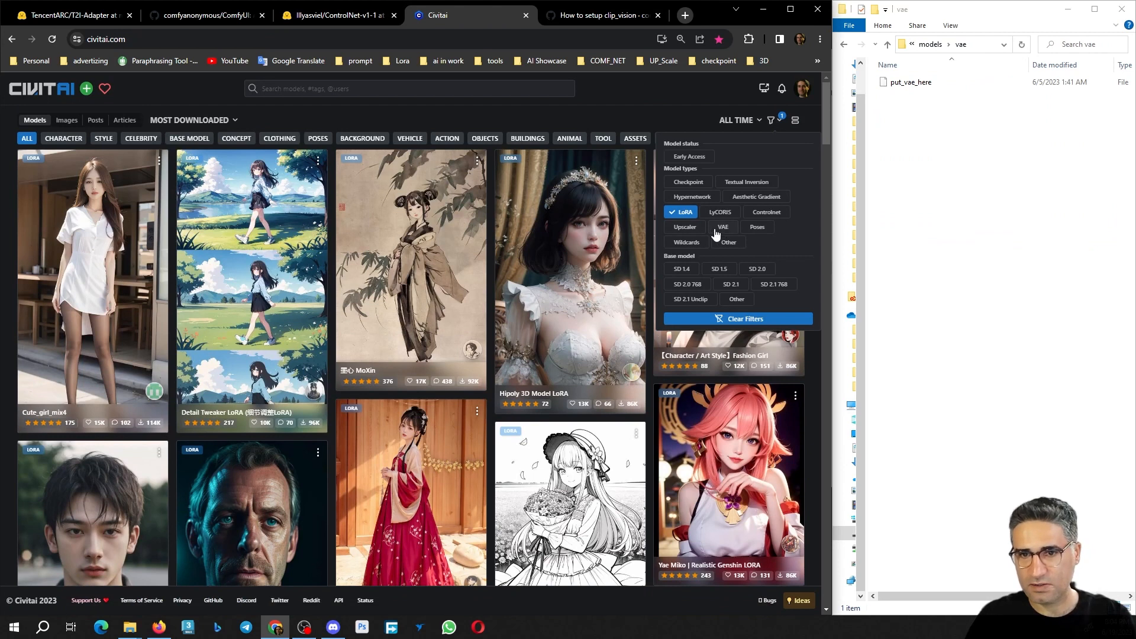
click(722, 229)
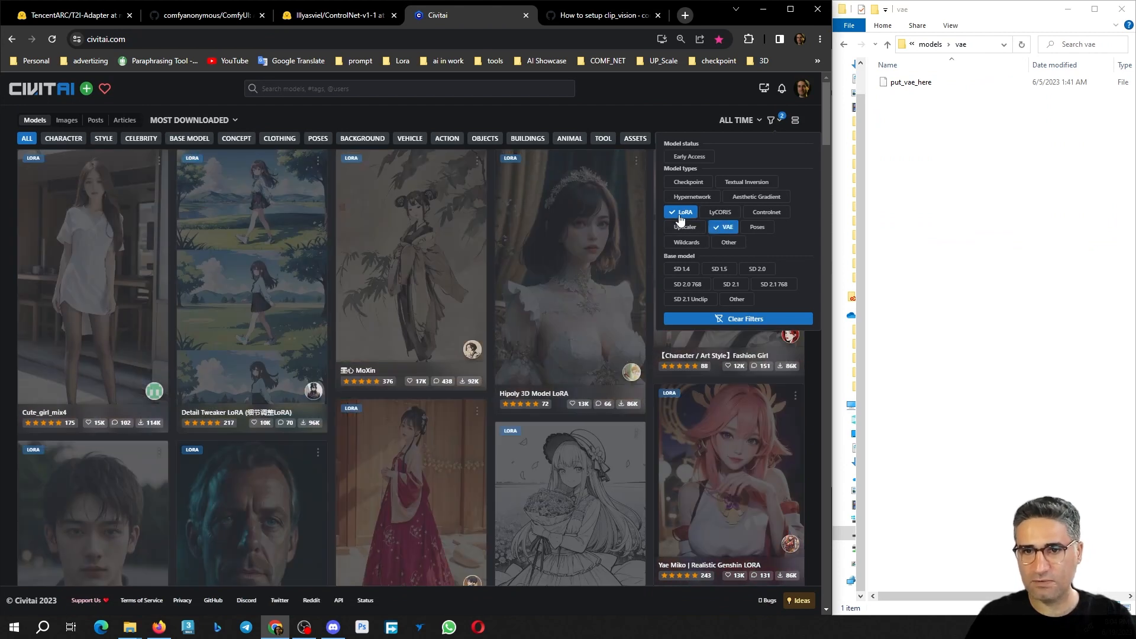
click(679, 213)
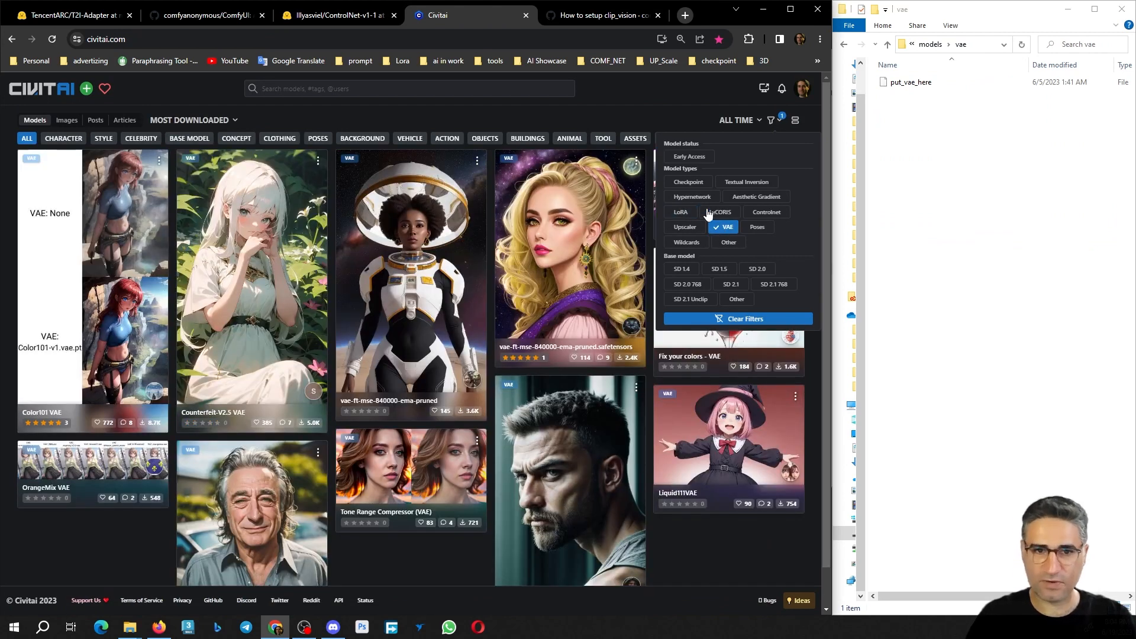
click(518, 117)
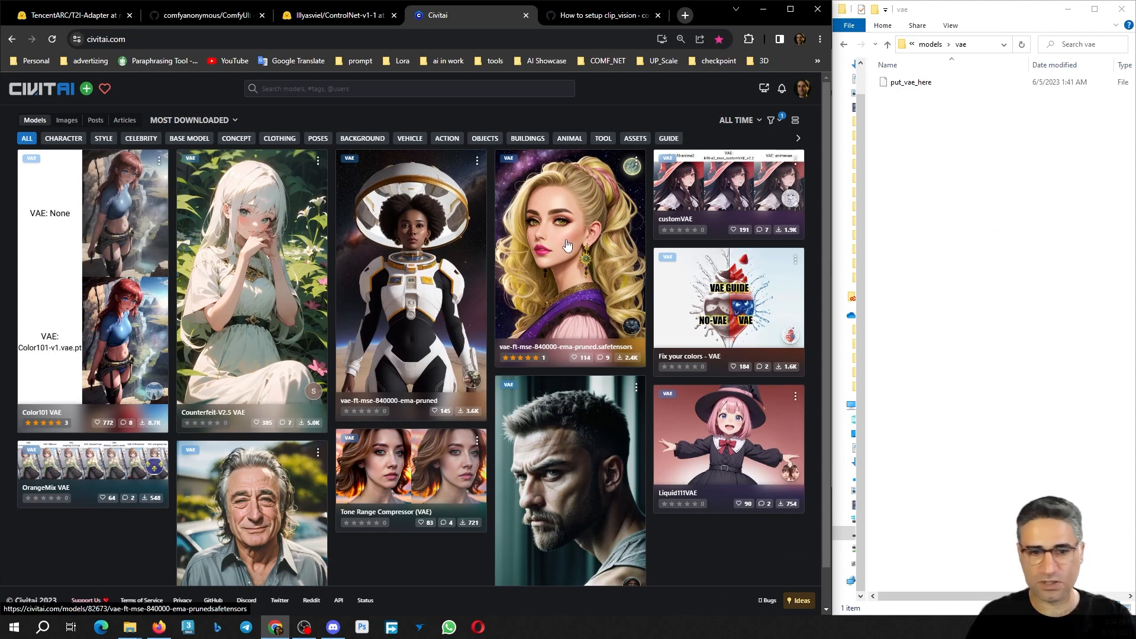
- Open the vae-ft-mse-840000-ema-pruned.safetensors and Tone Range Compressor (VAE) pages separately and read the compressor's description
scroll(567, 245, down, 1)
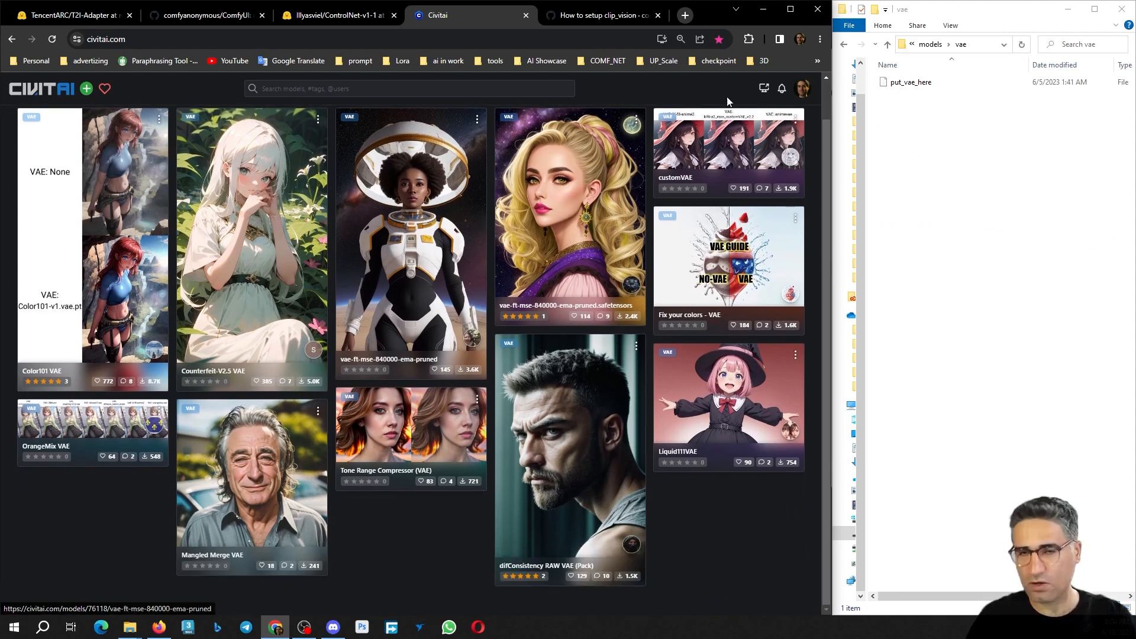
middle_click(563, 201)
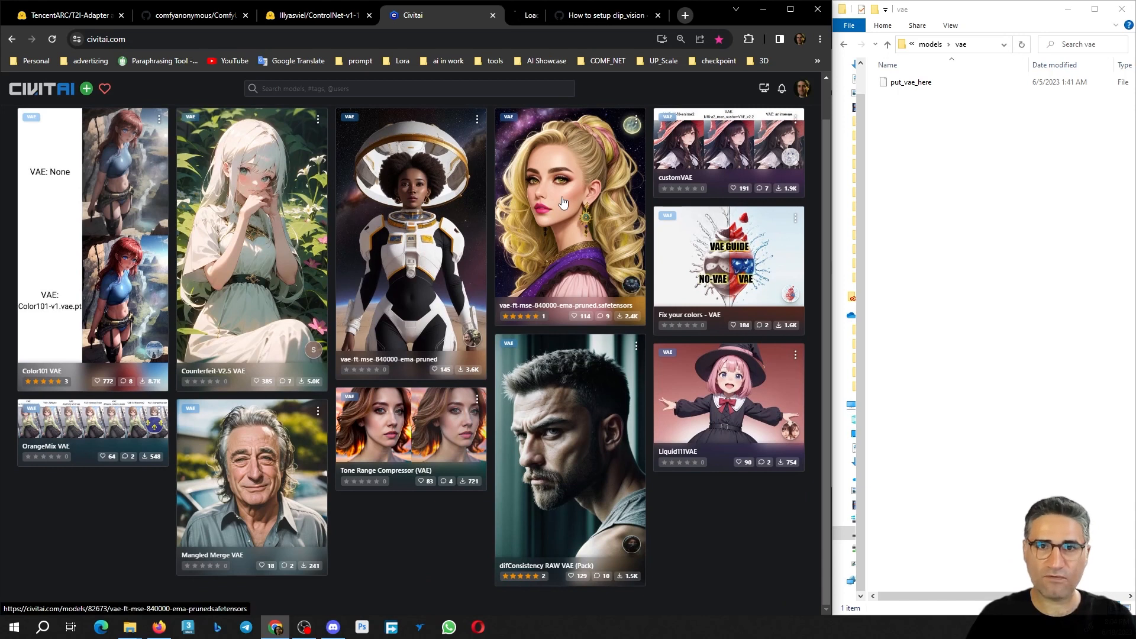
middle_click(414, 449)
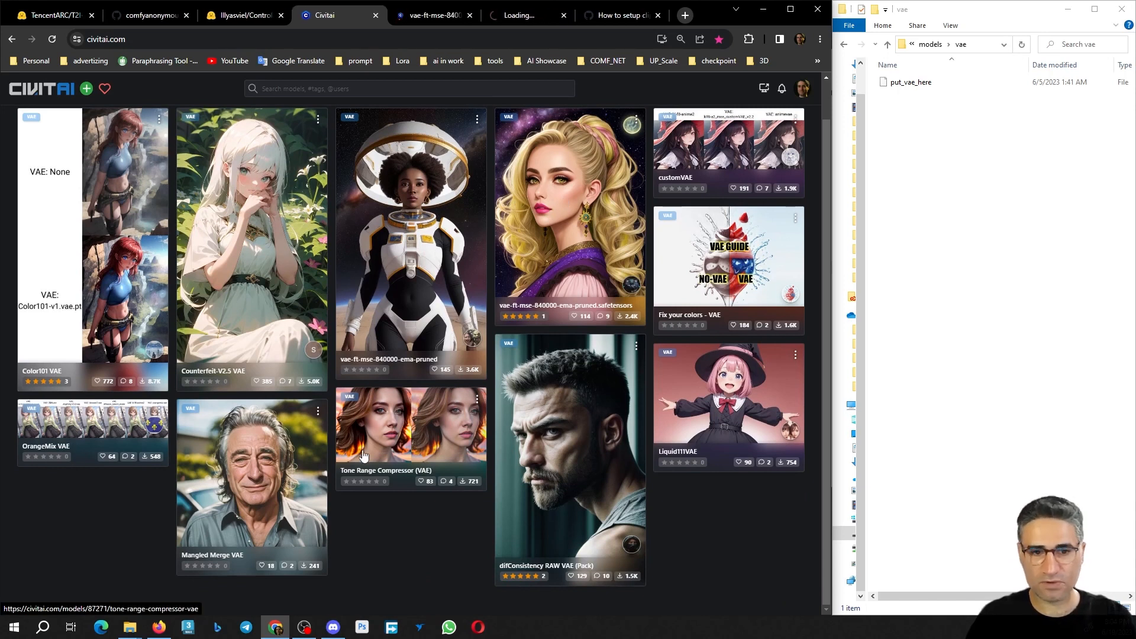
click(516, 16)
drag(107, 291, 354, 326)
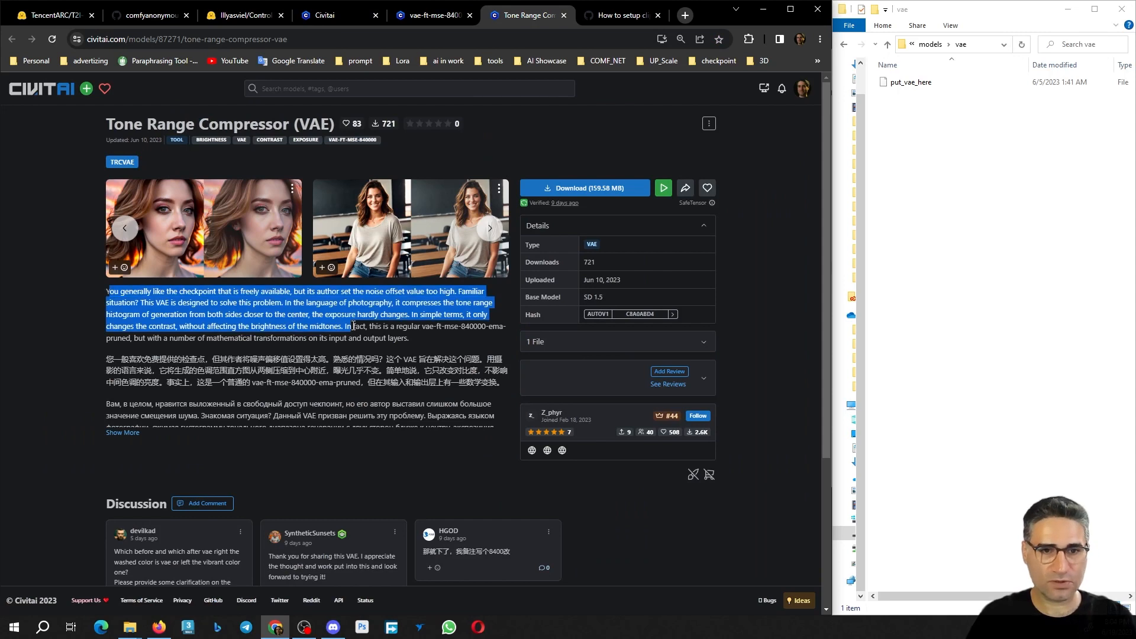
click(267, 332)
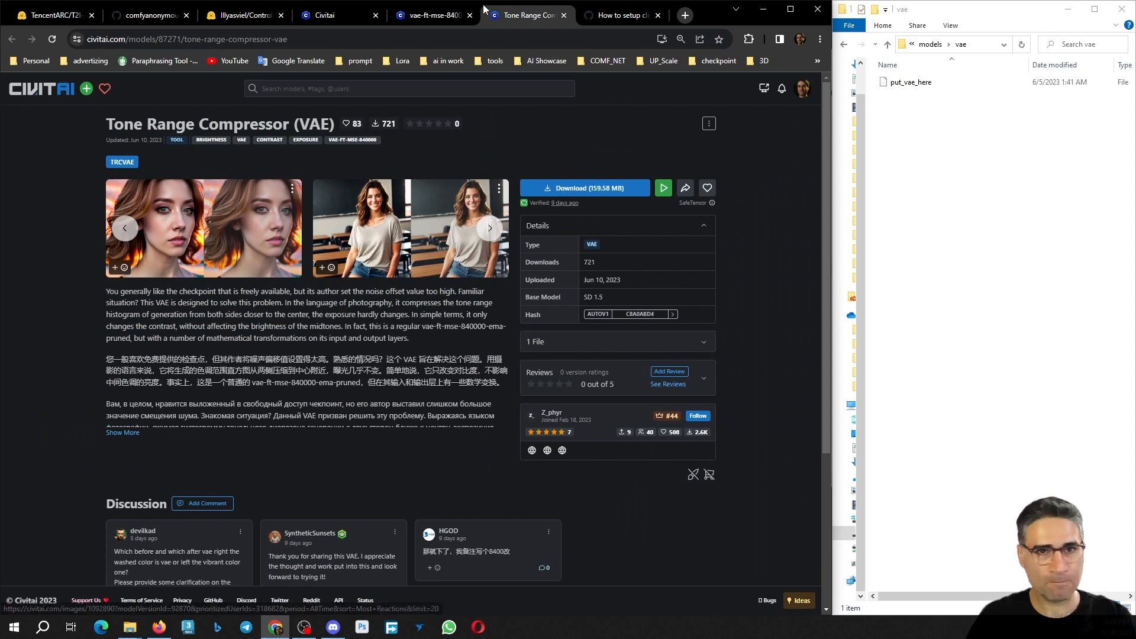
click(429, 15)
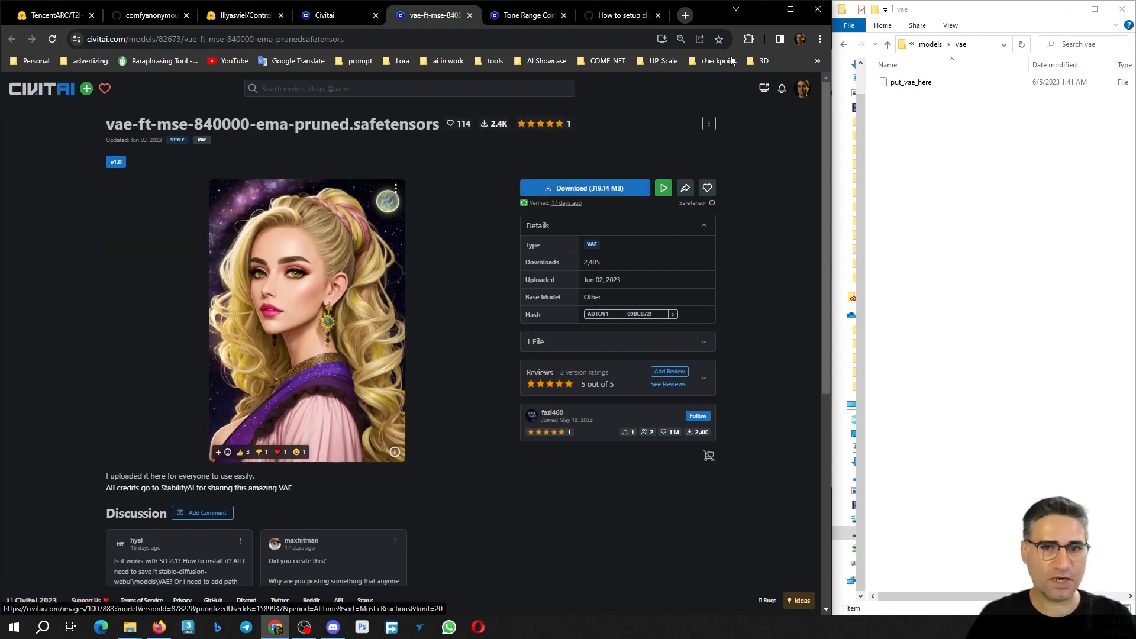
- Bring up the loras folder window and switch it to the VAE folder in all-models
click(129, 627)
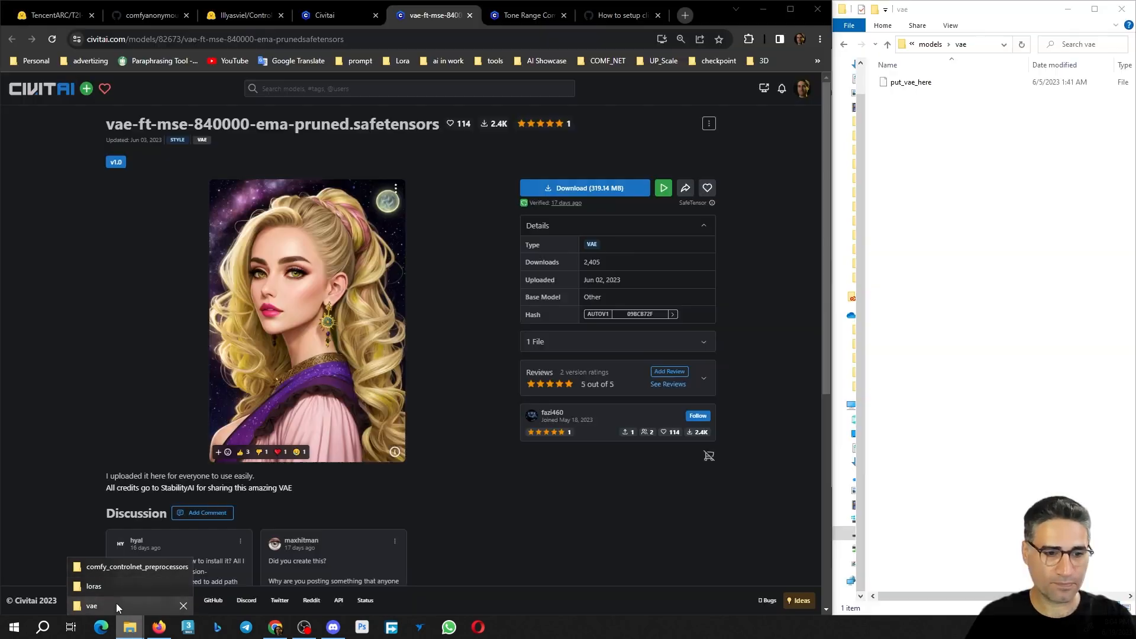
click(116, 605)
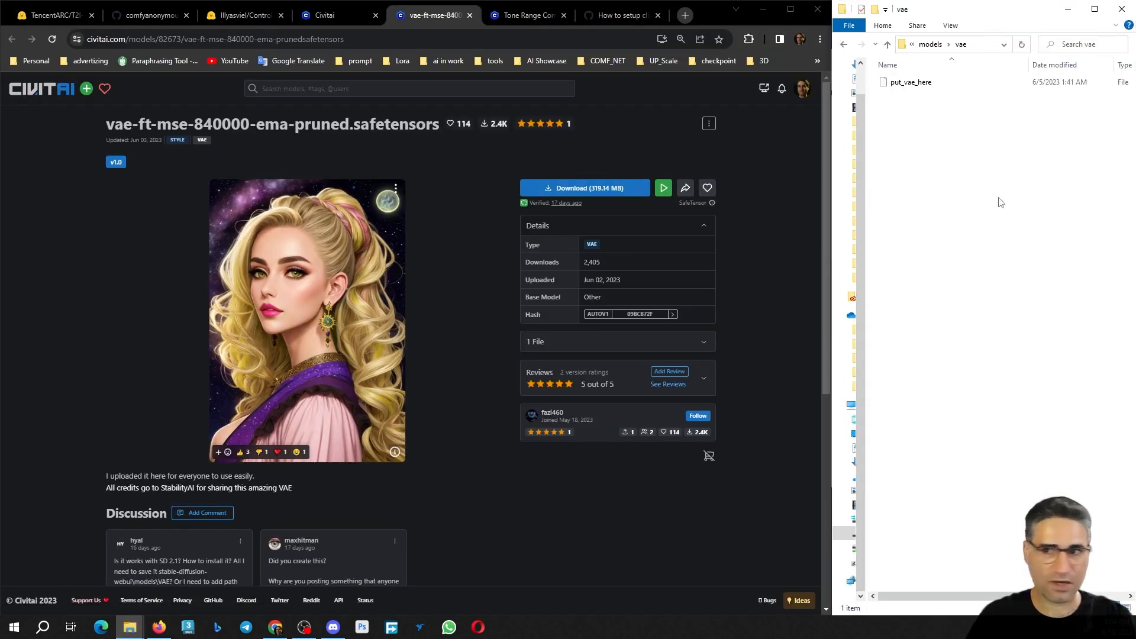
click(130, 628)
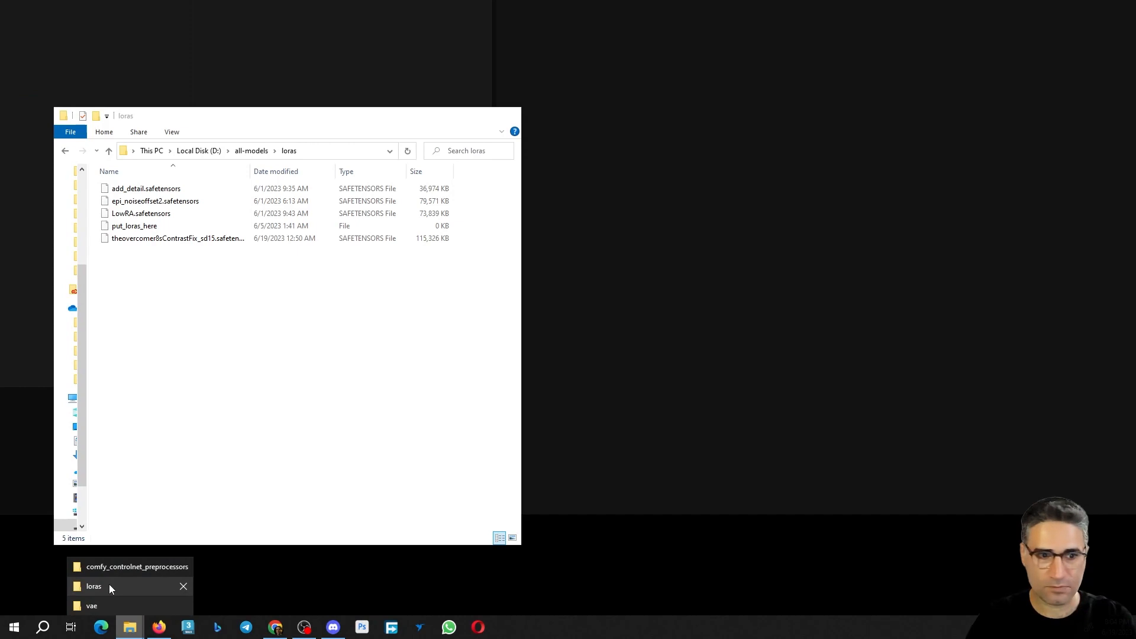
click(109, 585)
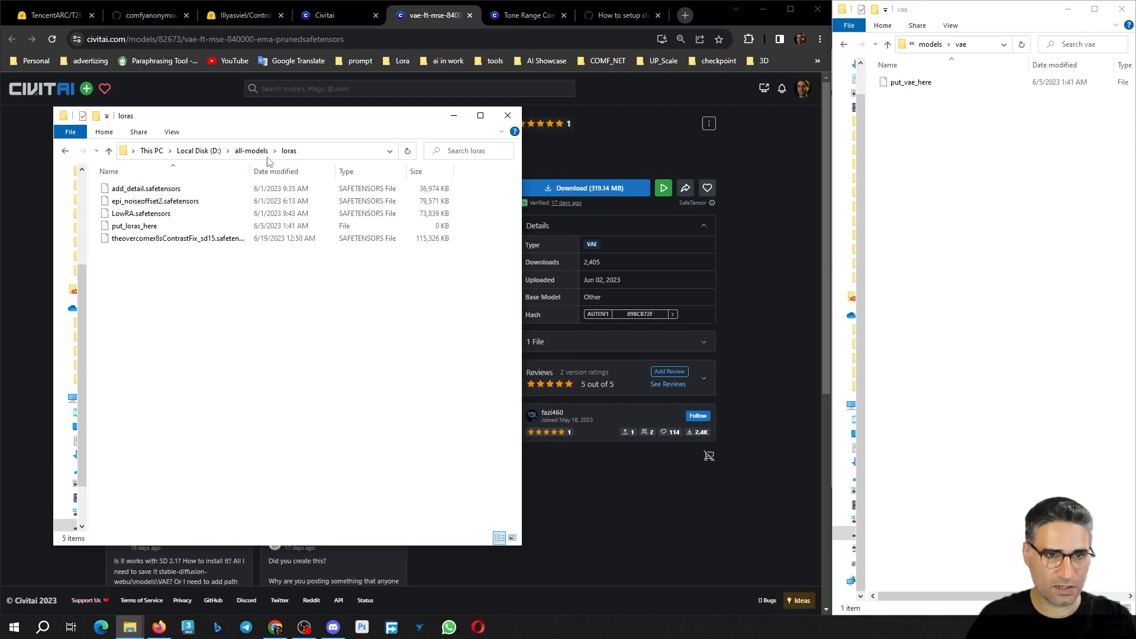
click(251, 150)
double_click(114, 352)
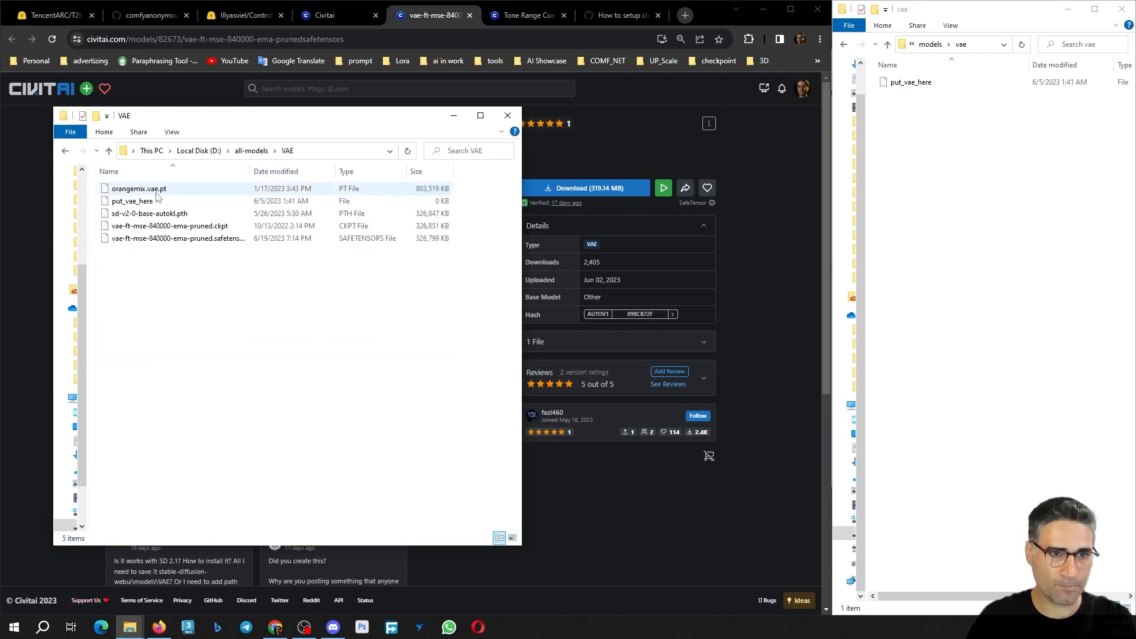
- Go through the VAE files in all-models: vae-ft-mse-840000-ema-pruned in both formats, orangemix.vae.pt and sd-v2-0-base-autokl.pth
click(157, 241)
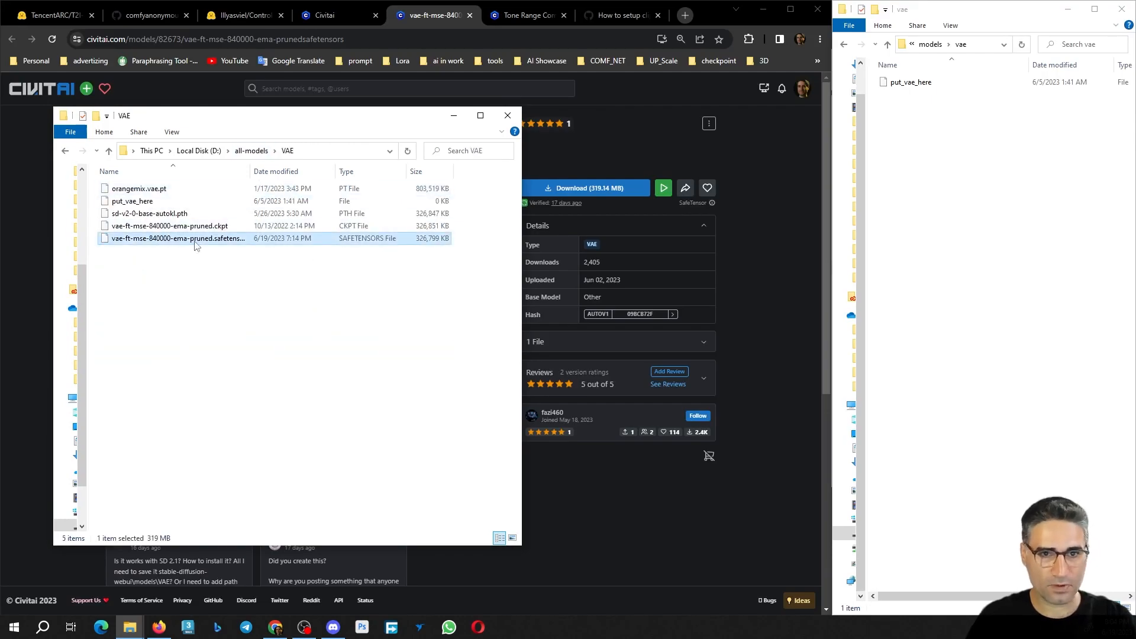
click(119, 192)
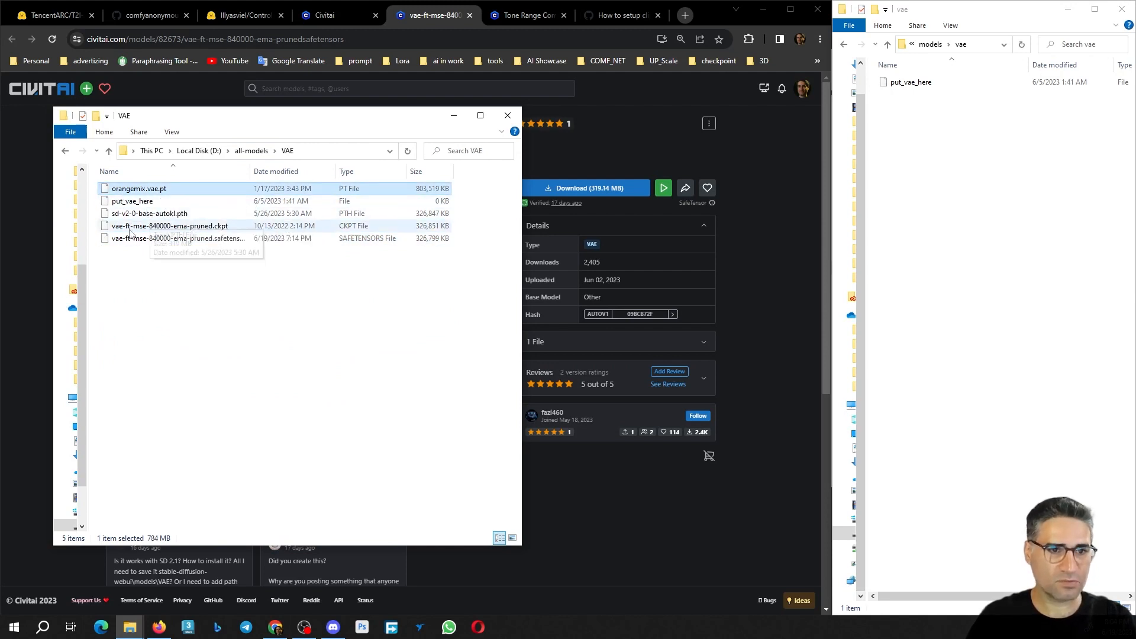
click(142, 229)
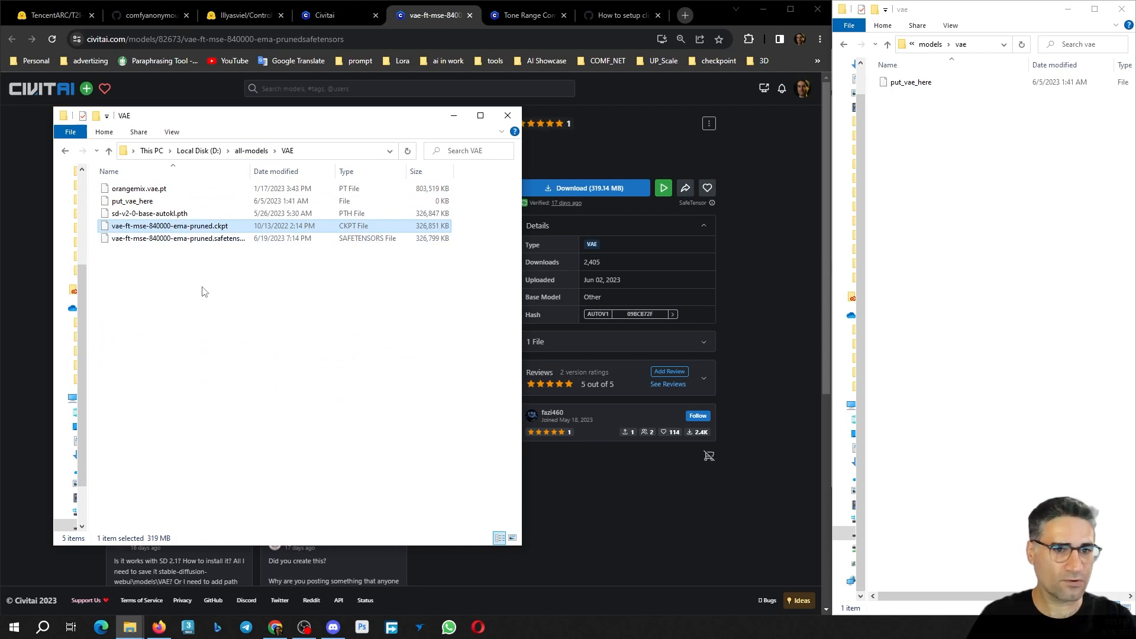
click(136, 215)
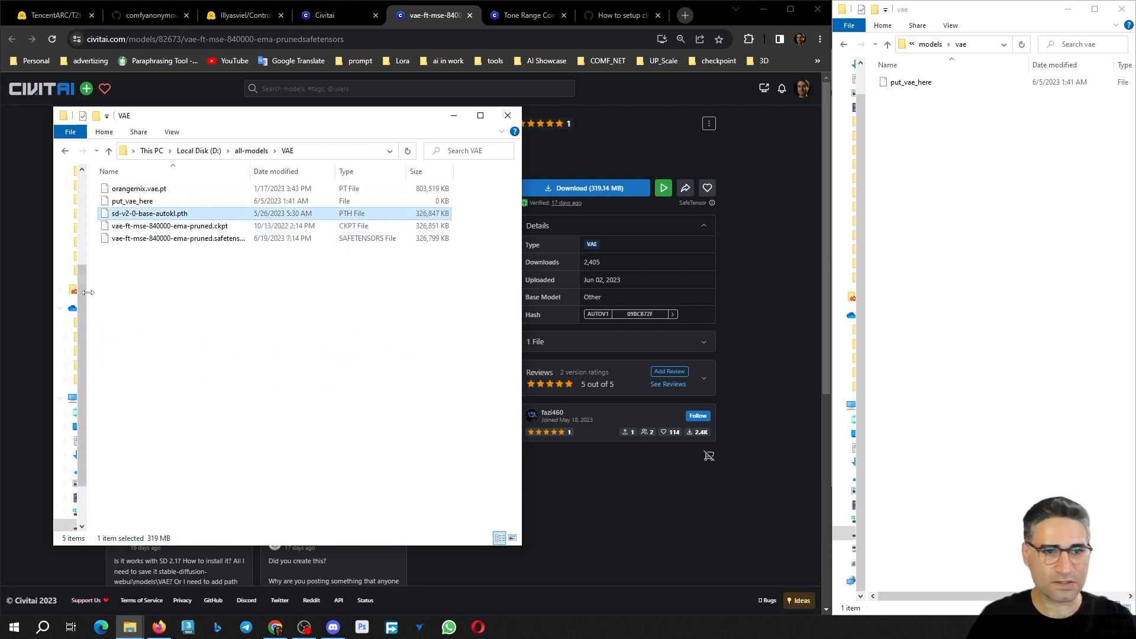
click(277, 313)
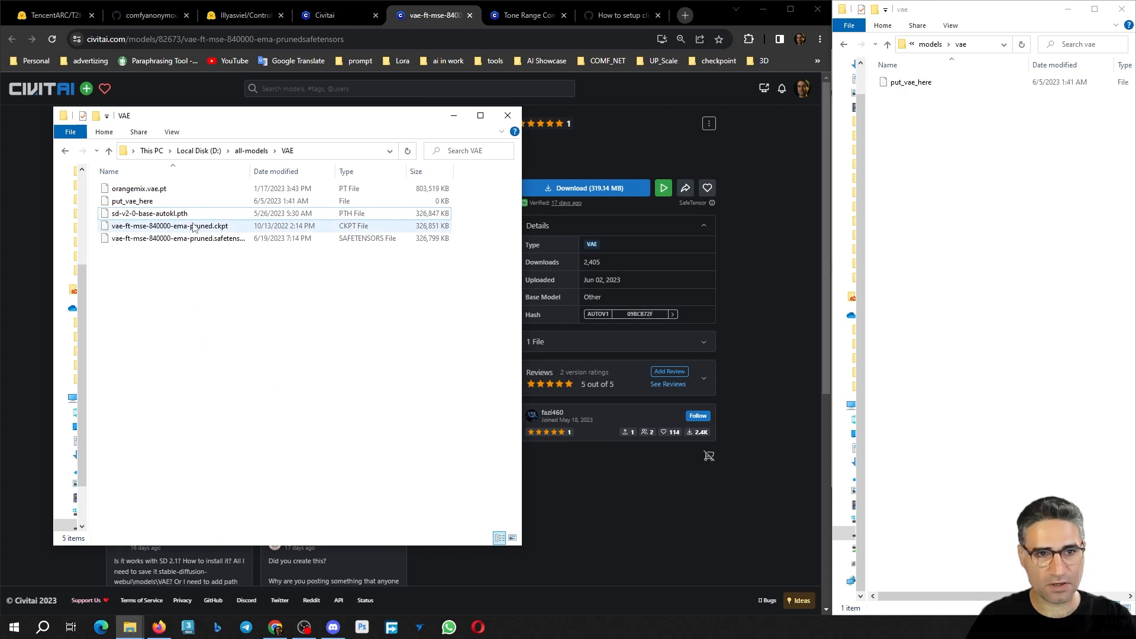
- Compare the vae_approx folder in ComfyUI's models with the vae_approx folder in all-models
click(931, 44)
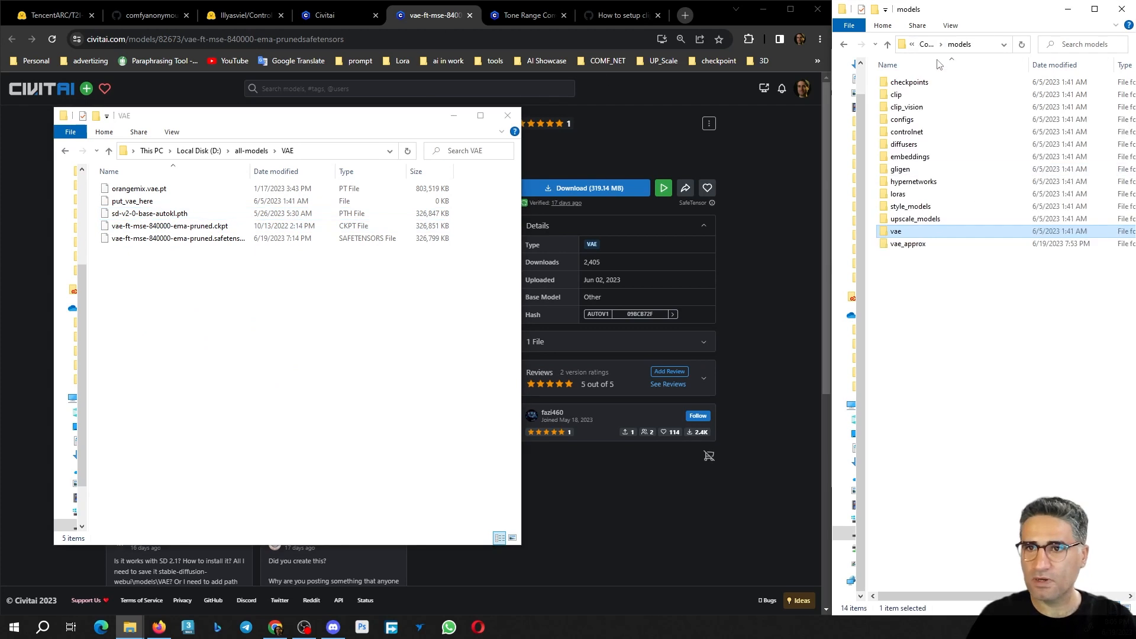
double_click(906, 245)
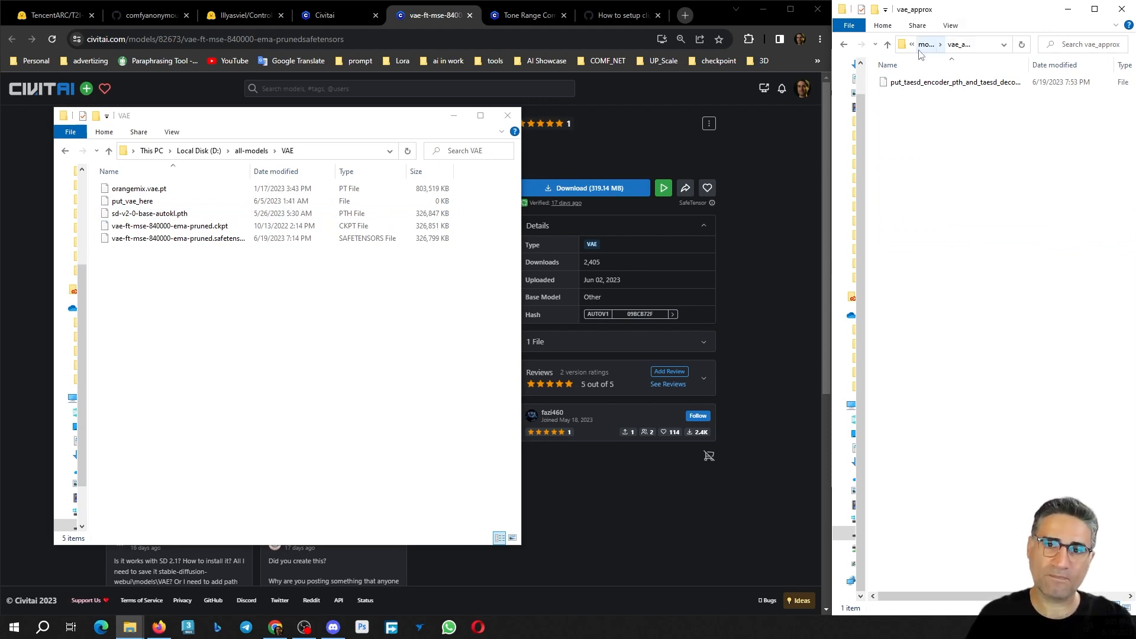
click(252, 150)
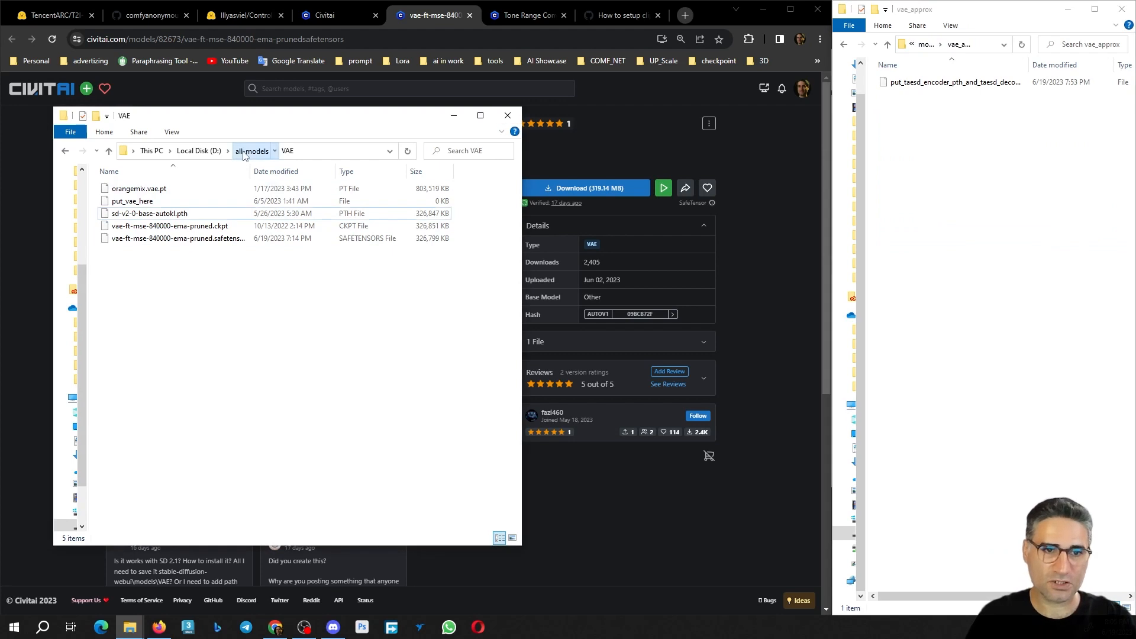
double_click(121, 362)
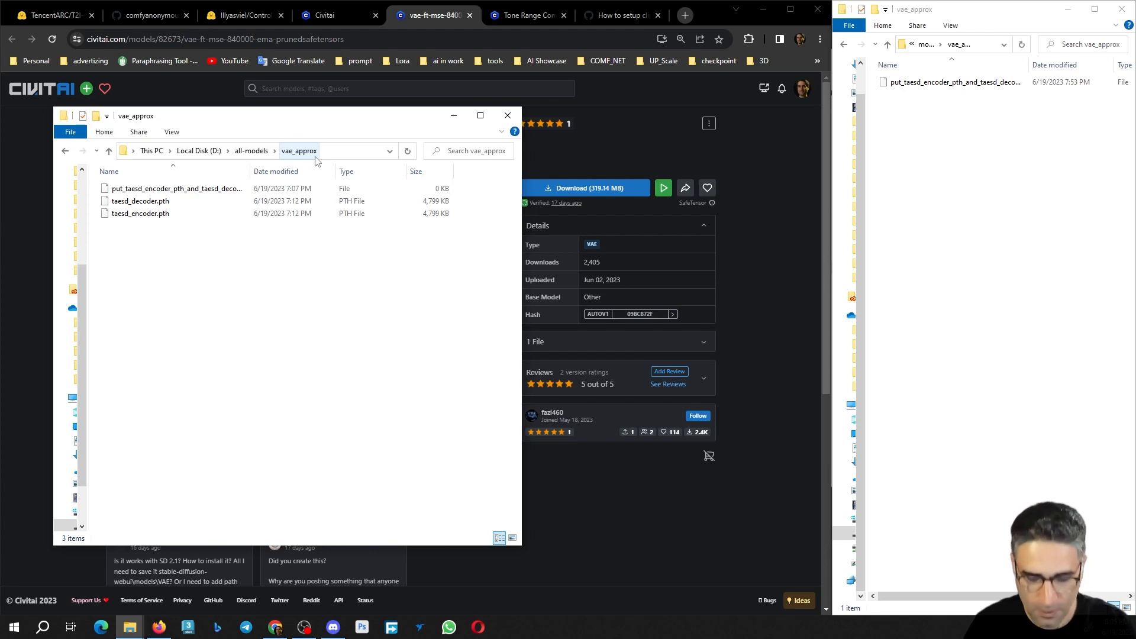
- Go back to drive D: and open the ComfyUI folder within ComfyUI_Clean and ComfyUI_windows_portable
click(251, 151)
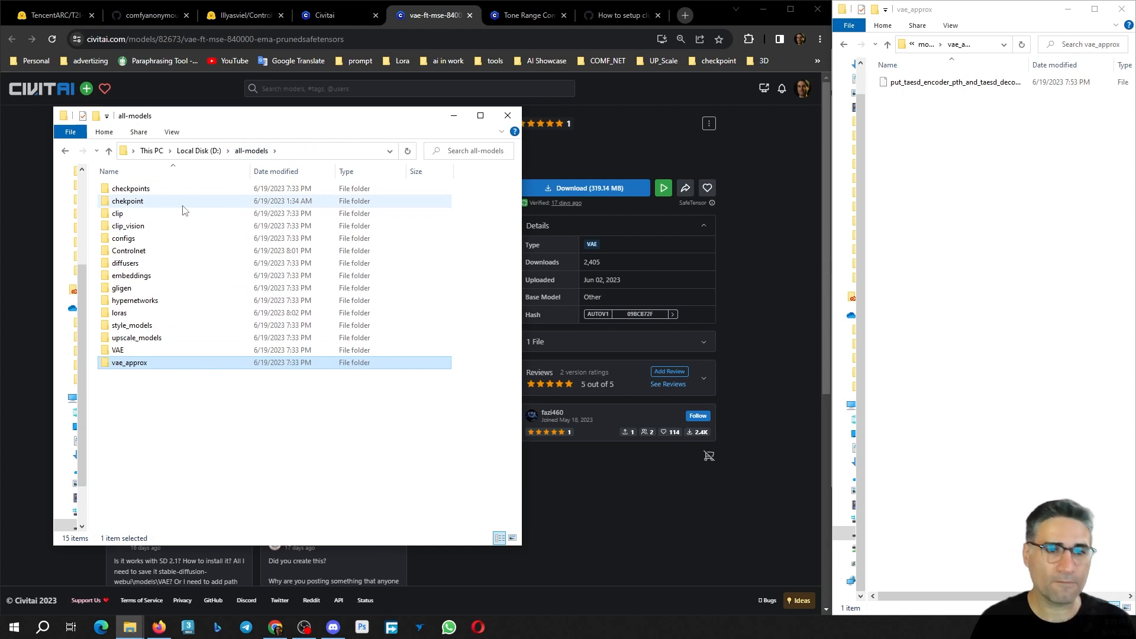
click(212, 150)
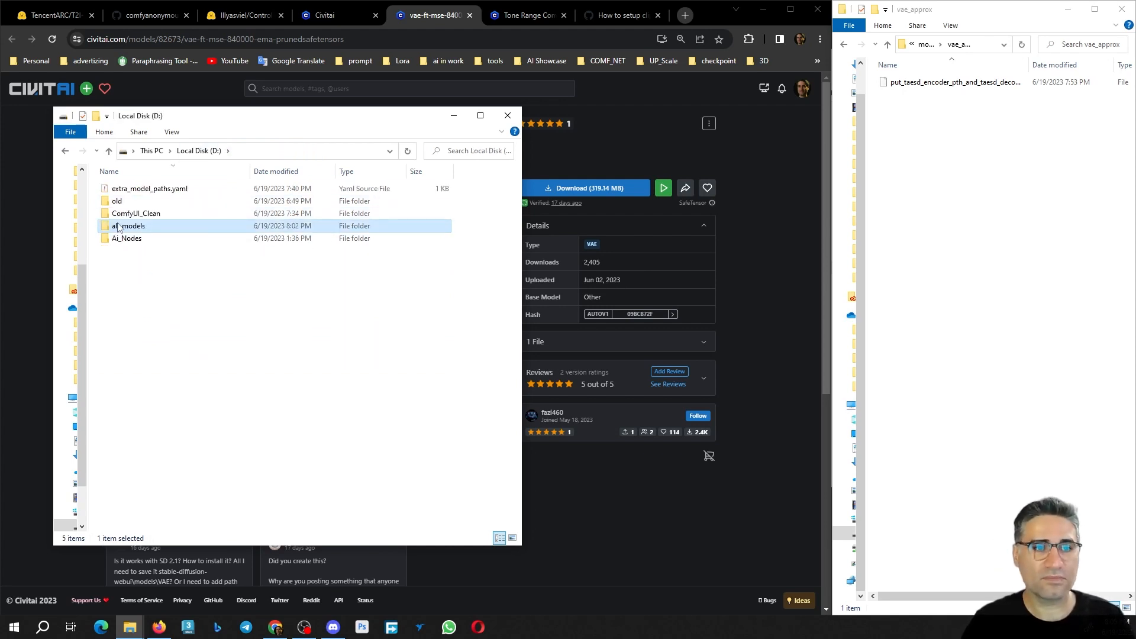
click(256, 151)
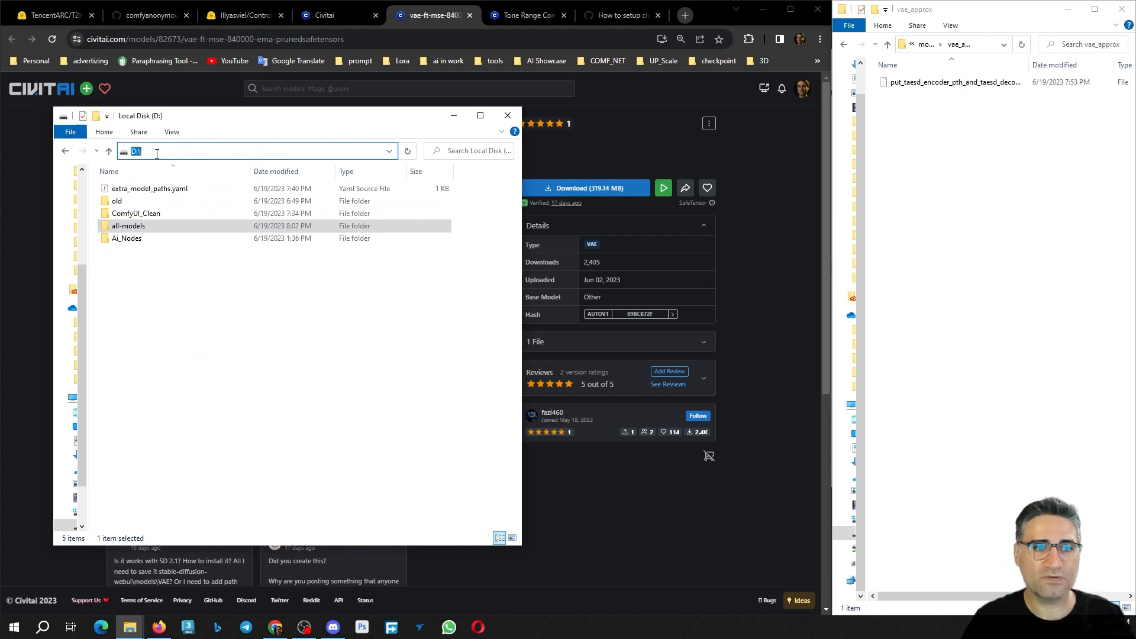
click(158, 270)
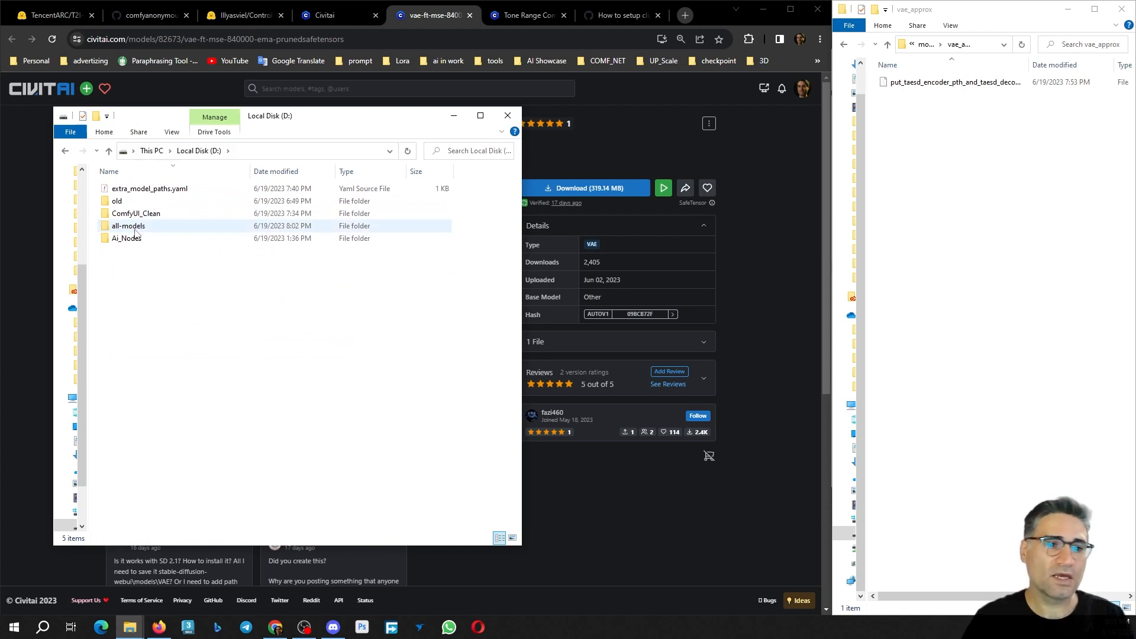
double_click(140, 213)
click(145, 190)
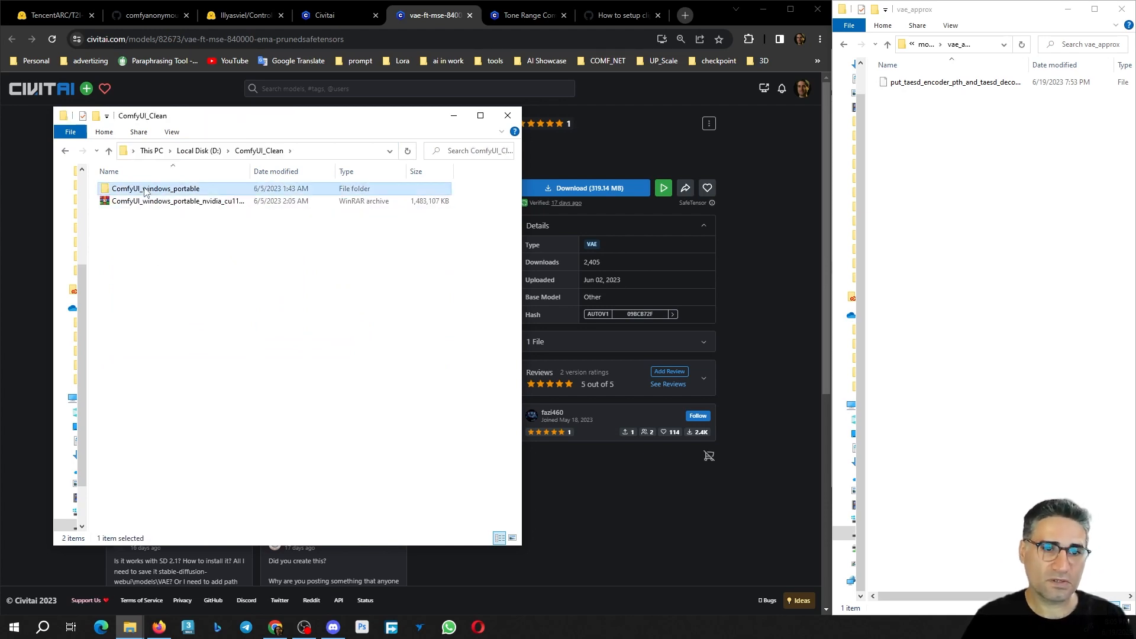
double_click(145, 190)
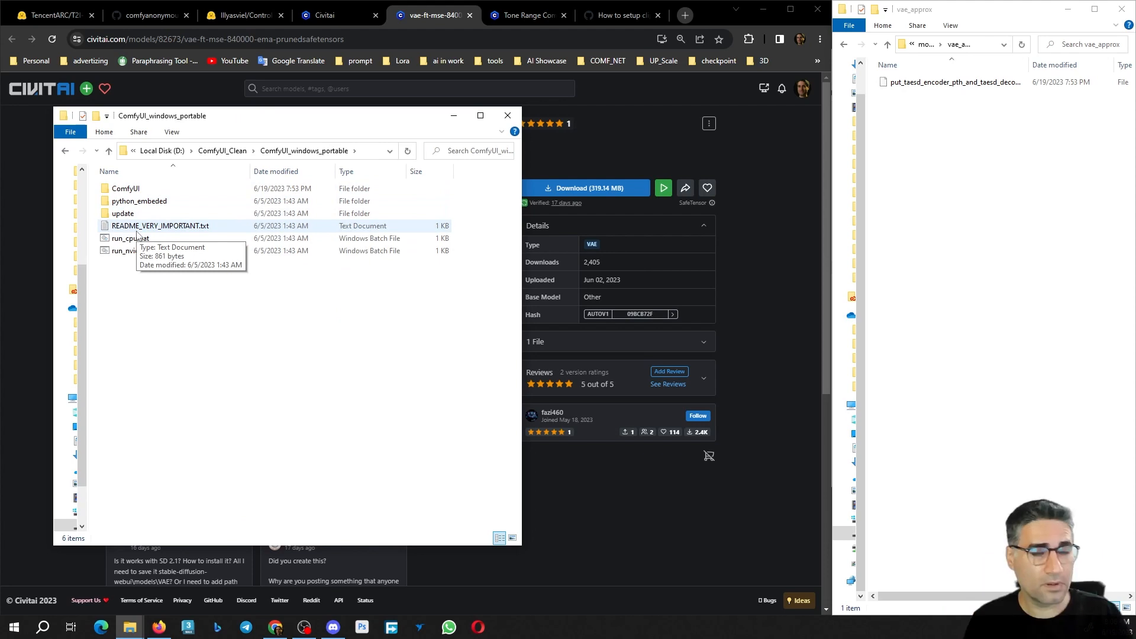
double_click(142, 188)
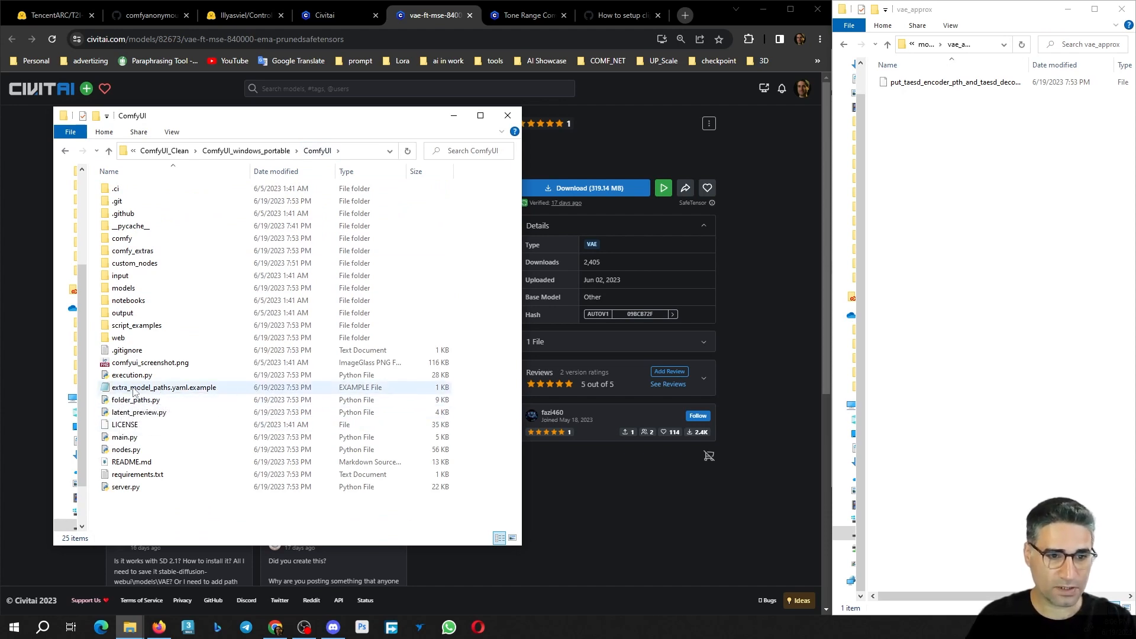
- Open extra_model_paths.yaml.example from the ComfyUI folder in Notepad and select the placeholder path after base_path
click(178, 391)
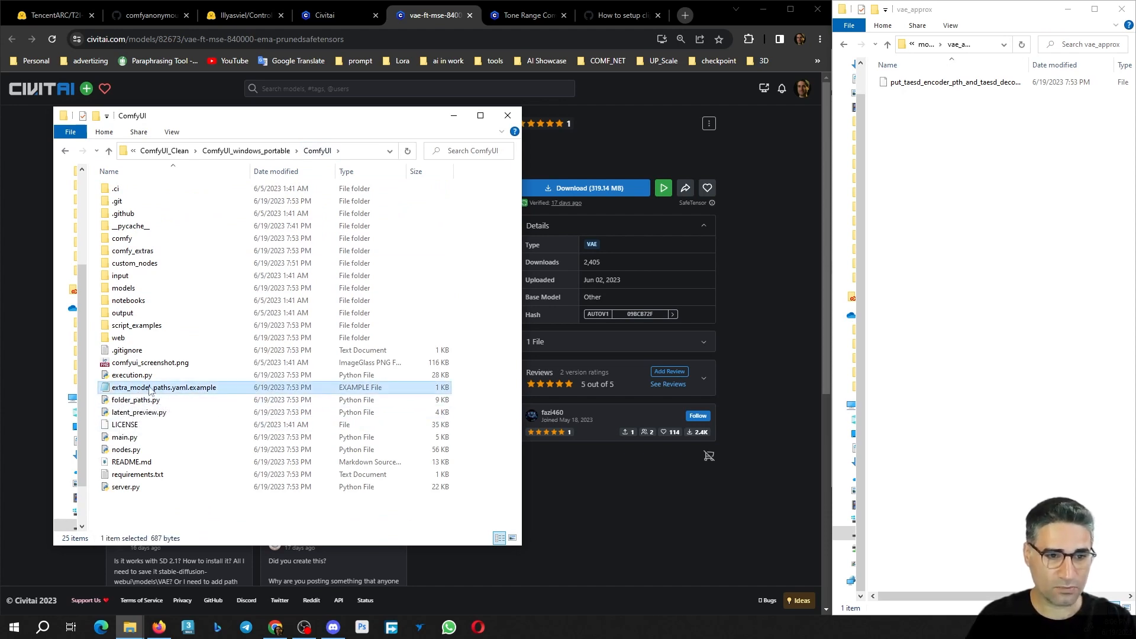
double_click(209, 393)
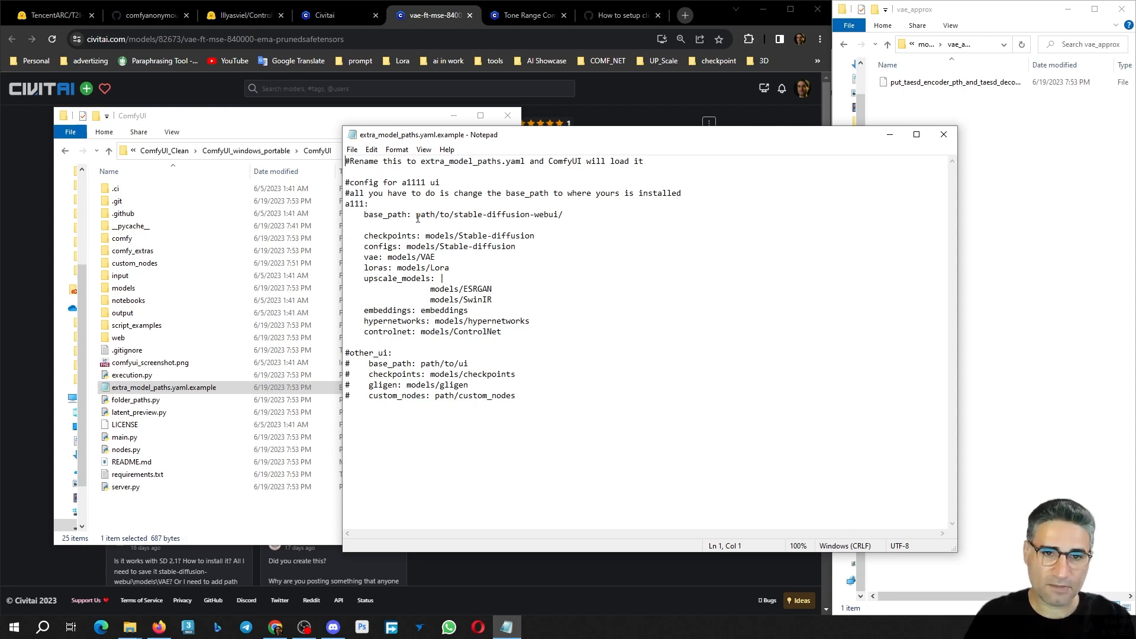
drag(416, 215, 563, 216)
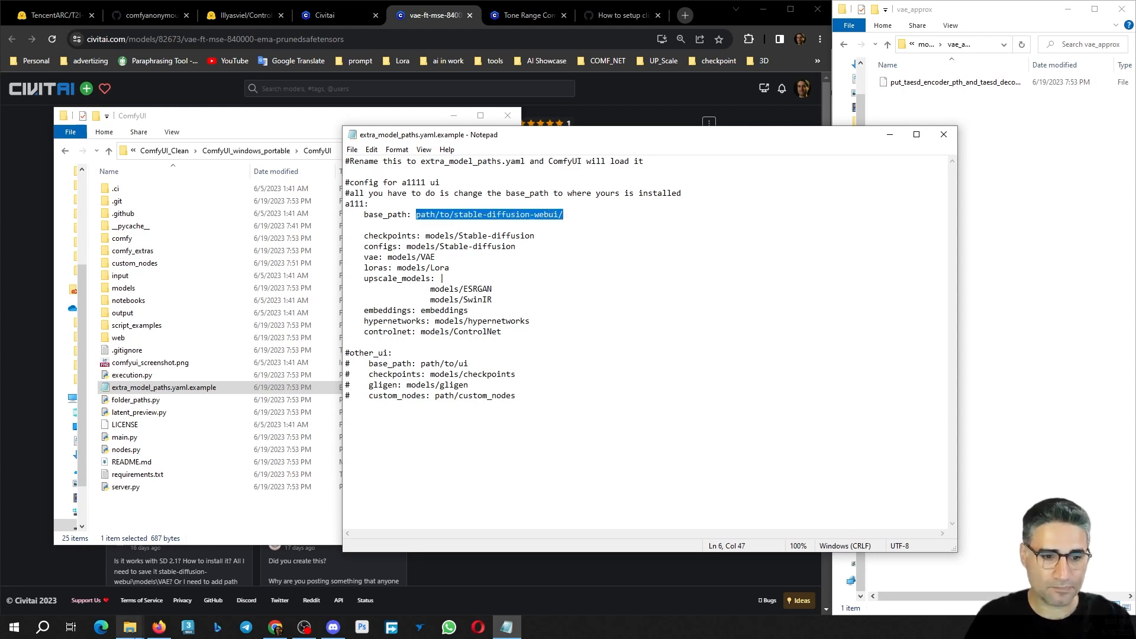
- Clear the browser out of the way and arrange the extra_model_paths Notepad window side by side with a File Explorer window
mouse_move(130, 627)
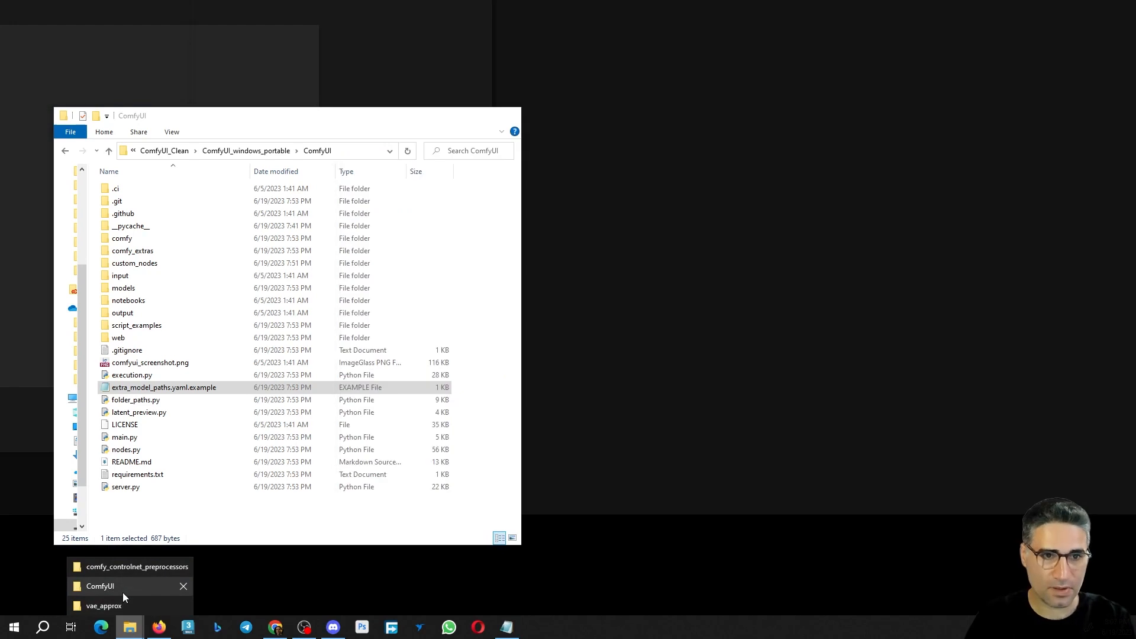
click(123, 592)
drag(274, 119, 374, 193)
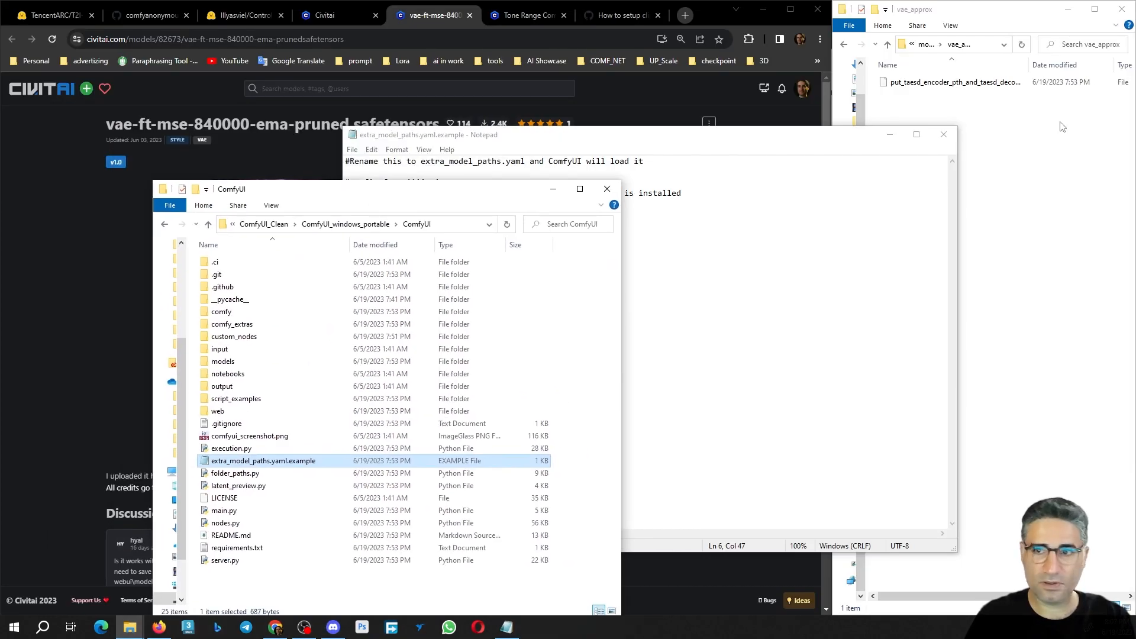
click(1037, 128)
click(832, 161)
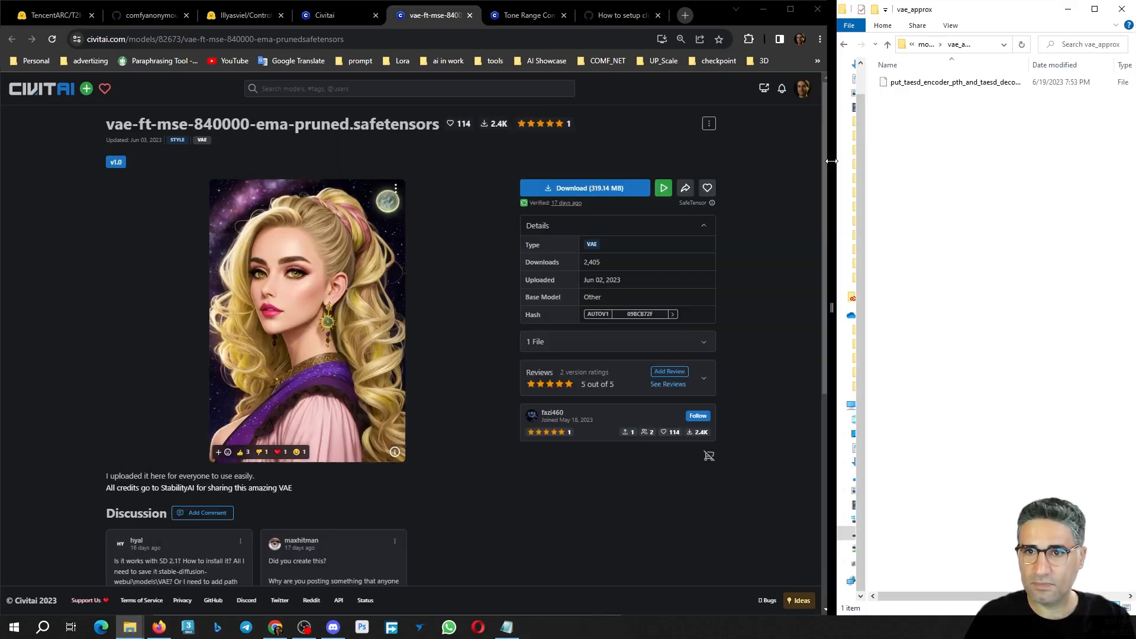
drag(831, 161, 747, 159)
click(680, 10)
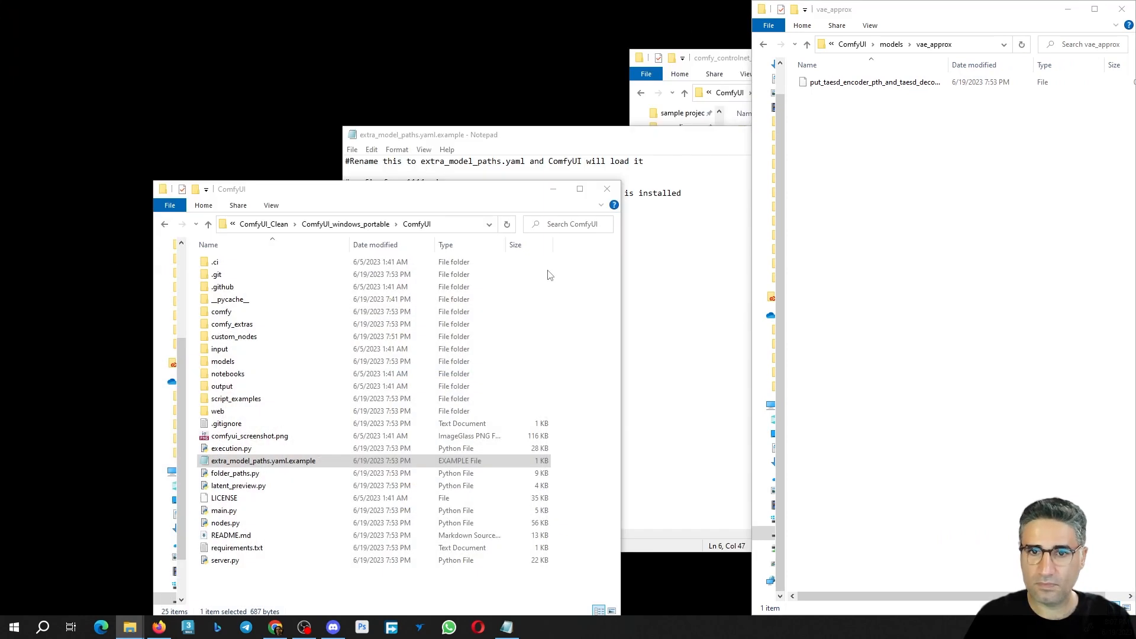
drag(633, 138, 1, 196)
drag(755, 204, 480, 221)
- Go back to drive D: in File Explorer, widen the Notepad side of the split, and open the all-models folder
click(764, 44)
click(685, 44)
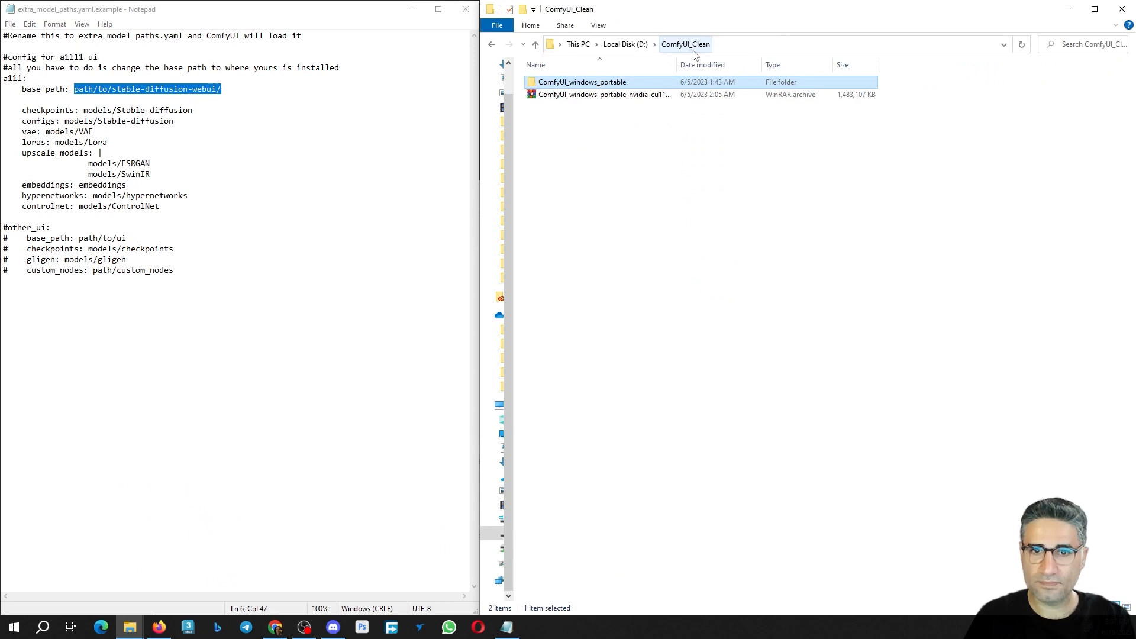
click(626, 45)
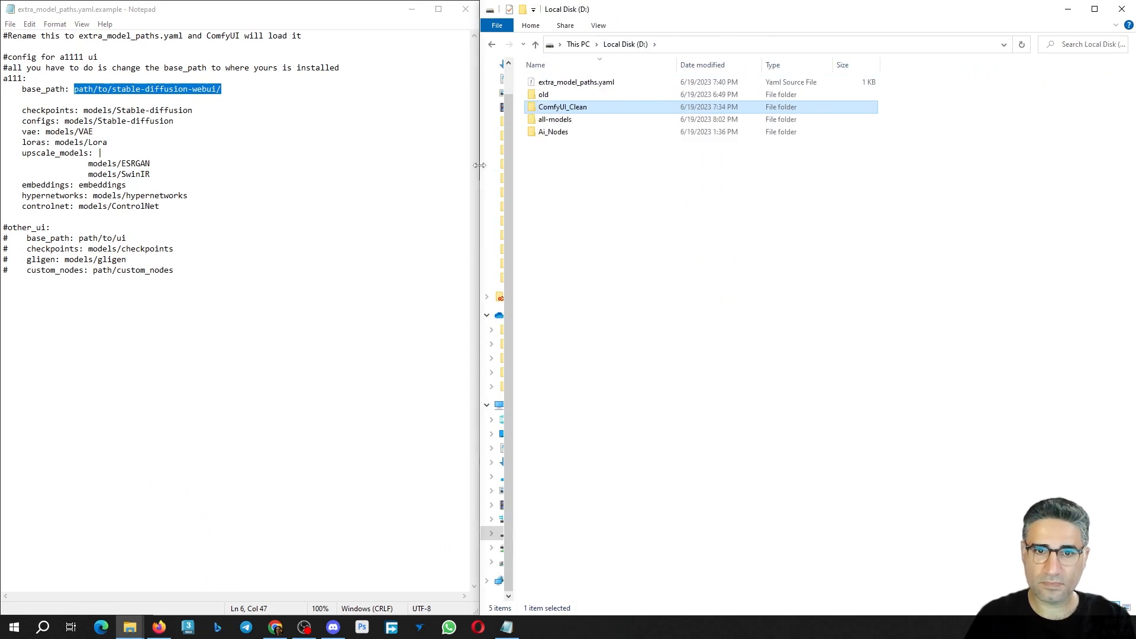
drag(480, 165, 704, 165)
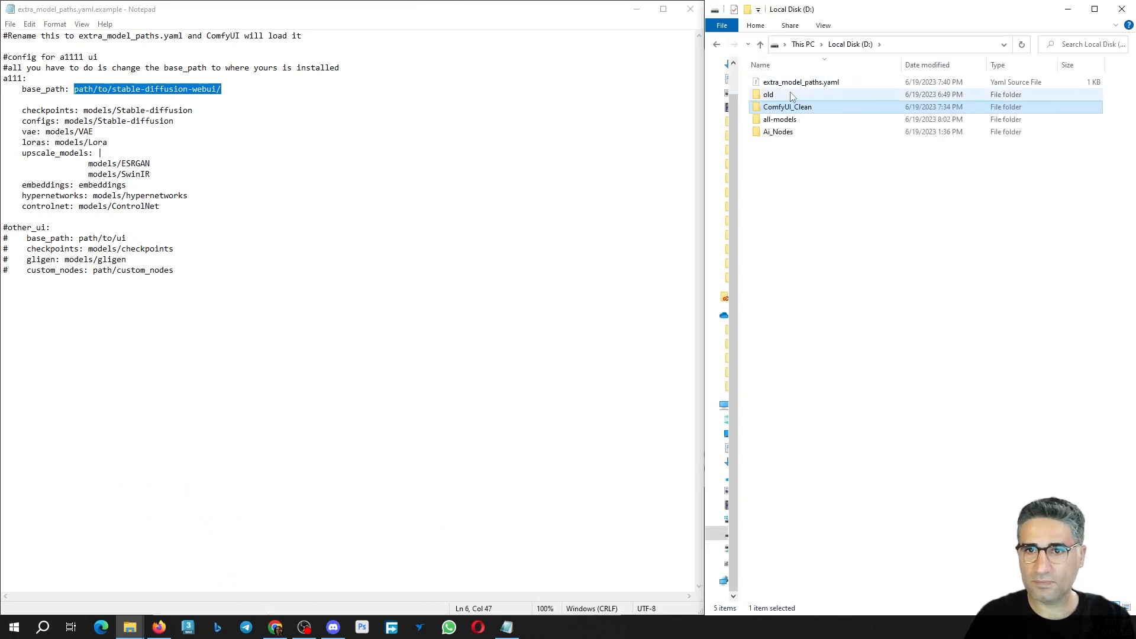
double_click(781, 119)
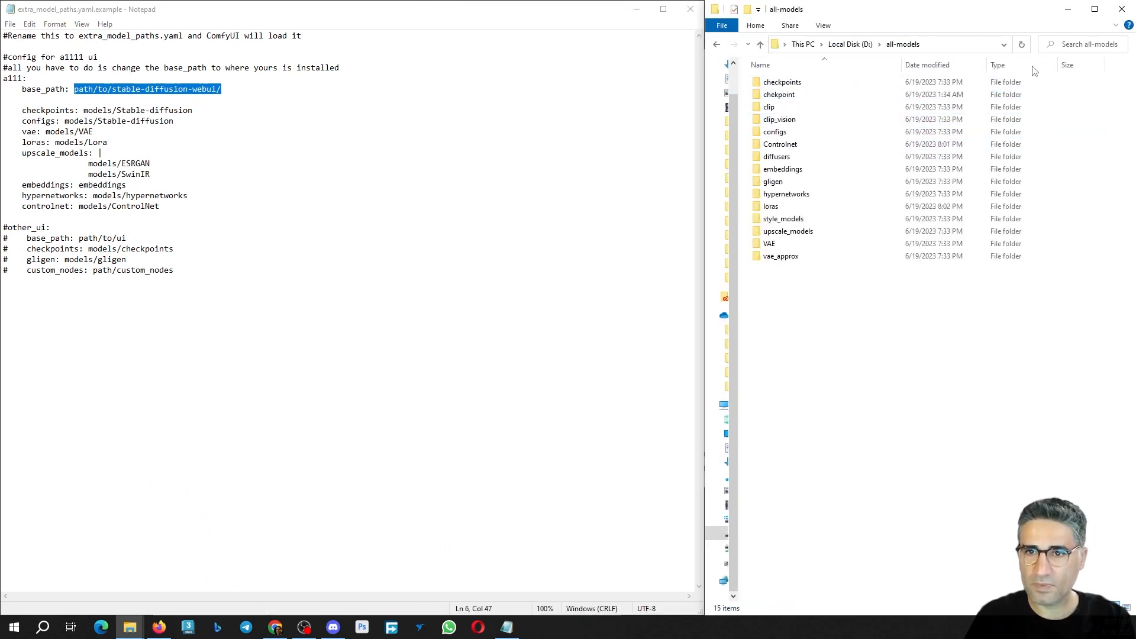
- Copy the all-models folder's path and replace the base_path placeholder with D:\all-models
click(942, 43)
right_click(855, 48)
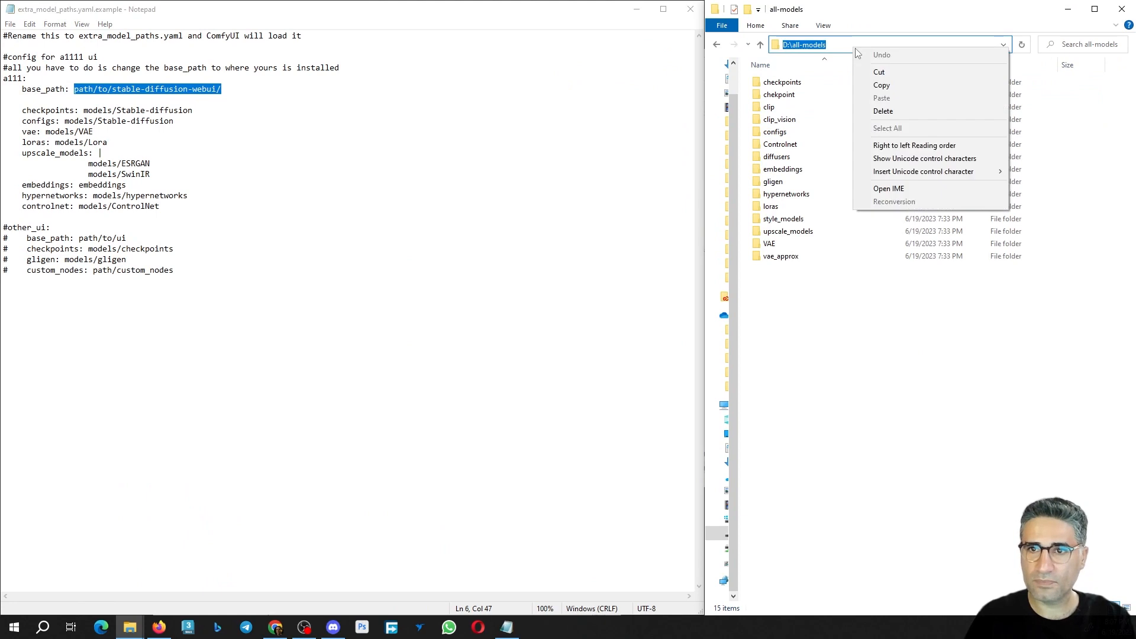
click(921, 85)
right_click(118, 86)
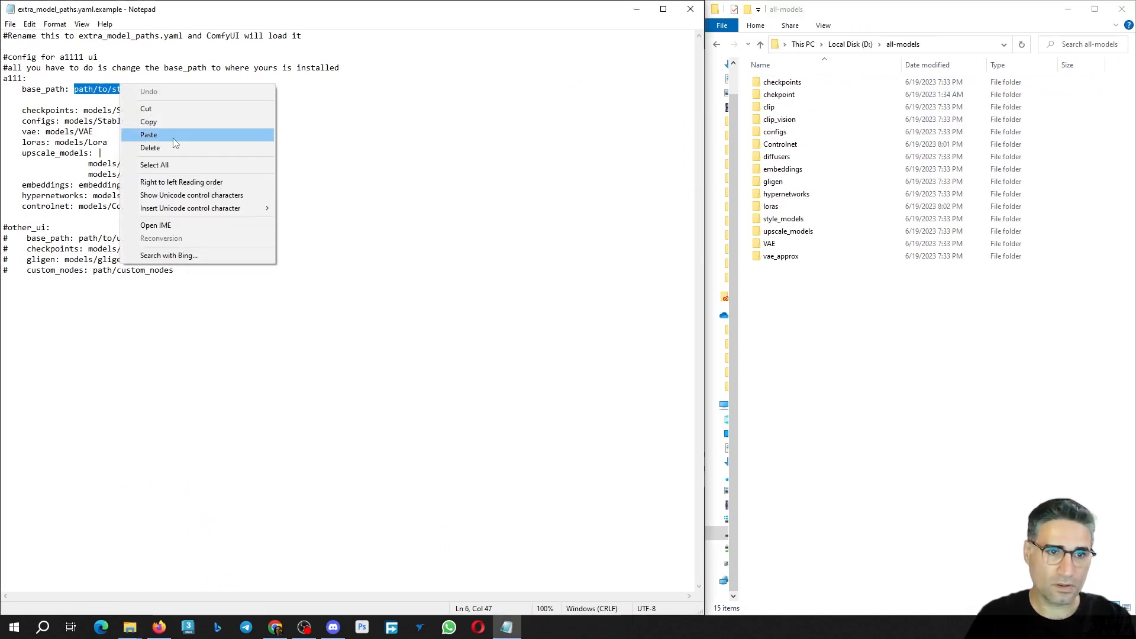
click(173, 137)
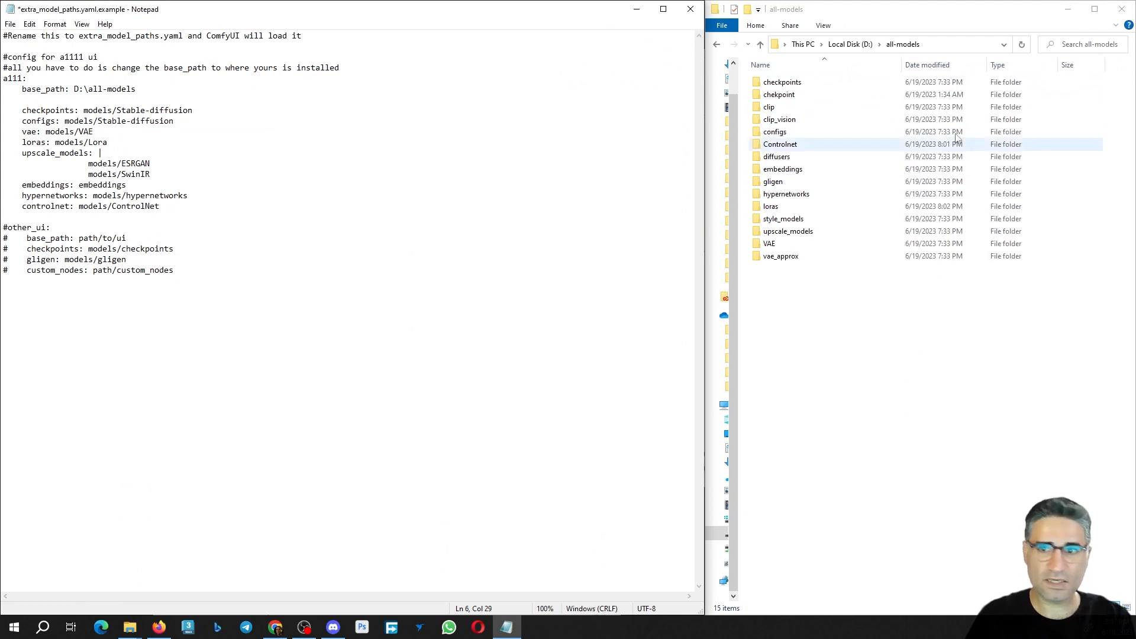
- Copy the checkpoints folder's name and set both the checkpoints and configs entries of the a111 section to checkpoints
click(800, 83)
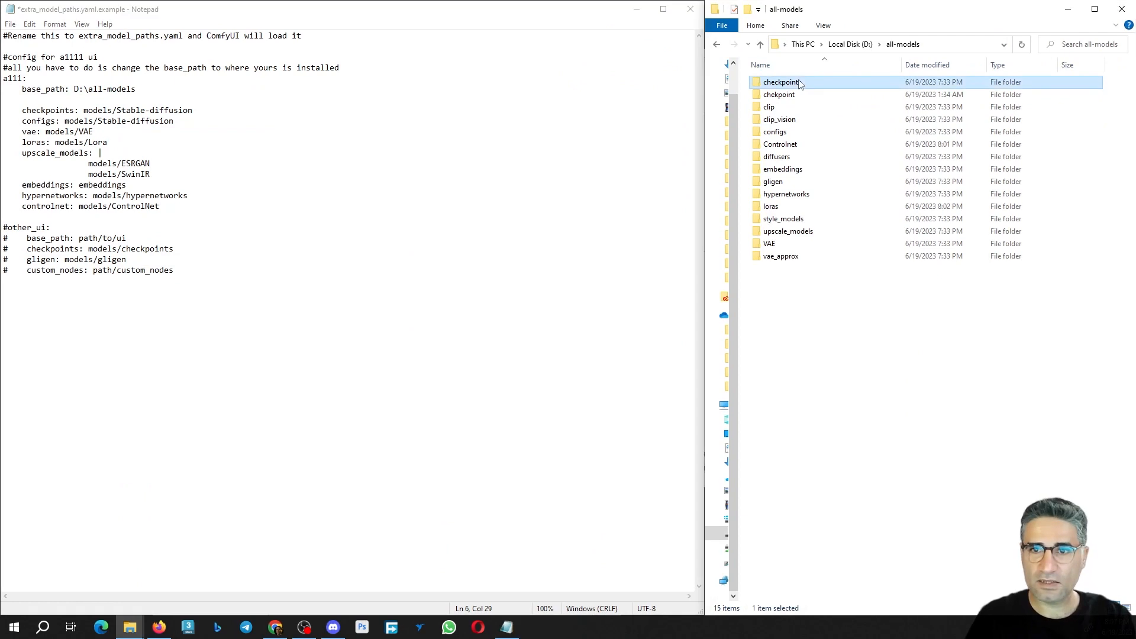
click(84, 111)
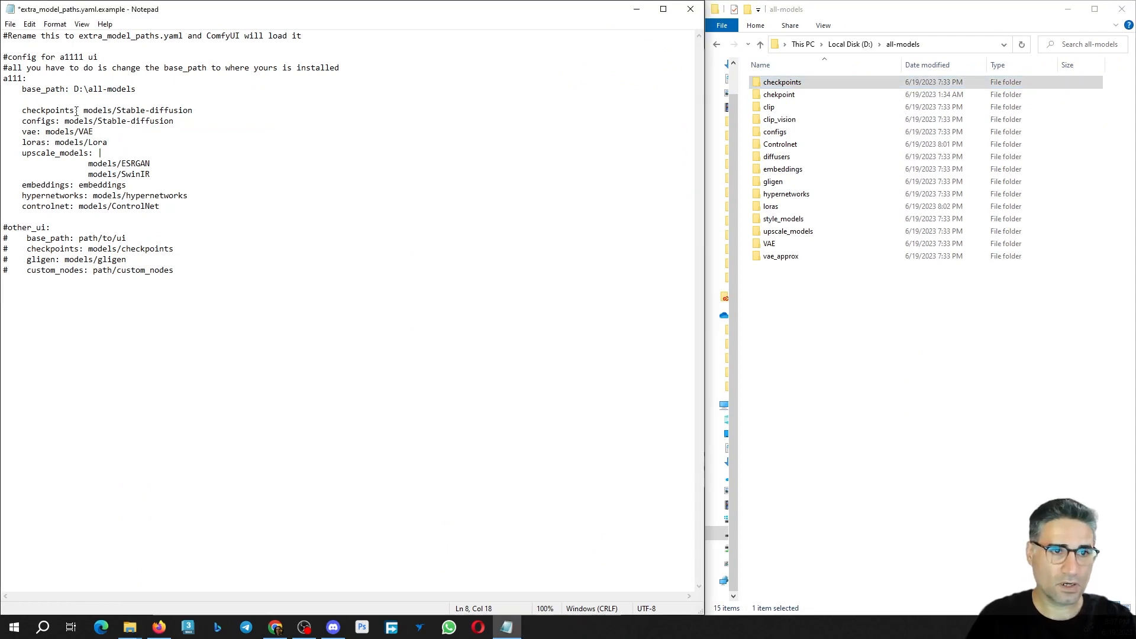
click(783, 82)
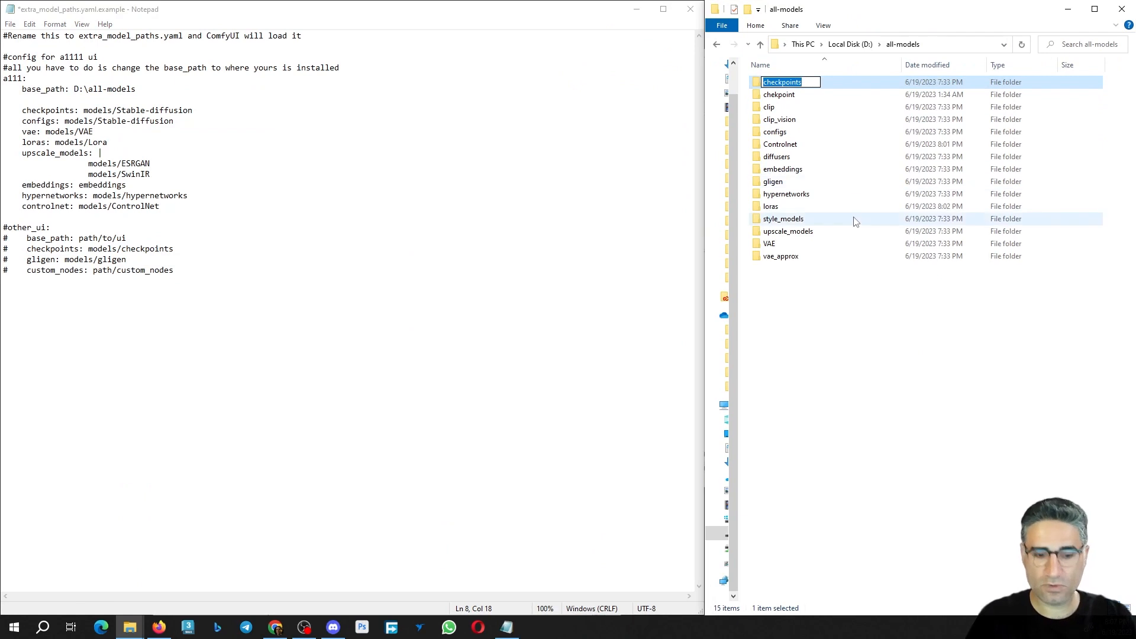
drag(83, 111, 193, 111)
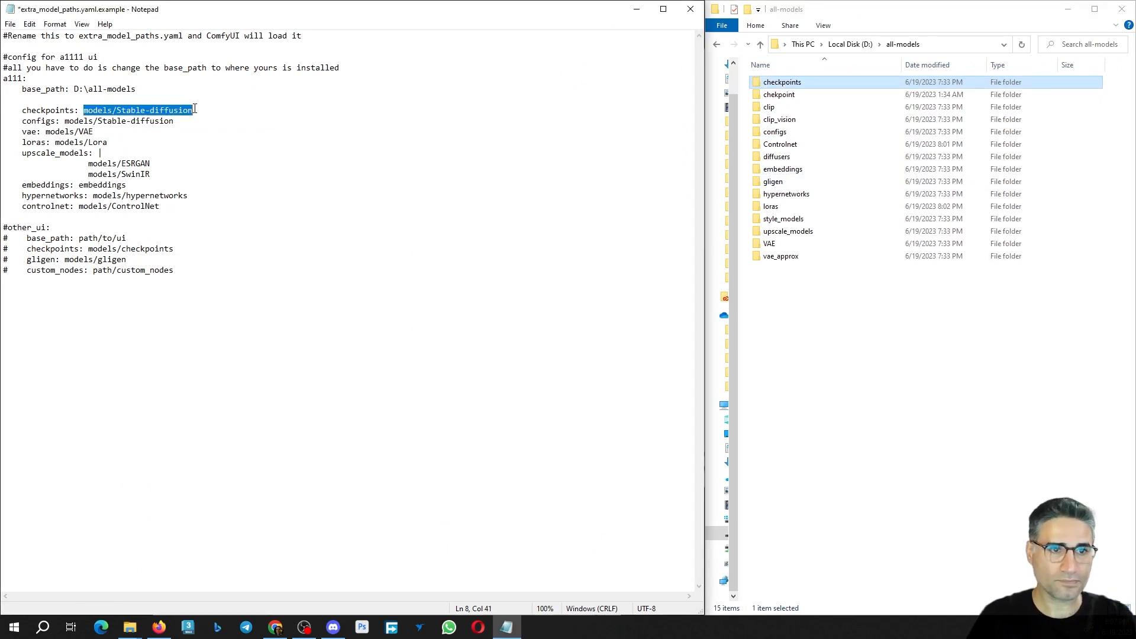
key(ctrl+v)
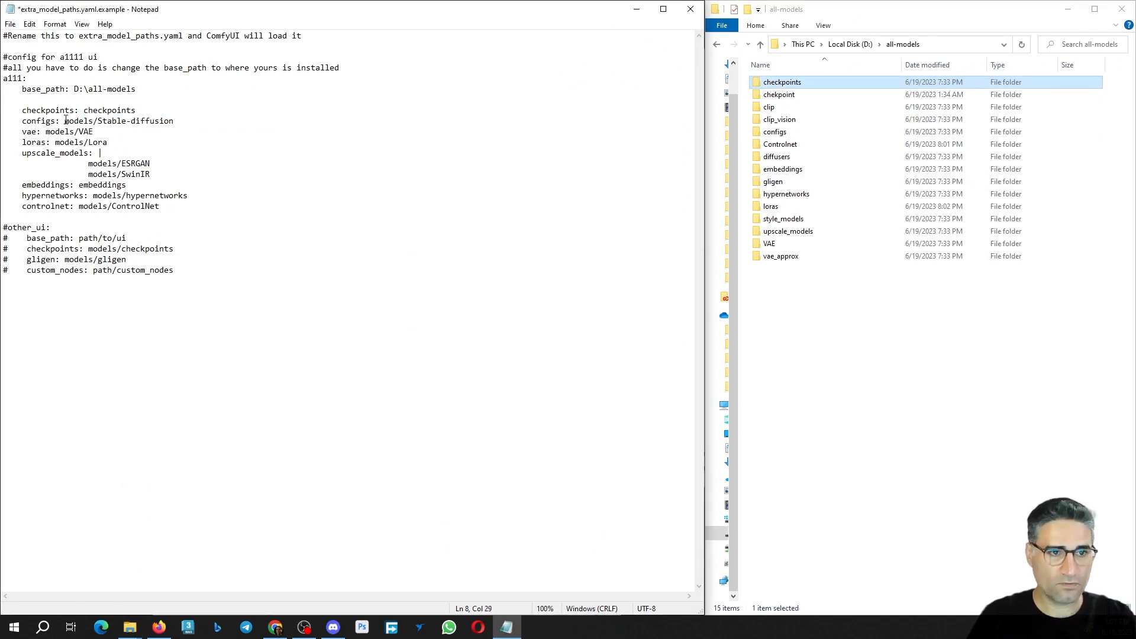
drag(65, 120, 182, 121)
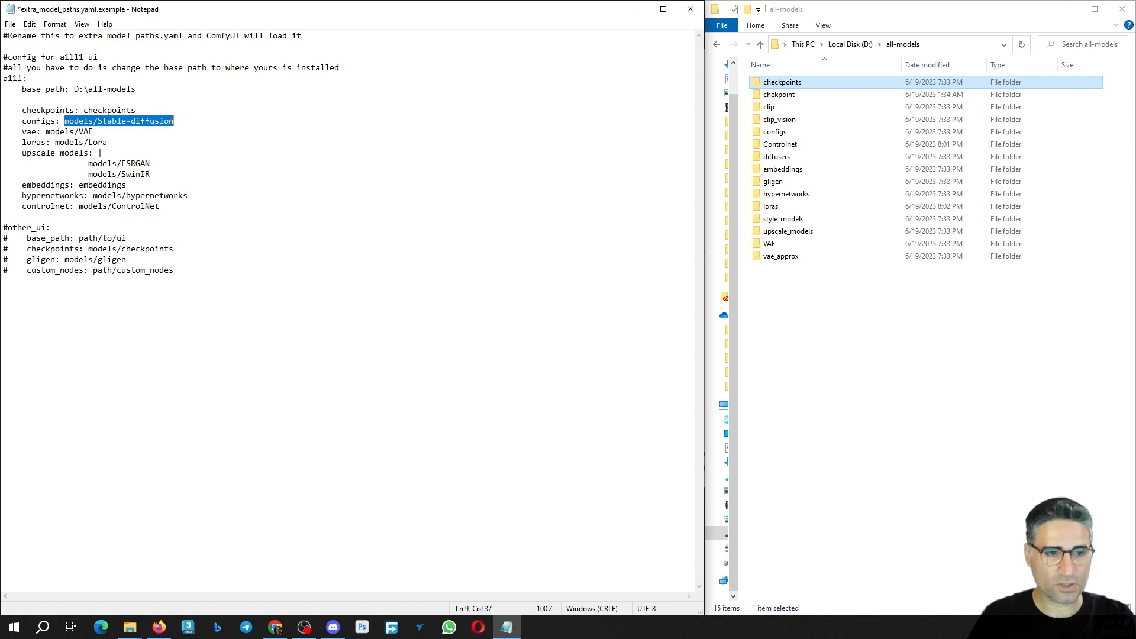
key(ctrl+v)
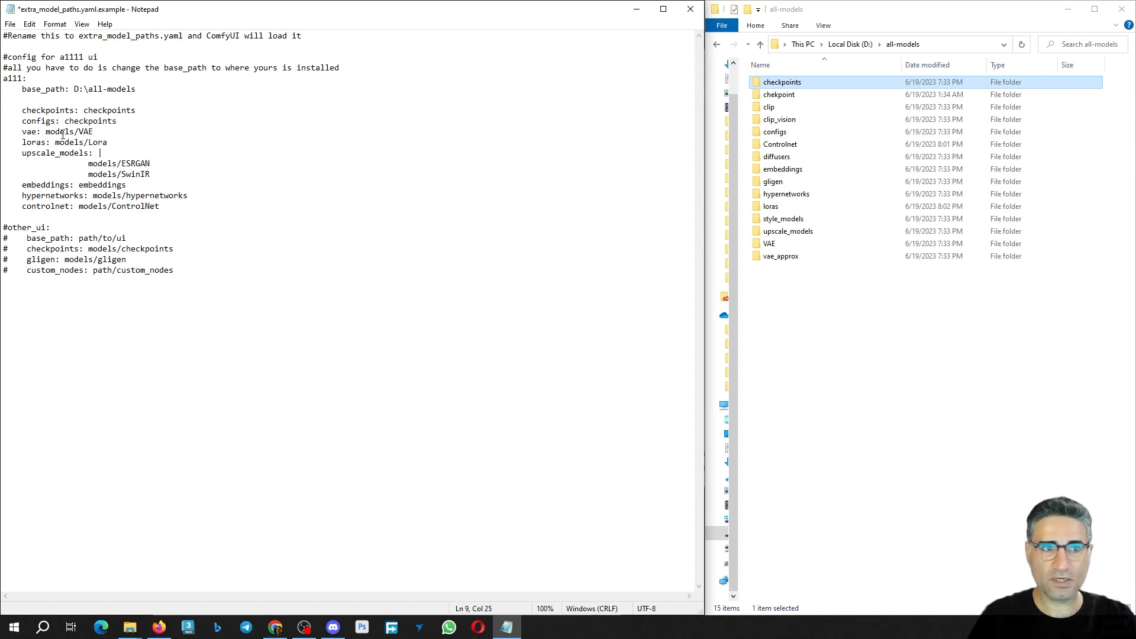
- Check the VAE folder's name and remove the models/ prefix from the vae entry so it reads VAE
click(780, 249)
click(780, 248)
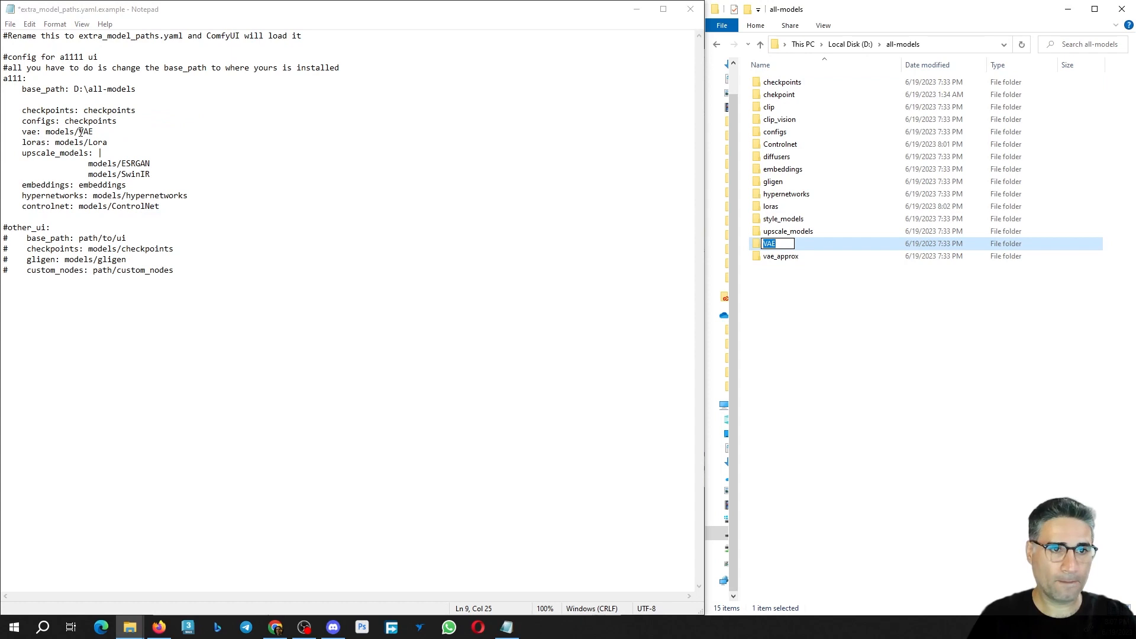
drag(80, 131, 47, 129)
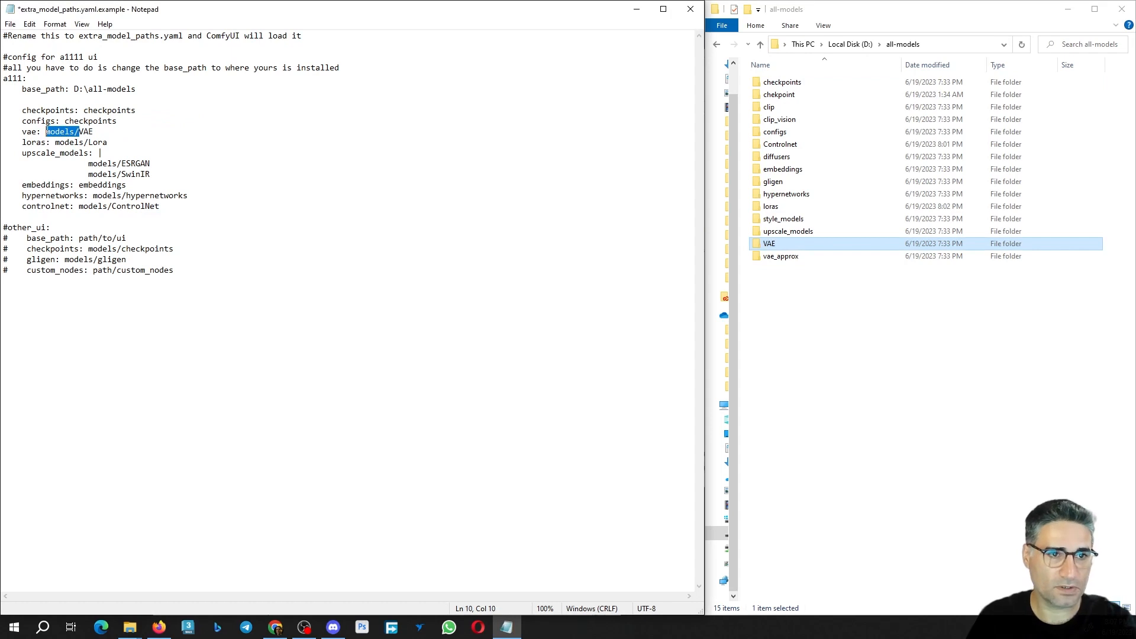
key(Delete)
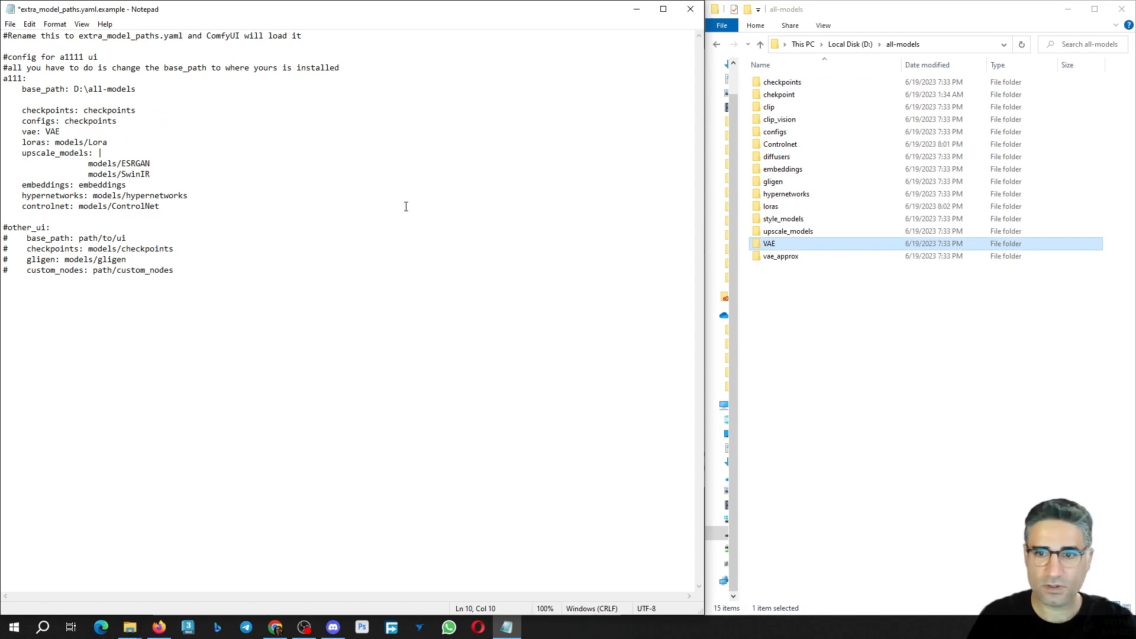
- Copy the loras folder's name and set the loras entry to loras
click(772, 206)
key(F2)
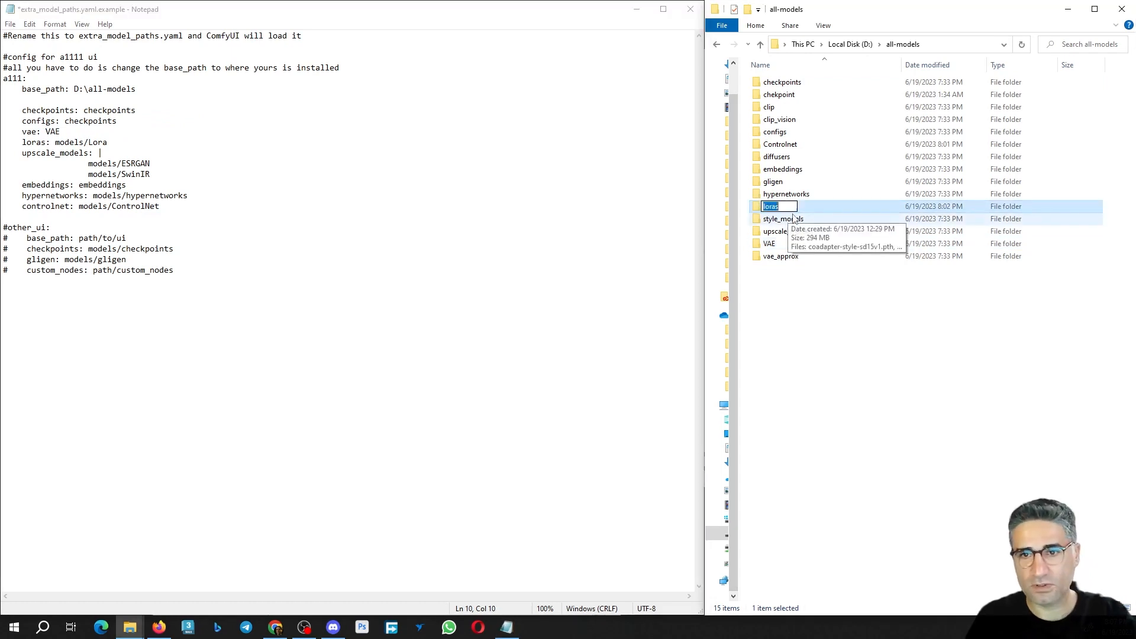
drag(108, 143, 56, 142)
key(ctrl+v)
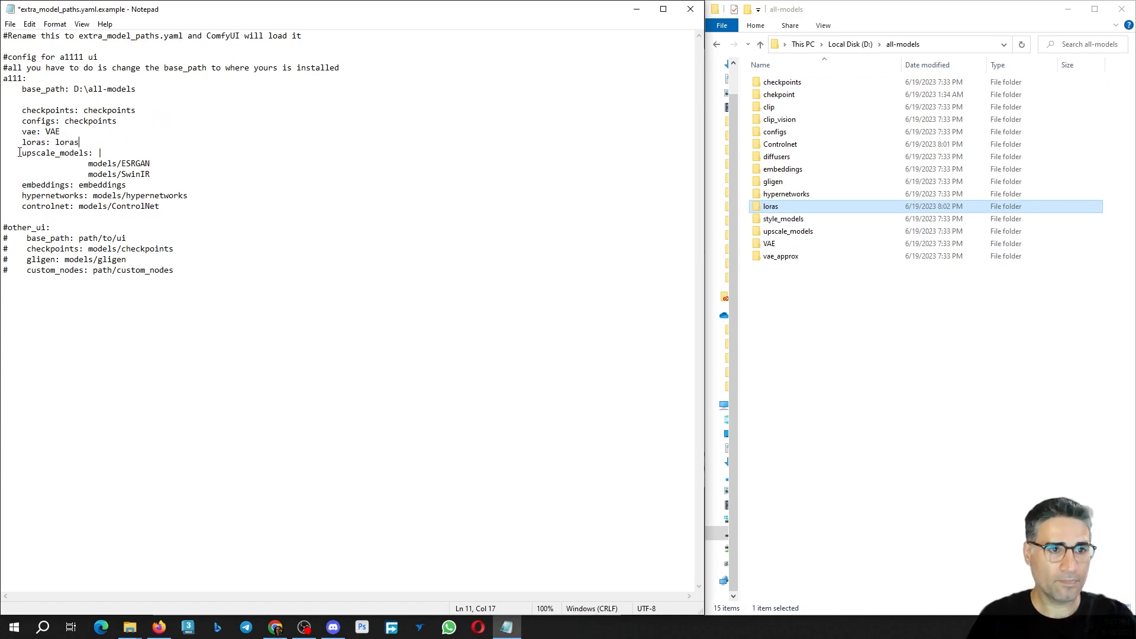
- Look inside the upscale_models folder for the upscale_models entry and return to all-models
click(57, 162)
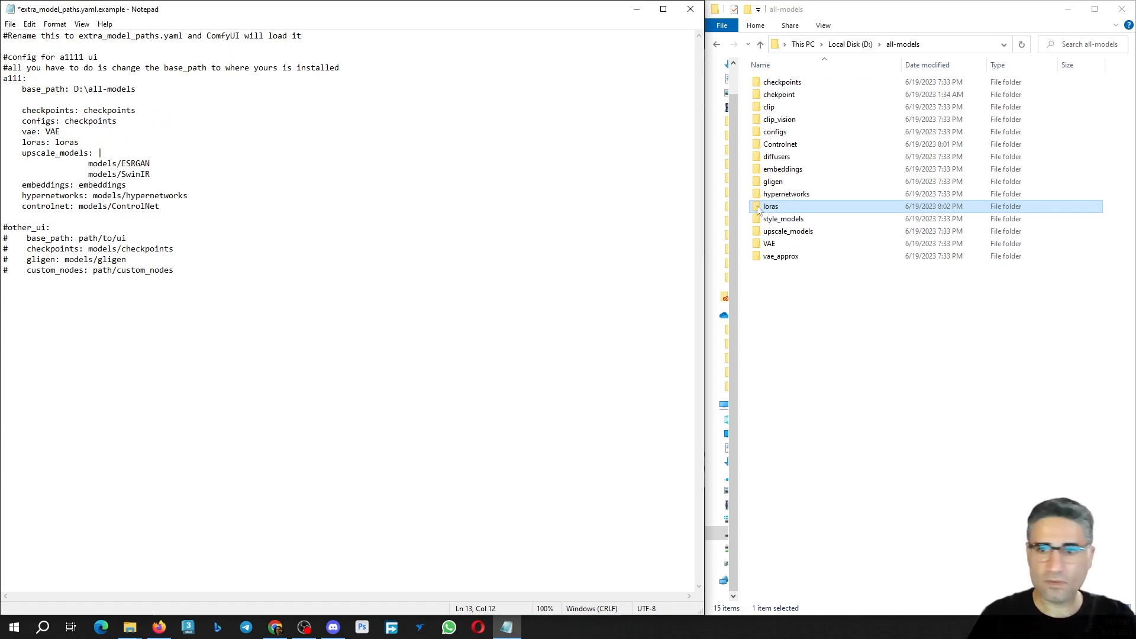
double_click(800, 232)
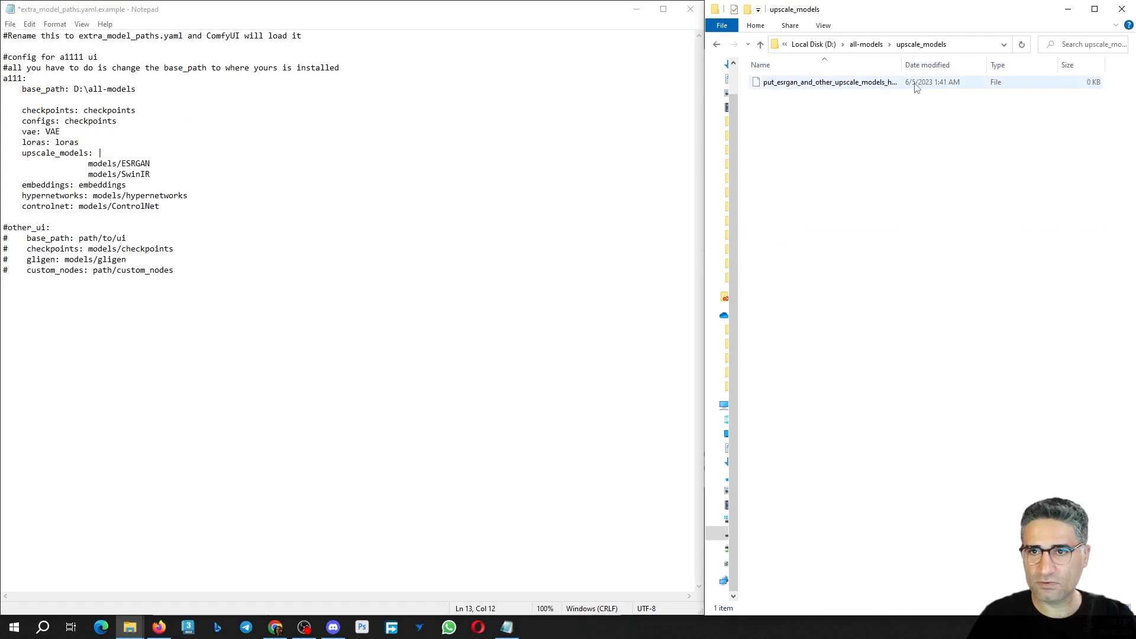
click(867, 44)
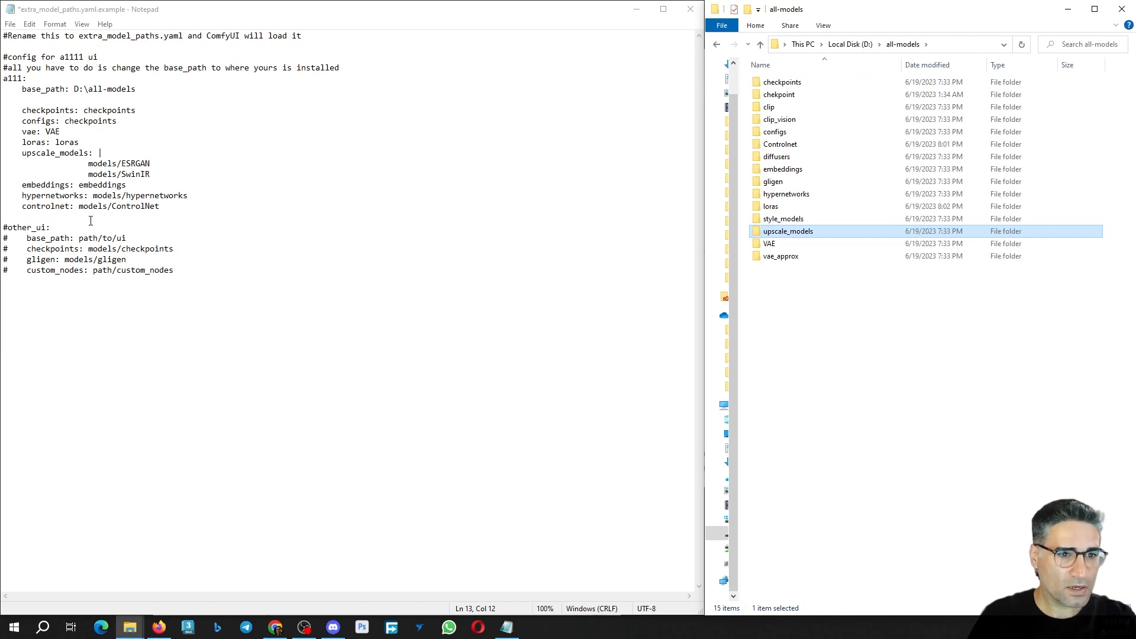
- Copy the Controlnet folder's name and set the controlnet entry to Controlnet
click(807, 146)
click(806, 146)
right_click(808, 147)
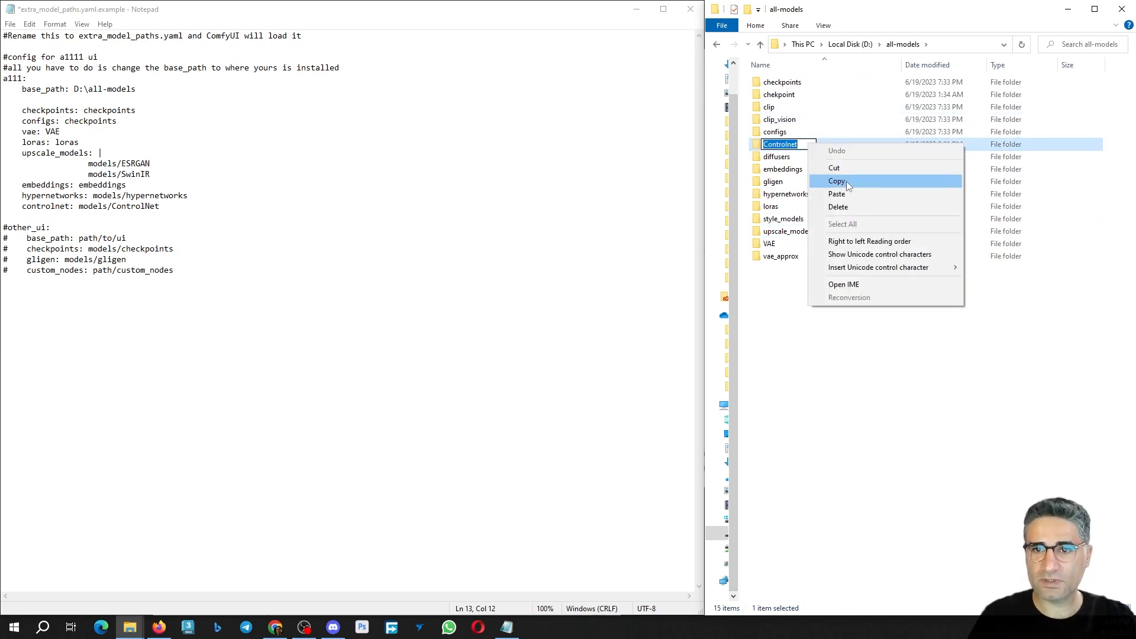
click(828, 180)
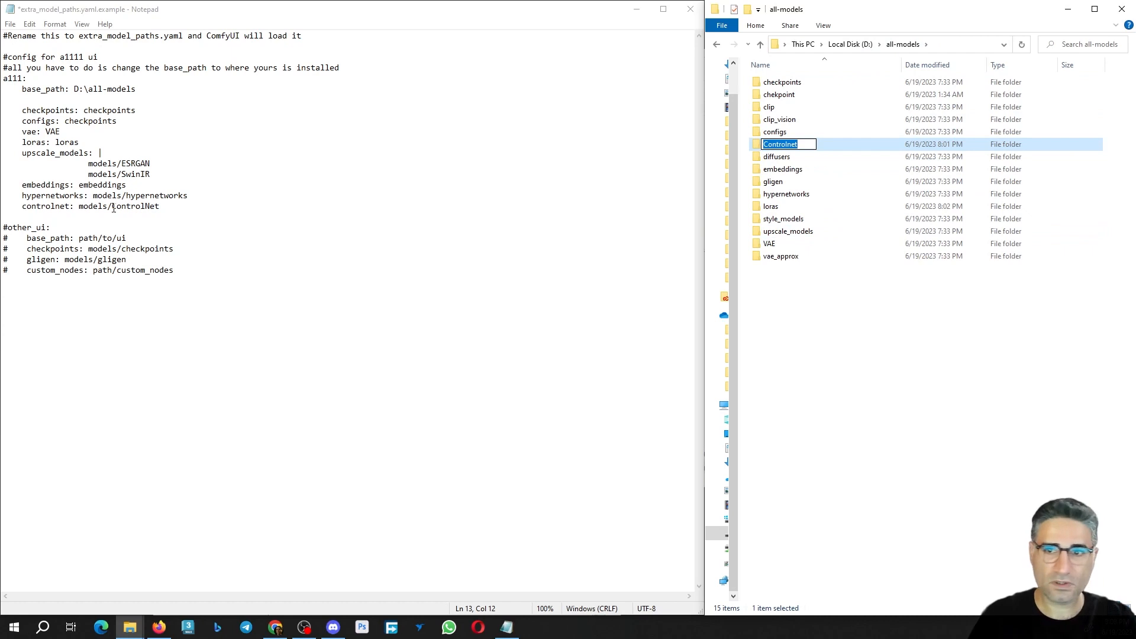
drag(160, 207, 78, 206)
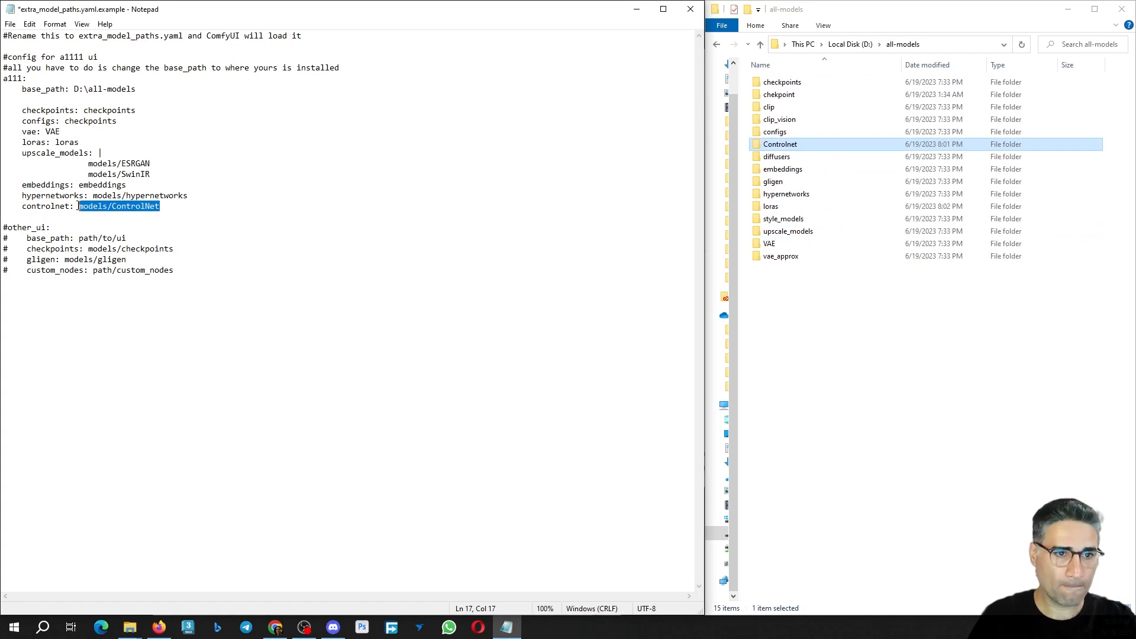
key(ctrl+v)
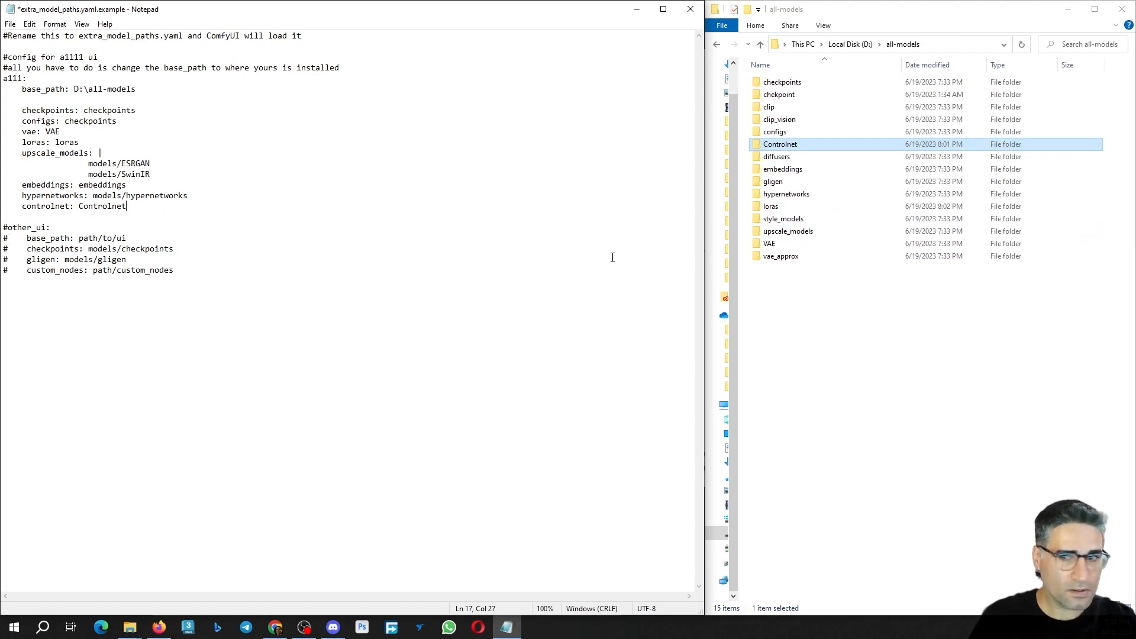
click(843, 257)
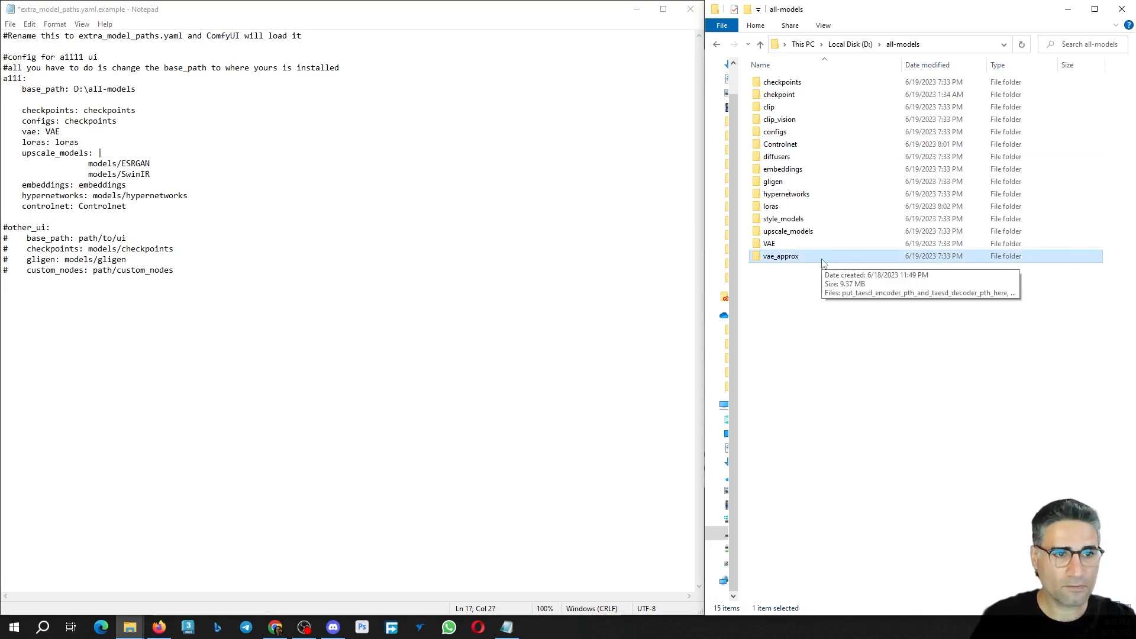
key(F2)
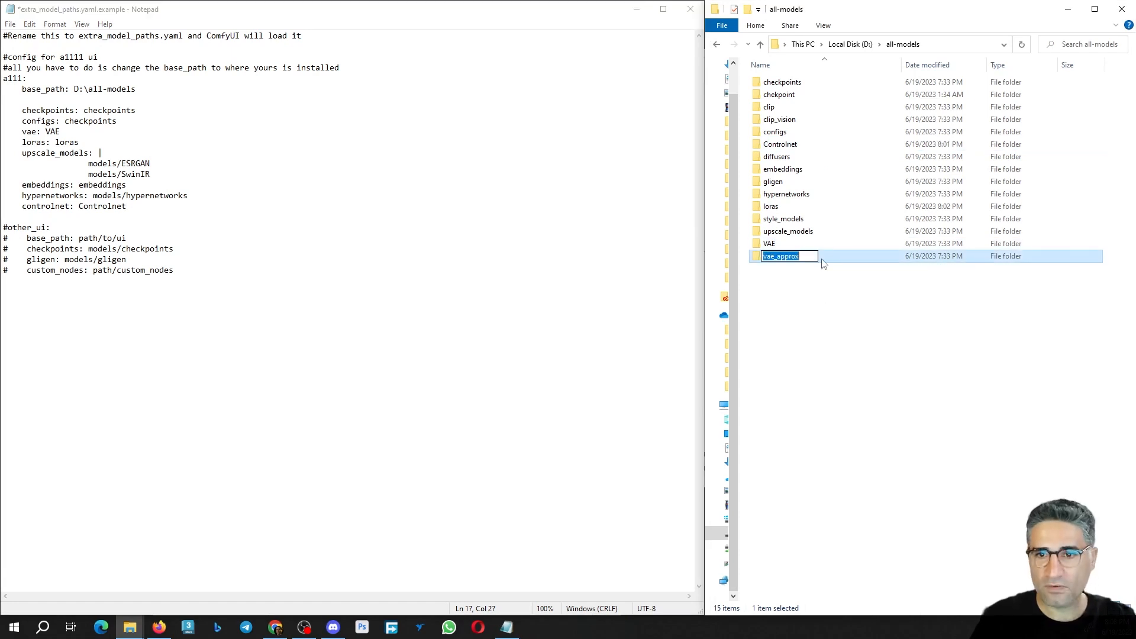
right_click(803, 259)
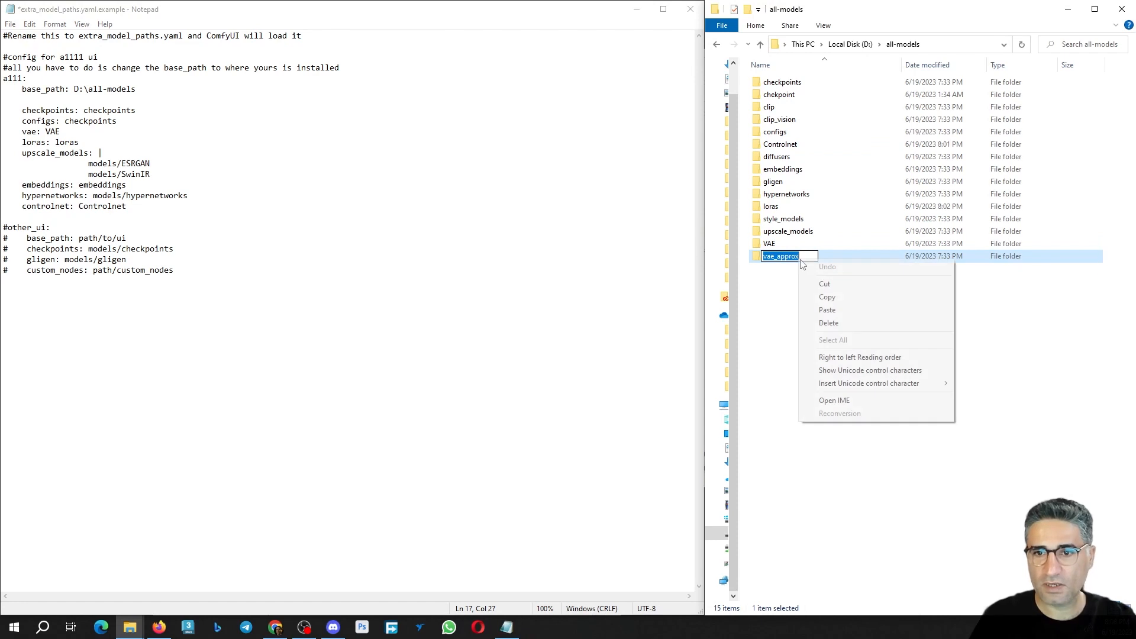
click(787, 300)
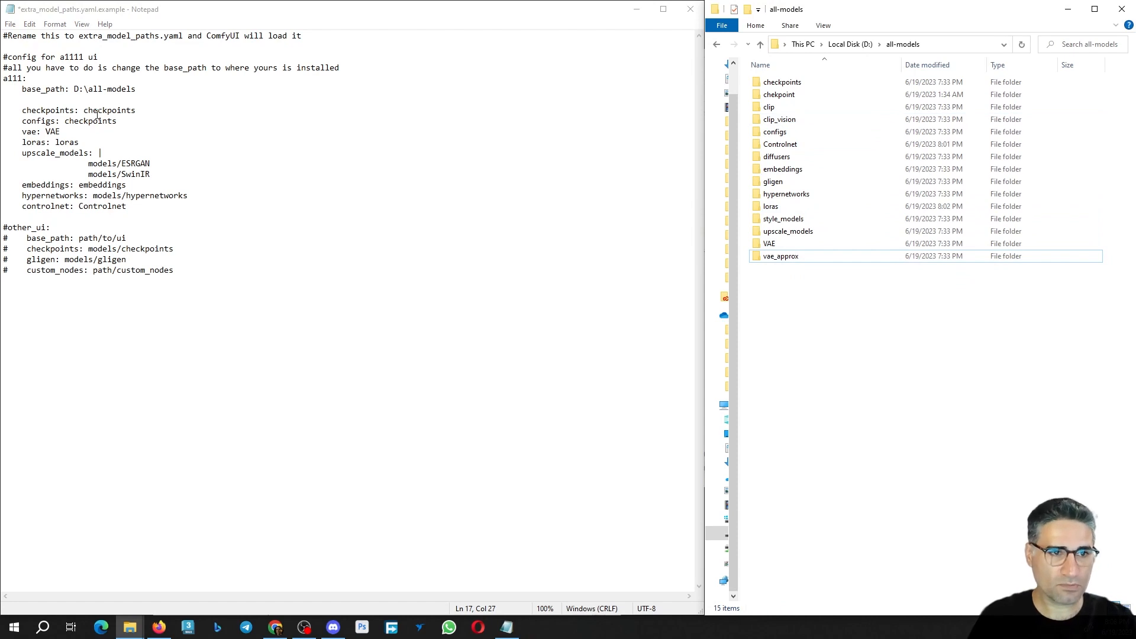
- Copy the clip_vision folder's name and add the entry clip vision: clip_vision below the controlnet line
click(52, 131)
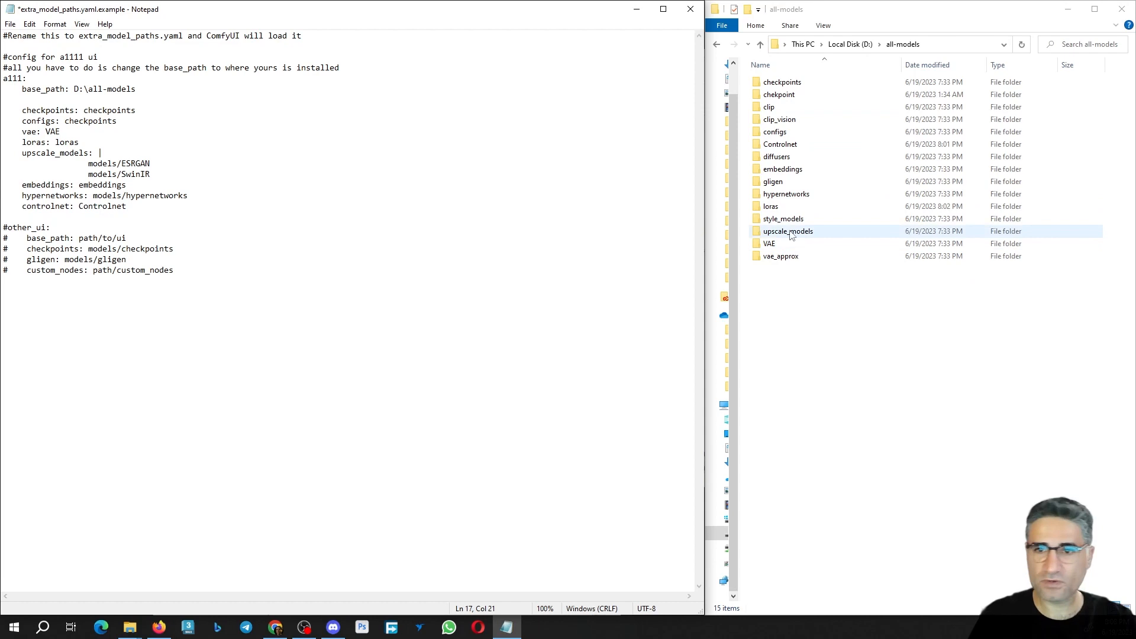
click(791, 120)
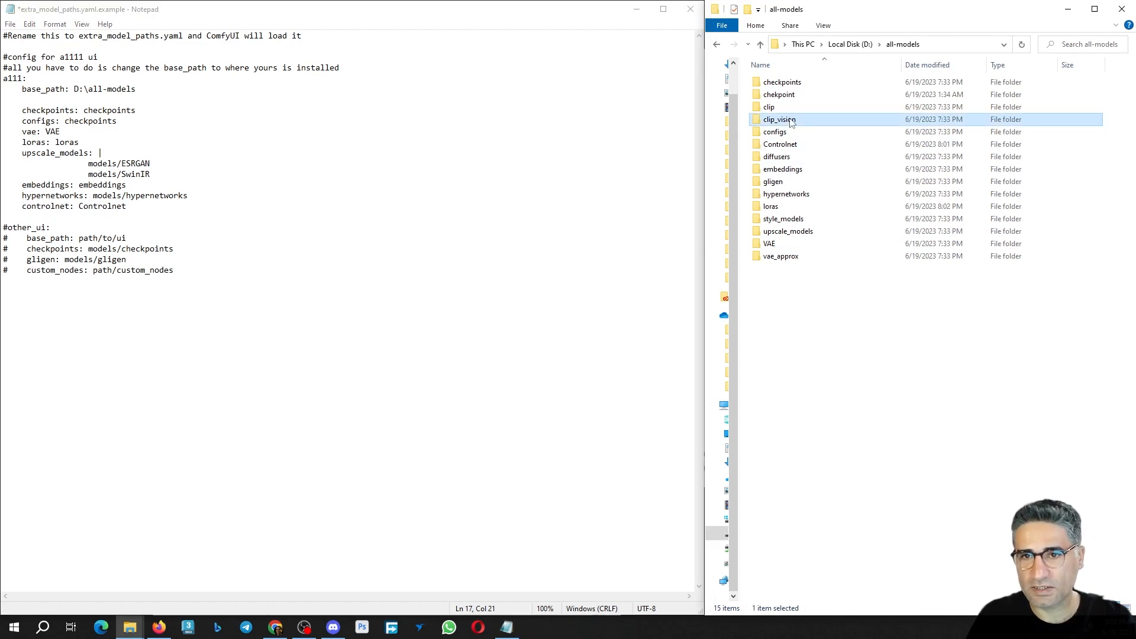
click(791, 121)
right_click(793, 121)
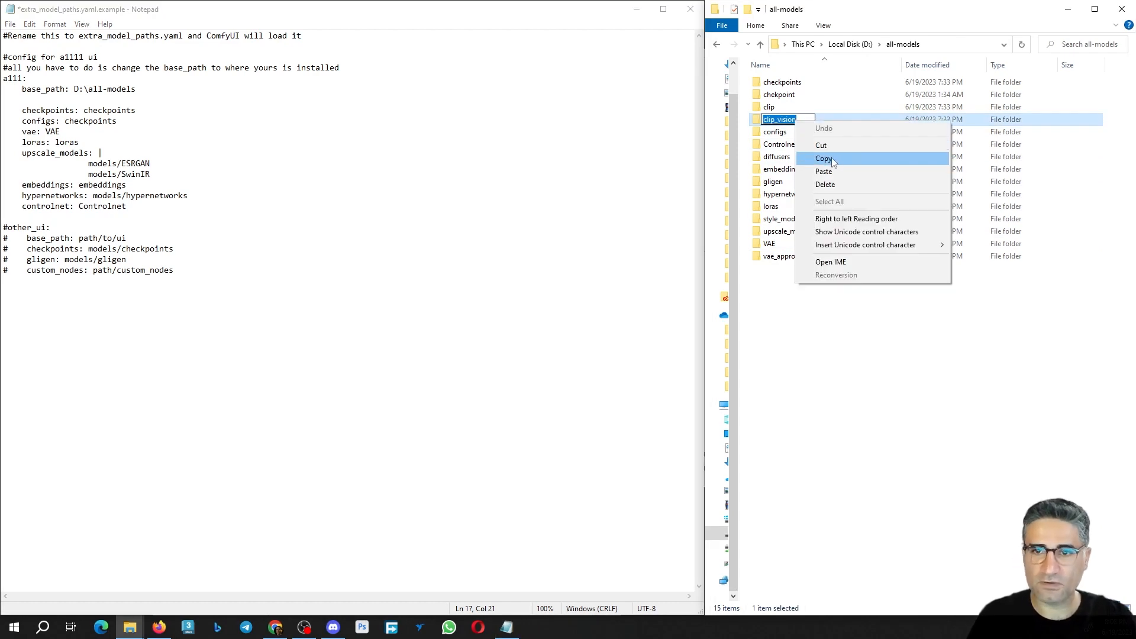
click(833, 160)
click(62, 221)
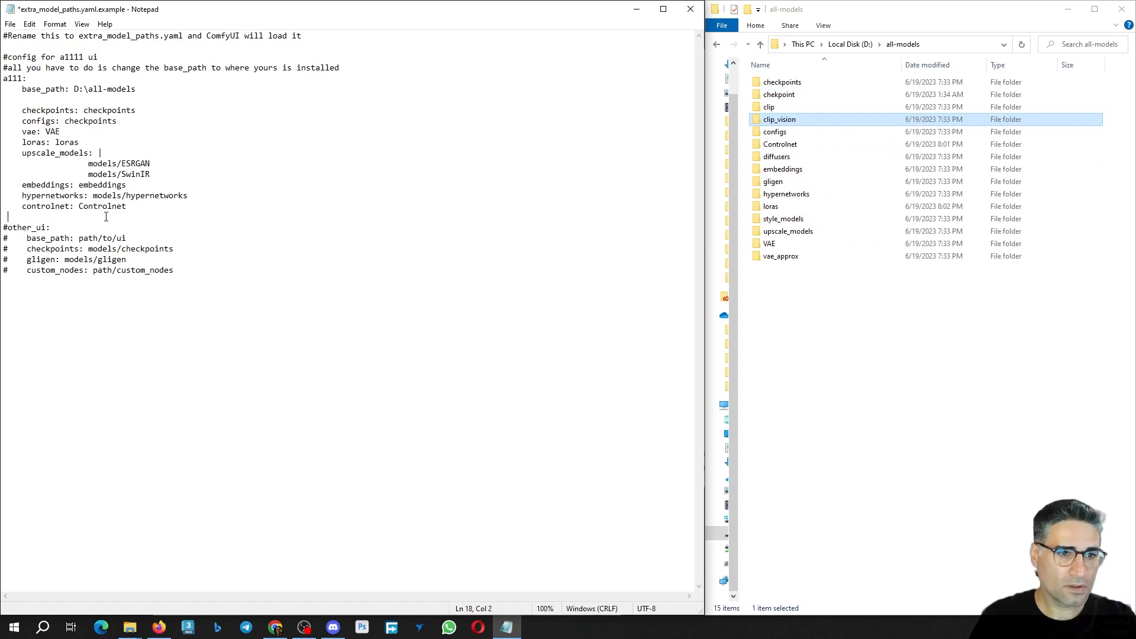
key(ctrl+v)
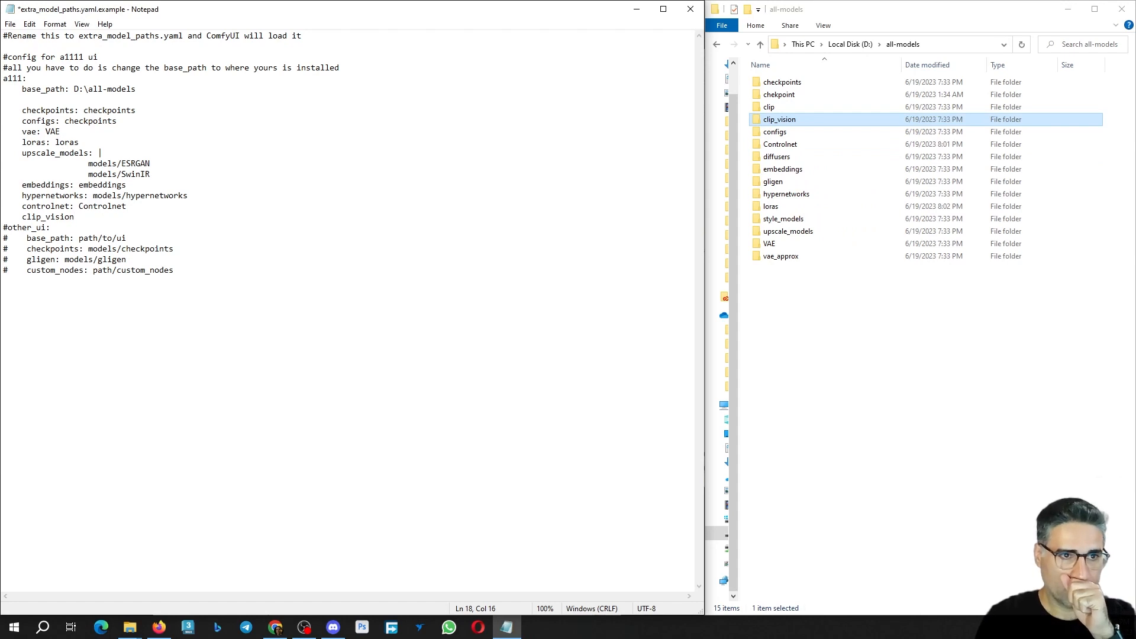
text(:)
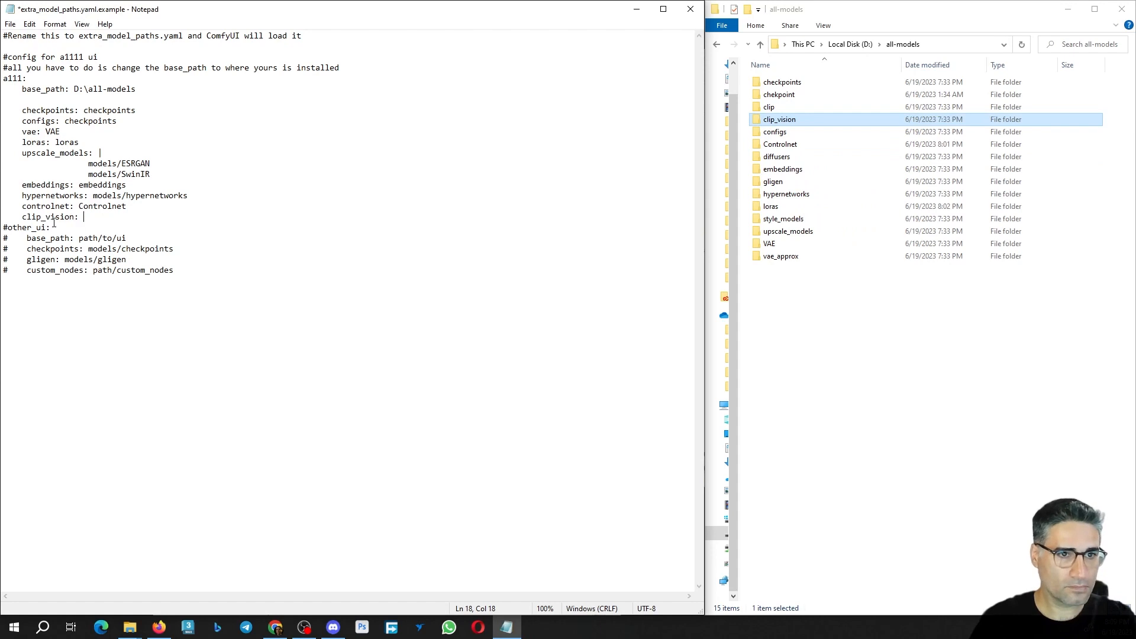
key(ctrl+v)
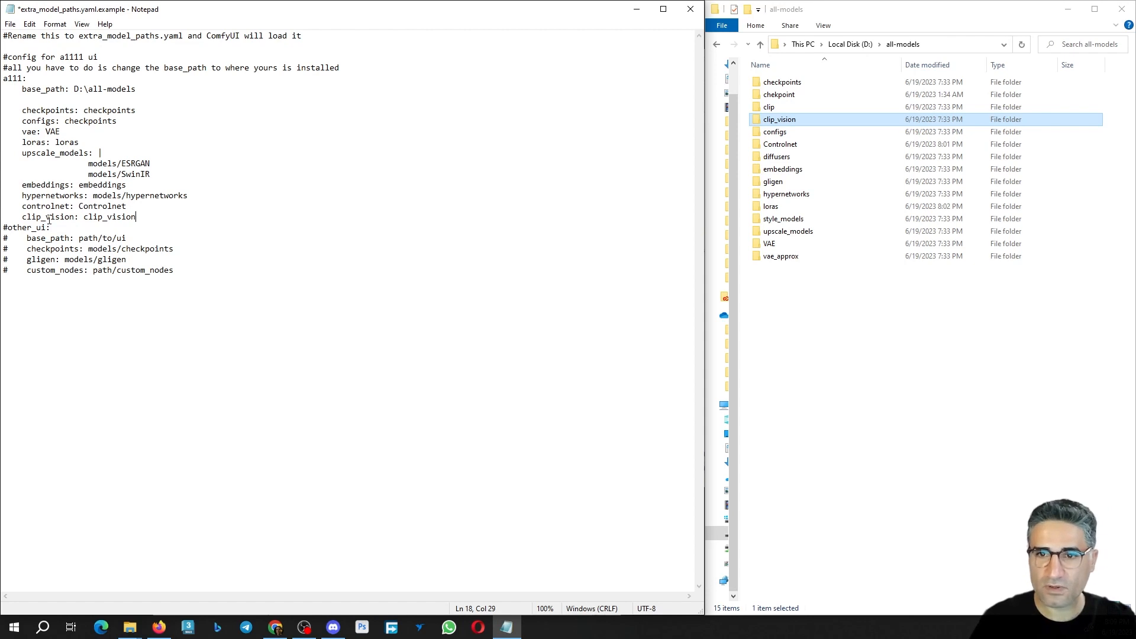
drag(47, 222, 42, 221)
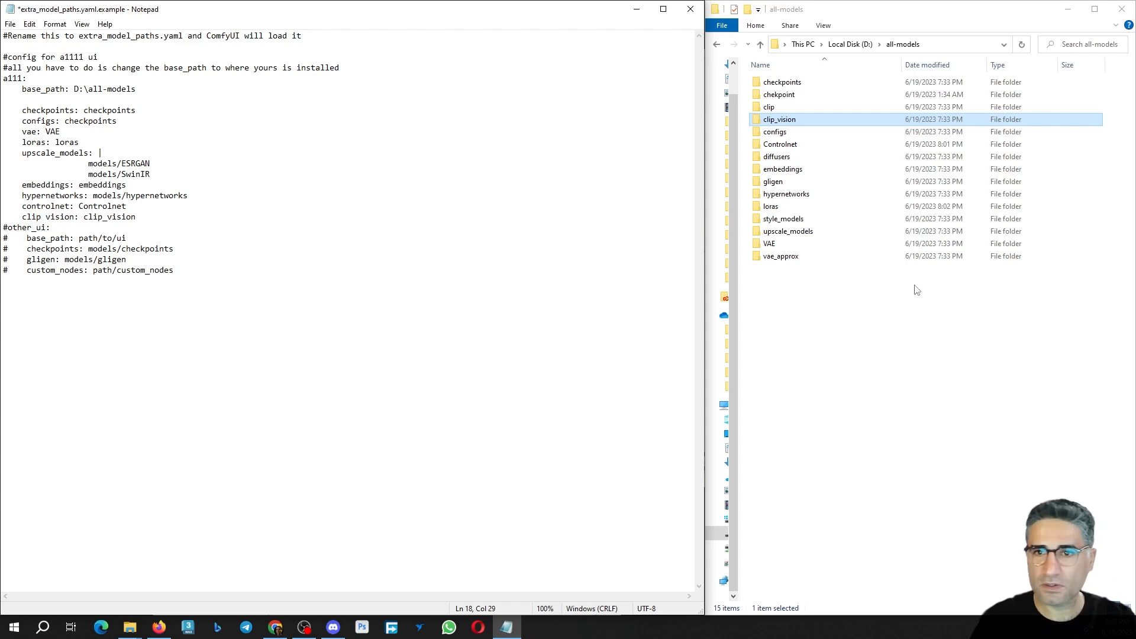
- Copy the style_models folder's name and add the entry style_models: style_models on a new line below the clip vision entry
click(797, 220)
click(796, 220)
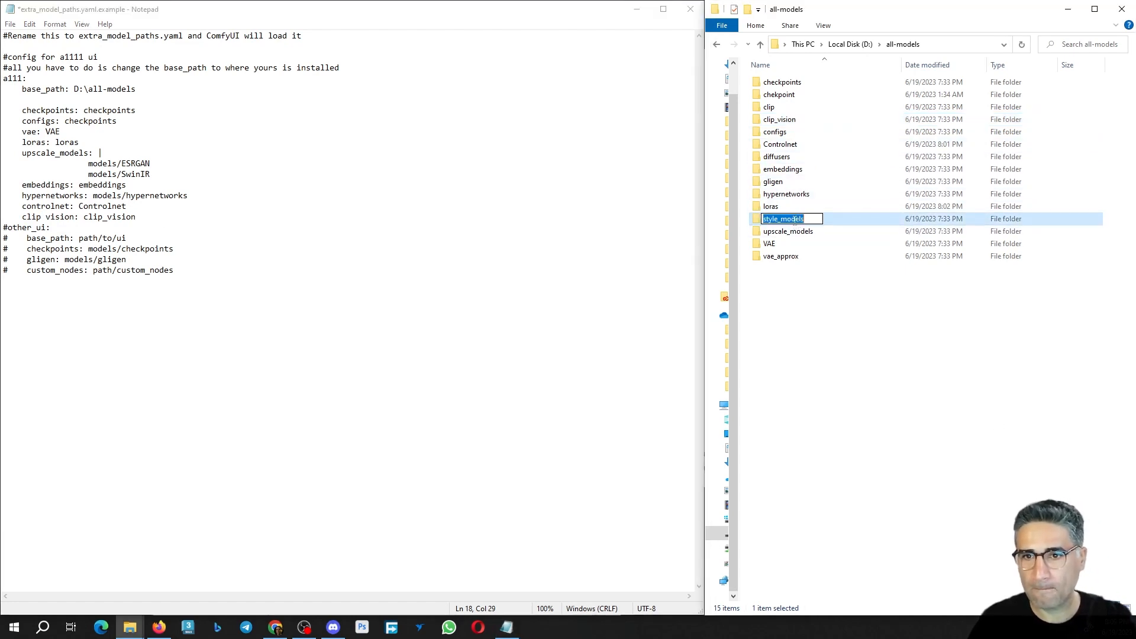
click(144, 219)
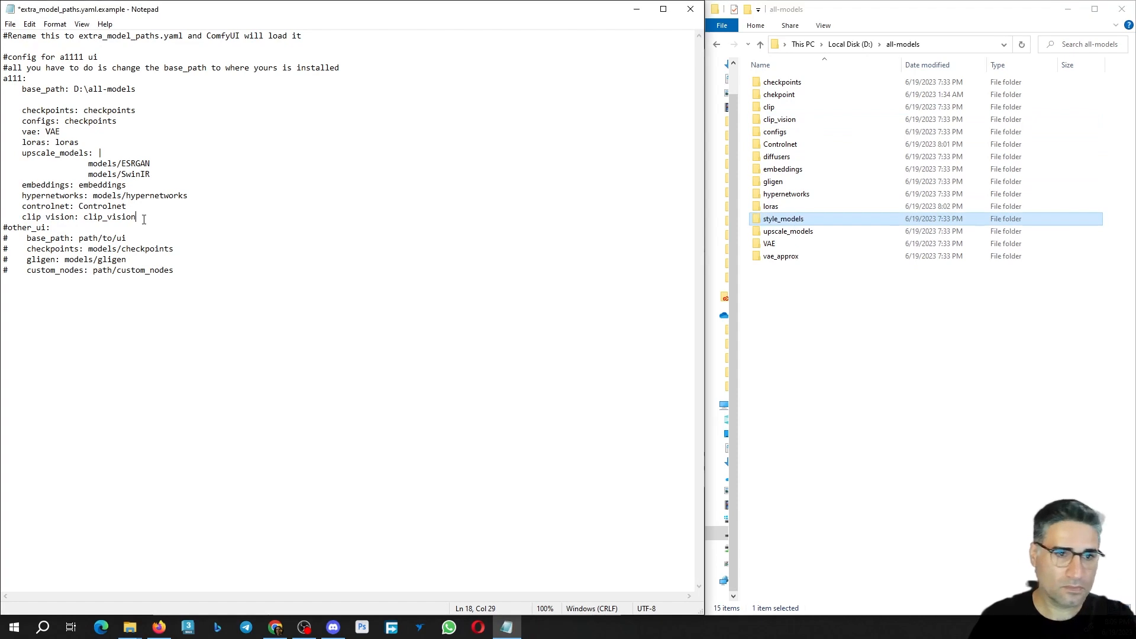
key(Return)
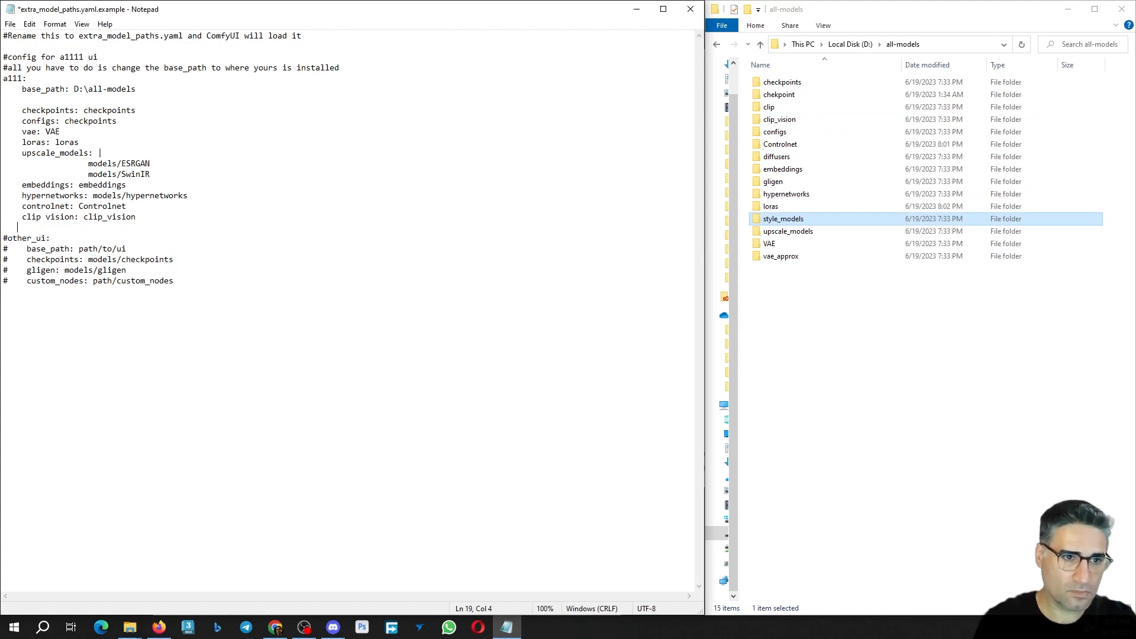
key(ctrl+v)
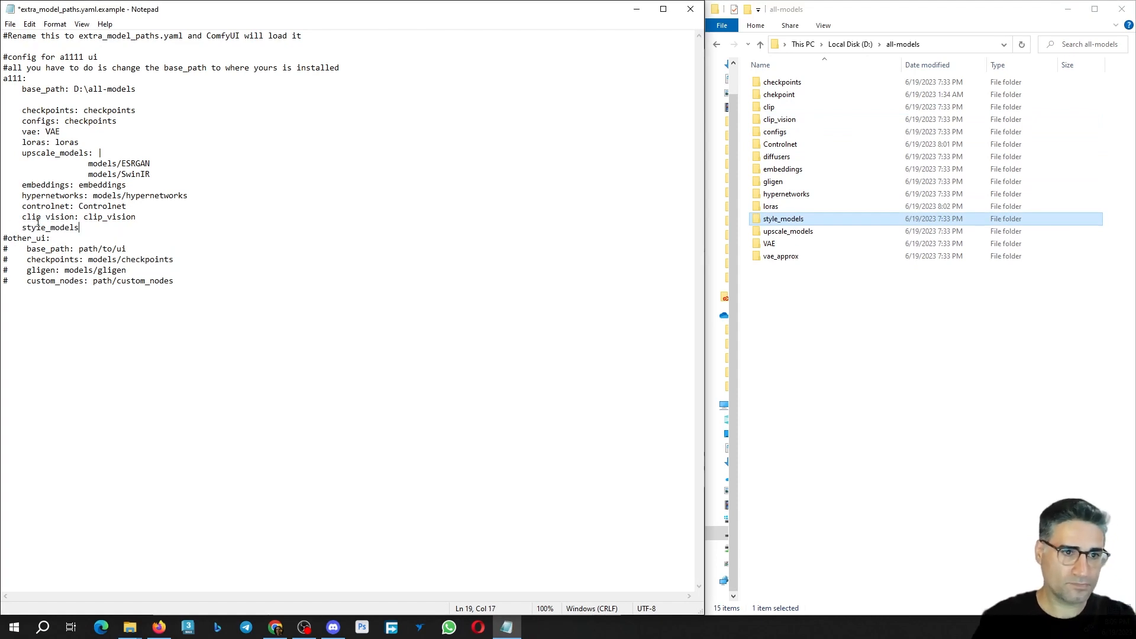
text(:)
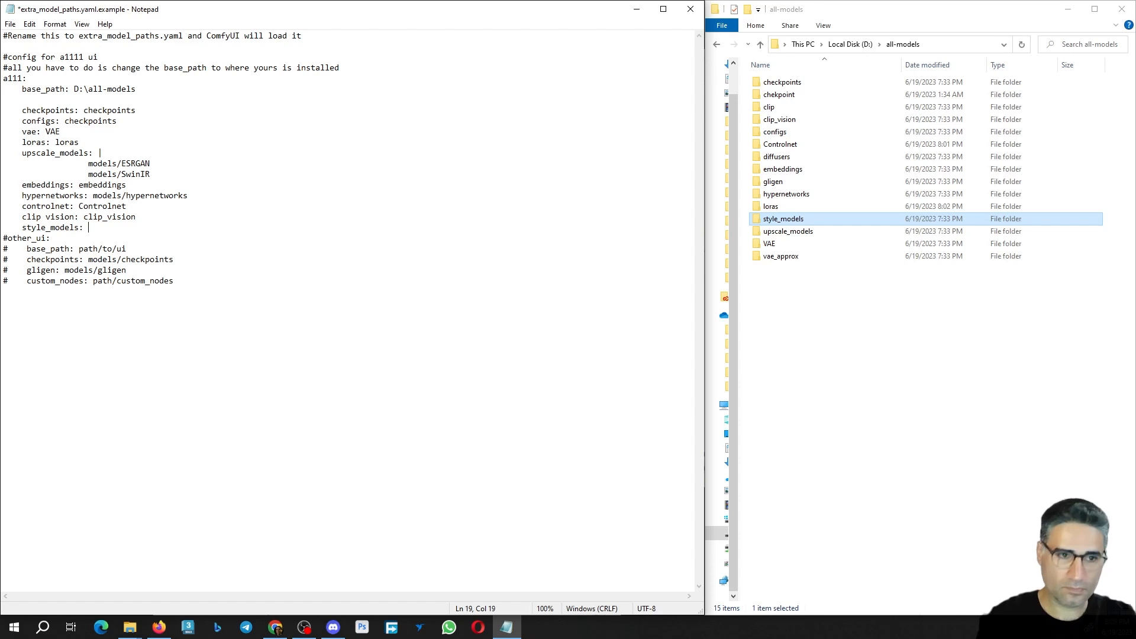
key(ctrl+v)
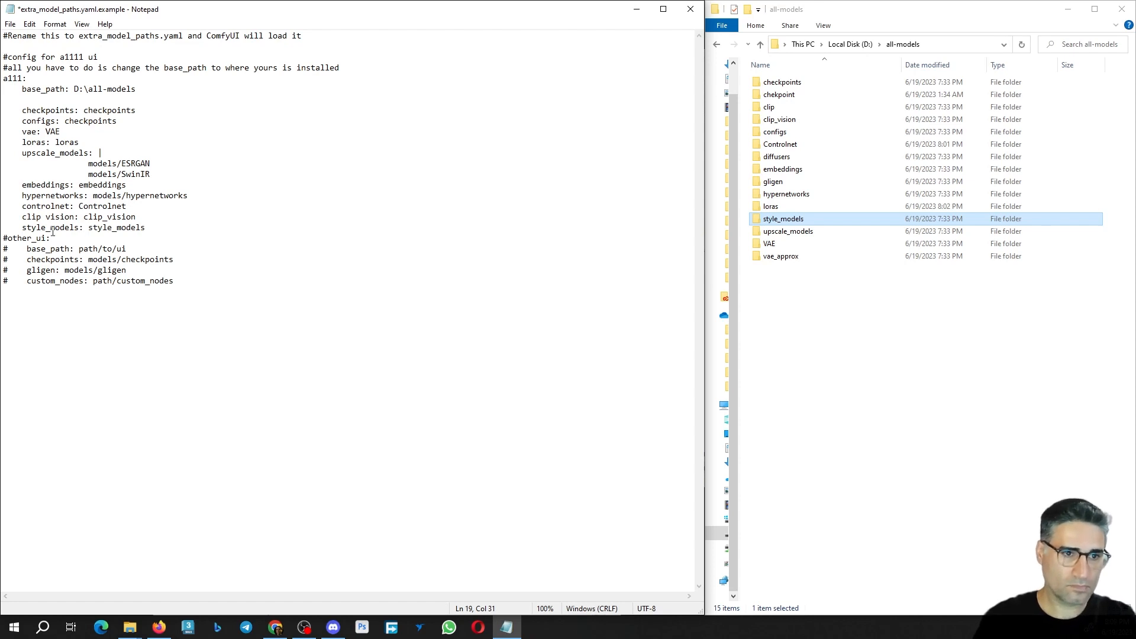
- Correct the clip vision key to clip_vision, then save and close the config file
drag(41, 219, 44, 220)
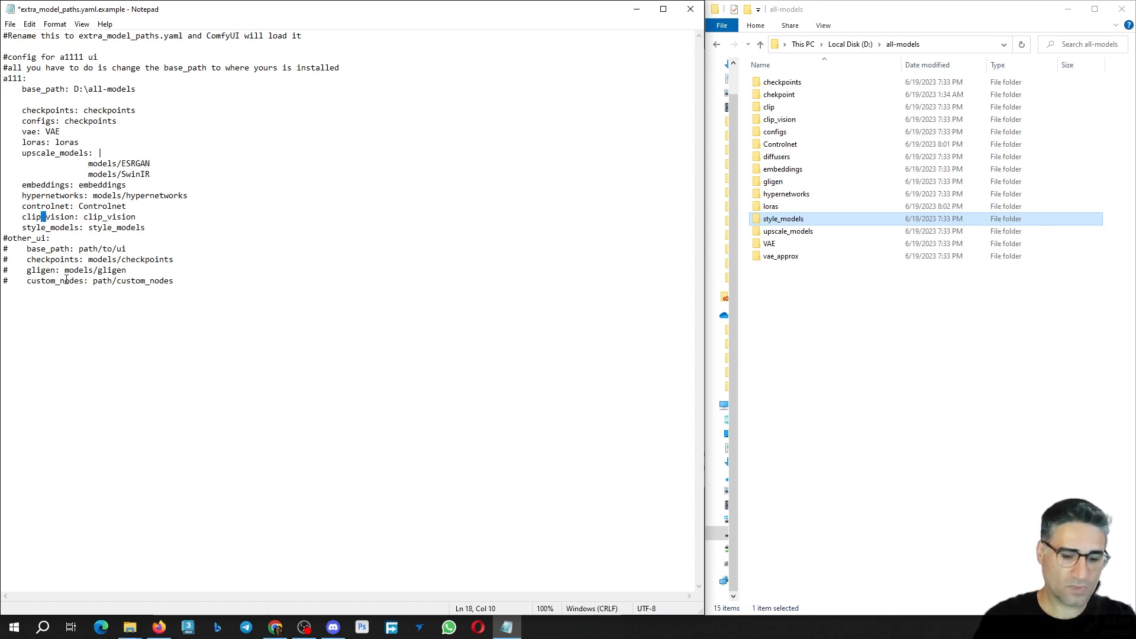
text(_)
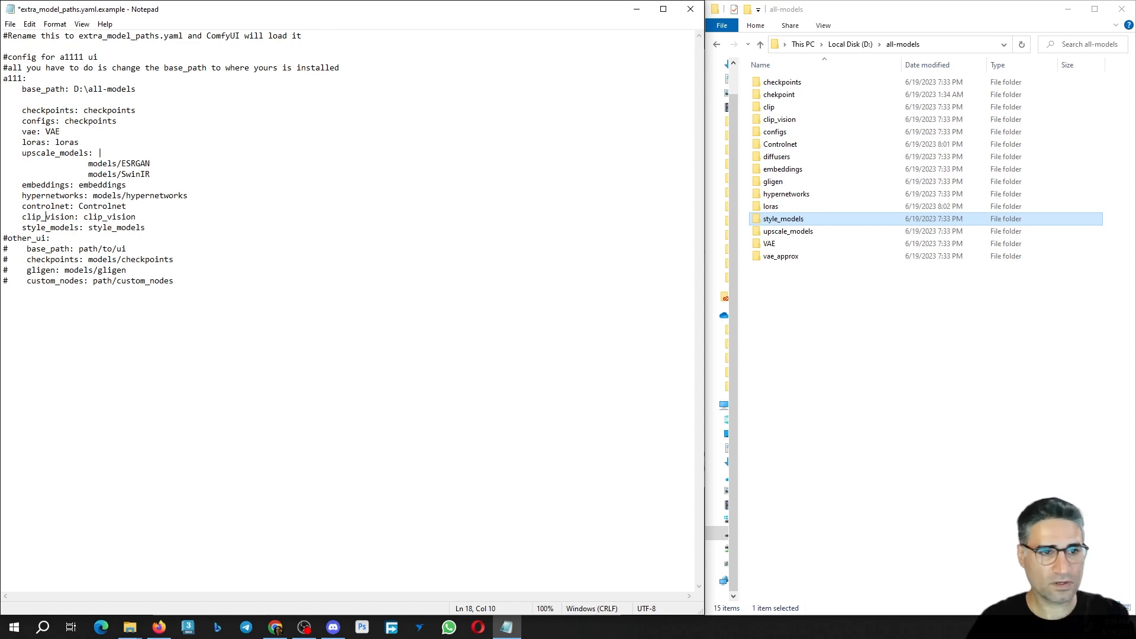
key(ctrl+s)
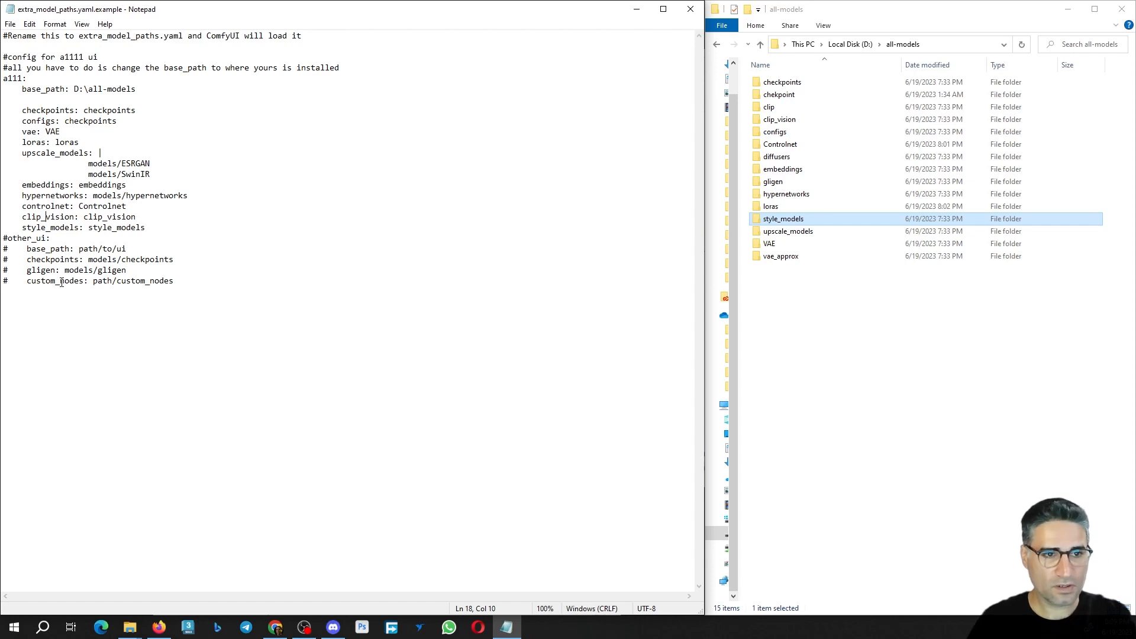
click(691, 9)
- Rename the extra_model_paths.yaml.example file in the ComfyUI folder to extra_model_paths.yaml
click(317, 462)
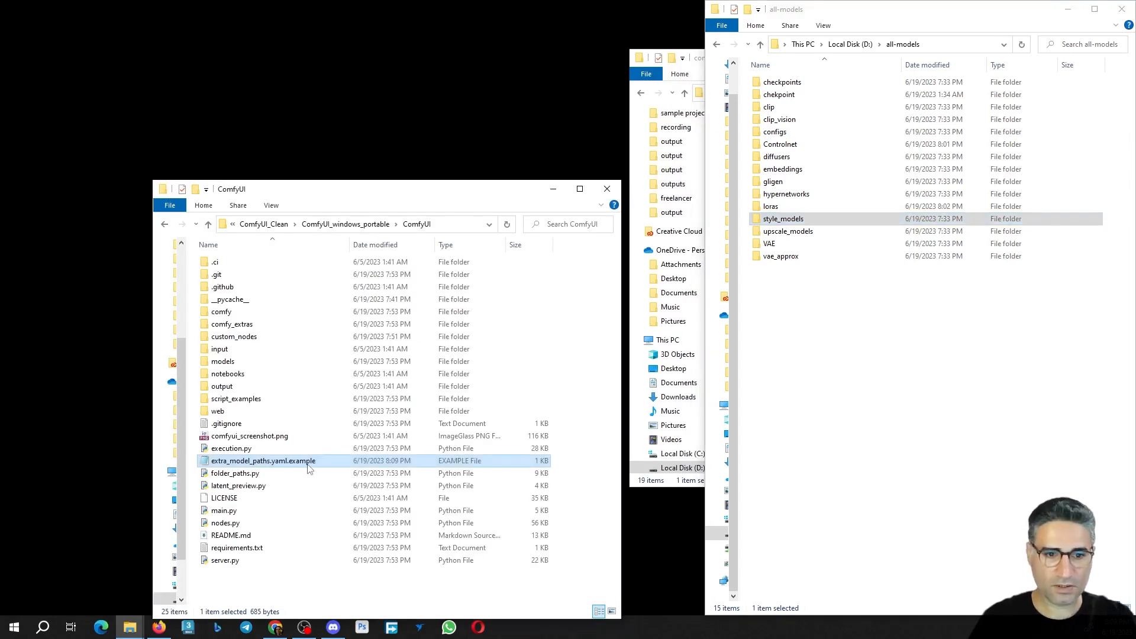
click(320, 461)
drag(320, 462, 289, 478)
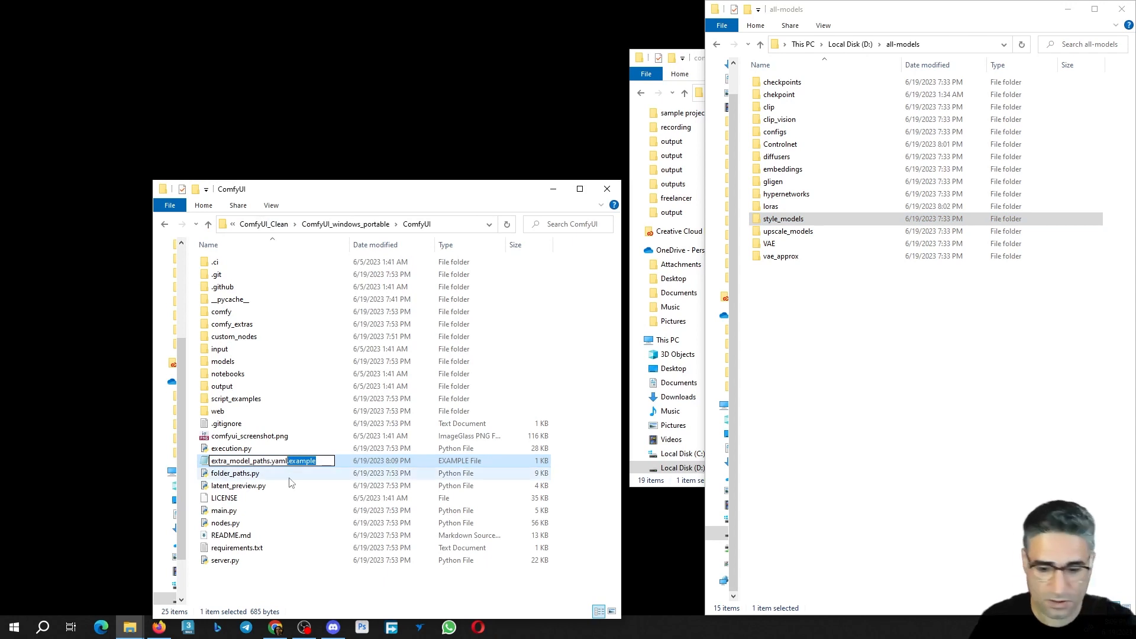
key(Delete)
key(Return)
click(621, 319)
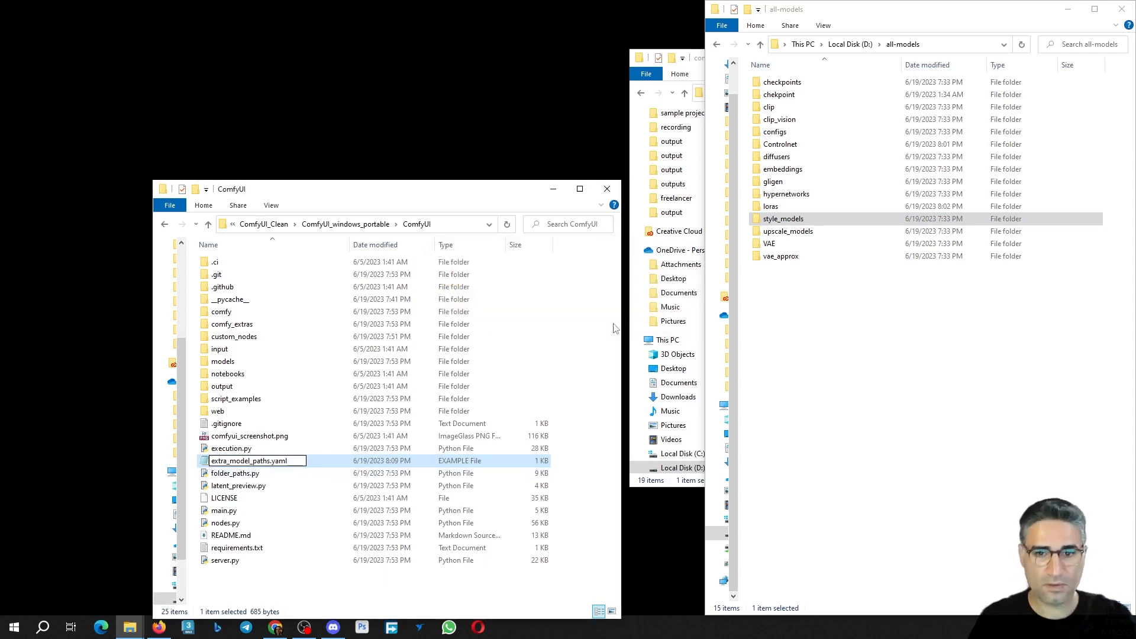
- Go up to the ComfyUI_windows_portable folder and launch ComfyUI with run_nvidia_gpu.bat
click(382, 223)
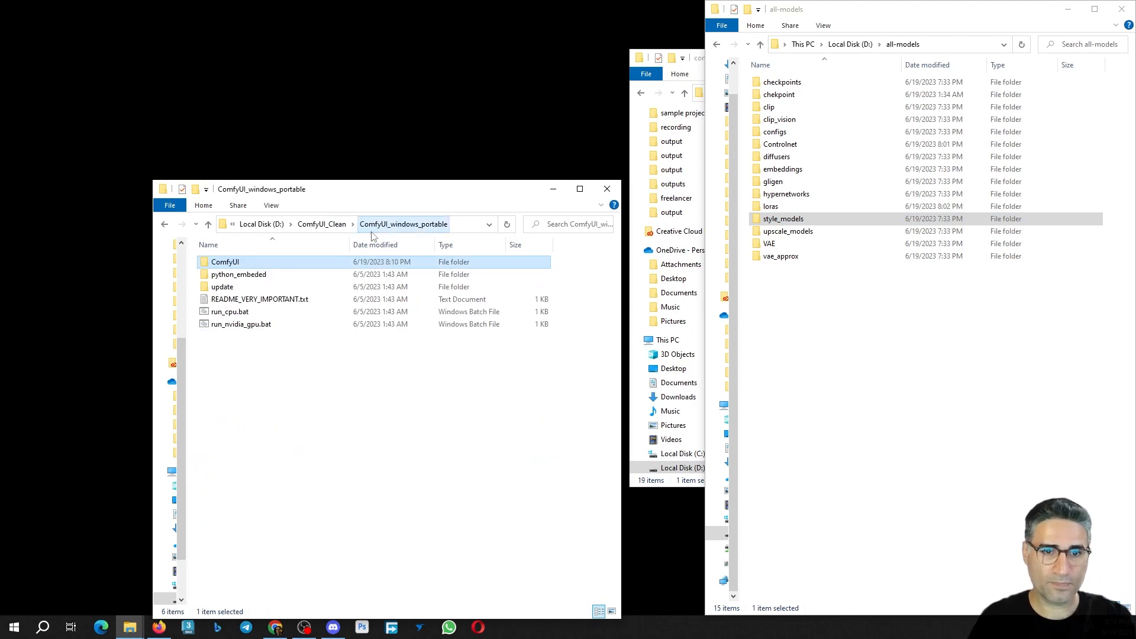
double_click(247, 329)
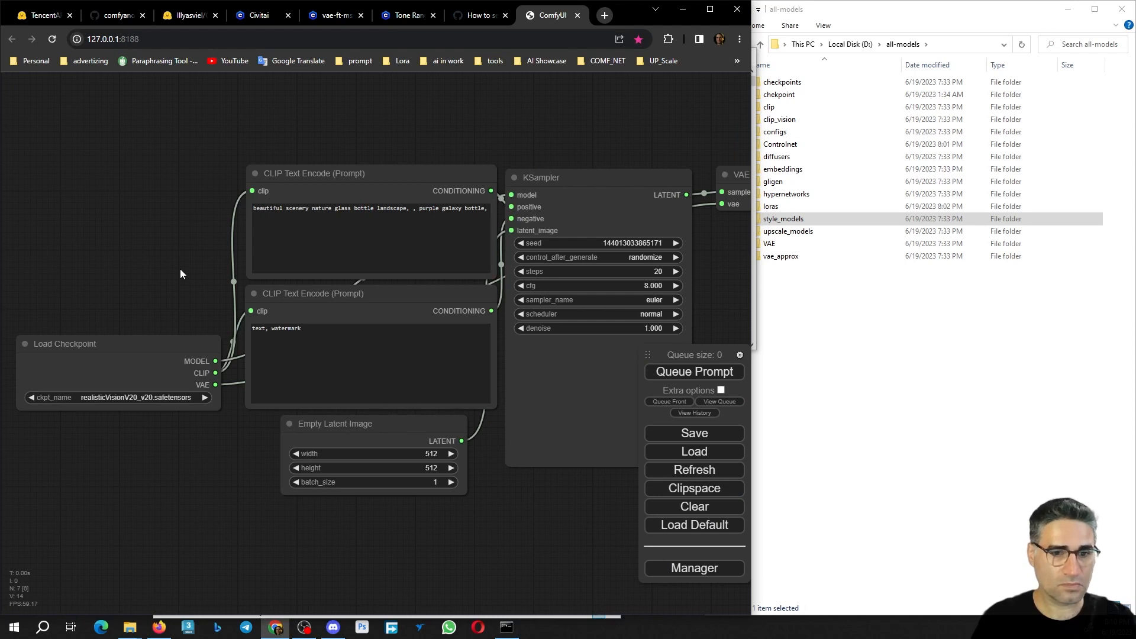
- Examine the checkpoints offered by the Load Checkpoint node against the checkpoints folder in all-models
drag(180, 269, 121, 105)
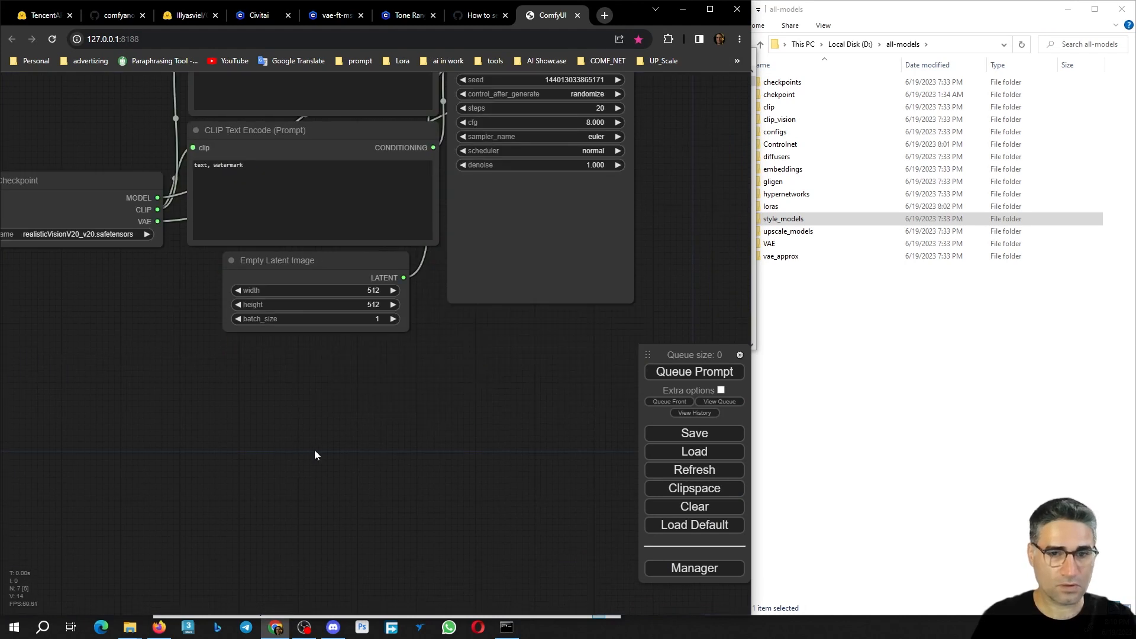
drag(371, 414, 297, 423)
scroll(317, 425, down, 1)
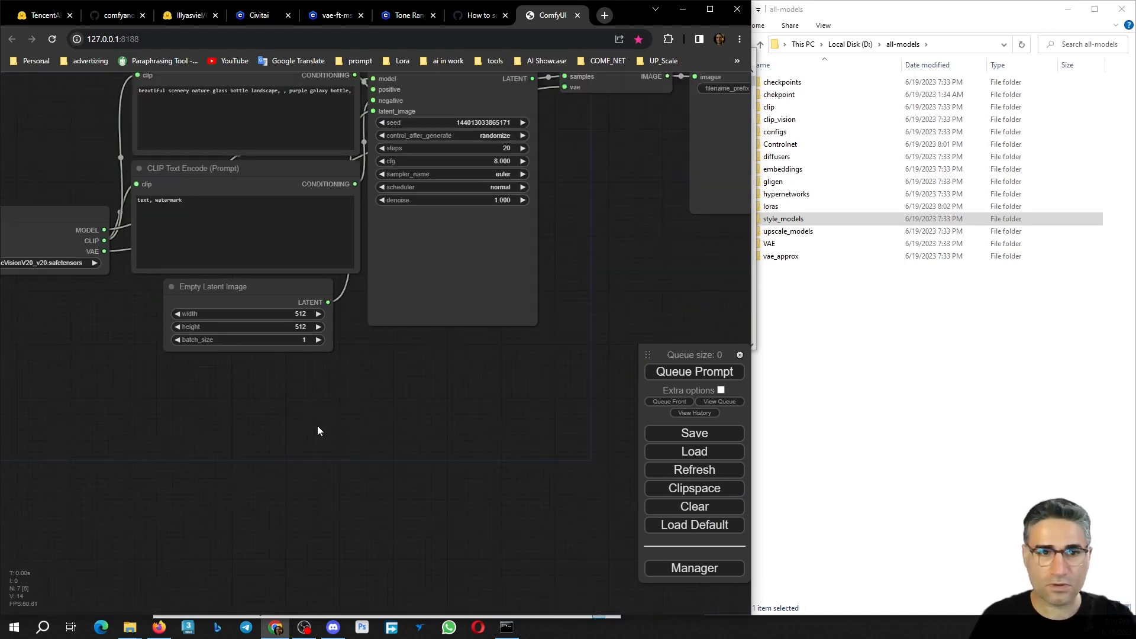
drag(136, 355, 489, 403)
scroll(365, 313, up, 4)
click(384, 312)
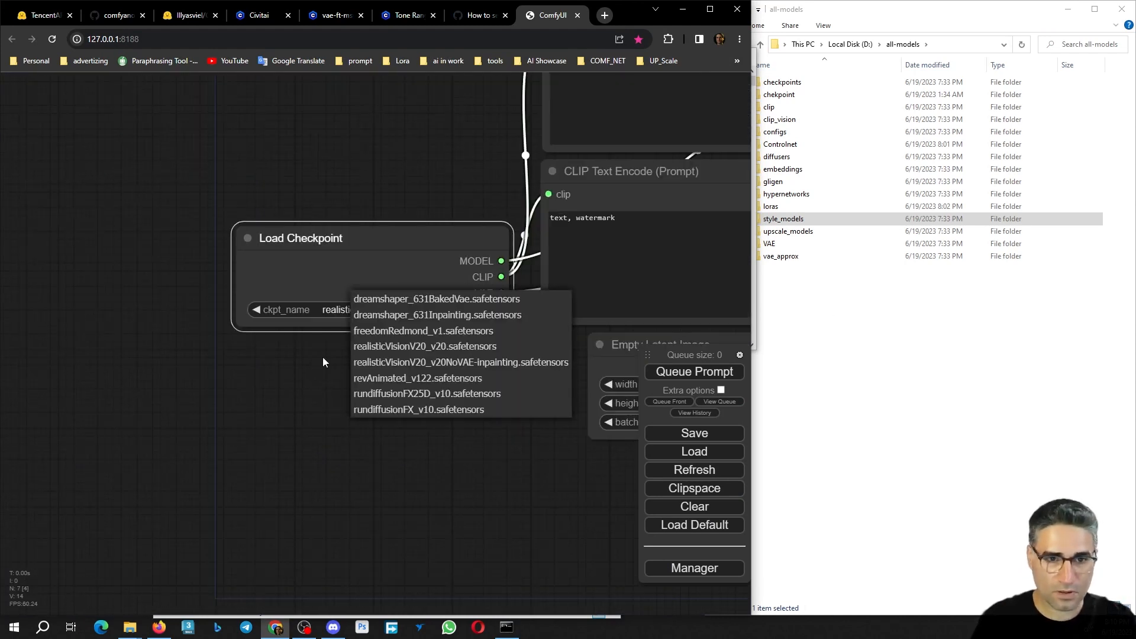
click(379, 306)
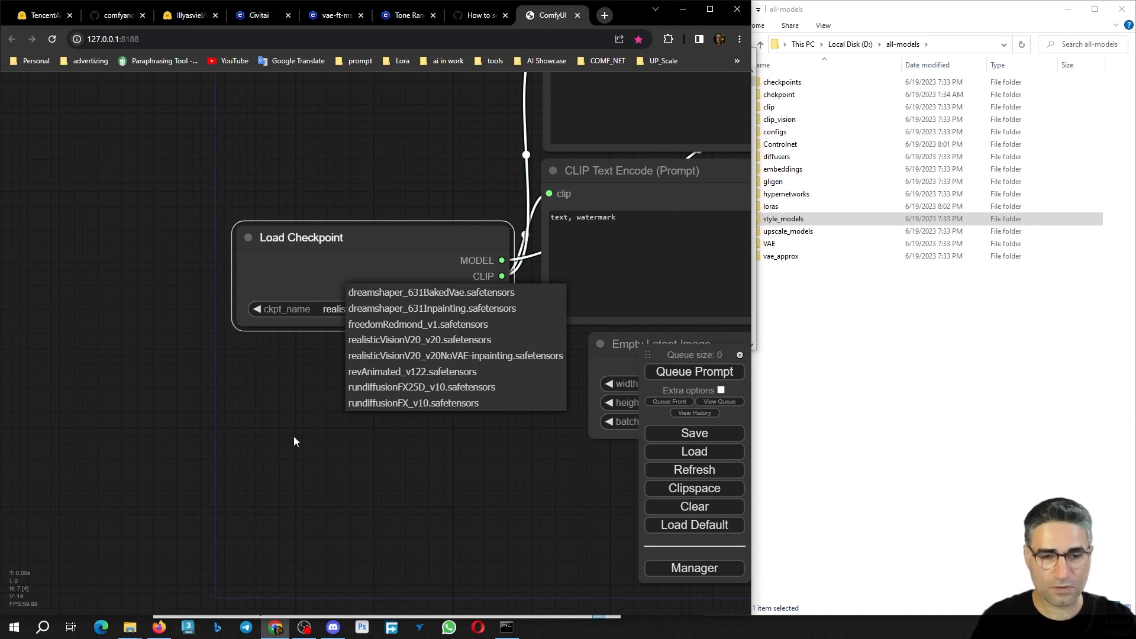
click(307, 200)
click(376, 312)
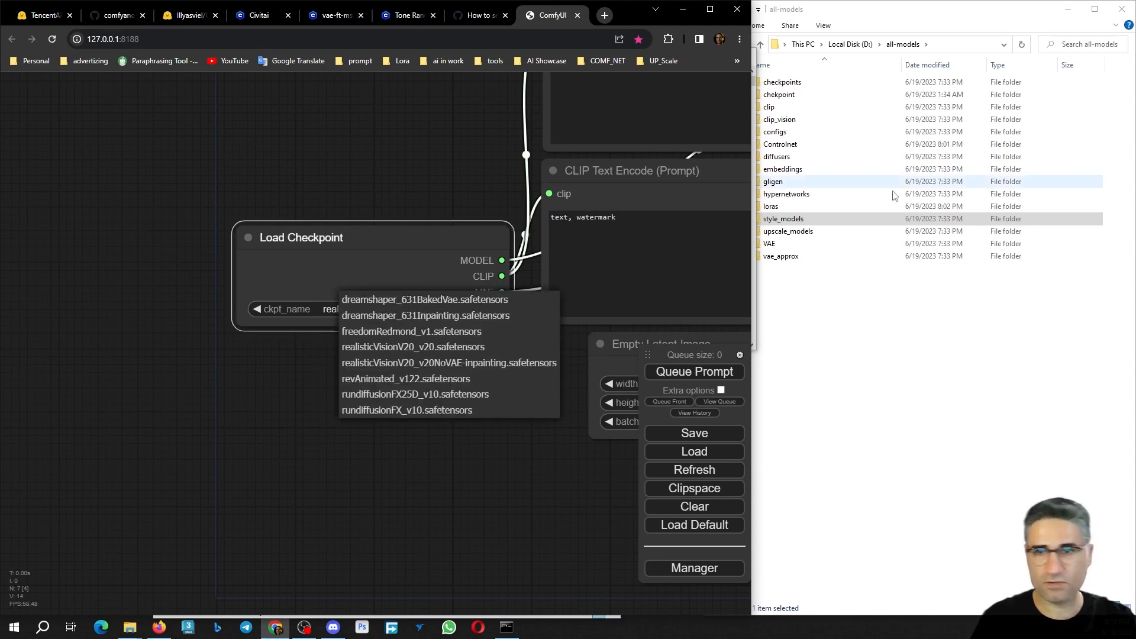
click(826, 83)
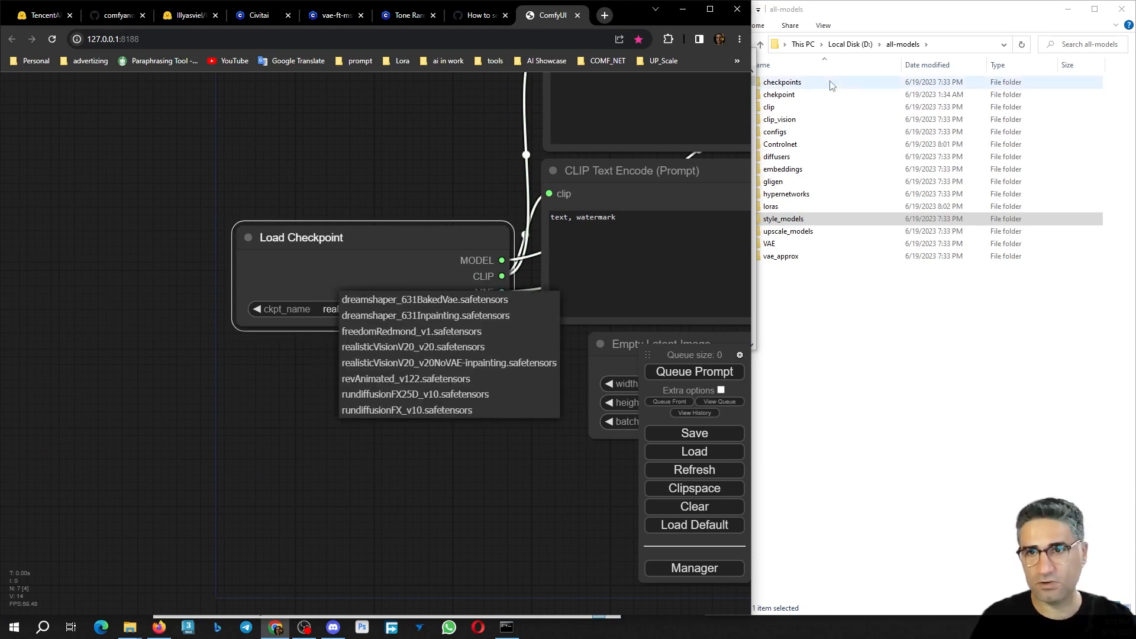
click(261, 383)
- Add a LoraLoader node, check the LoRAs it offers in lora_name, and place the node below Load Checkpoint
drag(348, 412, 214, 336)
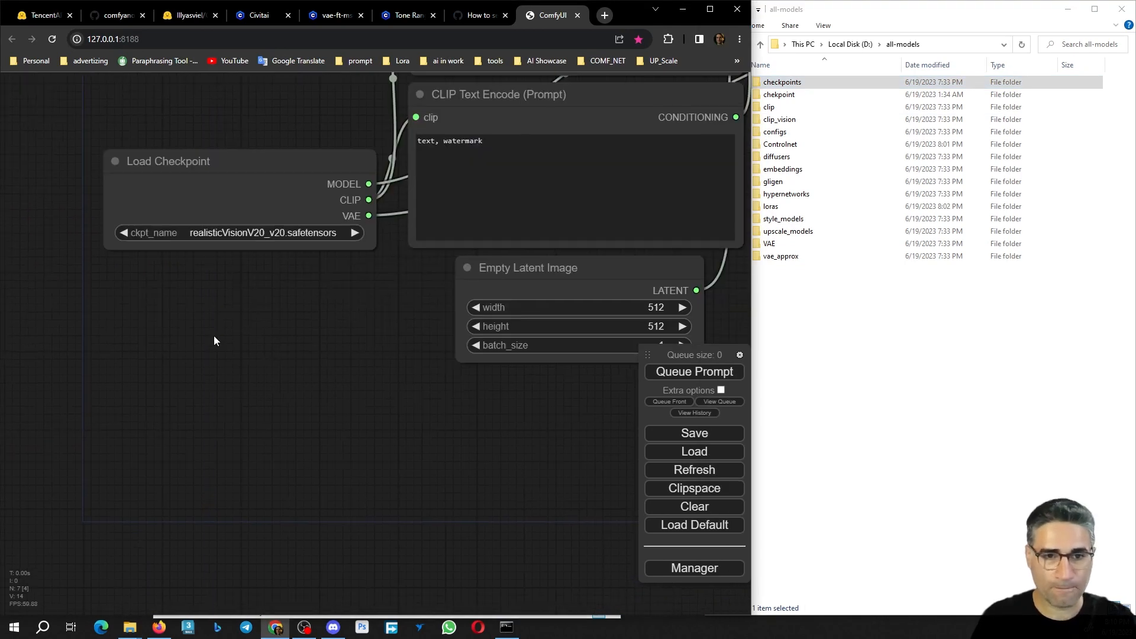
double_click(268, 388)
text(lo)
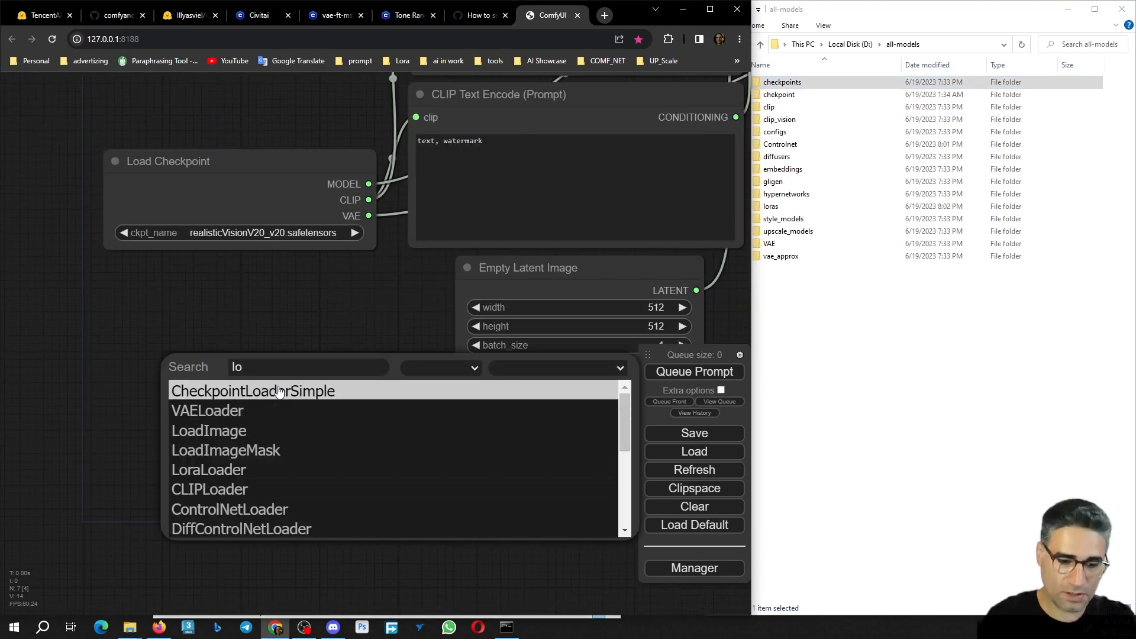
text(ra)
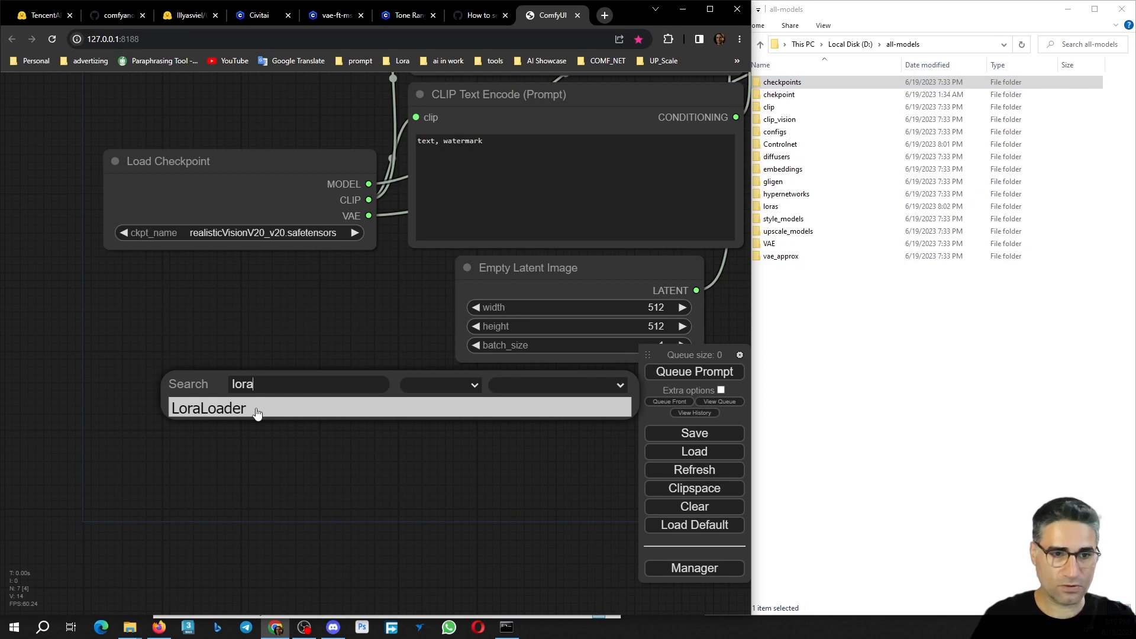
click(256, 408)
click(422, 433)
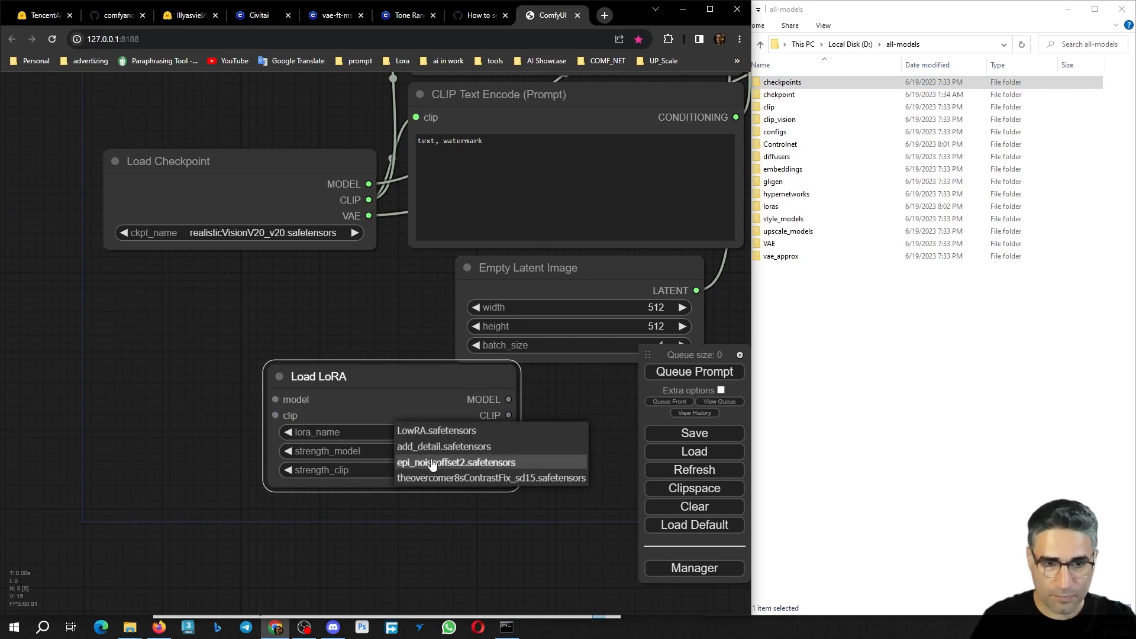
drag(372, 374, 235, 346)
- Add a CLIPVisionLoader node, check the models offered in clip_name, and place it below Empty Latent Image
drag(499, 503, 353, 434)
click(425, 417)
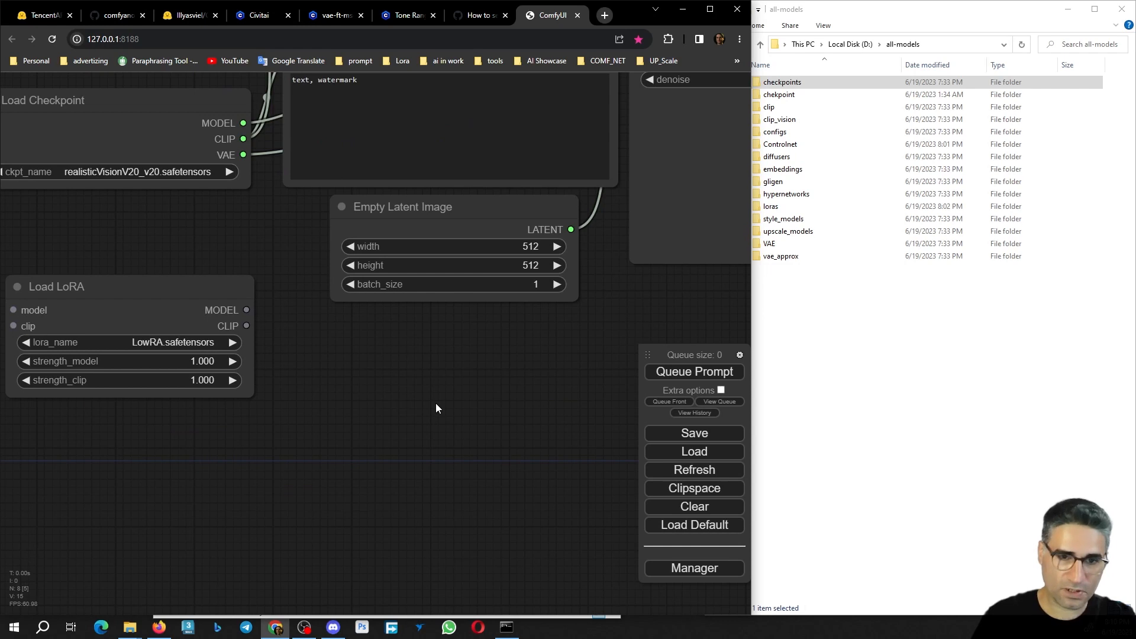
double_click(437, 408)
text(cli)
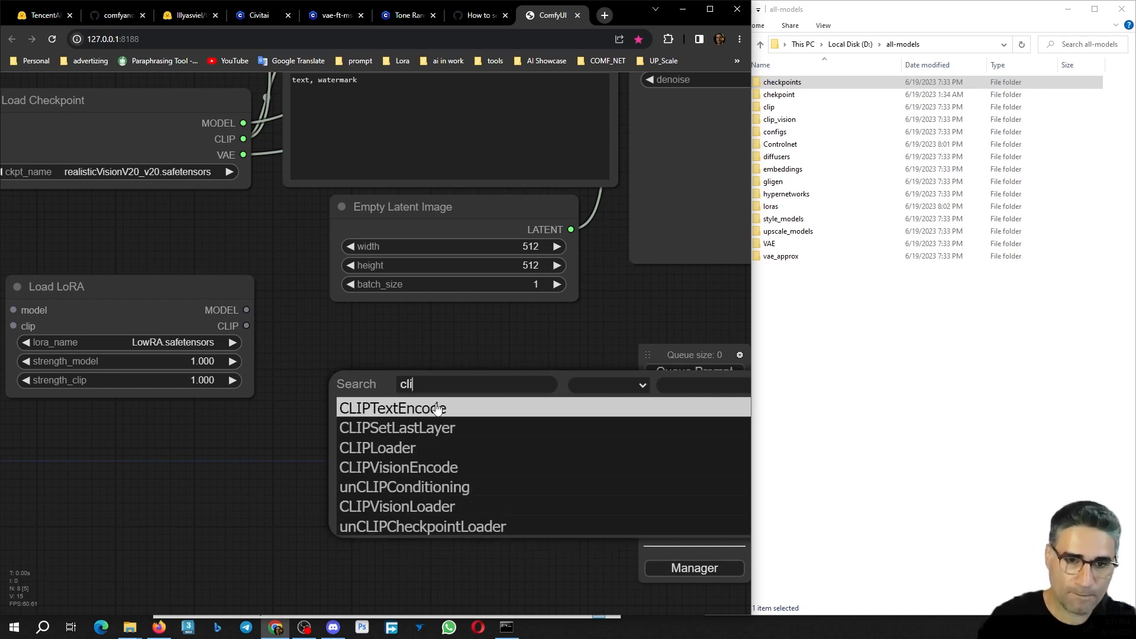
text(p)
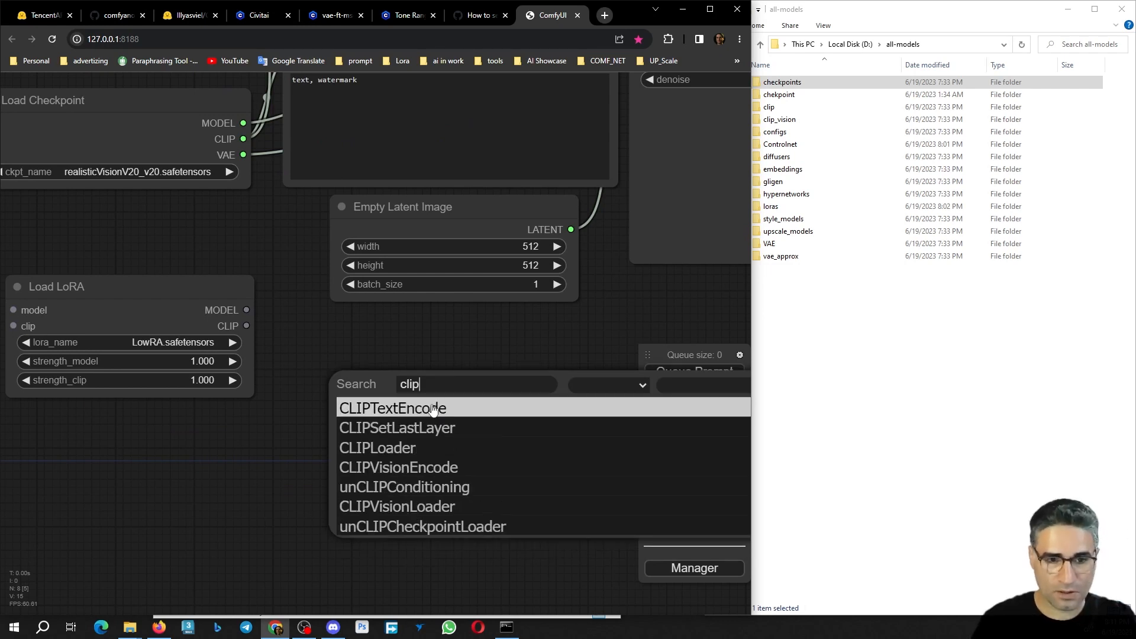
click(459, 506)
drag(568, 396, 397, 385)
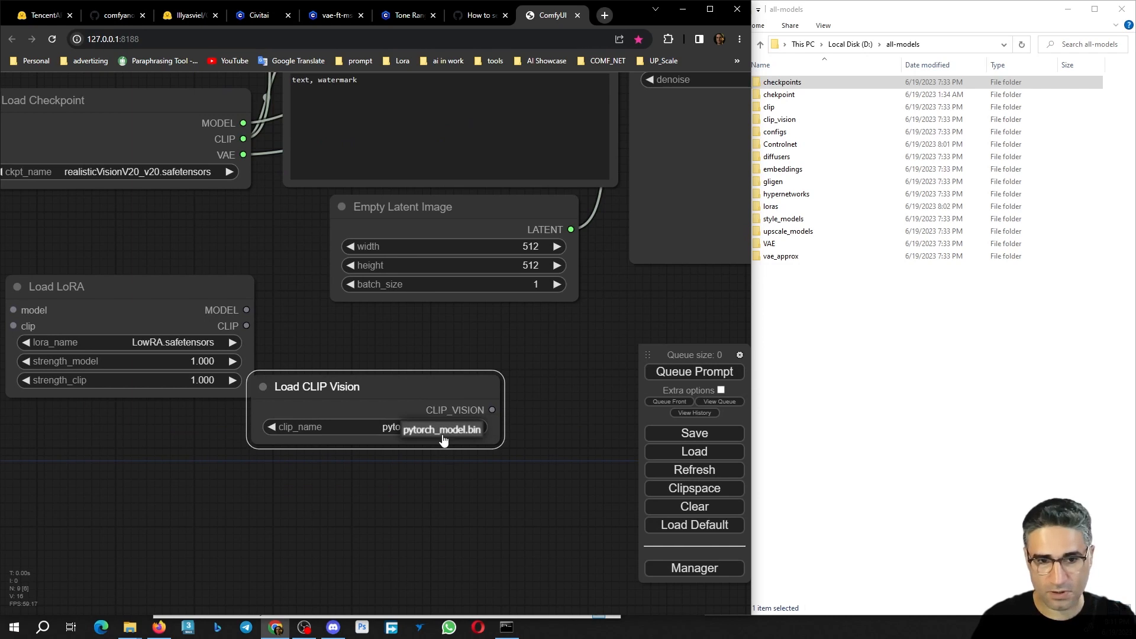
scroll(408, 486, down, 3)
drag(412, 418, 502, 408)
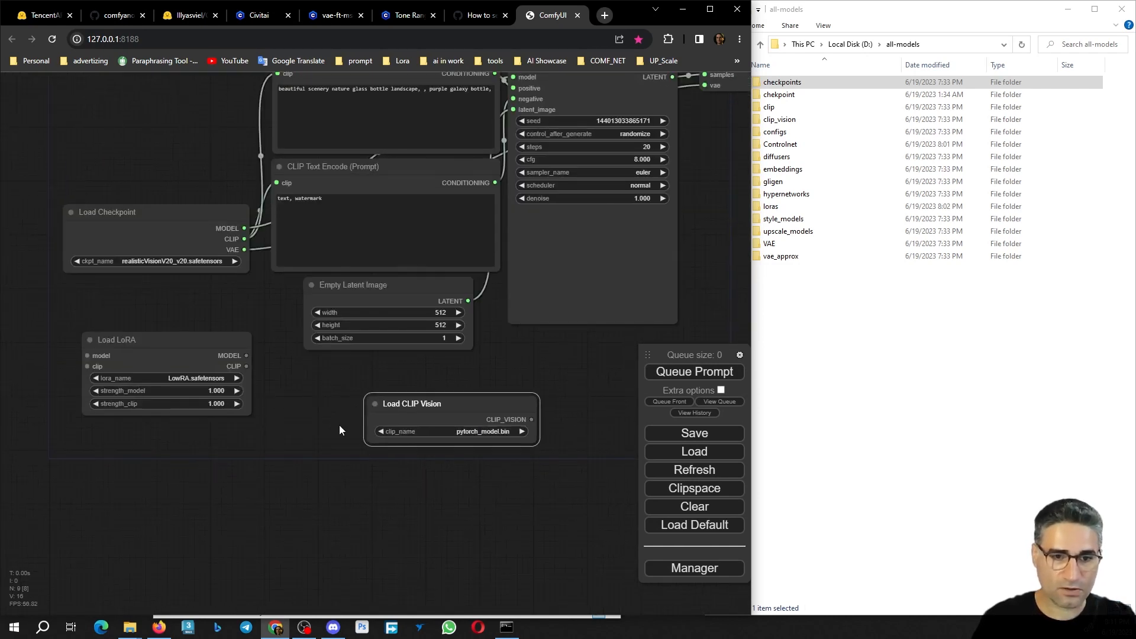
- Add a StyleModelApply node and place it below the Load LoRA node
double_click(339, 425)
text(sty)
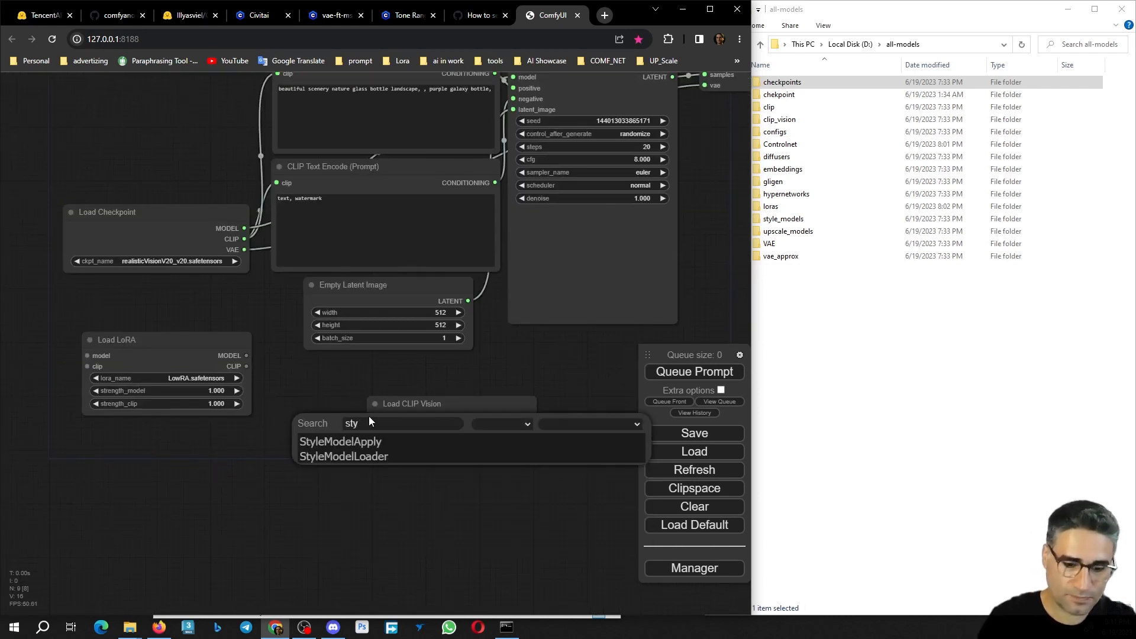
text(l)
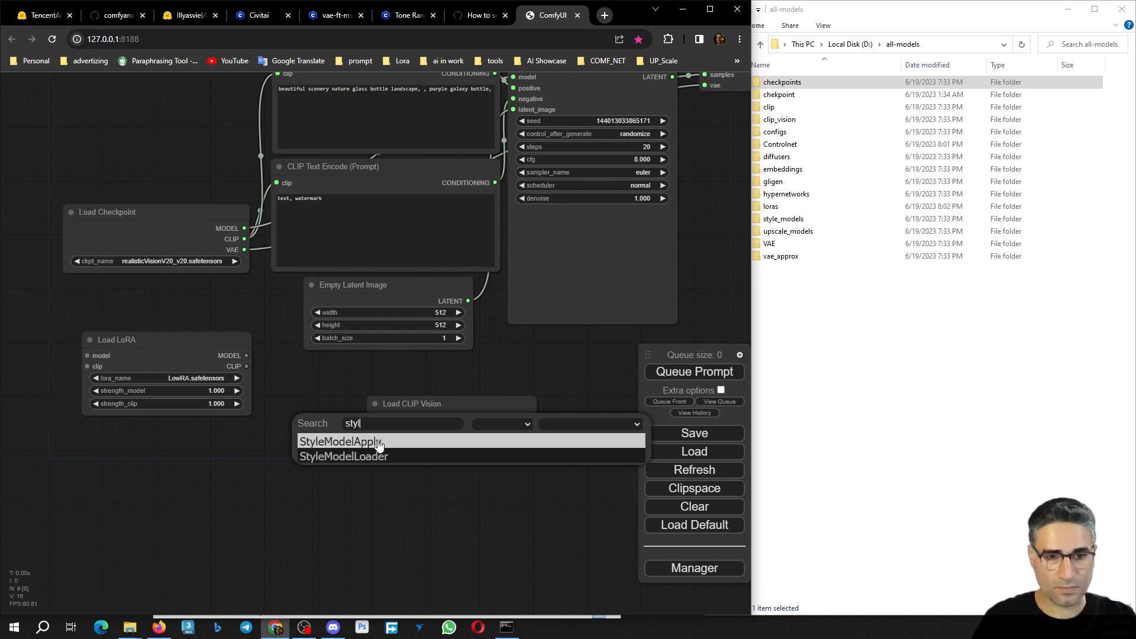
click(376, 442)
drag(390, 408, 228, 478)
- Add a StyleModelLoader node, check the models offered in style_model_name, and place it just below Load CLIP Vision
double_click(275, 449)
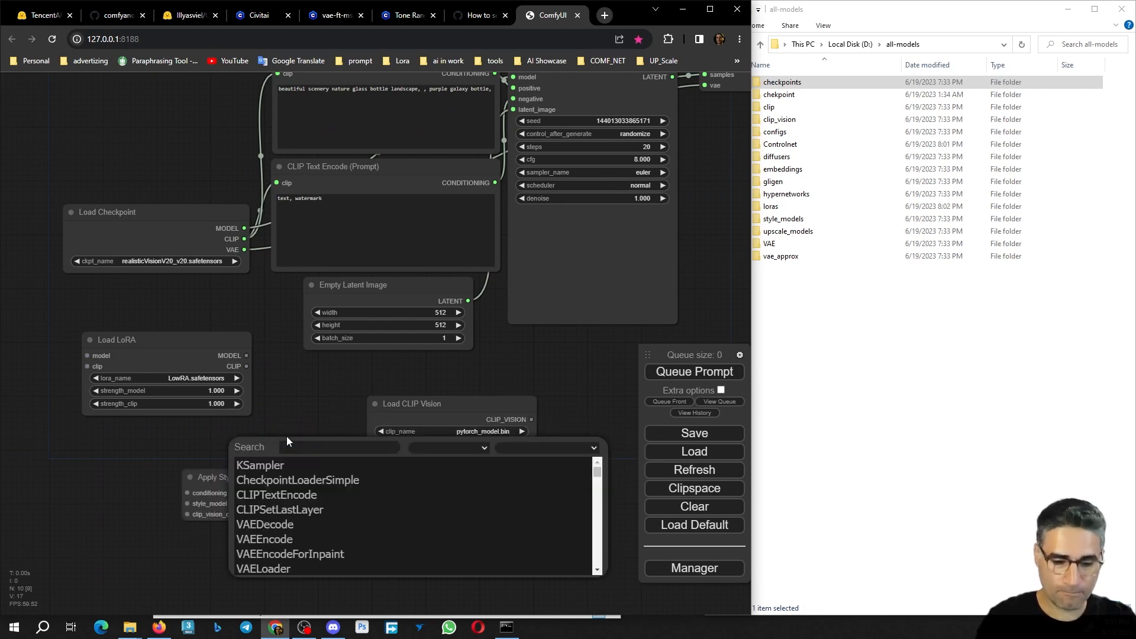
double_click(287, 437)
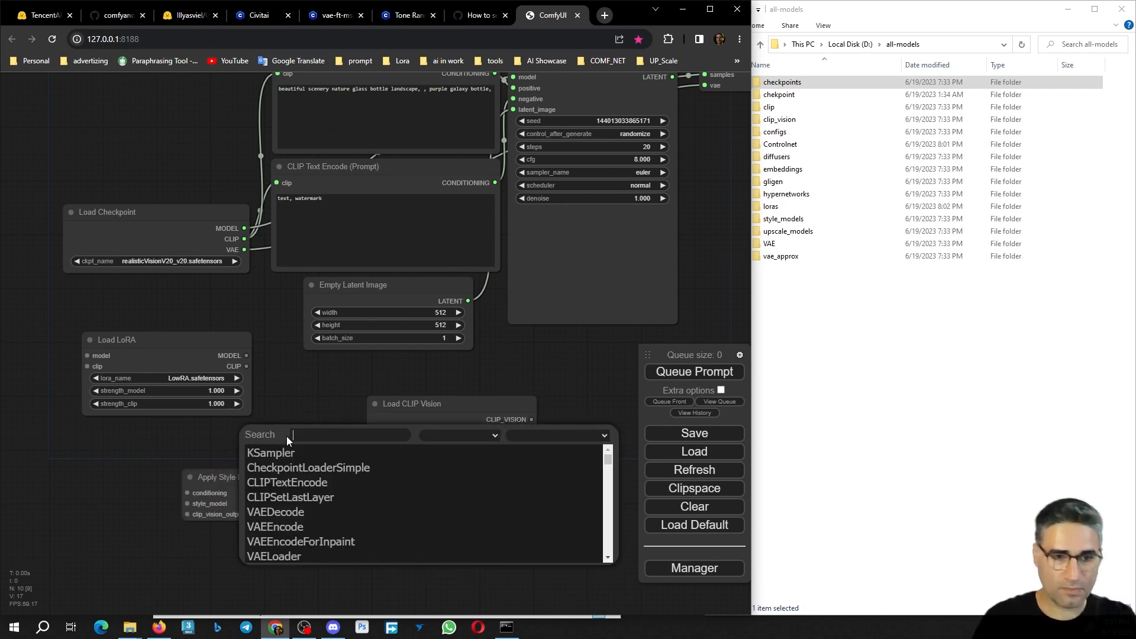
text(stl)
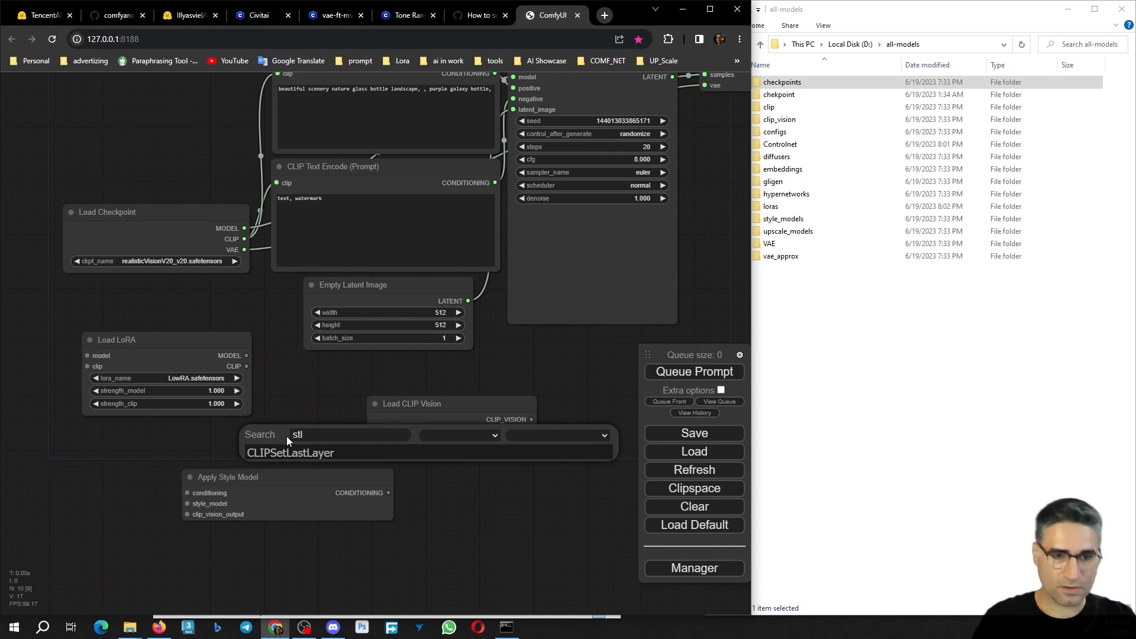
double_click(320, 423)
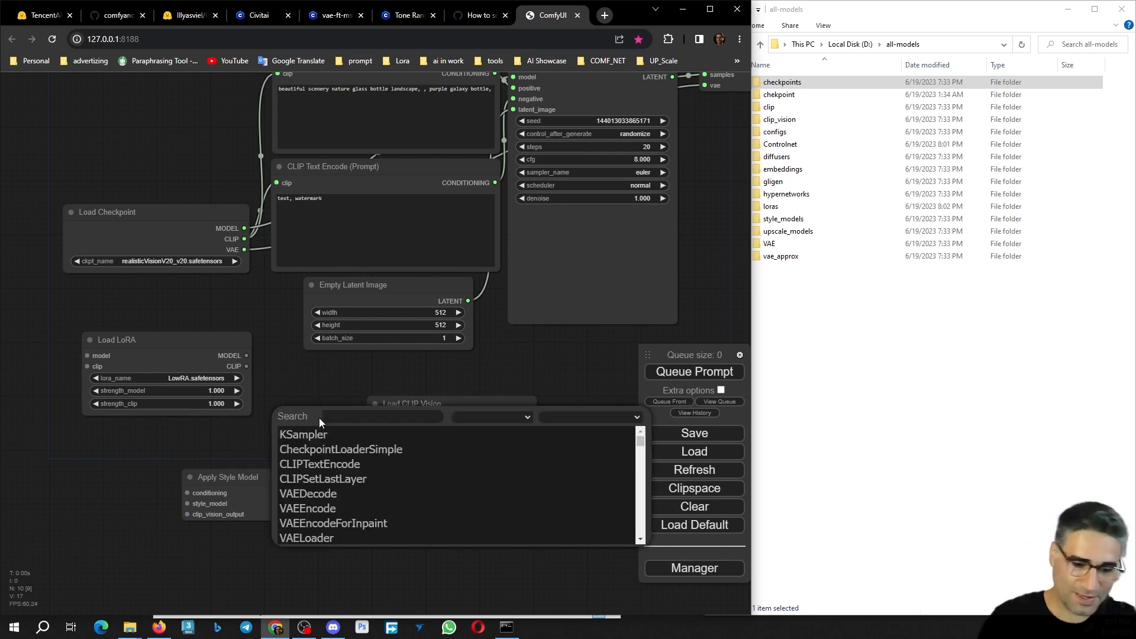
text(st)
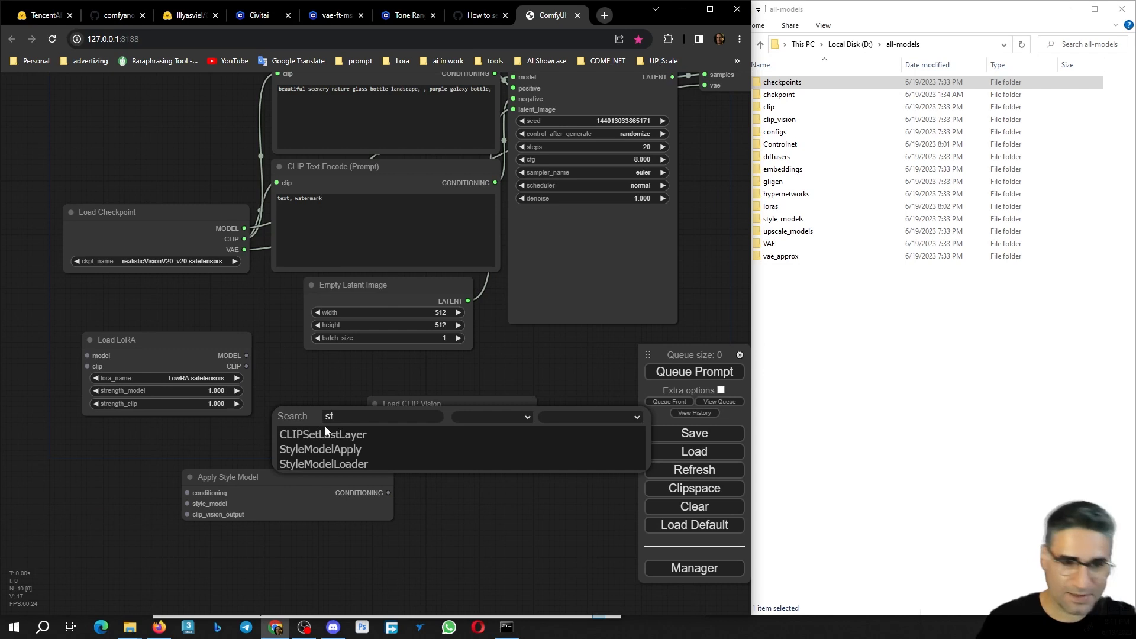
click(329, 465)
click(398, 434)
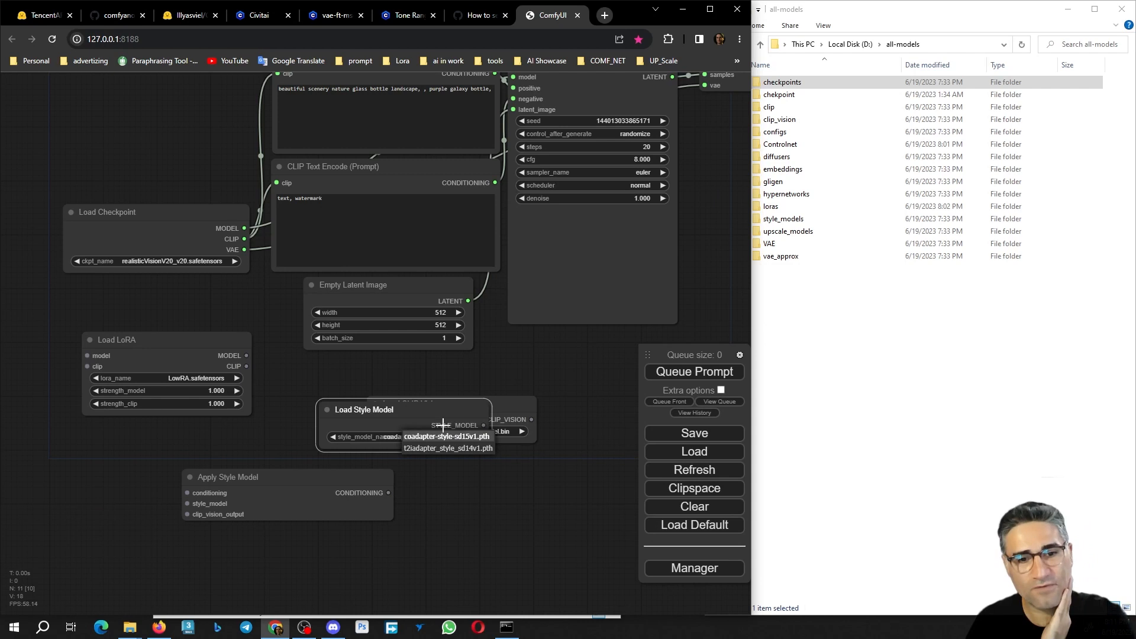
drag(426, 413, 428, 455)
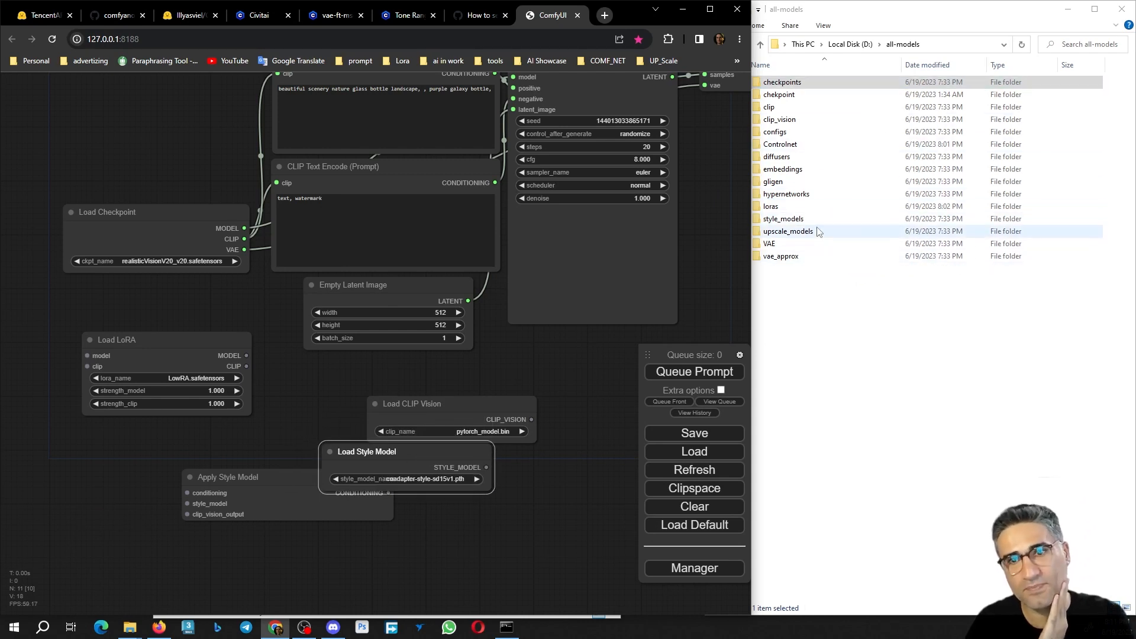
- Review all the model folders inside all-models, then go up to drive D: and inspect the all-models folder's details
drag(852, 303, 787, 88)
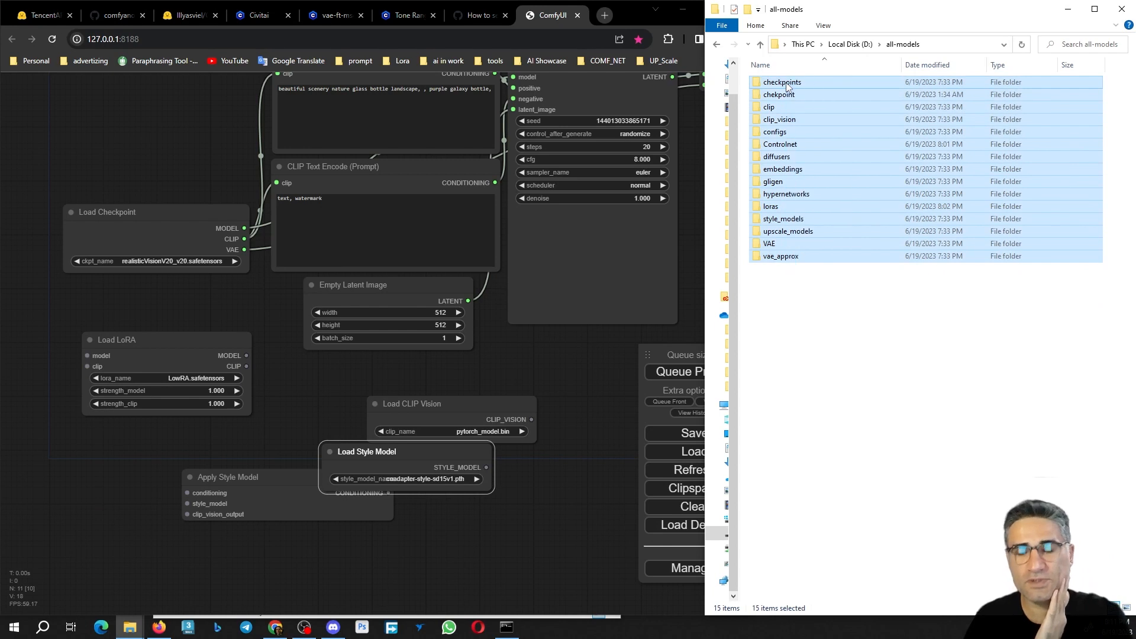
click(850, 44)
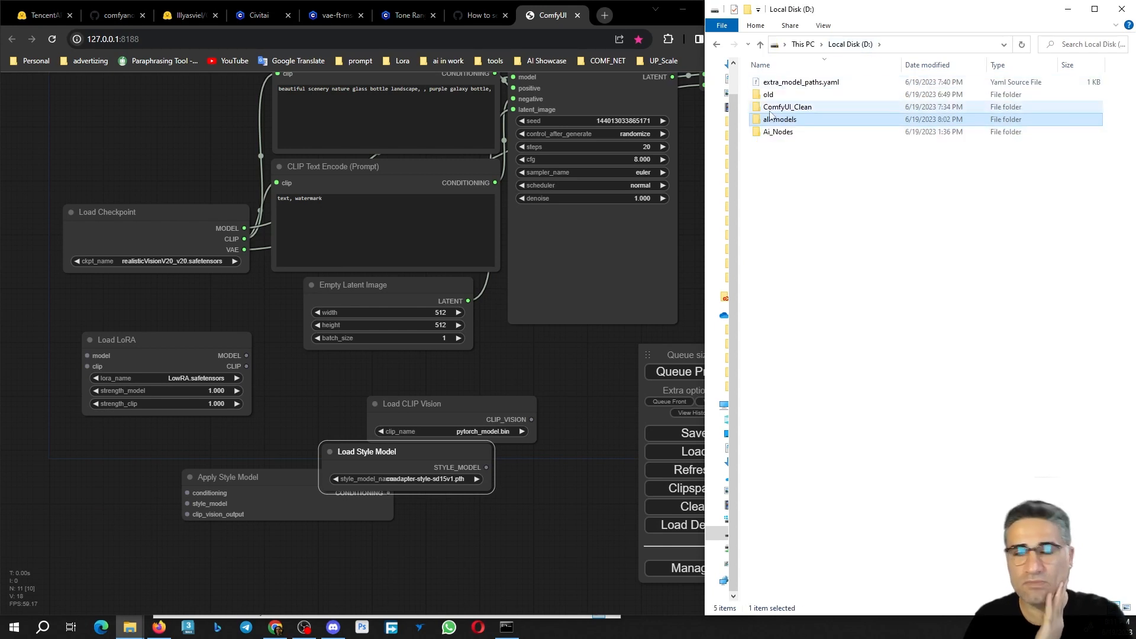
mouse_move(785, 122)
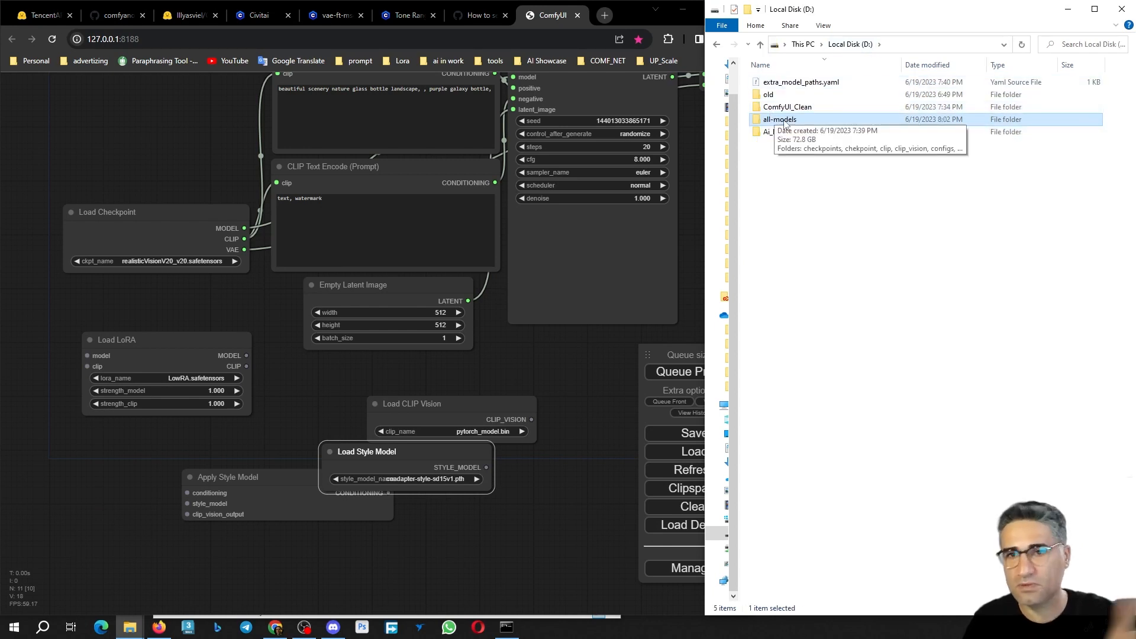
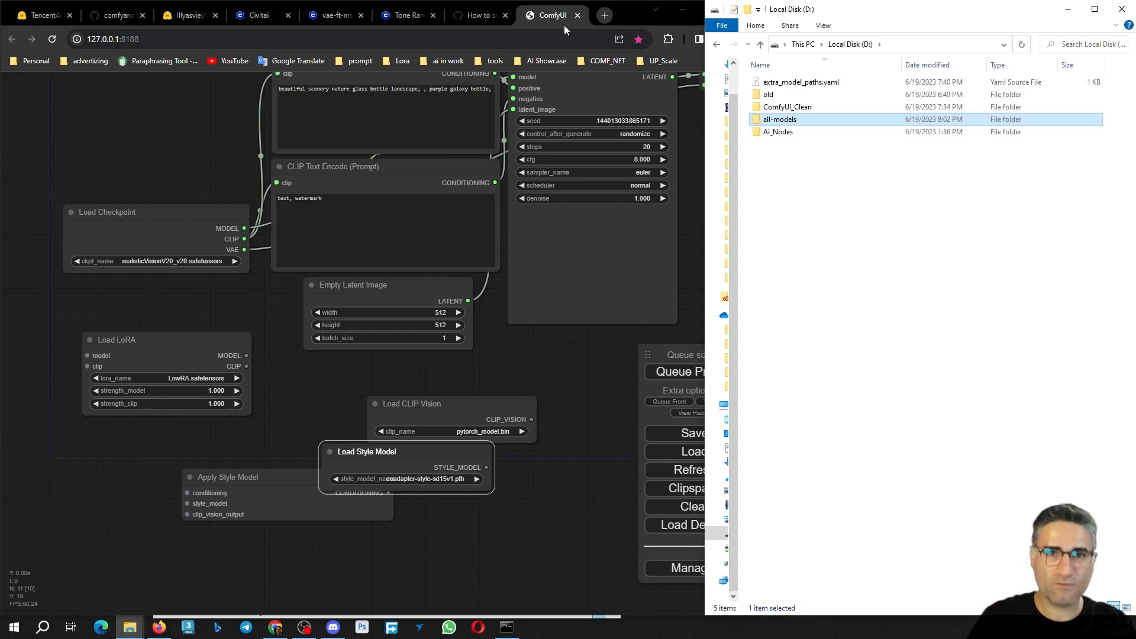
- Maximize the browser, open the ComfyUI GitHub README and copy the --preview-method auto option from the high-quality previews section
click(620, 19)
click(711, 10)
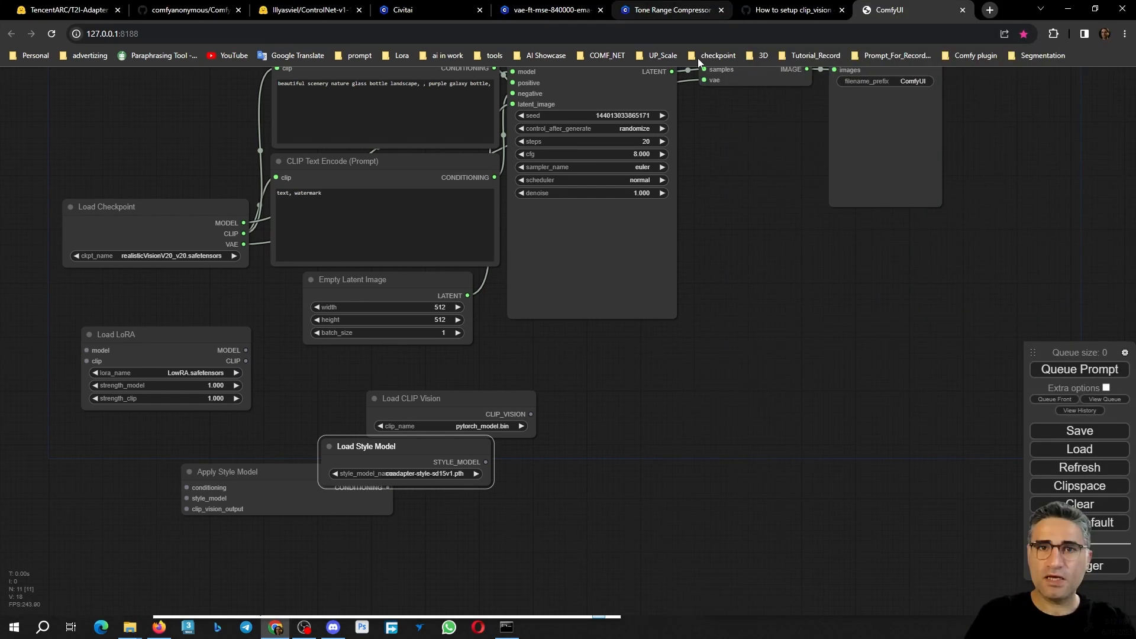
click(142, 5)
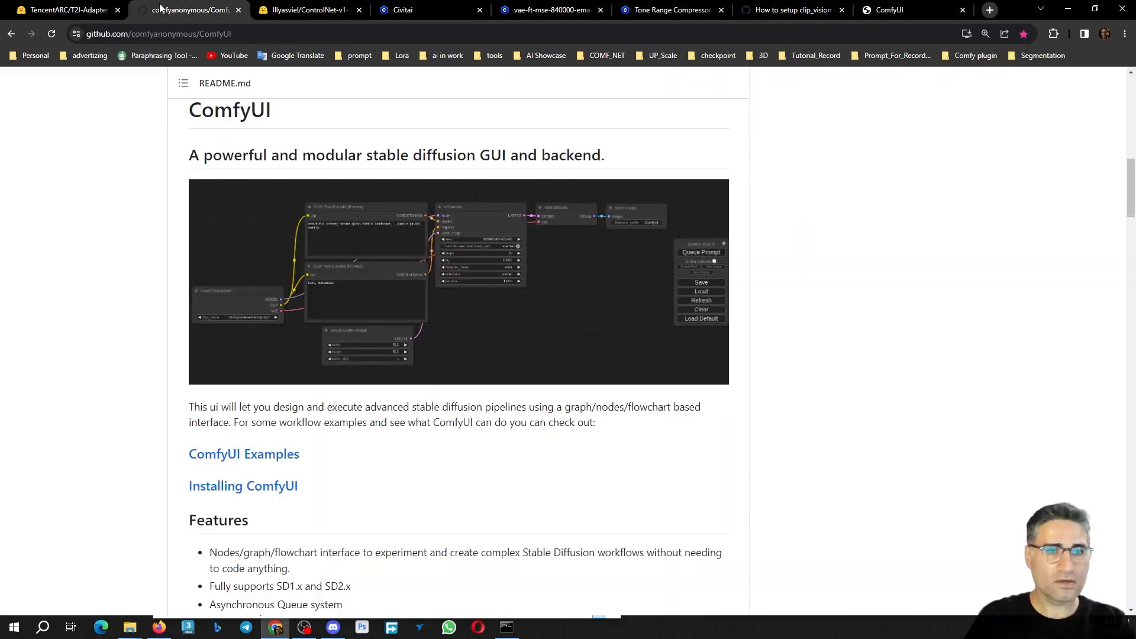
scroll(477, 408, down, 7)
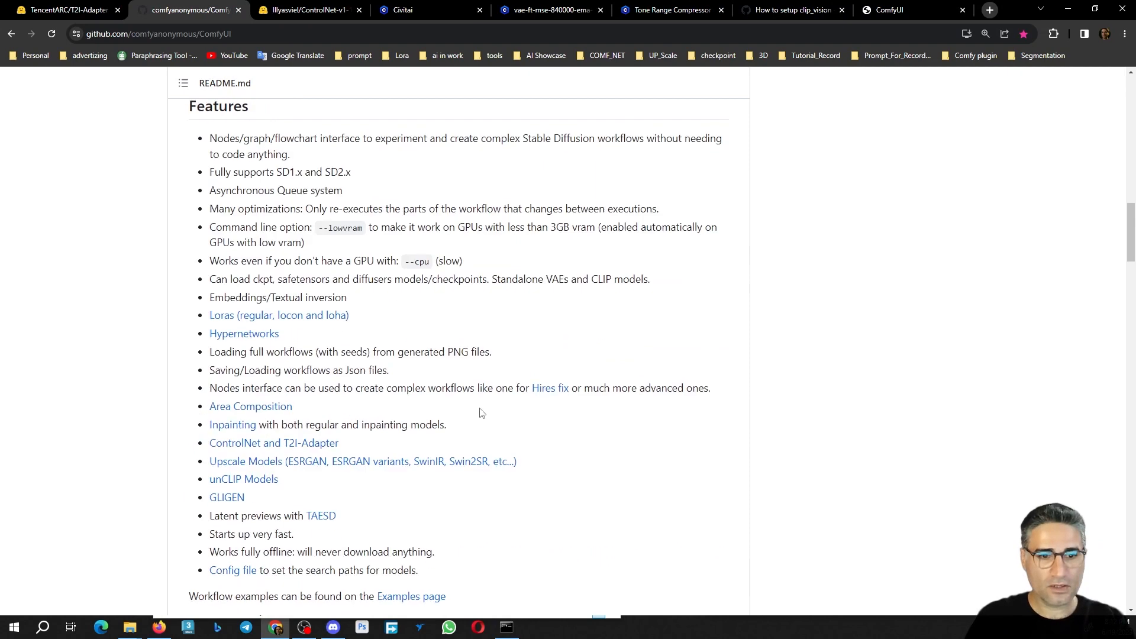
scroll(483, 410, up, 6)
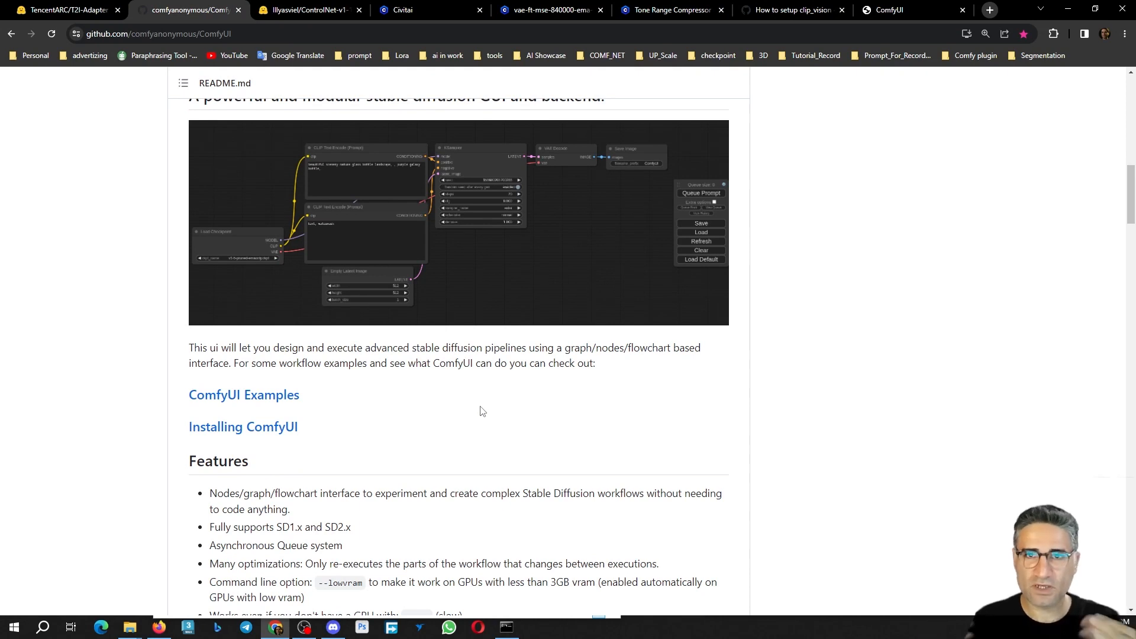
scroll(483, 411, down, 20)
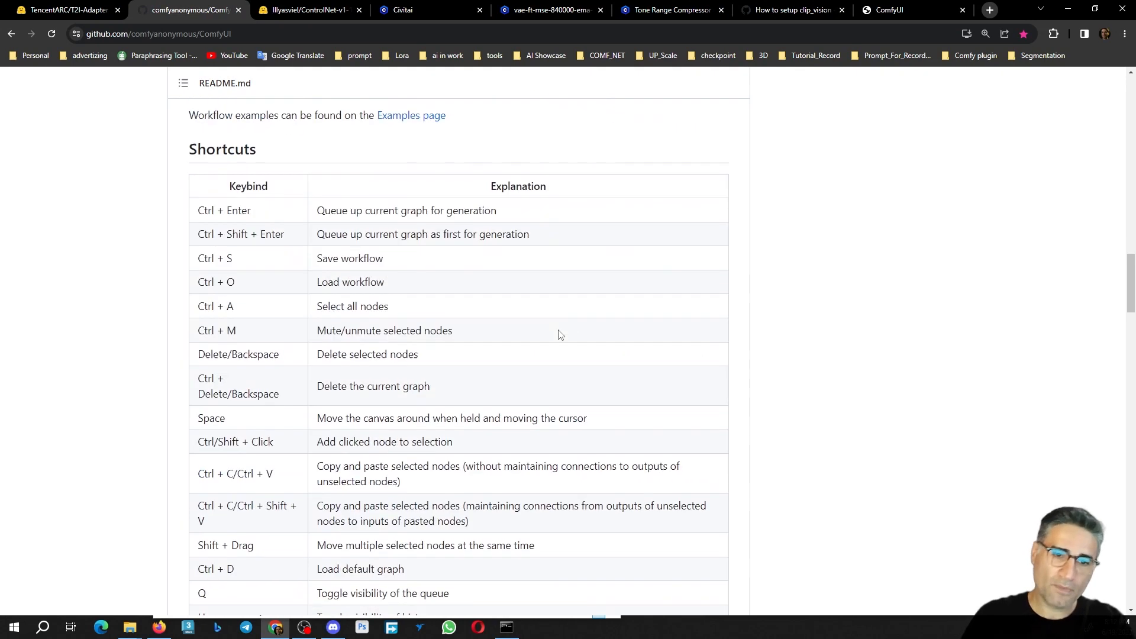
scroll(553, 347, down, 13)
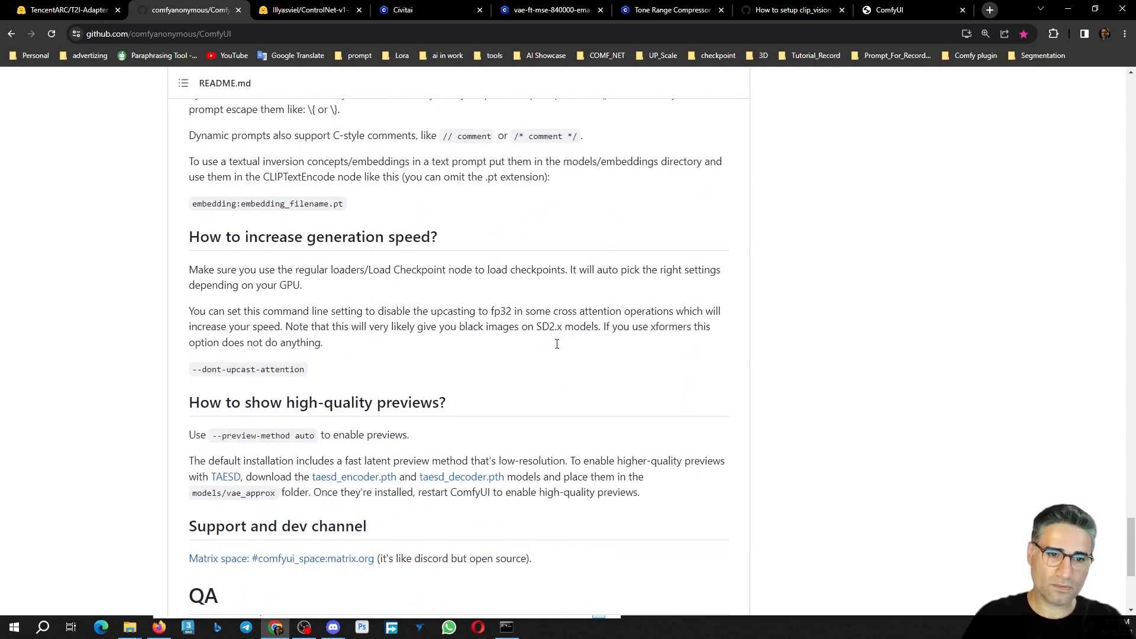
scroll(555, 347, down, 5)
scroll(557, 349, up, 6)
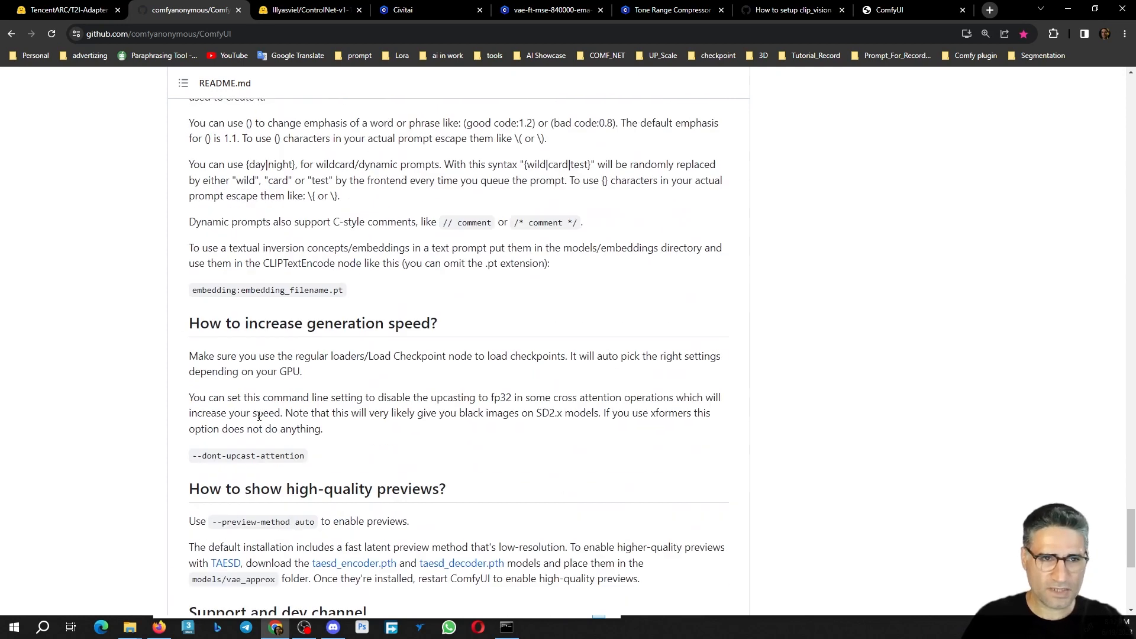
scroll(223, 196, down, 4)
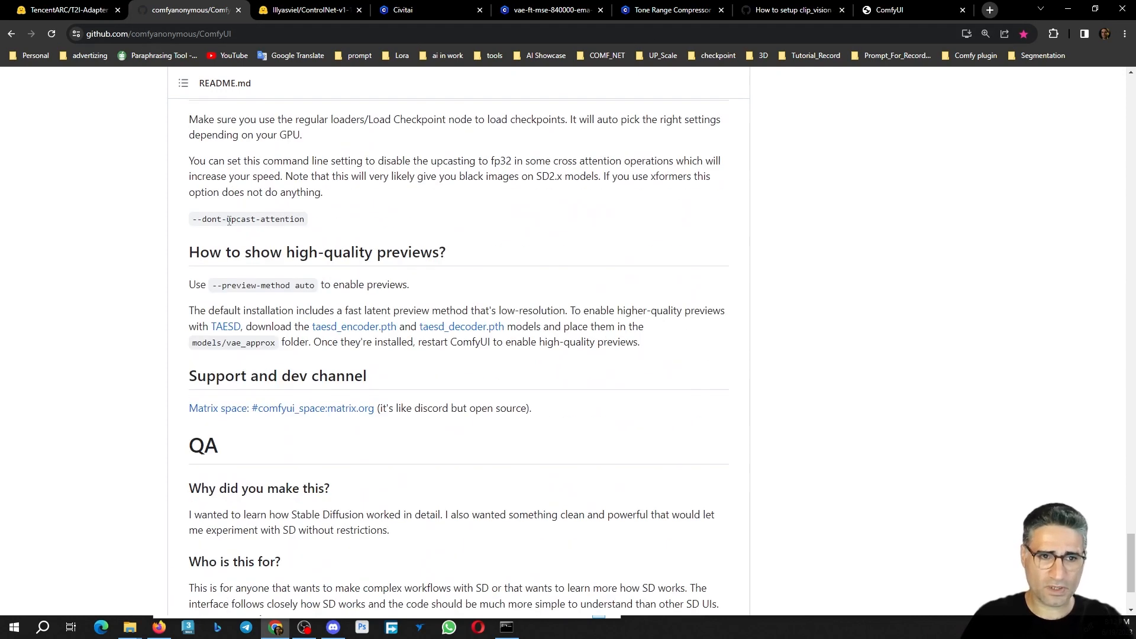
drag(213, 286, 312, 285)
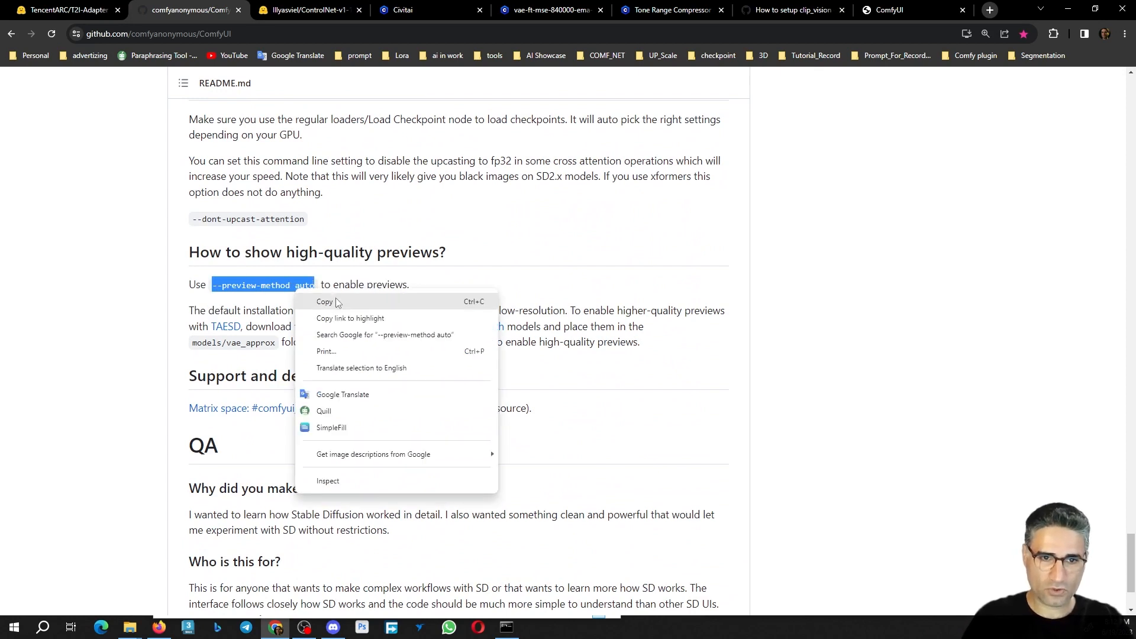
click(325, 302)
- Switch to File Explorer and go from the comfy_controlnet_preprocessors folder up to the ComfyUI_windows_portable folder
click(131, 627)
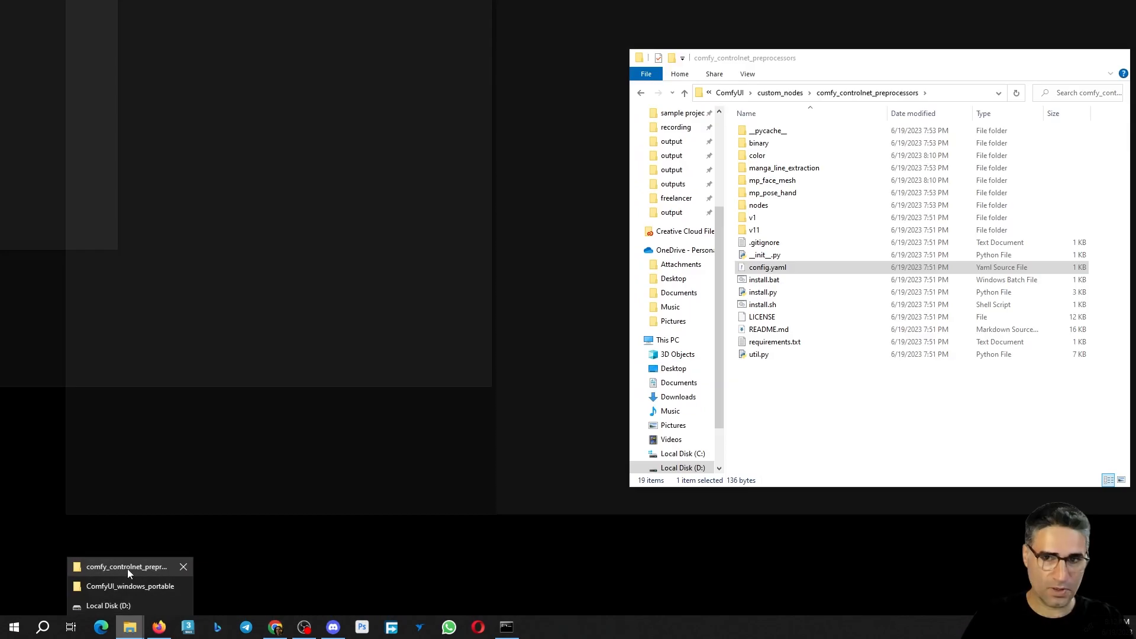
click(126, 567)
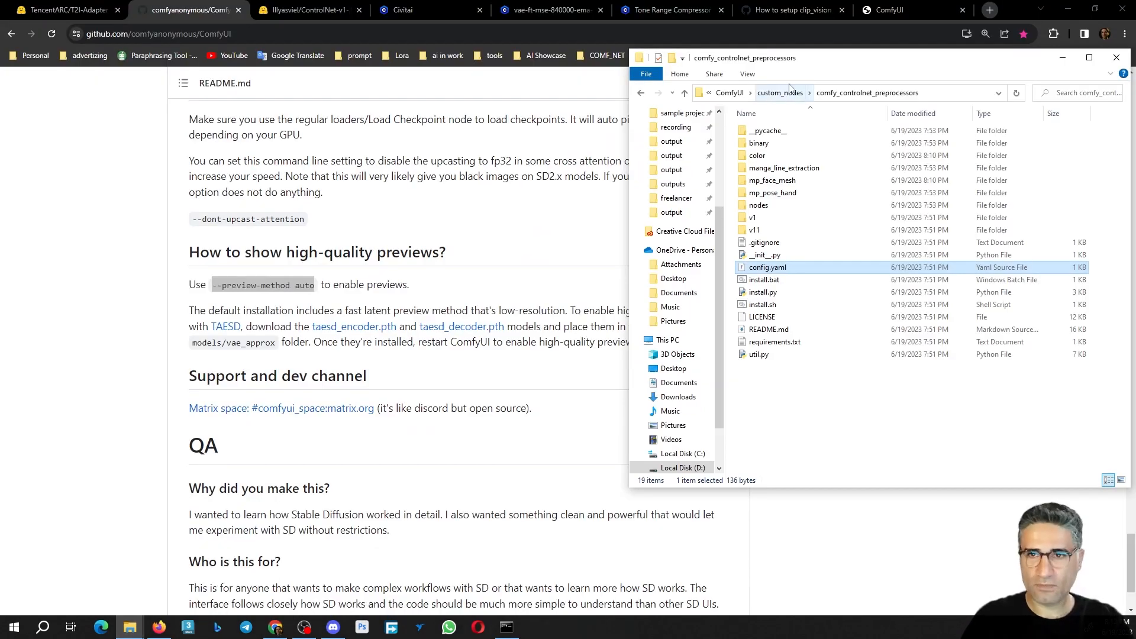
click(790, 92)
click(826, 93)
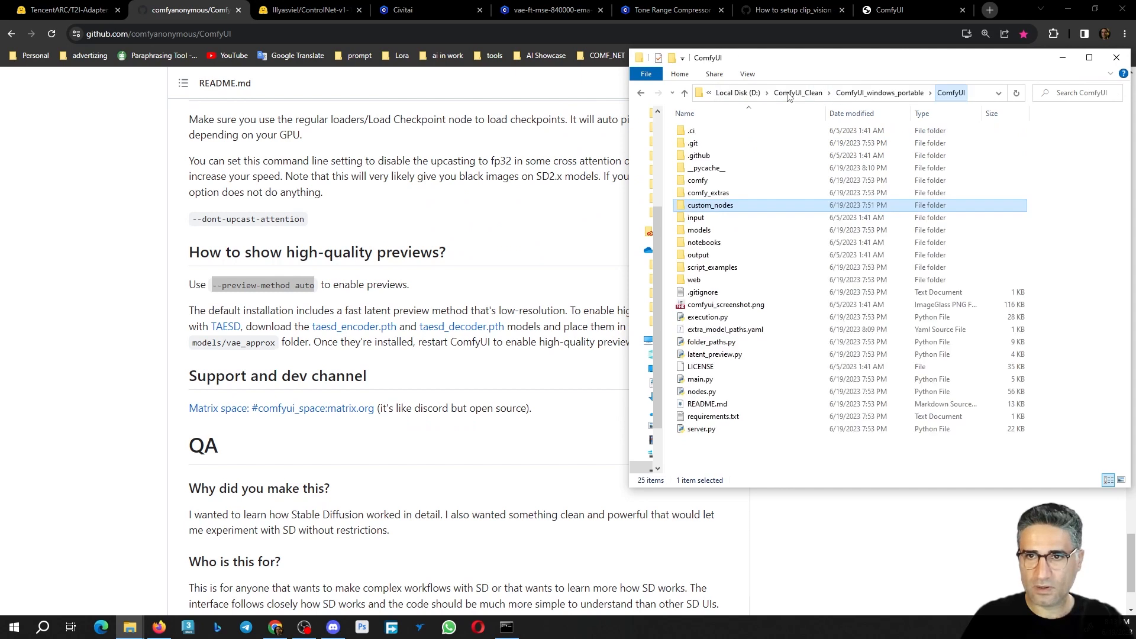
click(844, 93)
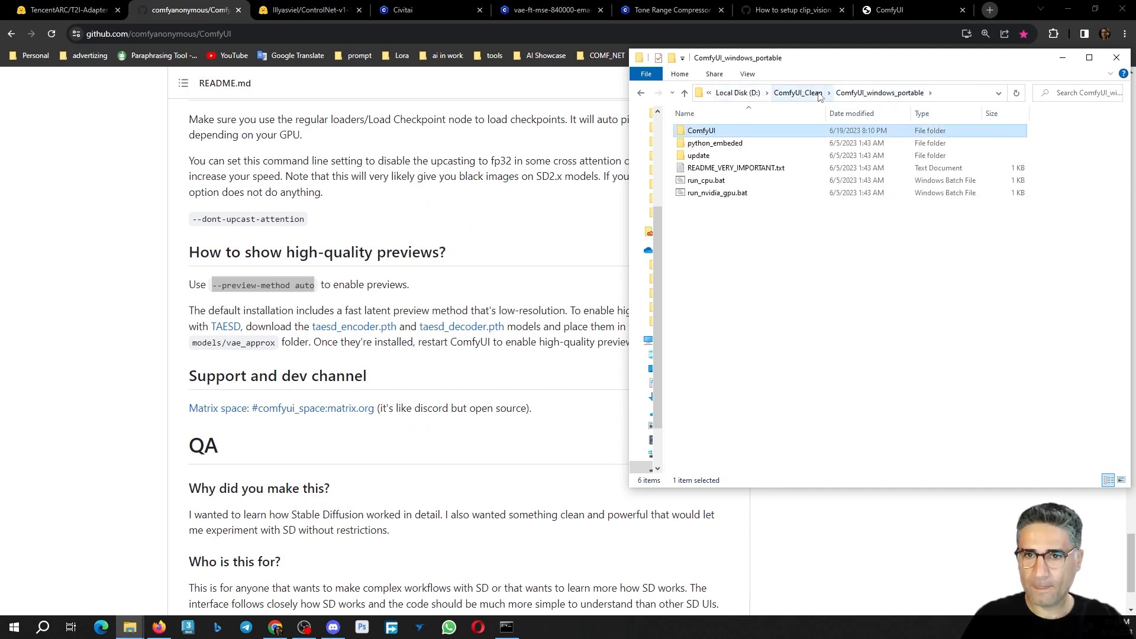
- Edit run_nvidia_gpu.bat in Notepad, append --preview-method auto after --windows-standalone-build, then save and close the file
click(699, 197)
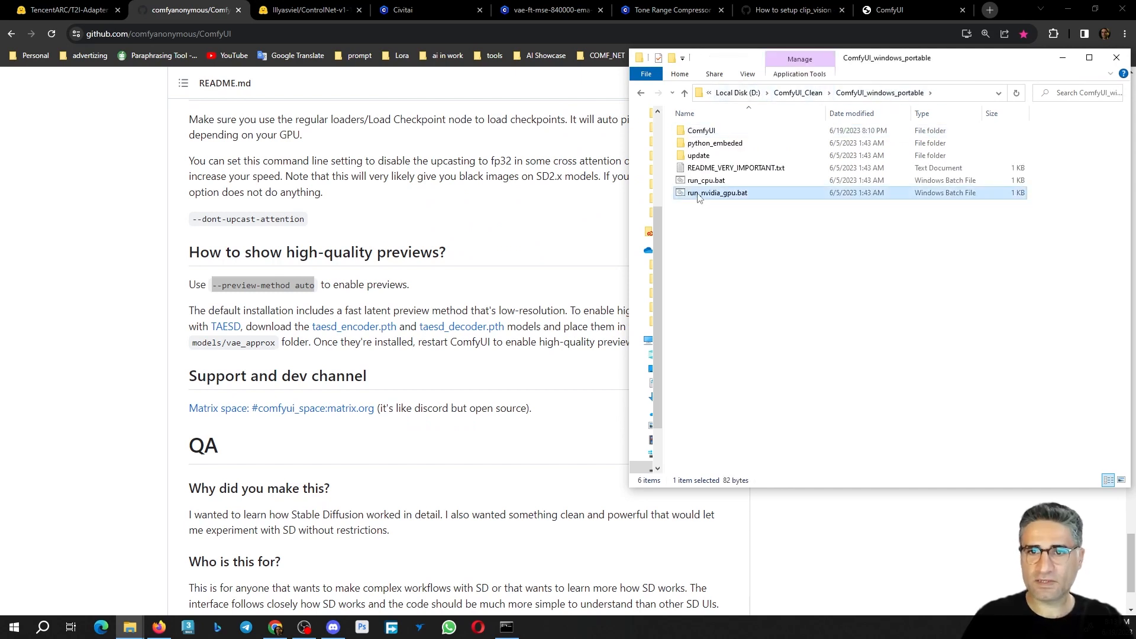
right_click(702, 195)
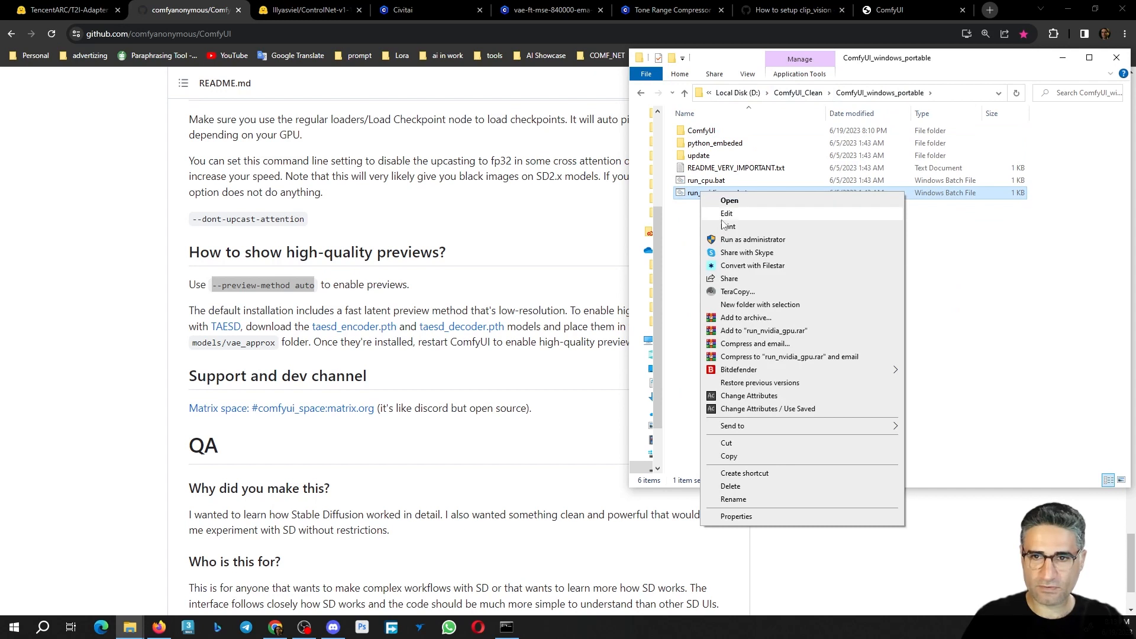
click(726, 215)
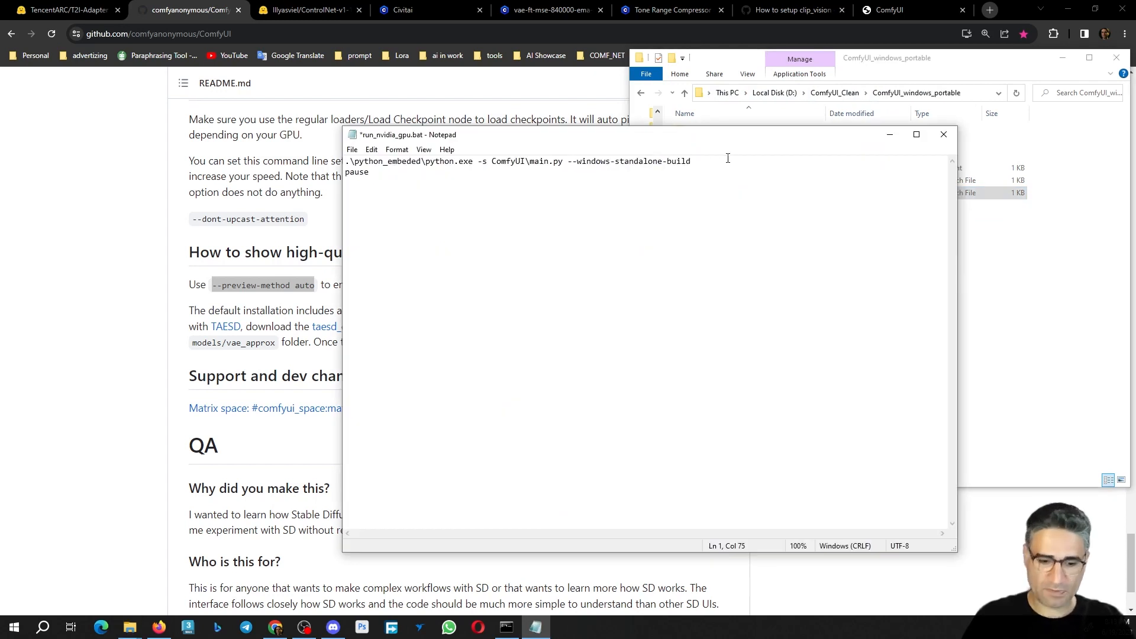
key(ctrl+v)
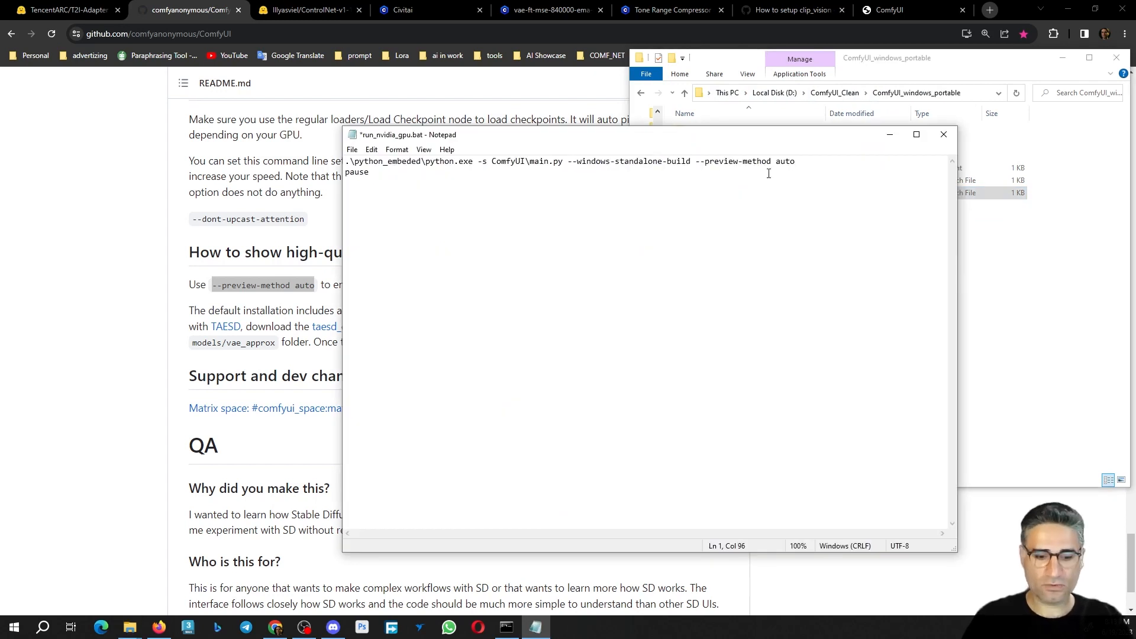
key(ctrl+s)
click(943, 134)
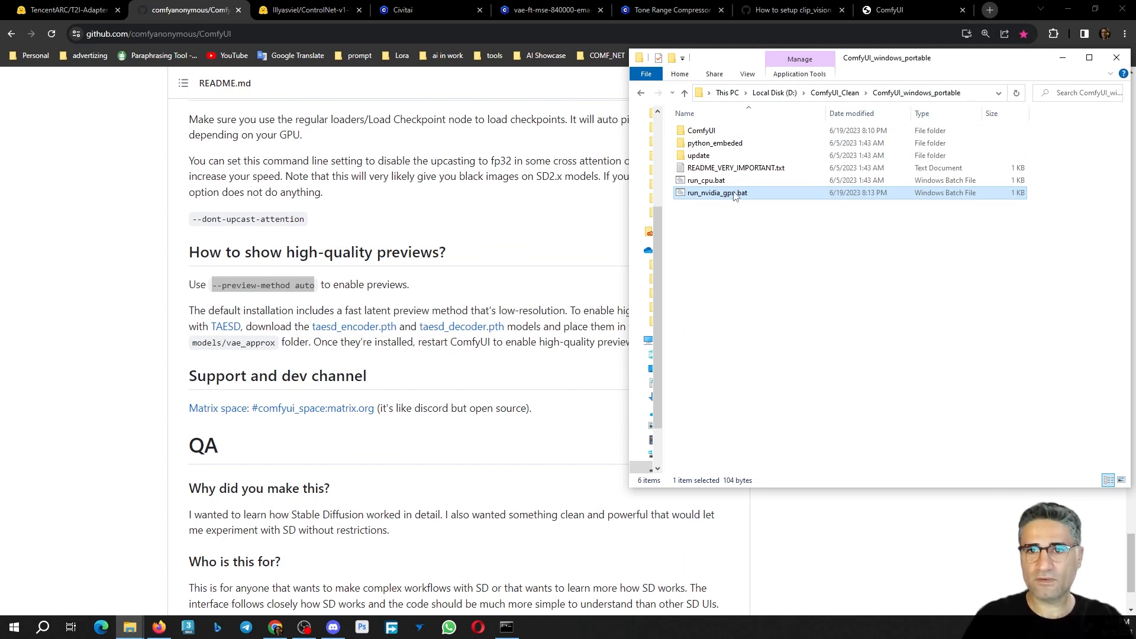
- Launch ComfyUI by running run_nvidia_gpu.bat and move its console window to the middle of the screen
double_click(711, 197)
drag(177, 105, 534, 189)
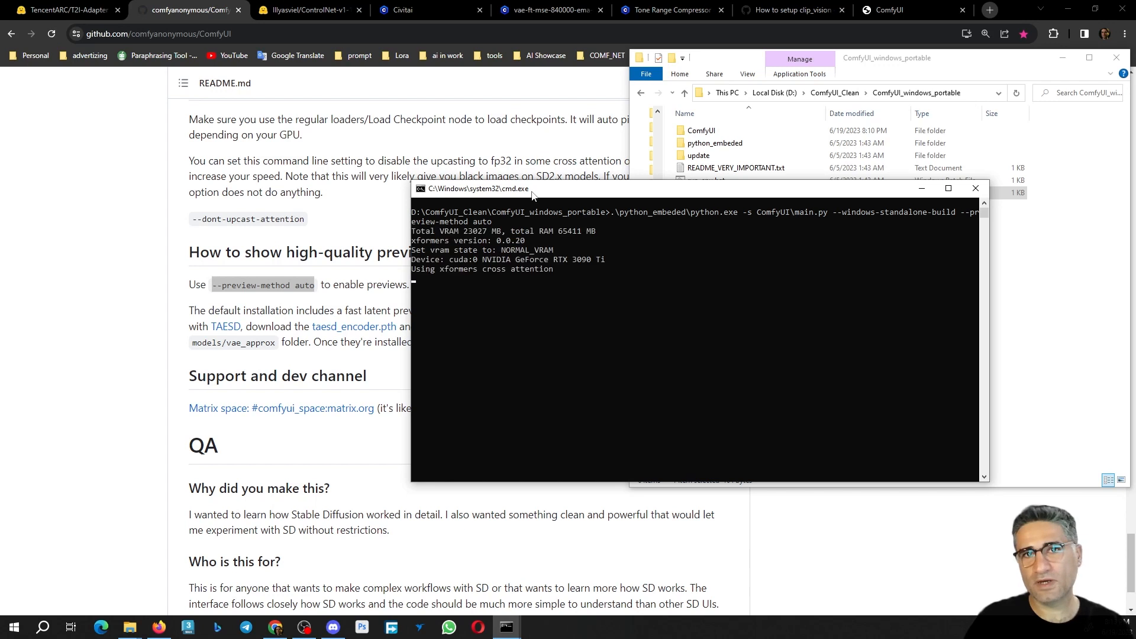